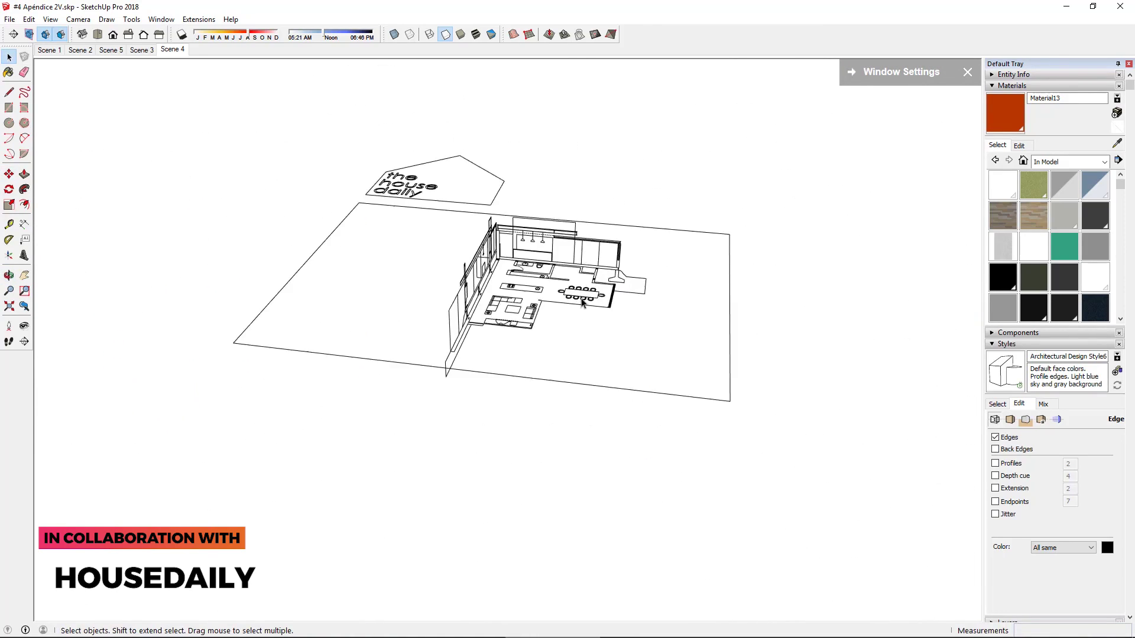
Draw the first wall panel outline along the house's left wall base
scroll(480, 276, "up", 5)
scroll(480, 276, "down", 5)
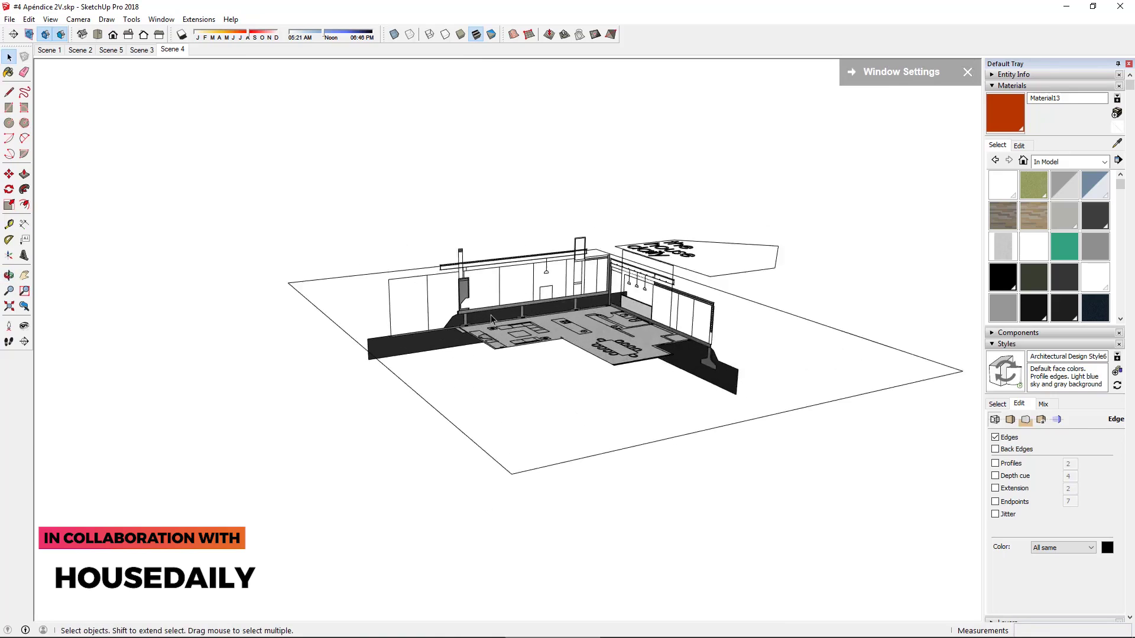
scroll(463, 431, "up", 5)
scroll(462, 432, "up", 1)
scroll(463, 431, "up", 2)
key("t")
scroll(349, 519, "up", 3)
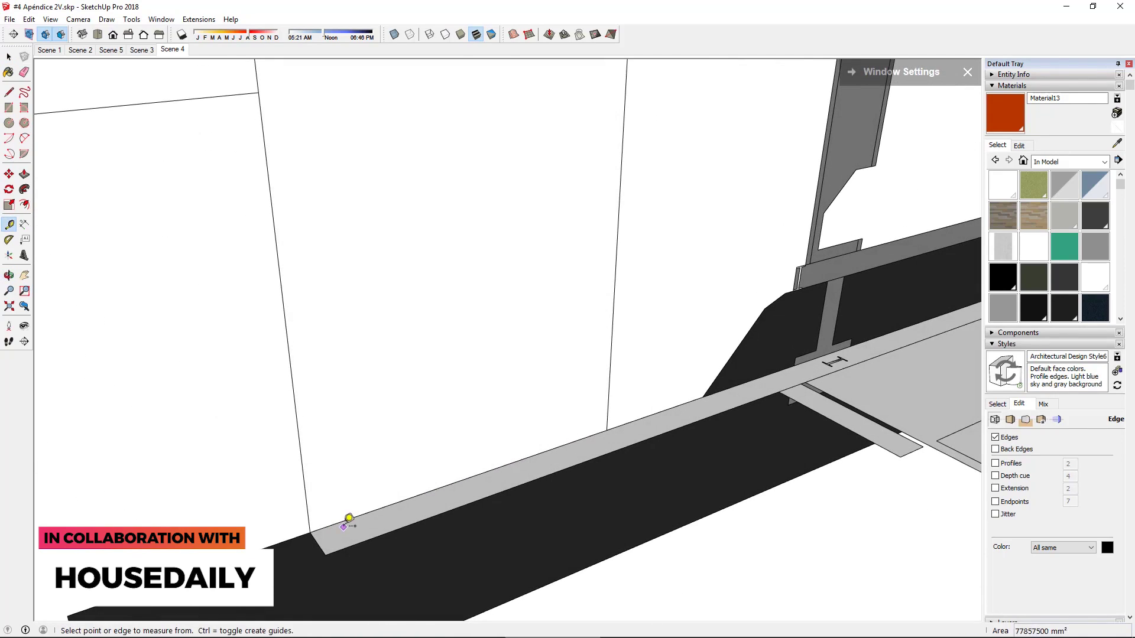
left_click(589, 451)
scroll(411, 477, "down", 4)
scroll(416, 508, "down", 3)
Extrude the panel, group it, and array copies 2050mm along the wall
key("p")
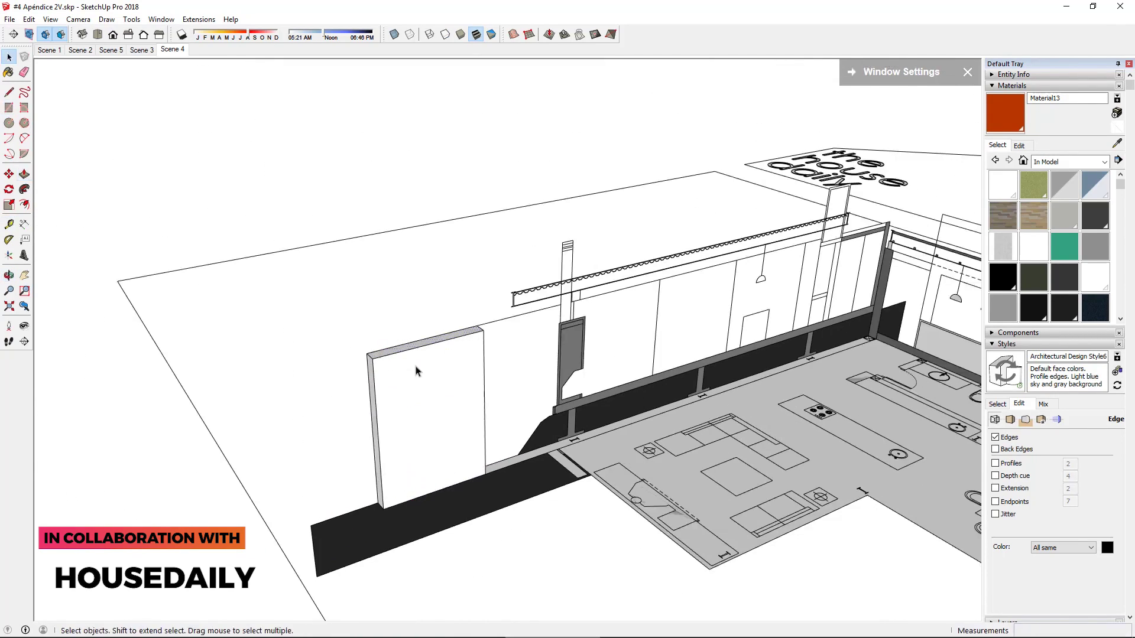
right_click(417, 371)
left_click(492, 176)
scroll(527, 364, "up", 2)
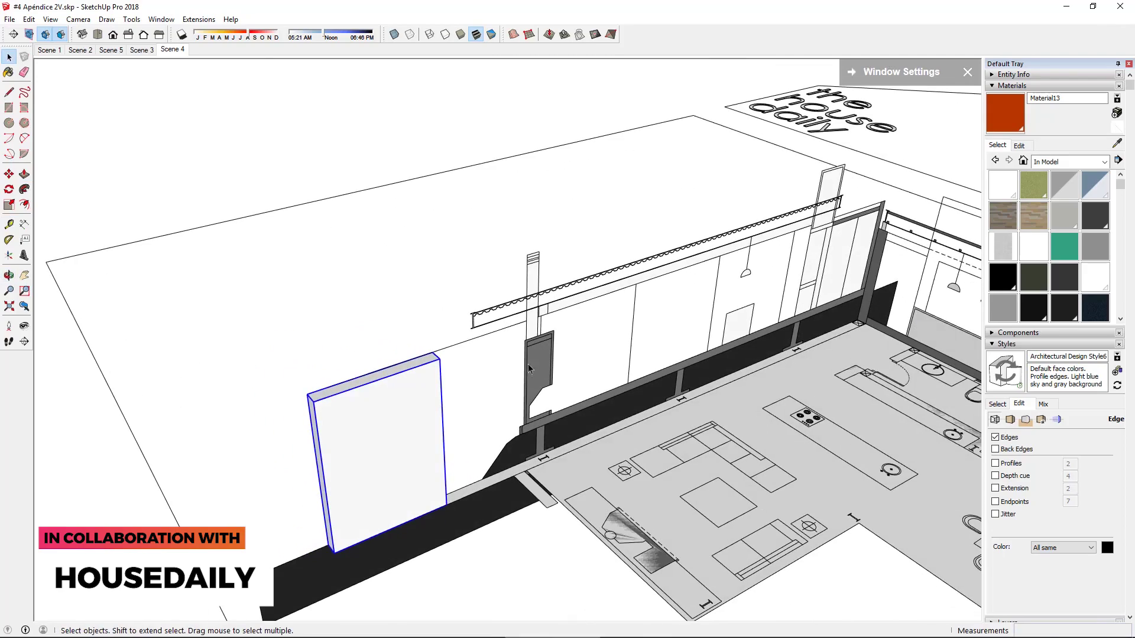
left_click(437, 363)
middle_click_drag(436, 363, 402, 363)
type("x")
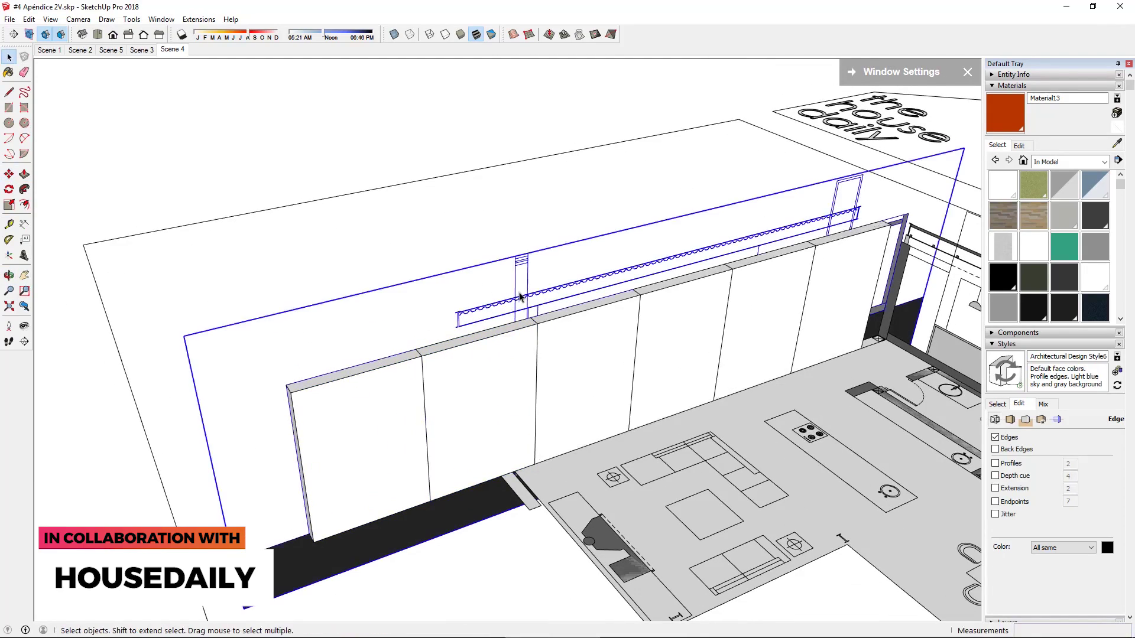
Orbit around the model to inspect the row of copied wall panels
middle_click_drag(520, 326, 684, 413)
scroll(684, 413, "down", 5)
scroll(623, 233, "up", 5)
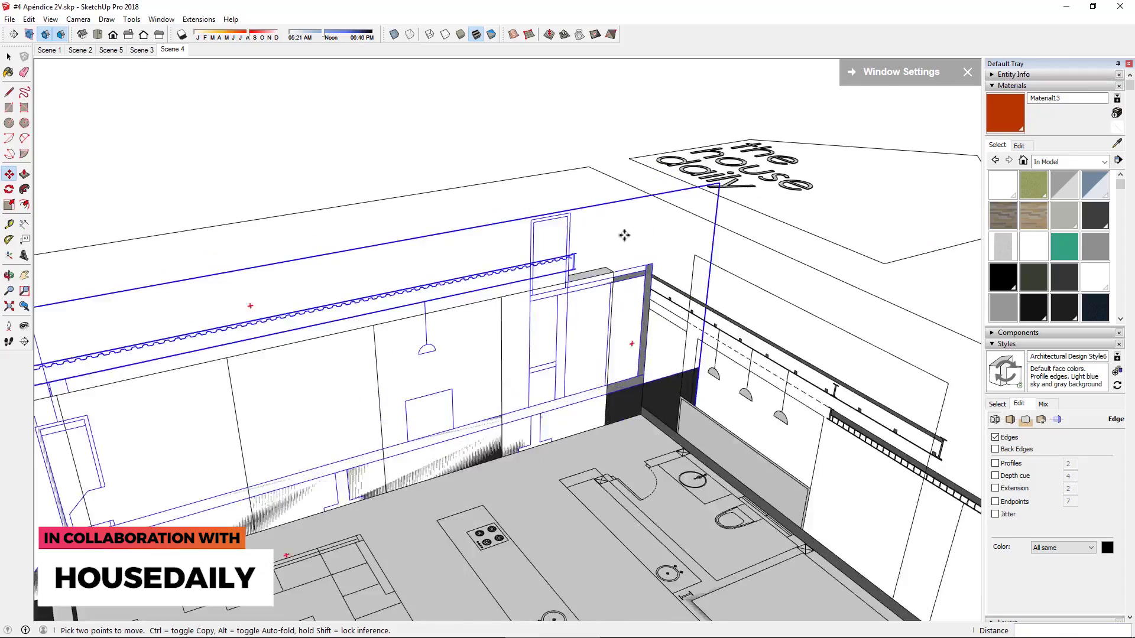
mouse_move(623, 233)
middle_mouse_down()
mouse_move(582, 258)
mouse_move(678, 296)
mouse_move(610, 269)
mouse_move(499, 433)
mouse_move(625, 528)
middle_mouse_up()
key("space")
middle_click_drag(598, 438, 620, 432)
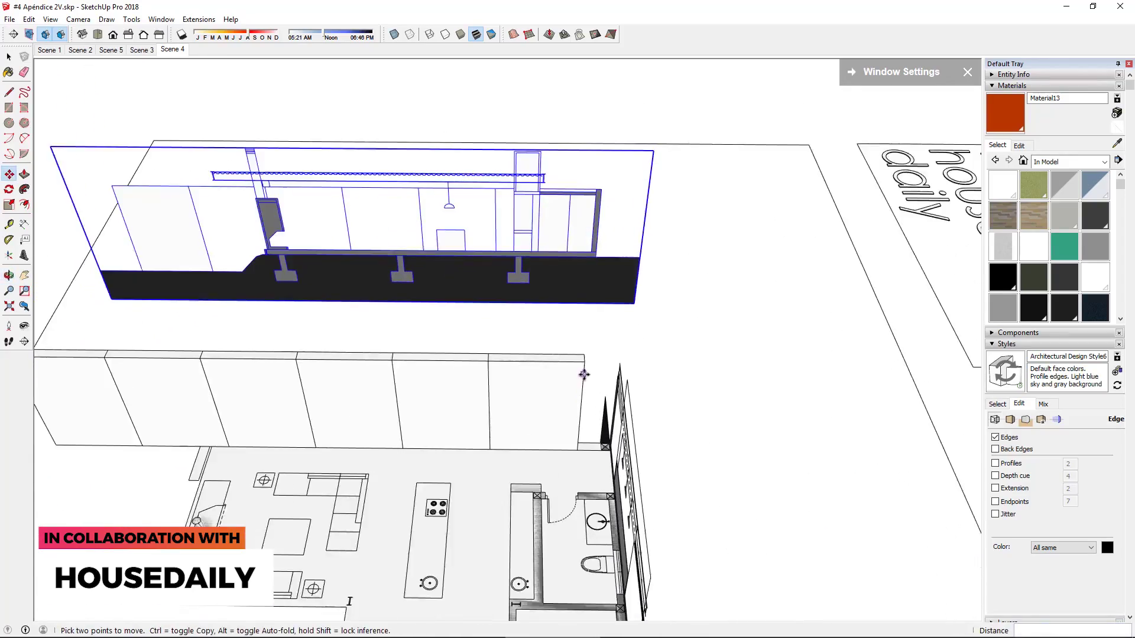
scroll(619, 432, "up", 3)
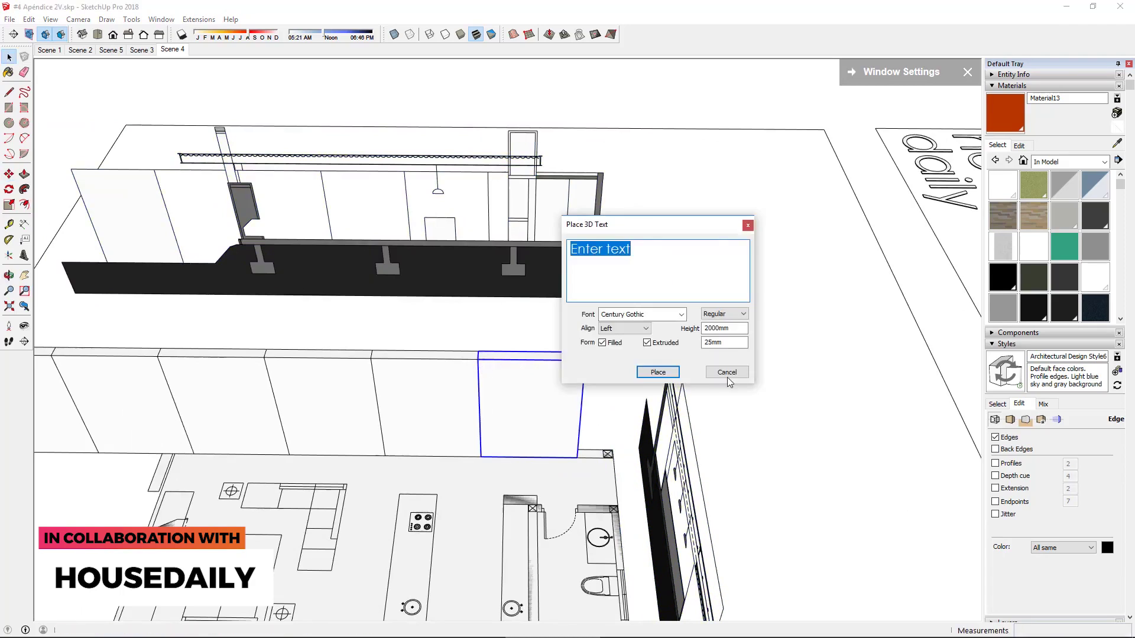
scroll(640, 376, "down", 3)
scroll(608, 397, "up", 3)
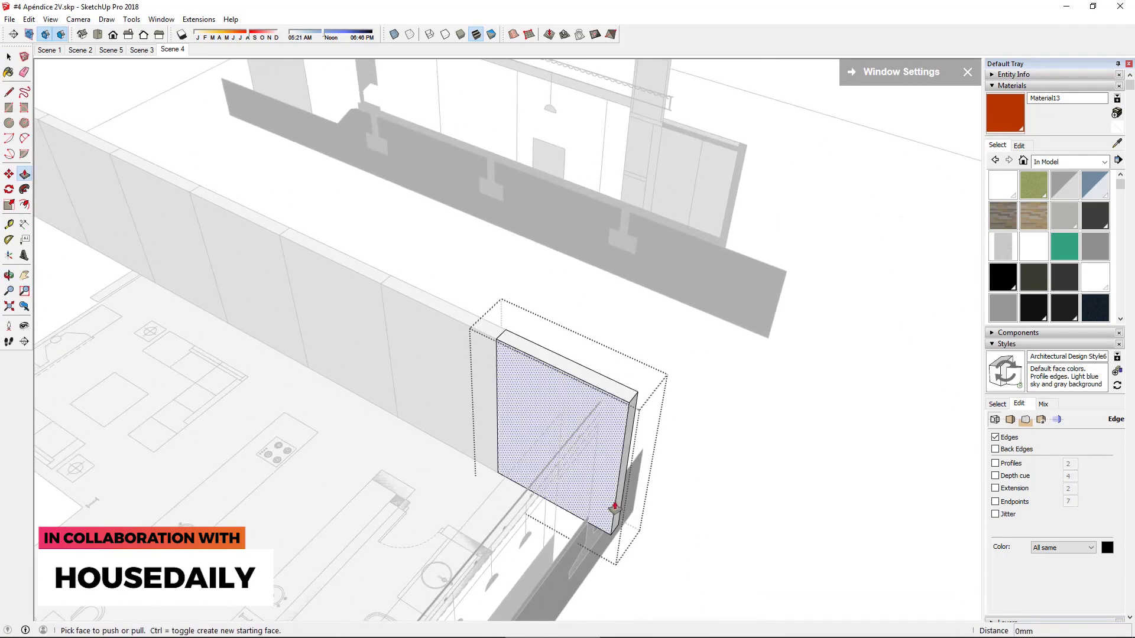
scroll(609, 507, "down", 3)
mouse_move(626, 525)
middle_mouse_down()
mouse_move(675, 474)
mouse_move(515, 362)
mouse_move(515, 337)
mouse_move(522, 379)
middle_mouse_up()
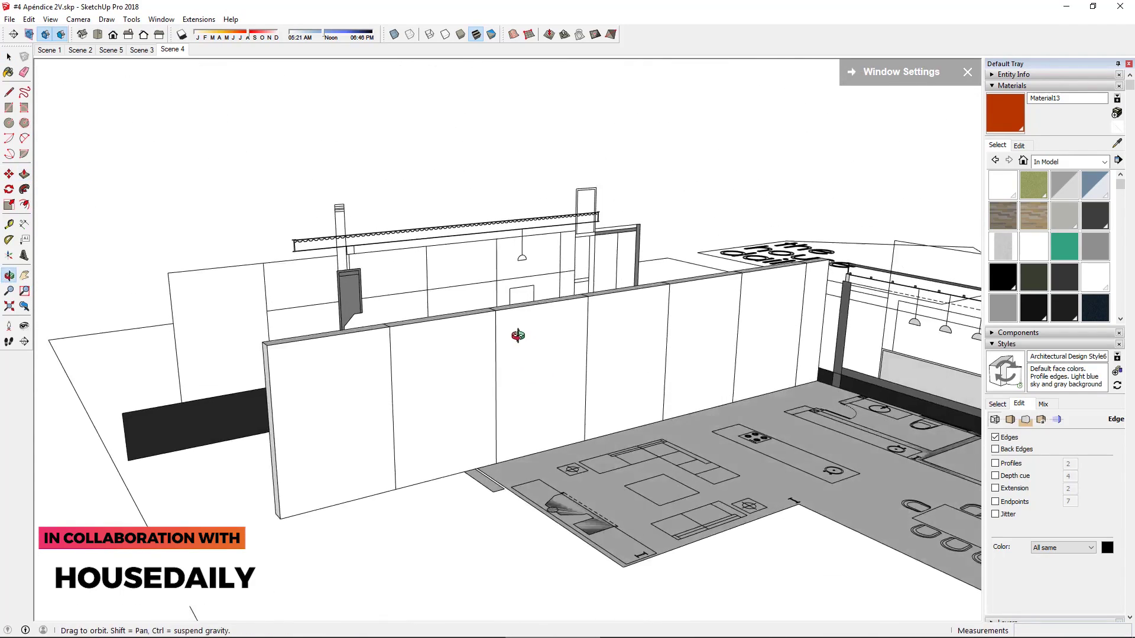
Make the left wall panel into a group
right_click(266, 425)
left_click(355, 145)
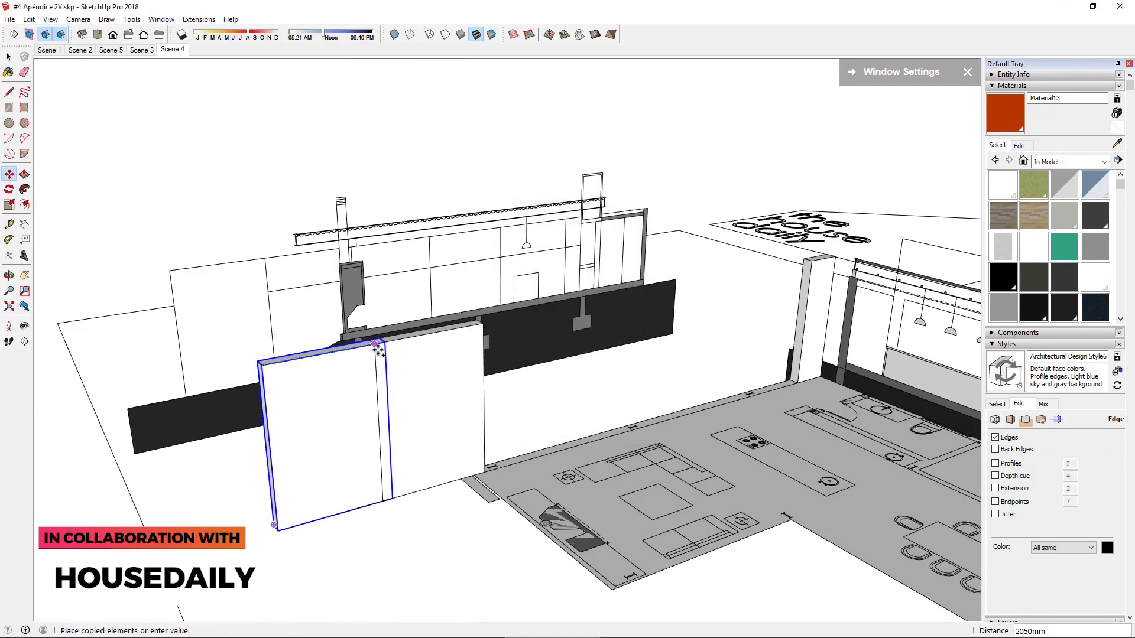
key("space")
scroll(385, 341, "down", 3)
Finish extruding the face near the truss
scroll(337, 502, "up", 5)
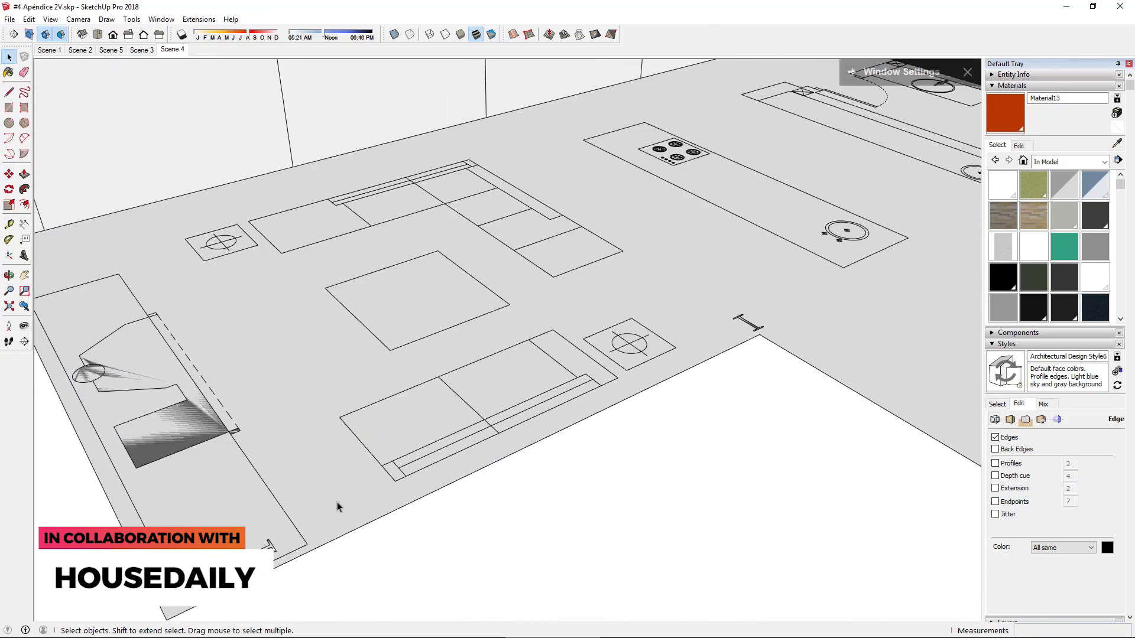
scroll(284, 552, "up", 2)
scroll(284, 553, "down", 3)
scroll(395, 505, "down", 3)
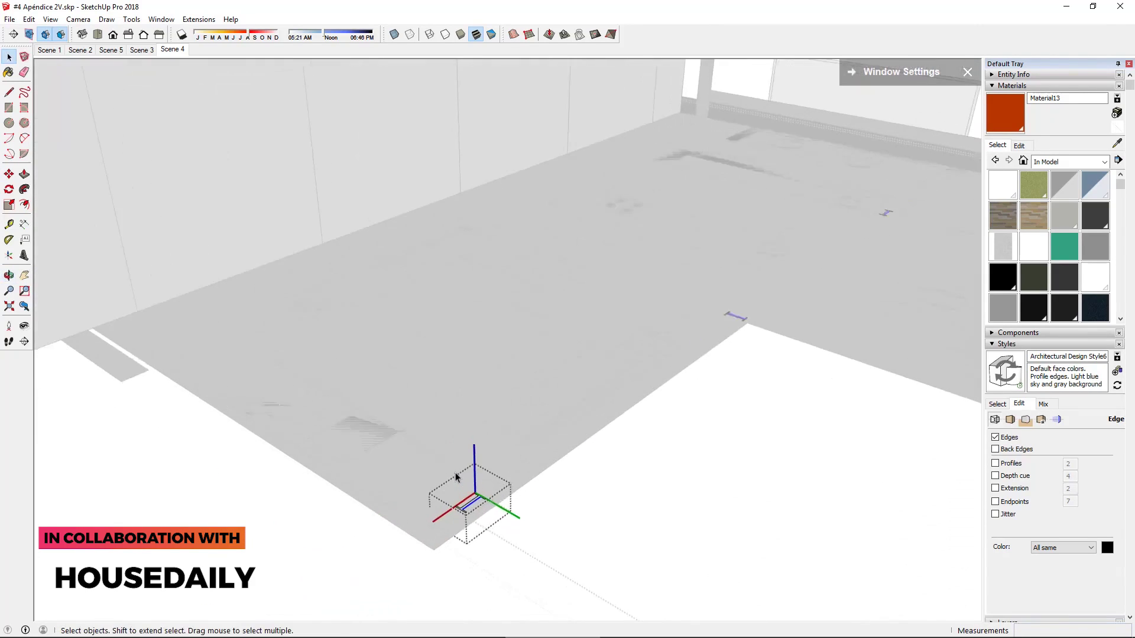
key("p")
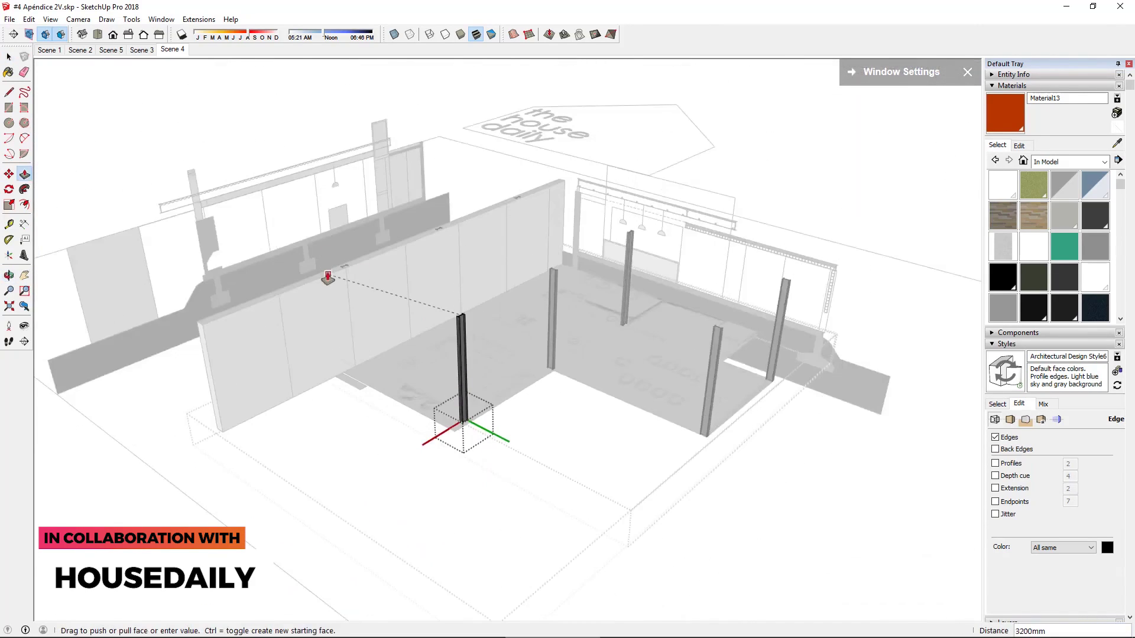
scroll(328, 278, "up", 5)
scroll(488, 299, "down", 2)
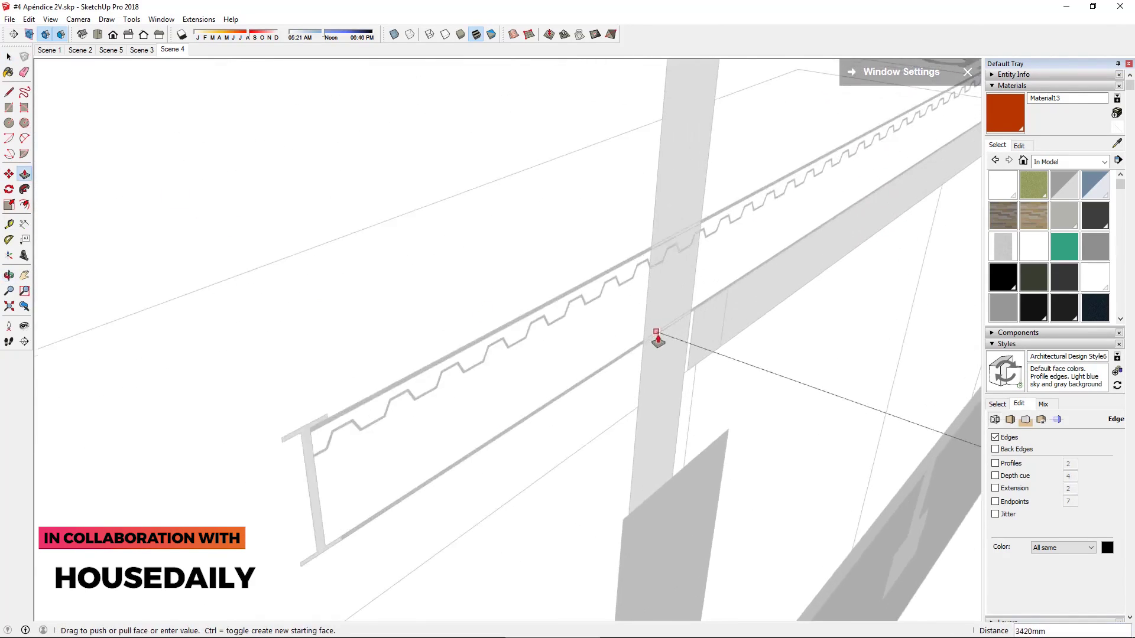
left_click(720, 373)
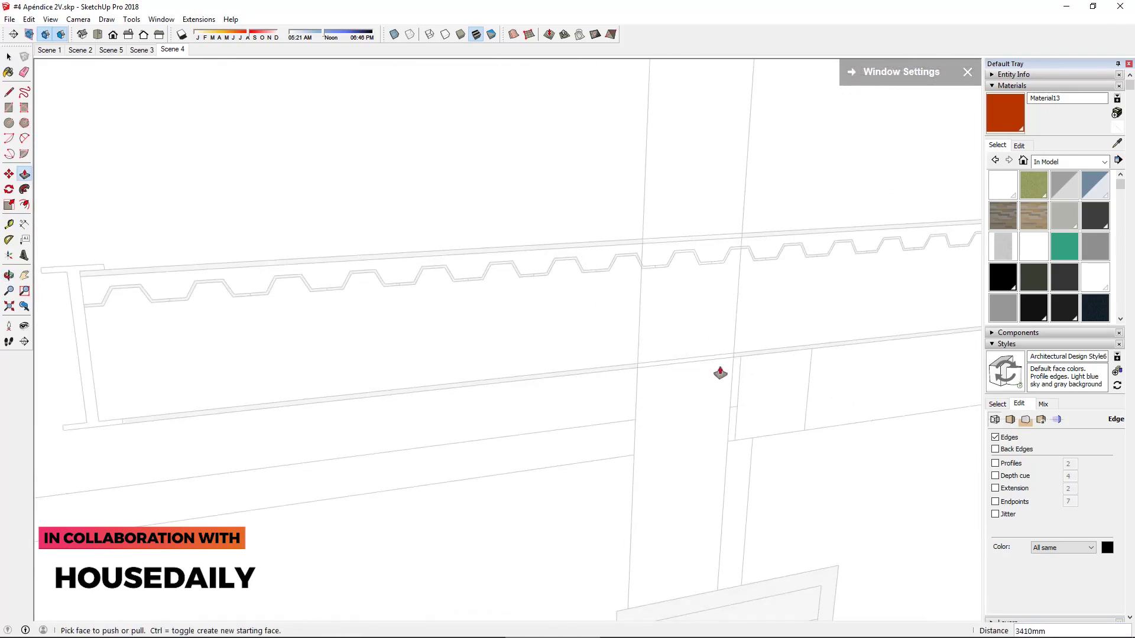
key("space")
Draw a square column footprint on a column mark and extrude it upward
scroll(720, 373, "down", 4)
scroll(875, 467, "up", 2)
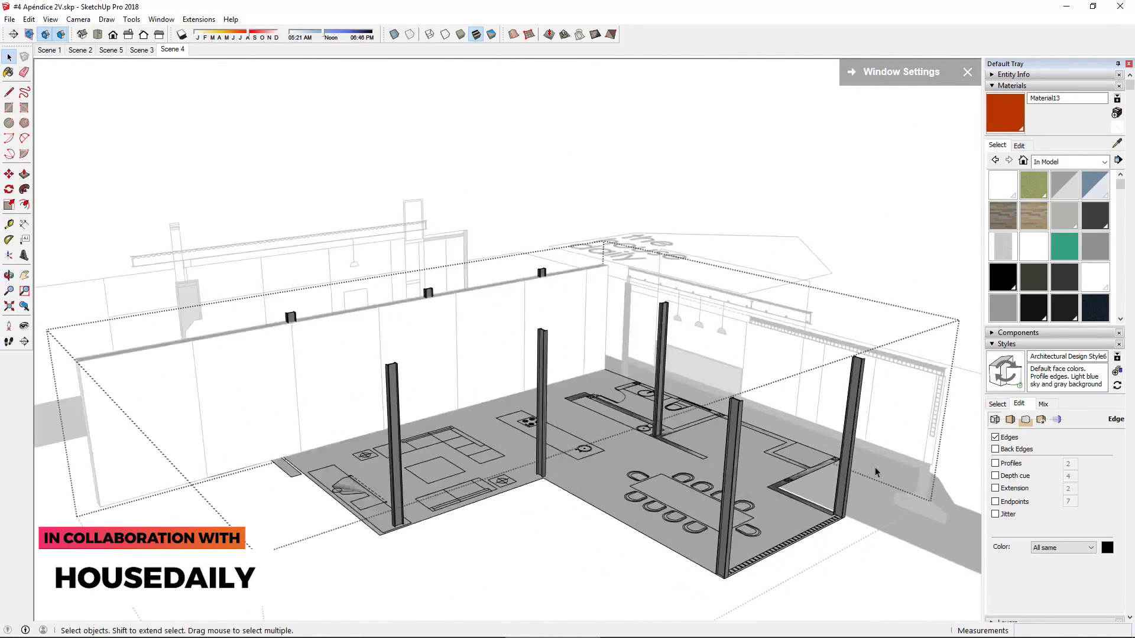
scroll(875, 467, "up", 3)
scroll(503, 424, "up", 3)
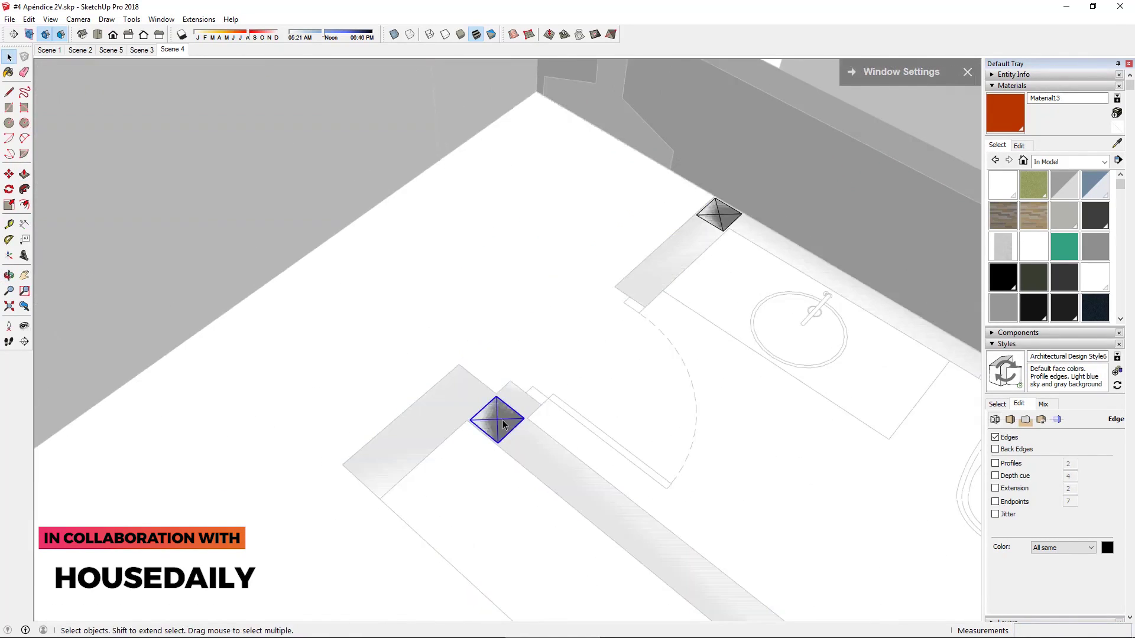
scroll(503, 424, "up", 1)
key("r")
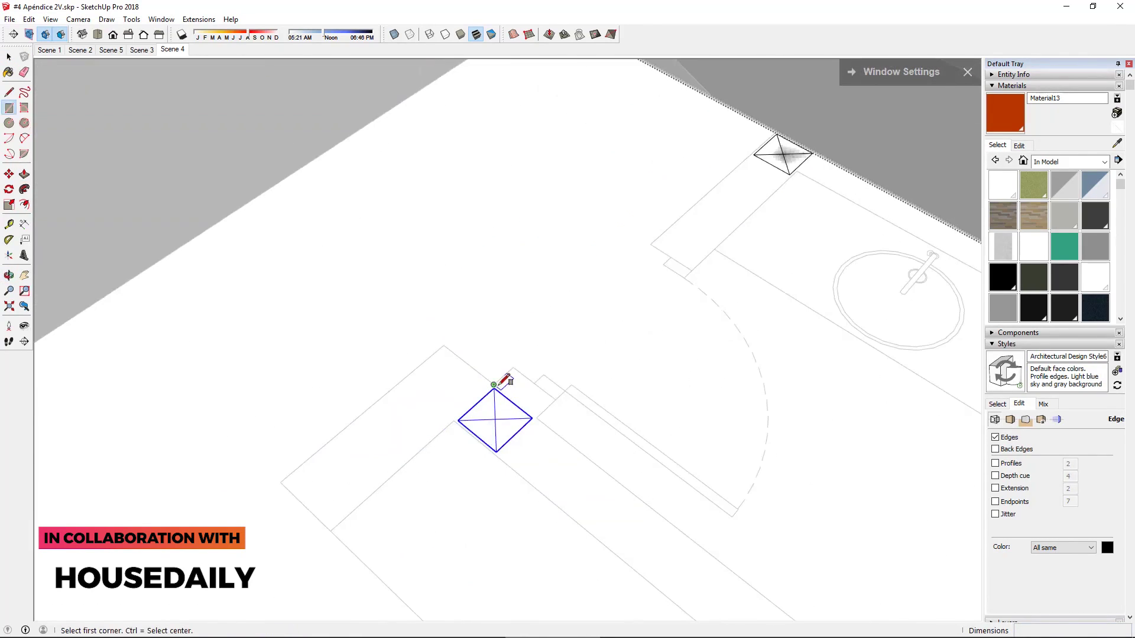
scroll(495, 443, "down", 5)
key("p")
left_click(684, 576)
scroll(624, 389, "up", 1)
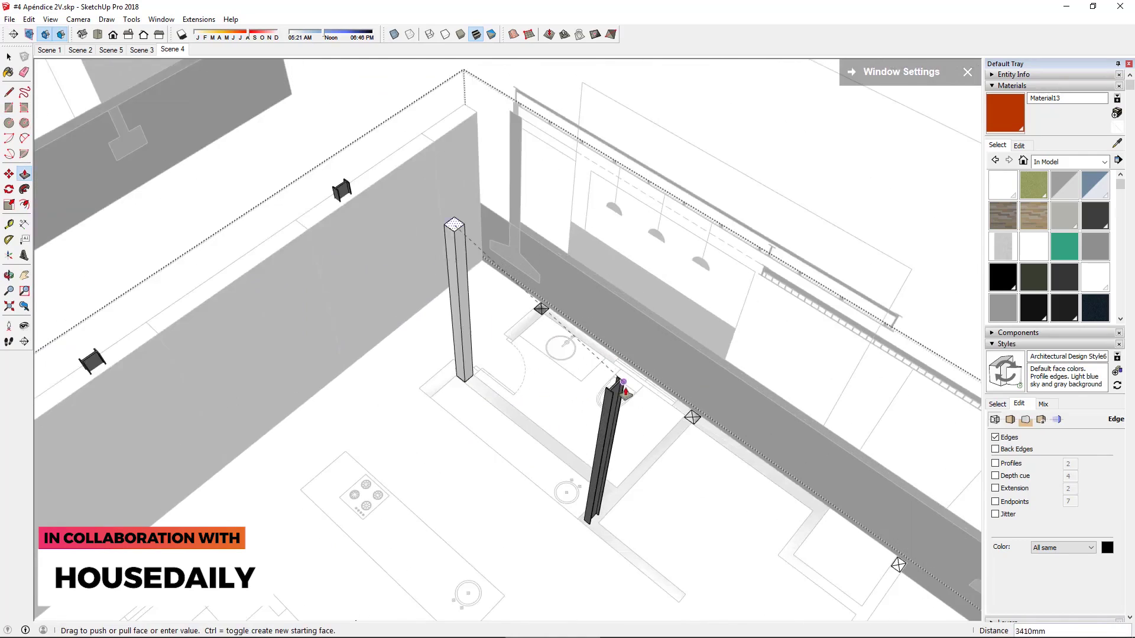
Make the new square column a single group
right_click(451, 302)
left_click(524, 178)
scroll(467, 378, "up", 3)
key("m")
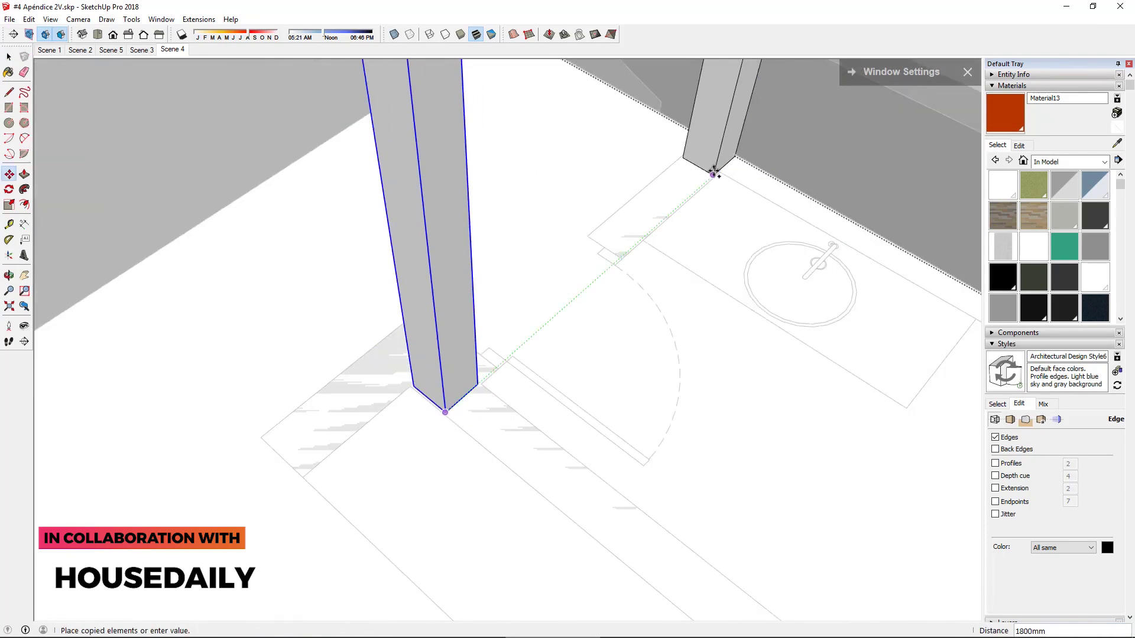
scroll(823, 304, "down", 3)
scroll(790, 329, "up", 3)
scroll(578, 236, "down", 3)
scroll(684, 424, "up", 3)
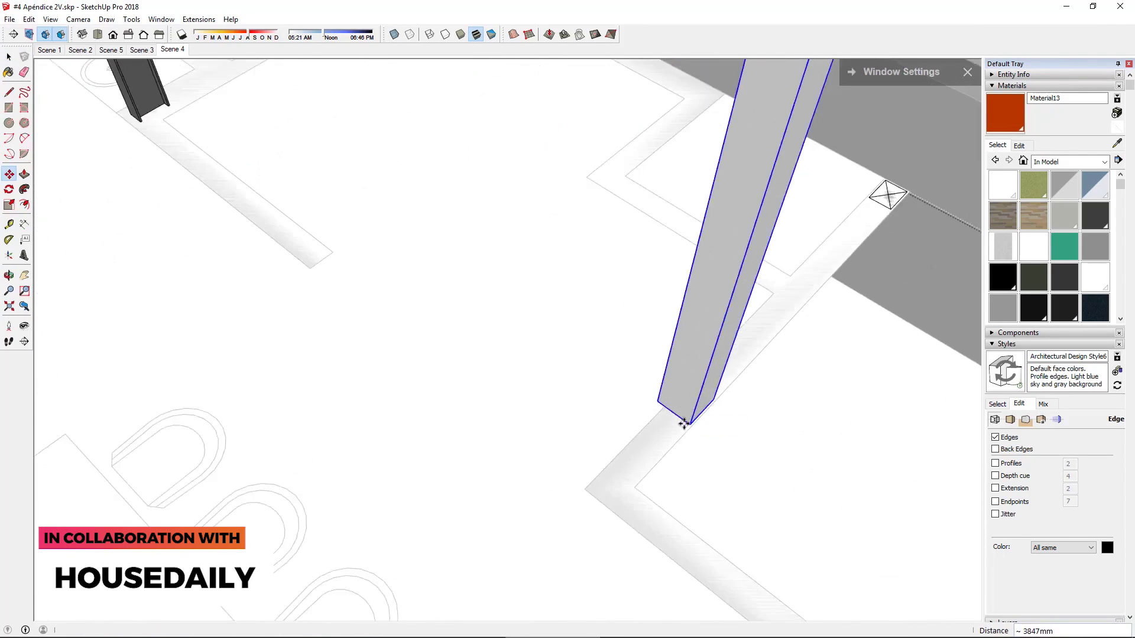
Copy the column onto the next column marks
left_click(684, 424)
key("space")
scroll(680, 247, "down", 2)
scroll(673, 296, "down", 3)
key("space")
scroll(576, 345, "up", 2)
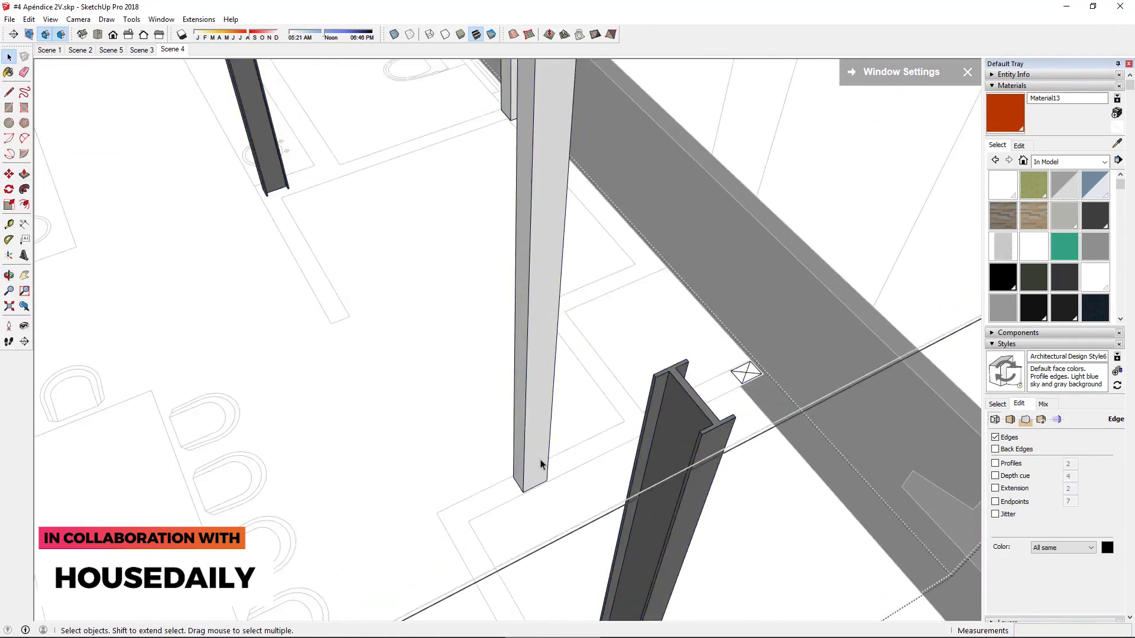
left_click(544, 266)
key("m")
scroll(699, 381, "down", 2)
scroll(700, 381, "down", 5)
scroll(641, 316, "up", 2)
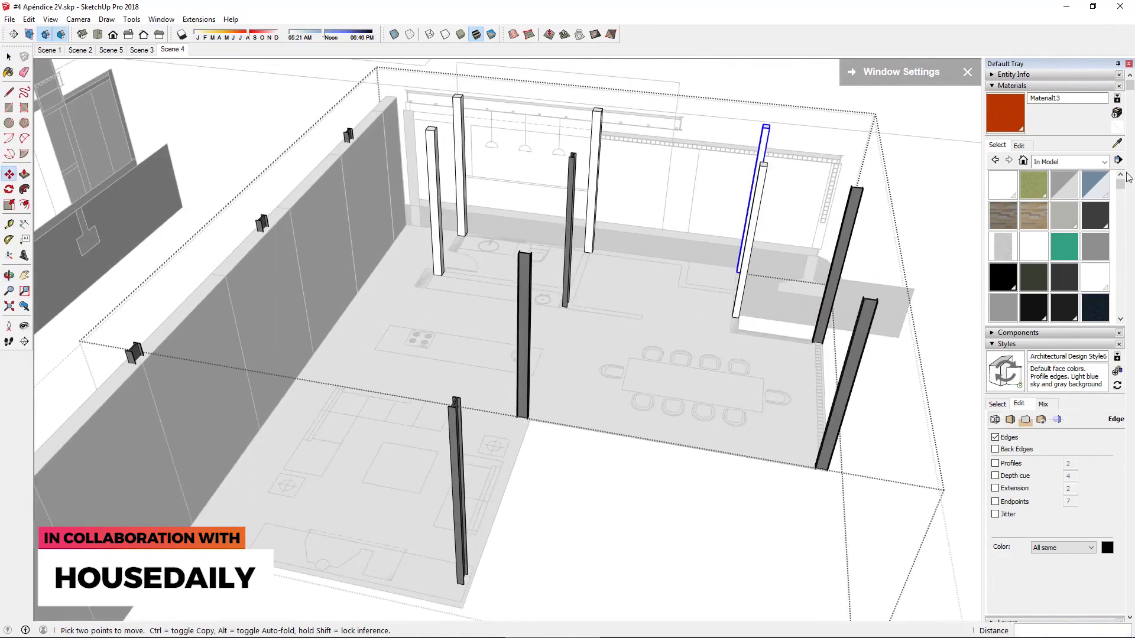
Place the last column copy and orbit toward the kitchen and bathroom area
left_click(774, 216, "shift")
middle_click_drag(774, 216, 591, 266)
key("space")
scroll(572, 270, "up", 3)
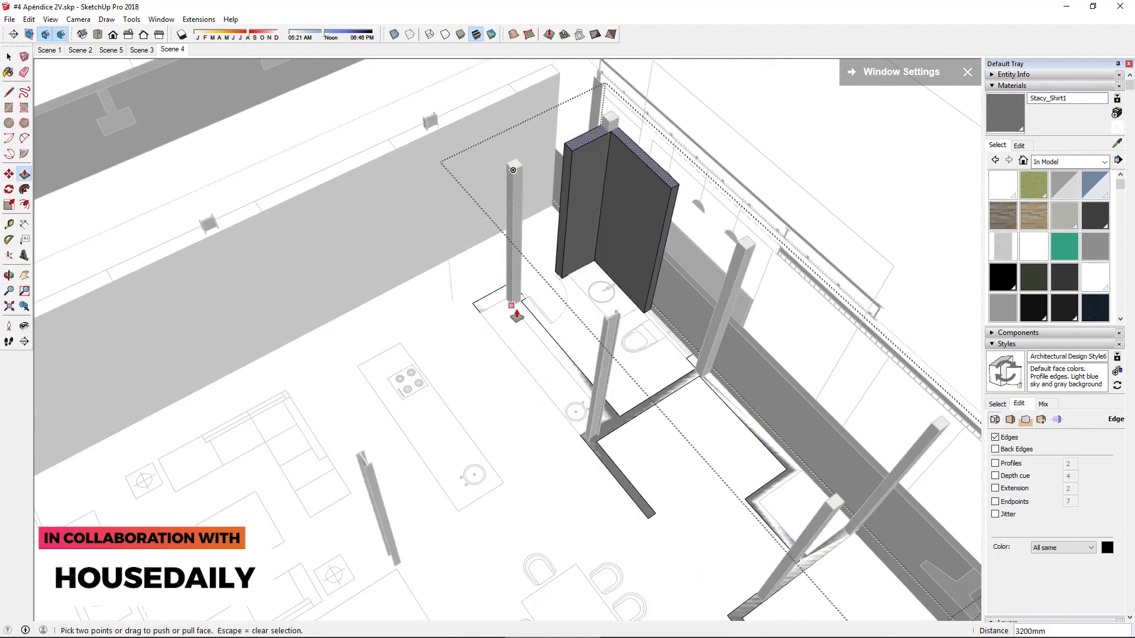
Push/Pull the partition wall outlines up to 3200mm
left_click(549, 352)
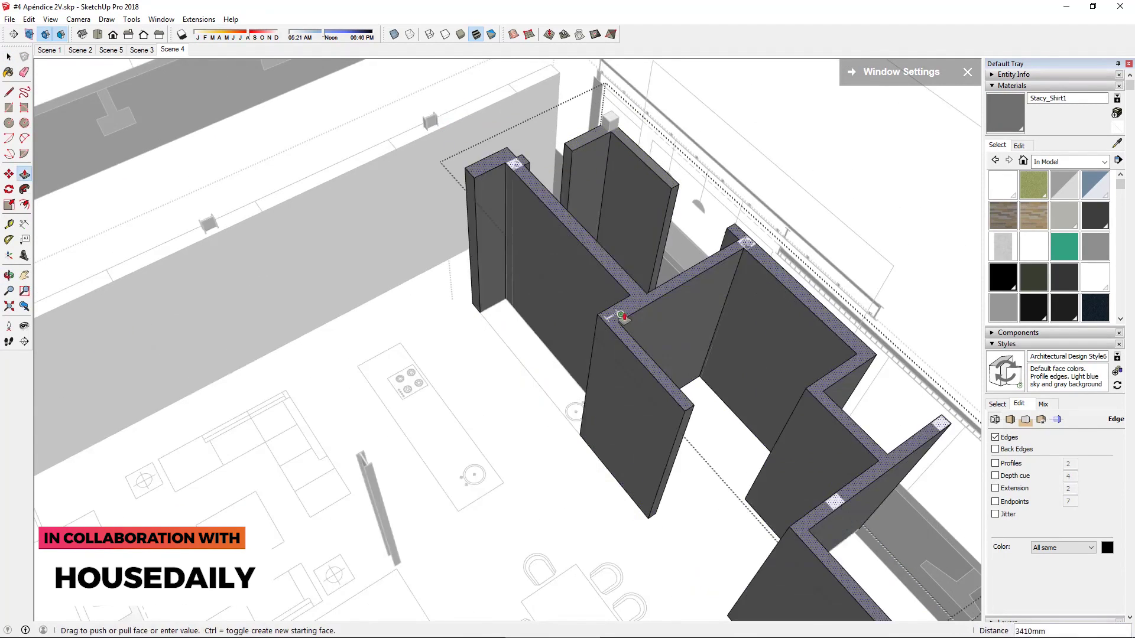
left_click(665, 171)
scroll(665, 172, "down", 3)
key("space")
middle_click_drag(650, 355, 694, 421)
scroll(694, 421, "up", 2)
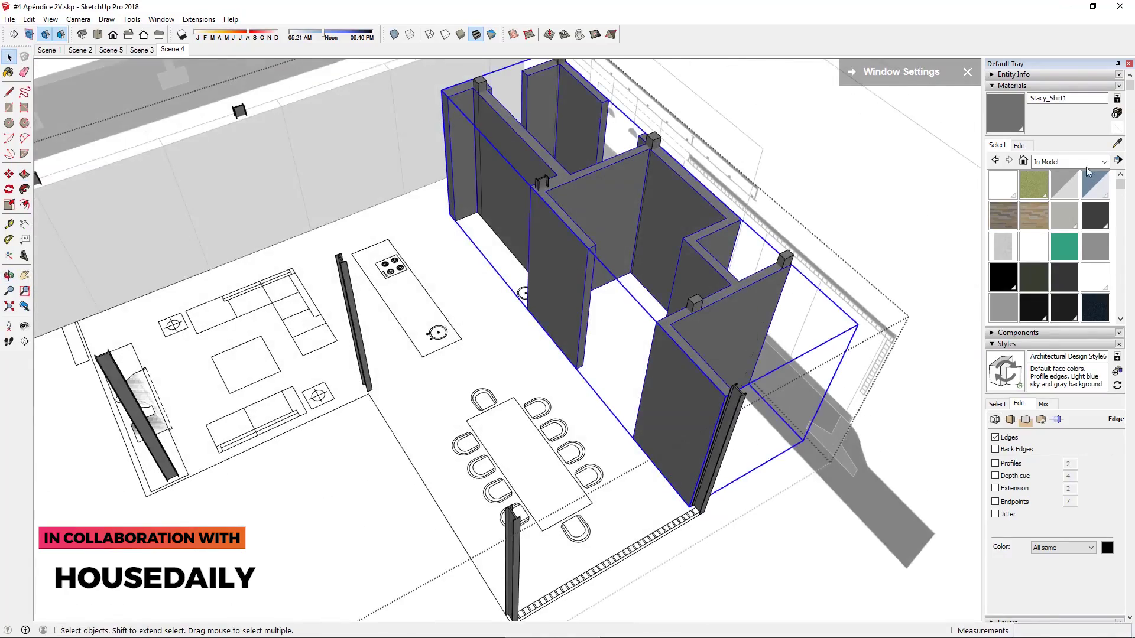
Paint the new partition walls white and view them at eye level
left_click(578, 241)
scroll(578, 241, "down", 3)
key("space")
mouse_move(663, 215)
middle_mouse_down()
mouse_move(561, 231)
mouse_move(567, 148)
middle_mouse_up()
scroll(561, 232, "up", 2)
key("m")
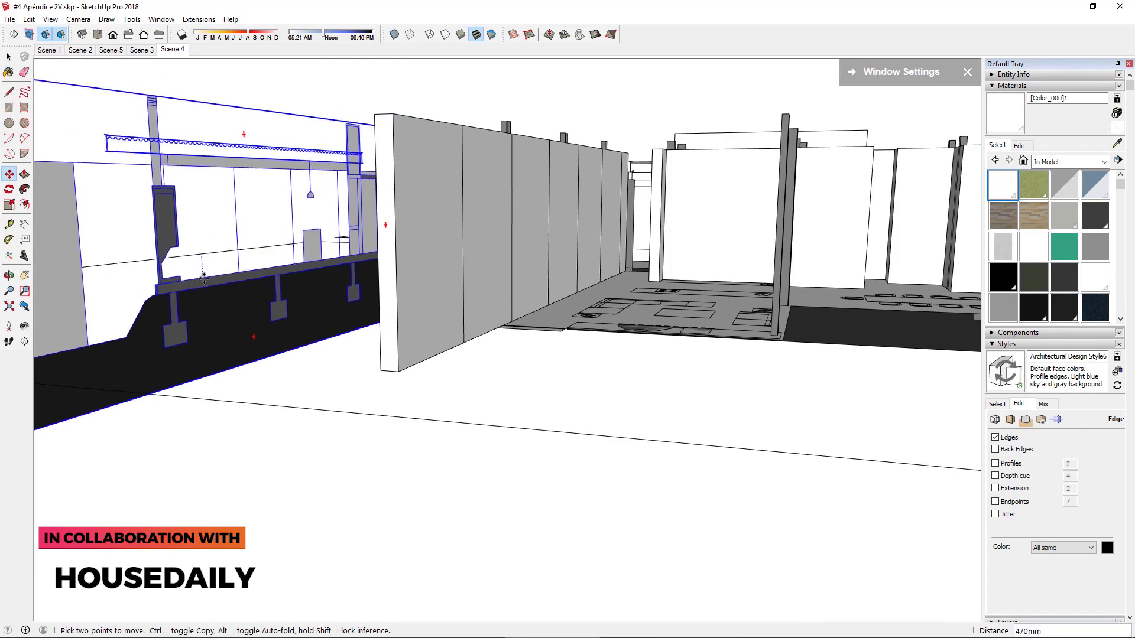
left_click(230, 291)
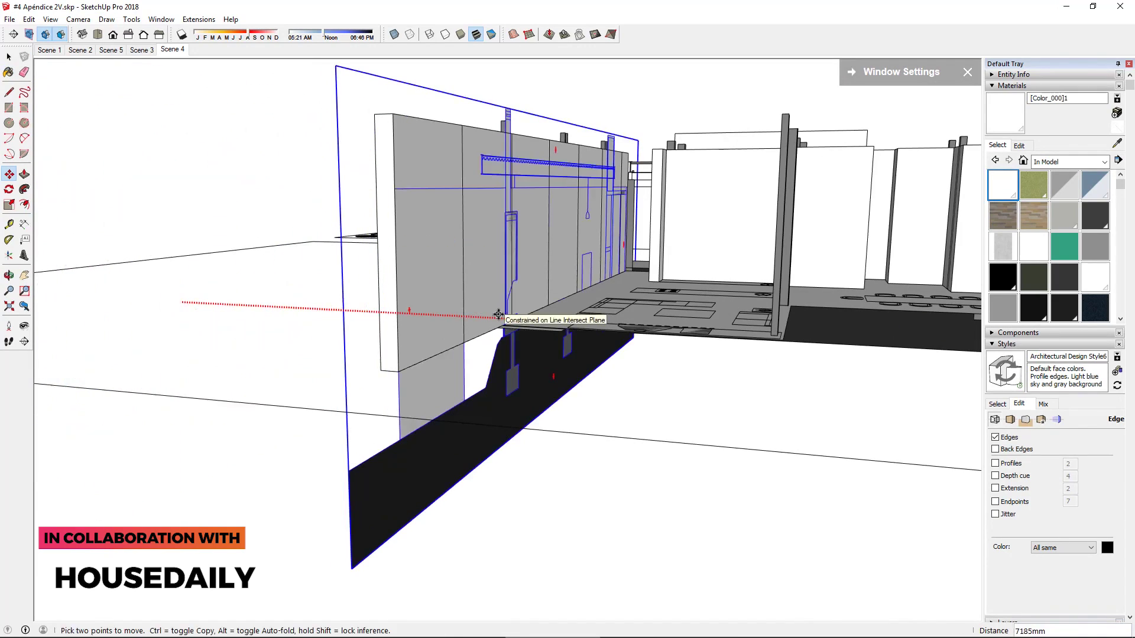
mouse_move(304, 325)
middle_mouse_down()
mouse_move(457, 269)
mouse_move(456, 352)
mouse_move(407, 374)
mouse_move(316, 260)
mouse_move(277, 243)
middle_mouse_up()
scroll(407, 374, "up", 3)
key("r")
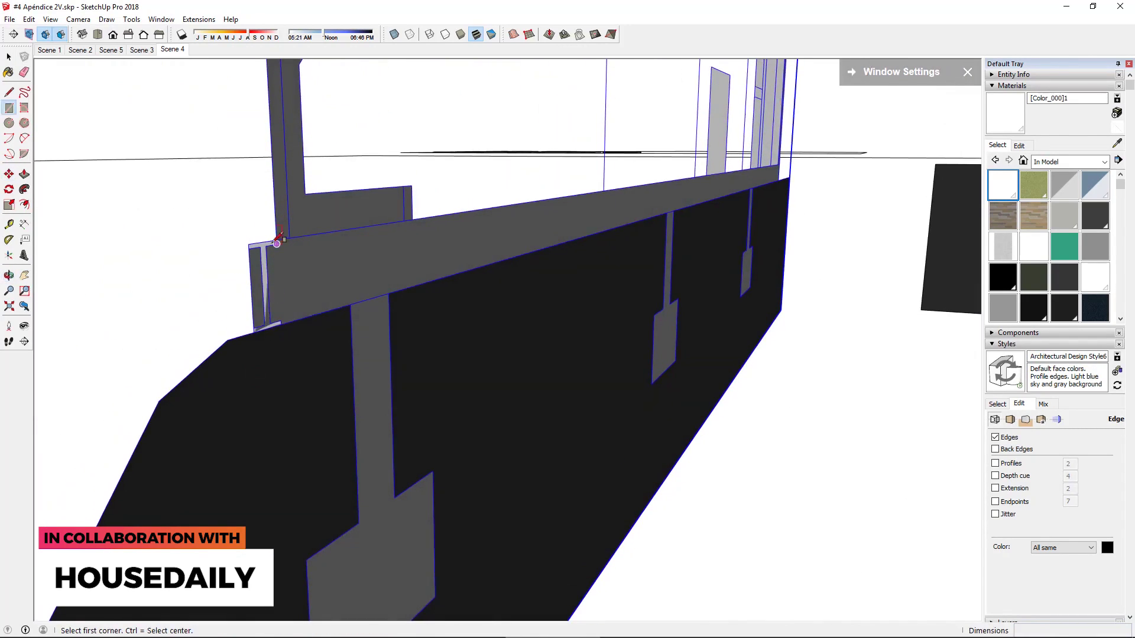
scroll(278, 242, "up", 1)
scroll(236, 224, "up", 2)
key("l")
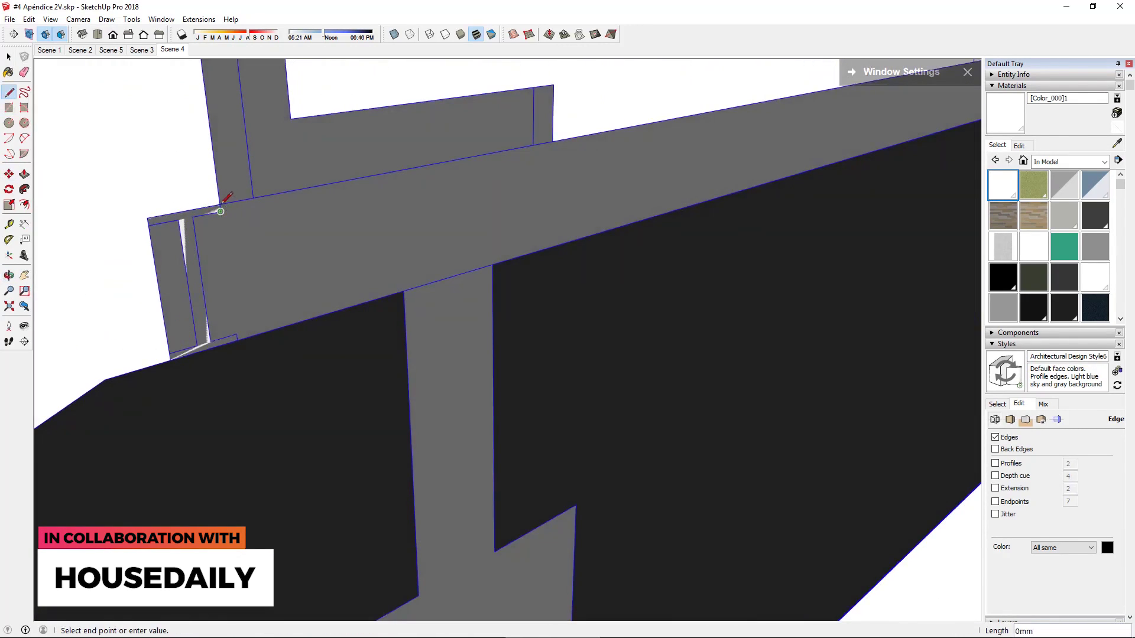
scroll(221, 211, "down", 2)
mouse_move(220, 211)
middle_mouse_down()
mouse_move(537, 157)
mouse_move(304, 198)
middle_mouse_up()
scroll(456, 381, "up", 1)
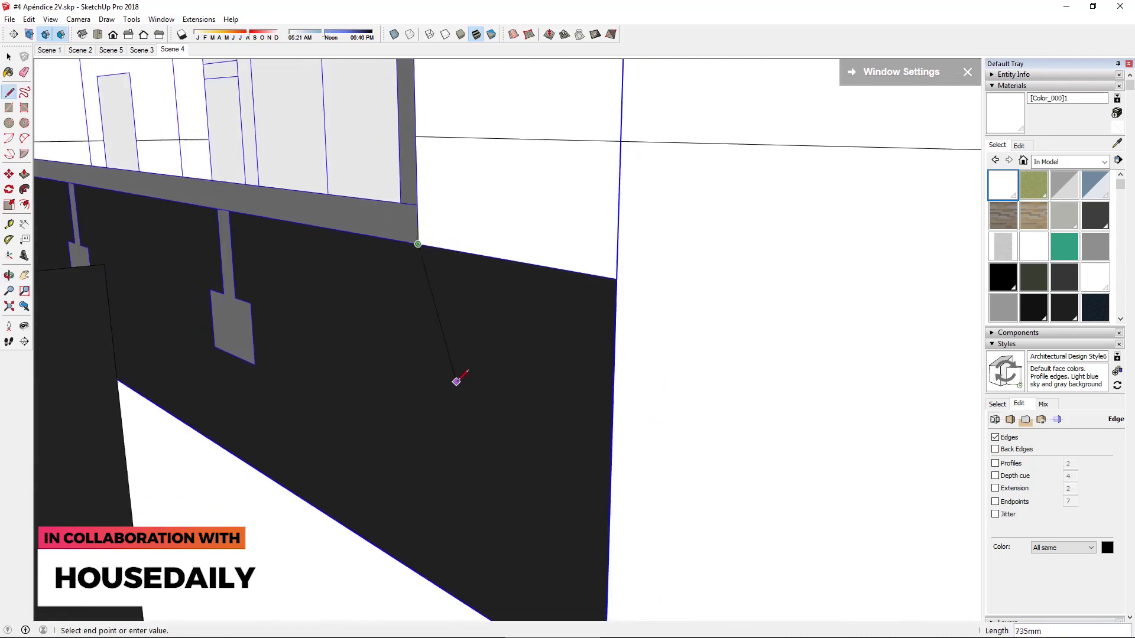
middle_click_drag(456, 381, 357, 298)
scroll(283, 300, "down", 2)
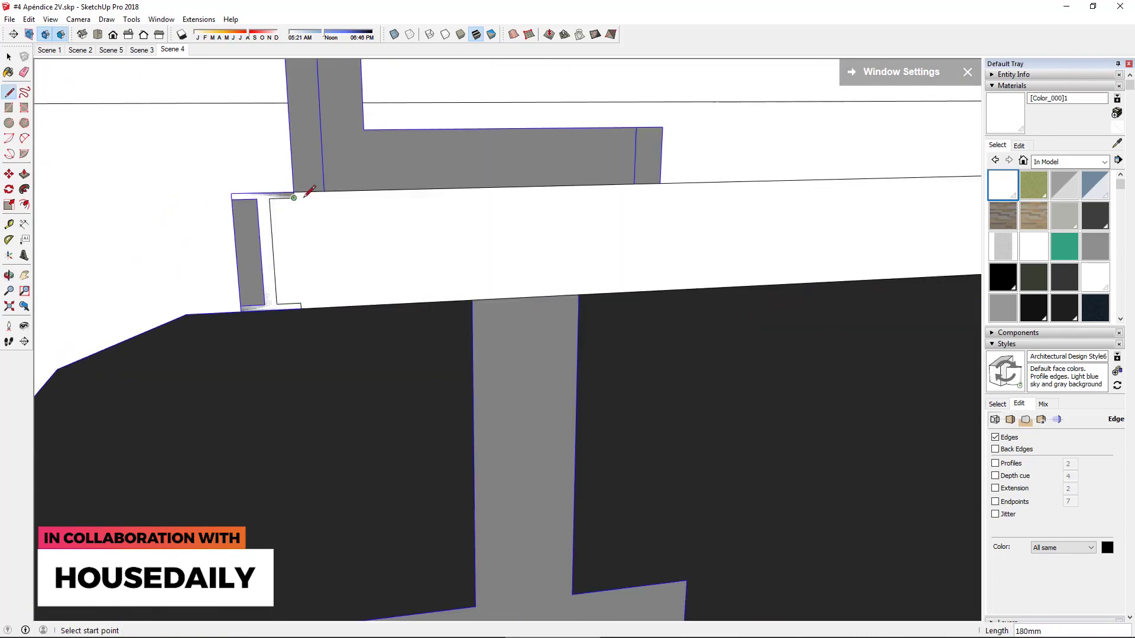
key("p")
scroll(507, 266, "down", 3)
scroll(494, 282, "down", 3)
scroll(691, 296, "up", 5)
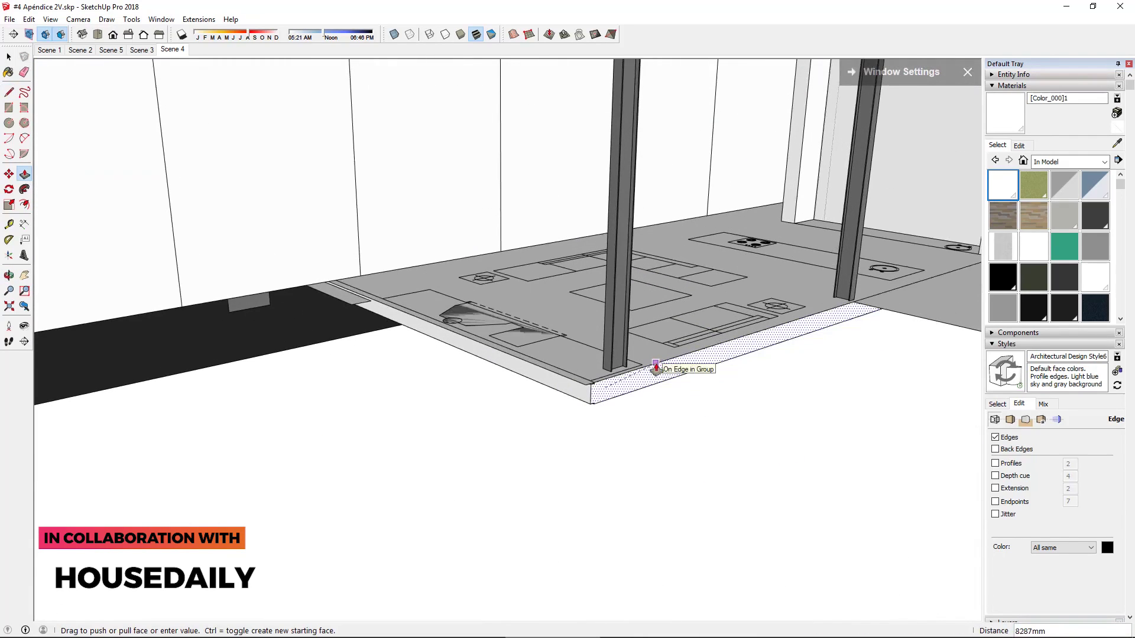
scroll(650, 369, "up", 3)
mouse_move(586, 371)
middle_mouse_down()
mouse_move(702, 145)
mouse_move(585, 347)
mouse_move(1130, 391)
middle_mouse_up()
scroll(585, 347, "down", 3)
mouse_move(390, 365)
middle_mouse_down()
mouse_move(469, 296)
mouse_move(294, 355)
middle_mouse_up()
scroll(294, 354, "up", 2)
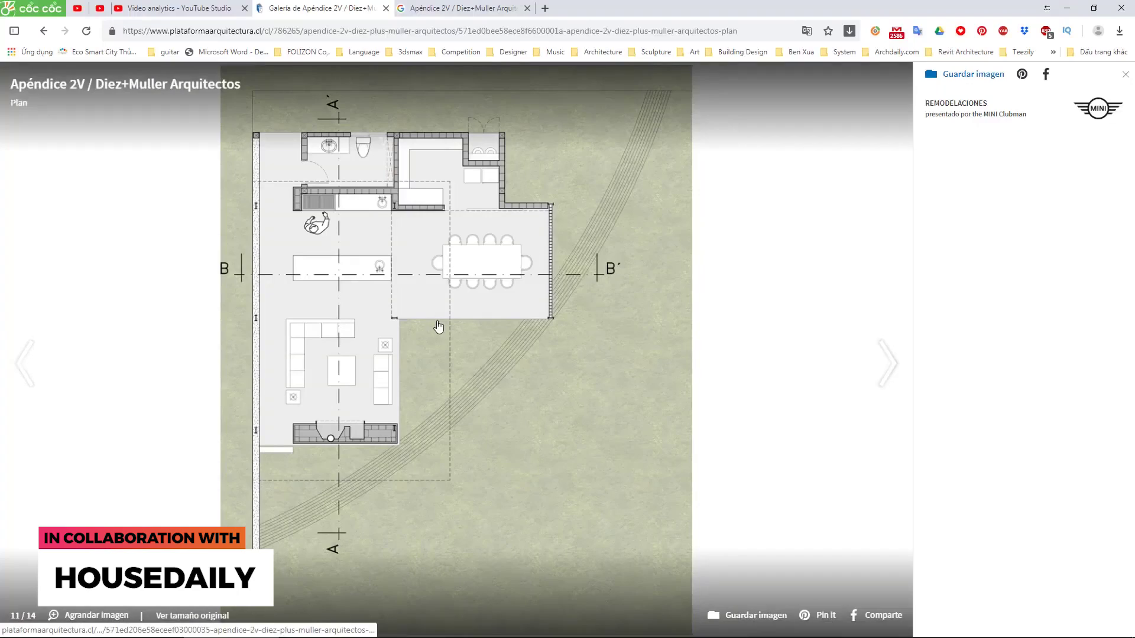
scroll(449, 334, "down", 5)
scroll(448, 331, "down", 5)
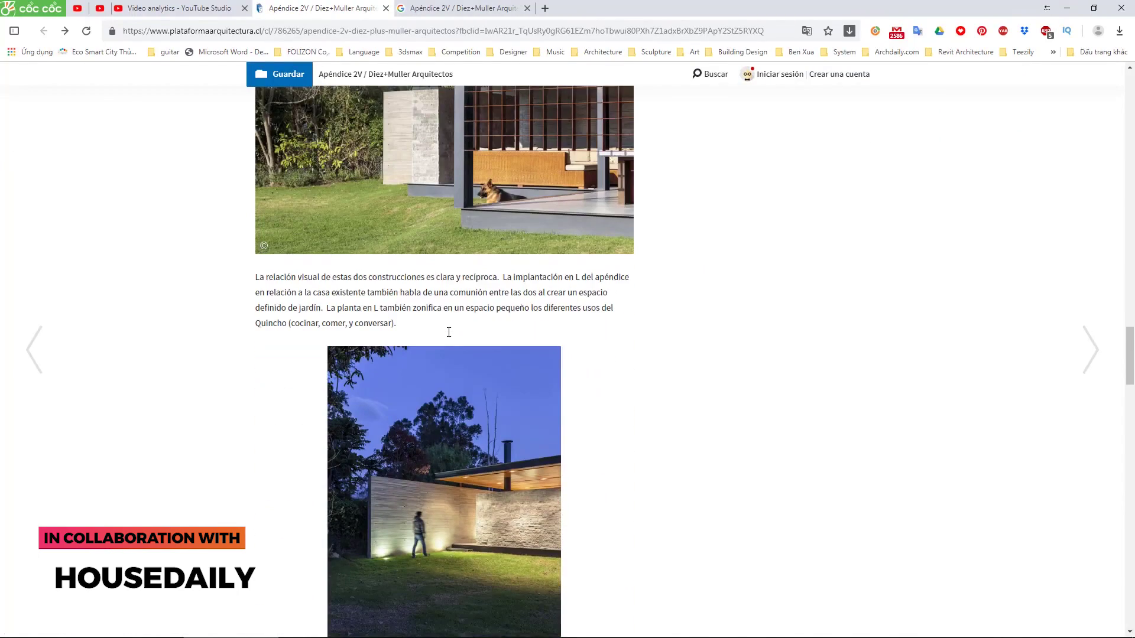
scroll(449, 331, "up", 4)
scroll(713, 411, "up", 2)
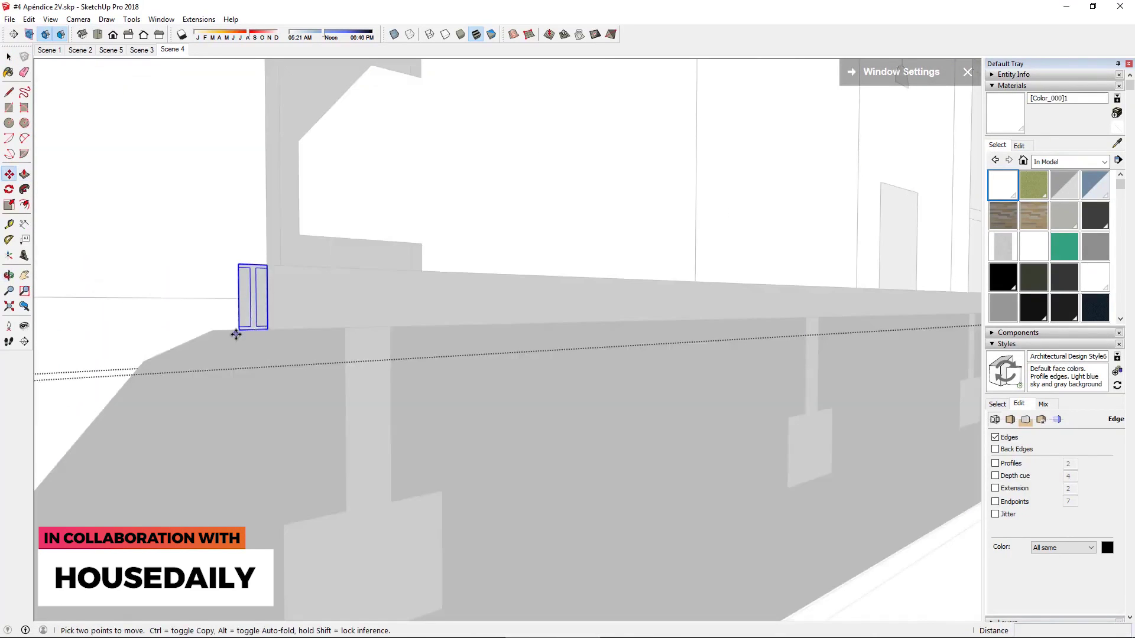
Start a Ctrl copy of the beam, then cancel it with Esc
left_click(236, 335)
key("ctrl")
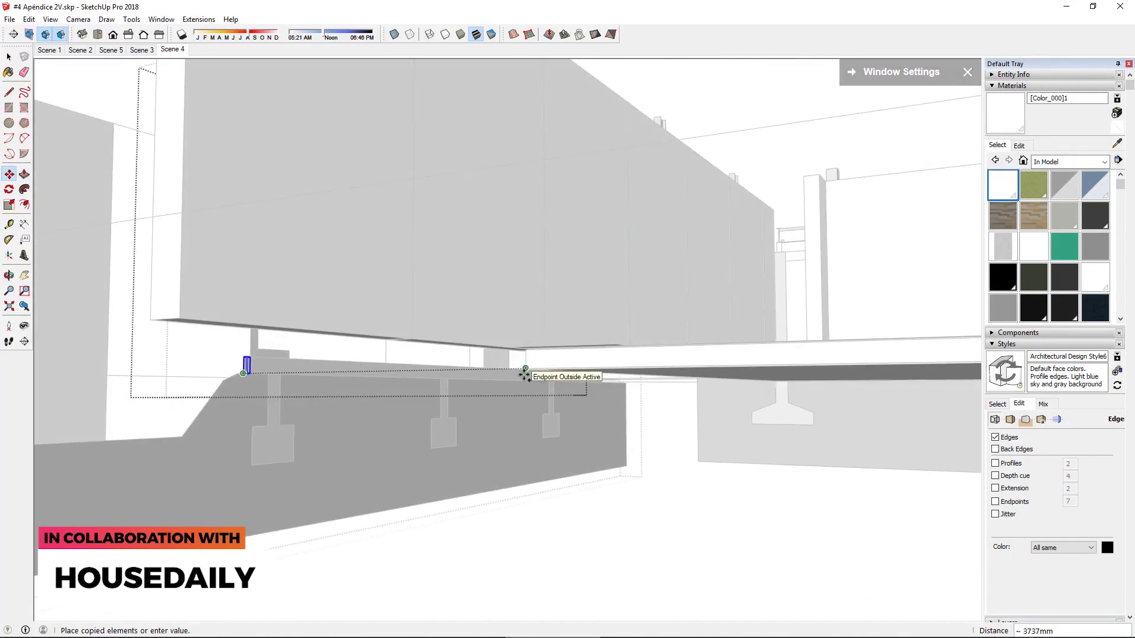
mouse_move(528, 368)
middle_mouse_down()
mouse_move(569, 479)
mouse_move(509, 436)
mouse_move(447, 221)
mouse_move(308, 378)
mouse_move(548, 201)
middle_mouse_up()
right_click(508, 436)
key("Escape")
key("p")
Trace a 4642mm line from the origin point to the beam corner under the slab
key("l")
left_click(223, 422)
left_click(548, 202)
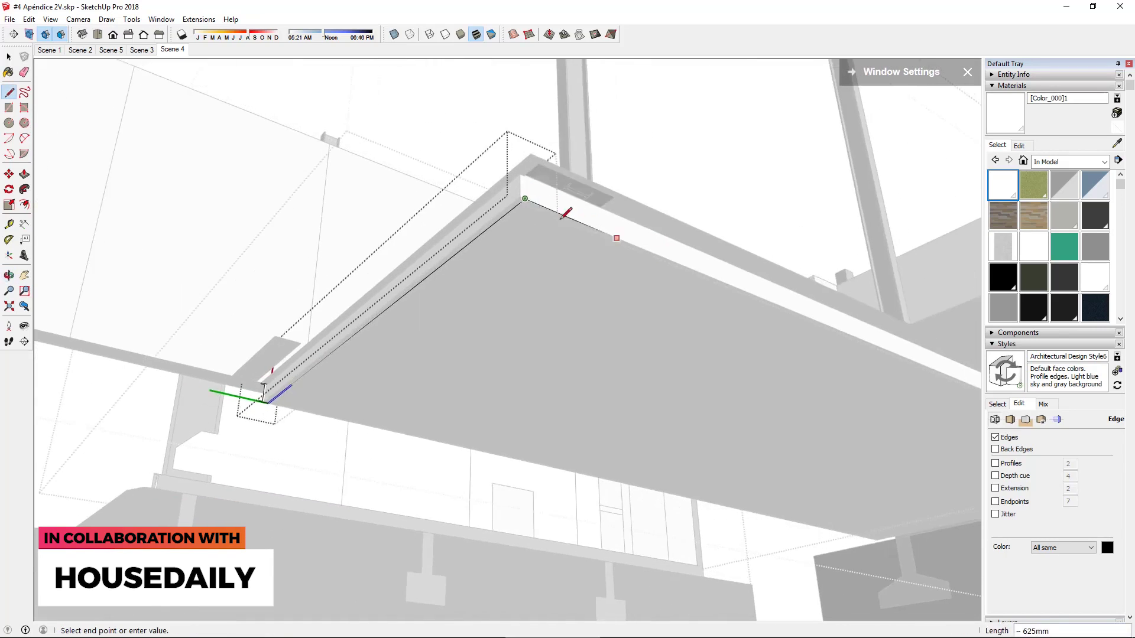
scroll(555, 178, "up", 3)
mouse_move(144, 504)
middle_mouse_down()
mouse_move(441, 330)
mouse_move(438, 264)
middle_mouse_up()
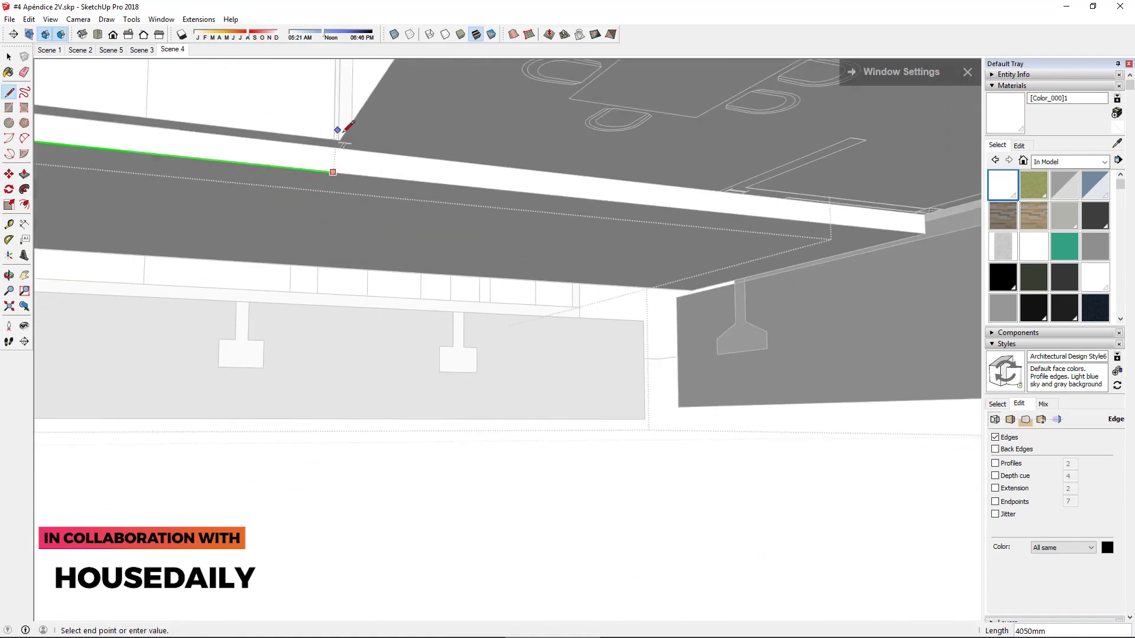
mouse_move(615, 297)
middle_mouse_down()
mouse_move(599, 535)
mouse_move(760, 402)
mouse_move(459, 436)
mouse_move(362, 367)
middle_mouse_up()
scroll(760, 402, "up", 5)
Select the whole slab trim and paint its side faces dark grey
scroll(549, 324, "down", 10)
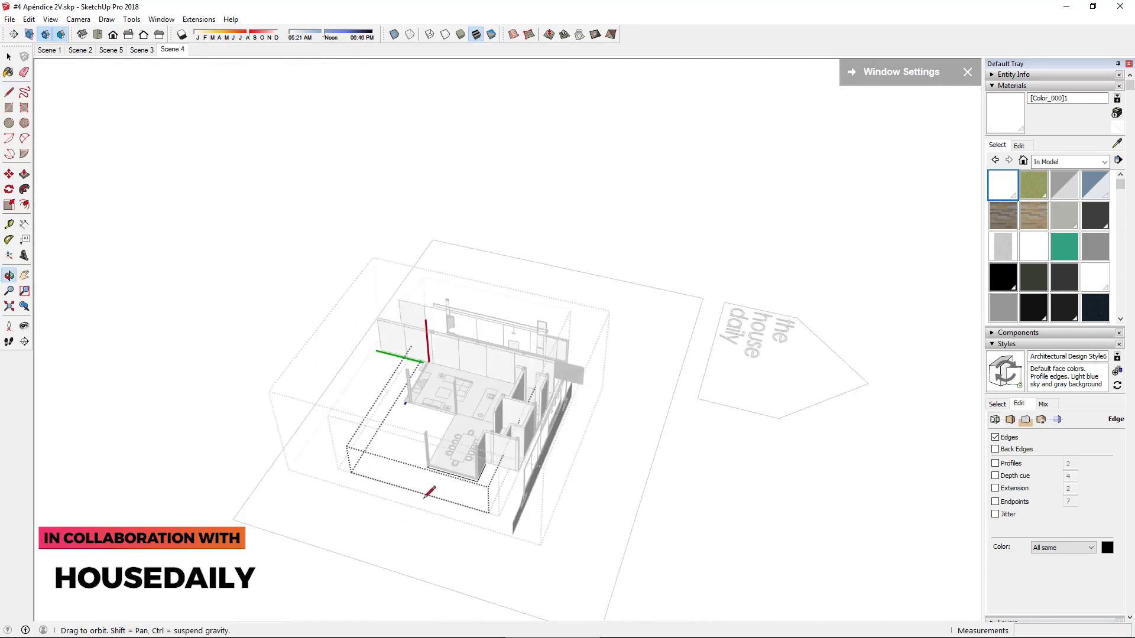
scroll(571, 473, "up", 6)
mouse_move(608, 396)
middle_mouse_down()
mouse_move(590, 205)
mouse_move(765, 400)
middle_mouse_up()
scroll(246, 340, "up", 2)
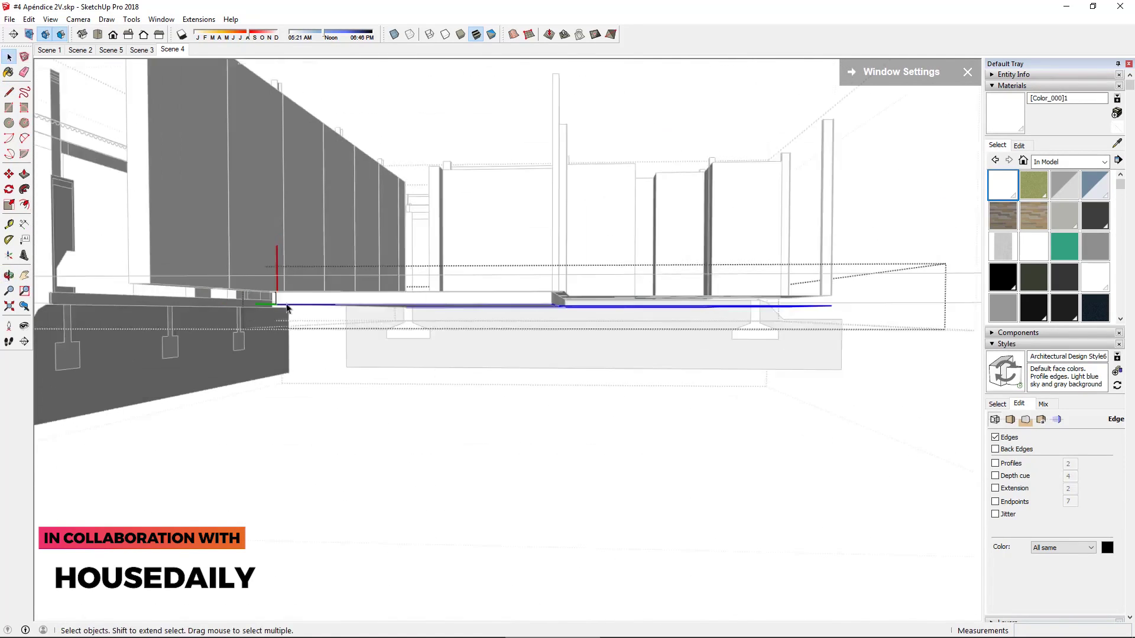
scroll(246, 339, "up", 5)
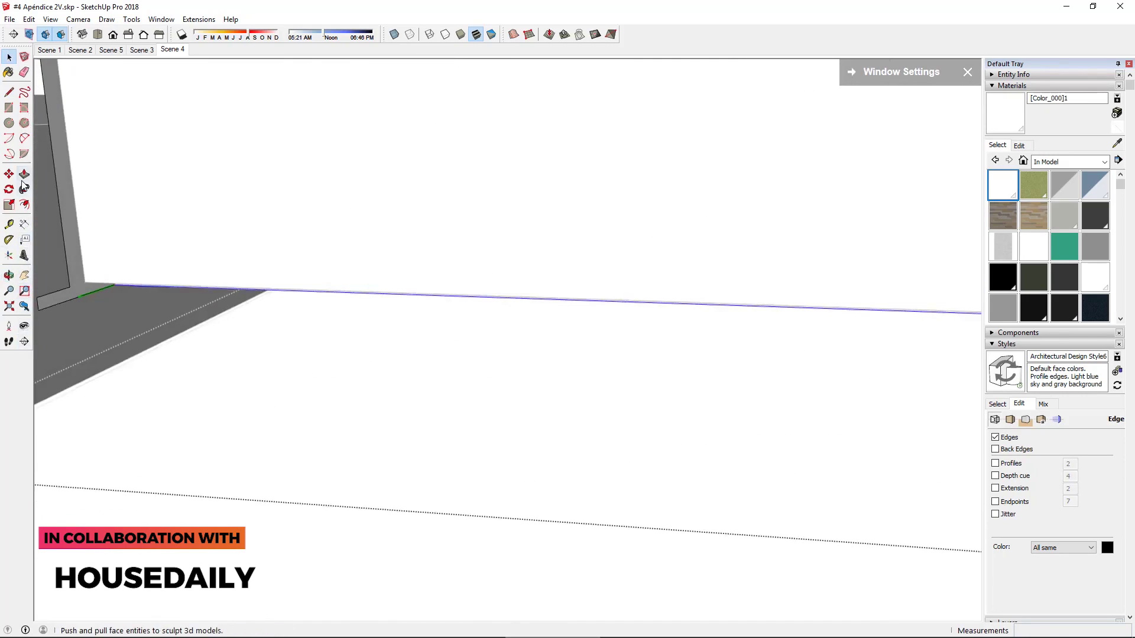
mouse_move(331, 248)
middle_mouse_down()
mouse_move(380, 182)
mouse_move(303, 195)
middle_mouse_up()
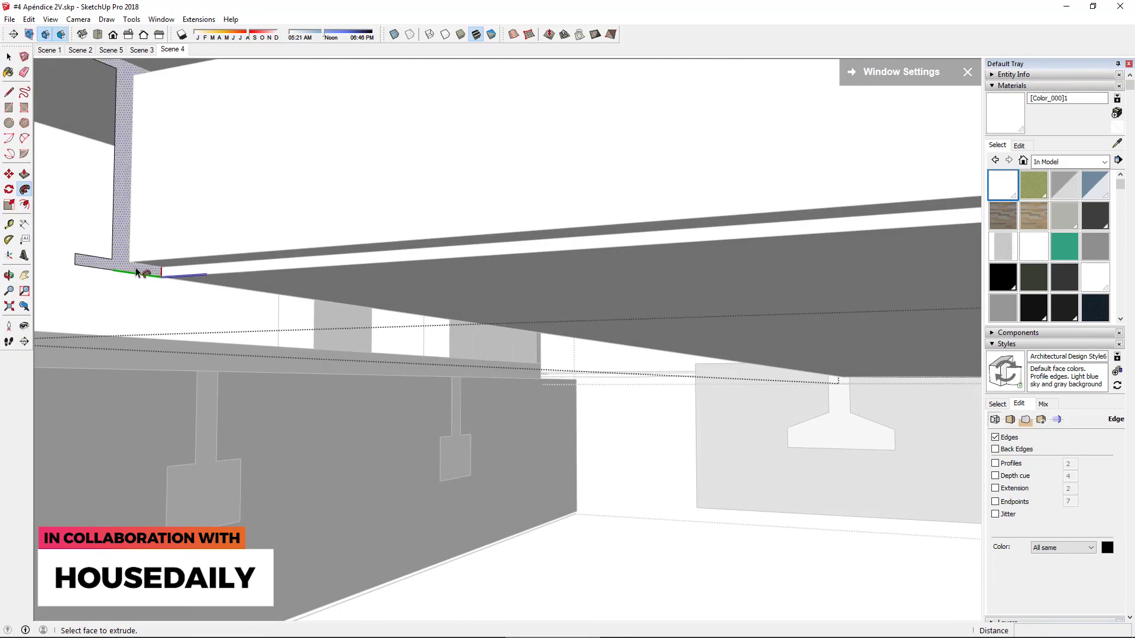
scroll(564, 337, "up", 3)
triple_click(565, 337)
right_click(564, 337)
key("Escape")
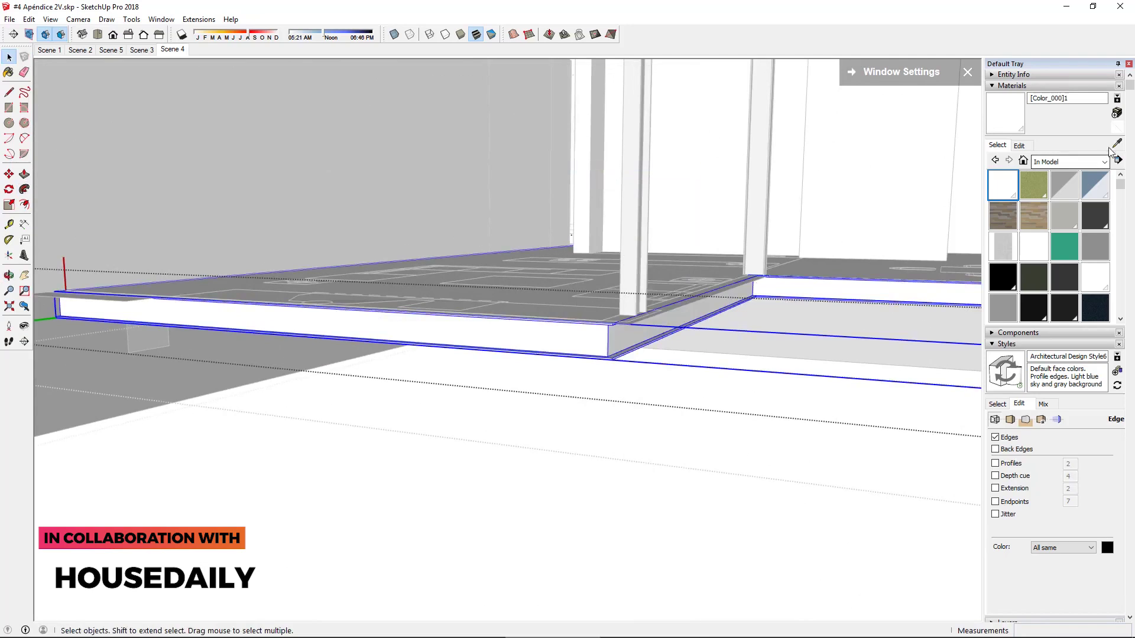
left_click(635, 334)
Move the slab trim 100mm from its corner into place
key("space")
middle_click_drag(636, 334, 620, 372)
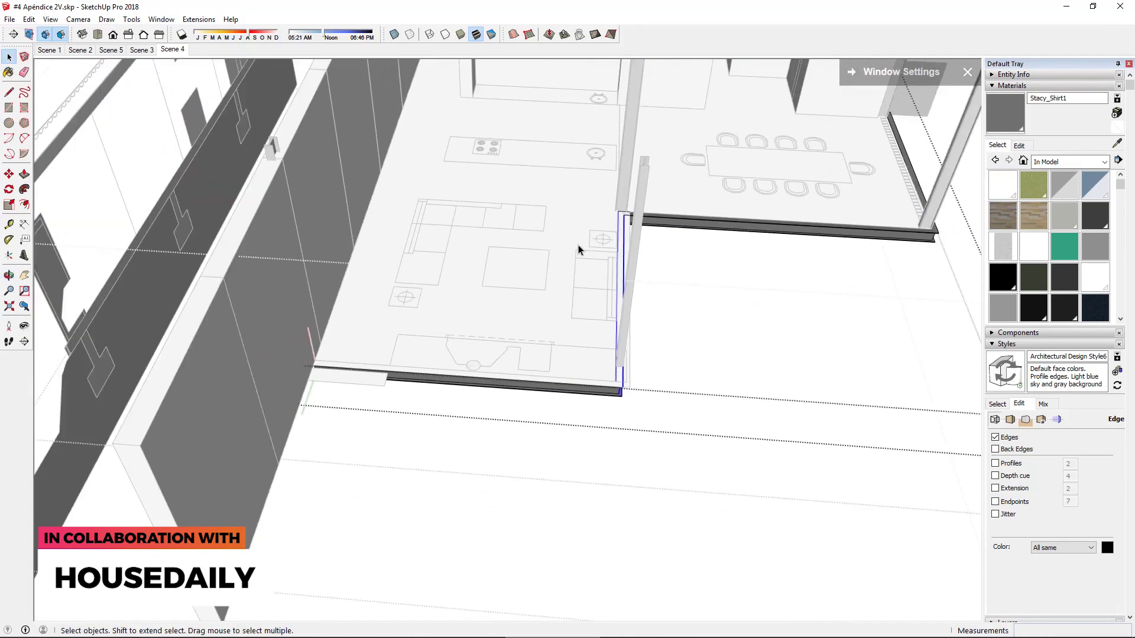
scroll(620, 373, "up", 4)
scroll(620, 374, "up", 2)
key("m")
left_click(654, 519)
key("Return")
scroll(690, 520, "down", 5)
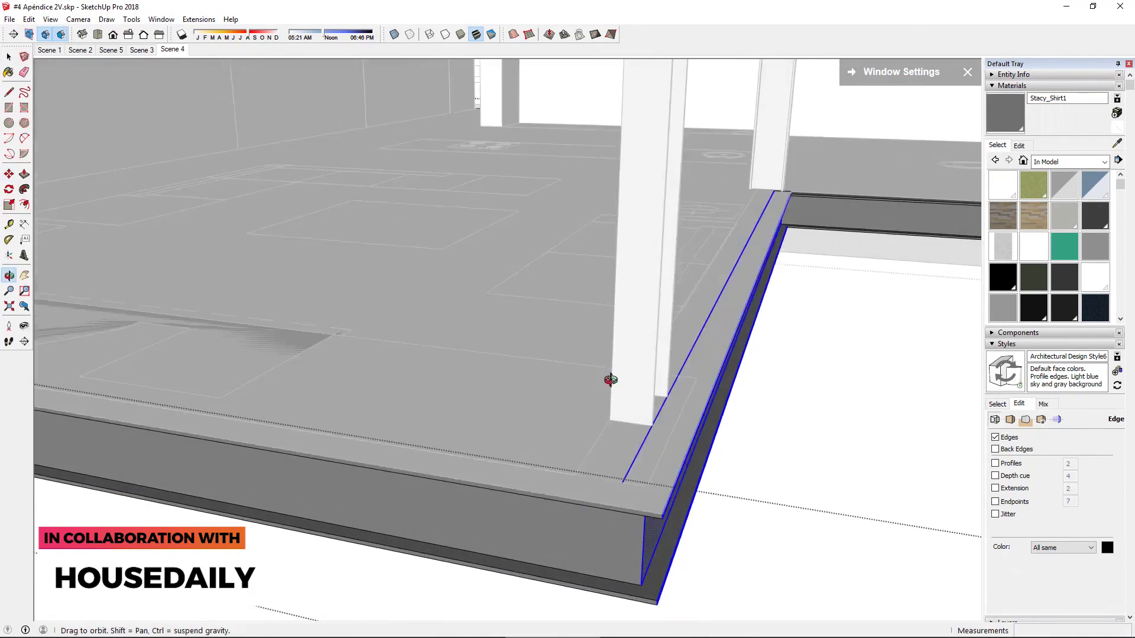
key("space")
Inspect the dark edge beam around the slab and compare it with the online reference photo
middle_click_drag(586, 434, 528, 390)
scroll(750, 384, "up", 3)
mouse_move(751, 384)
middle_mouse_down()
mouse_move(610, 352)
mouse_move(829, 228)
middle_mouse_up()
scroll(619, 401, "down", 5)
scroll(619, 400, "up", 4)
scroll(619, 400, "down", 3)
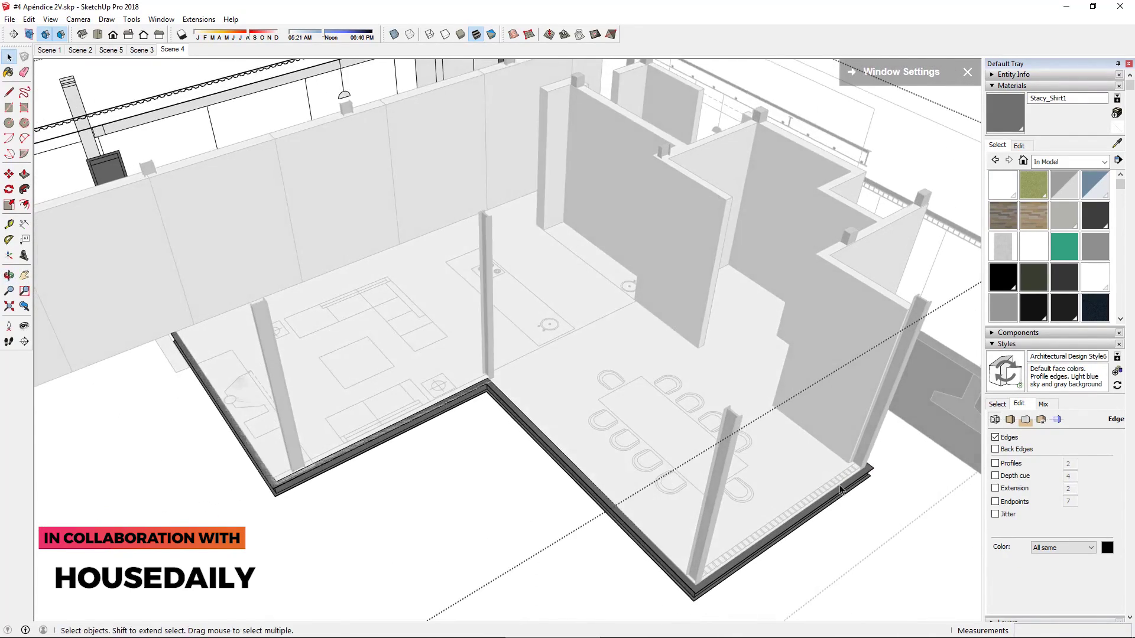
scroll(619, 401, "up", 3)
left_click(230, 635)
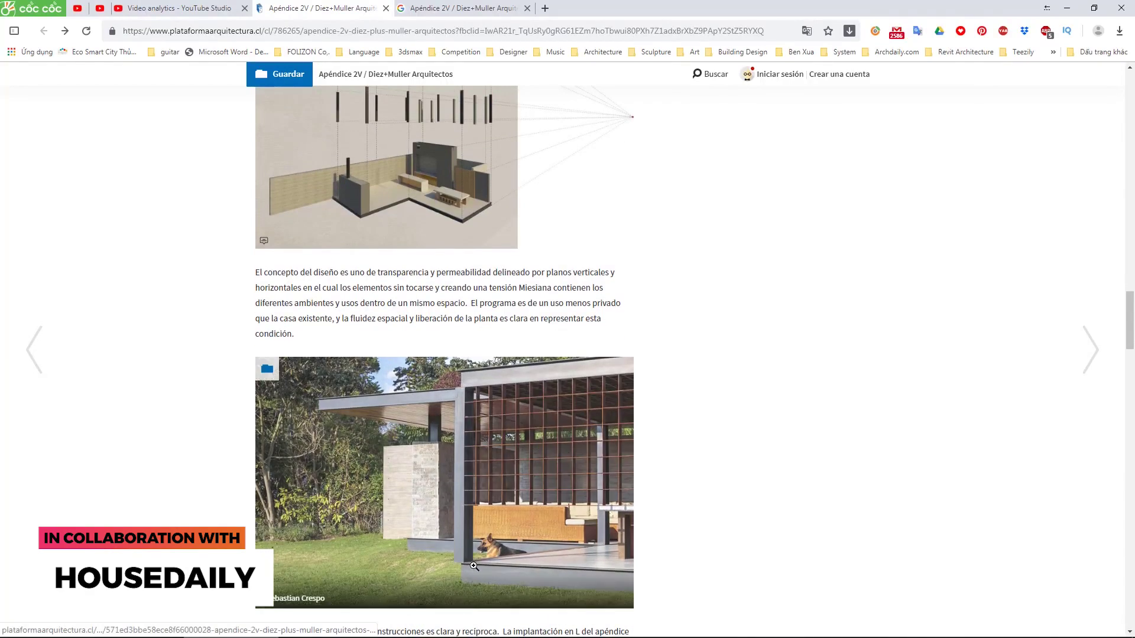
left_click(550, 636)
scroll(798, 441, "down", 2)
Select the dark trim strip under the front wall
scroll(798, 440, "up", 2)
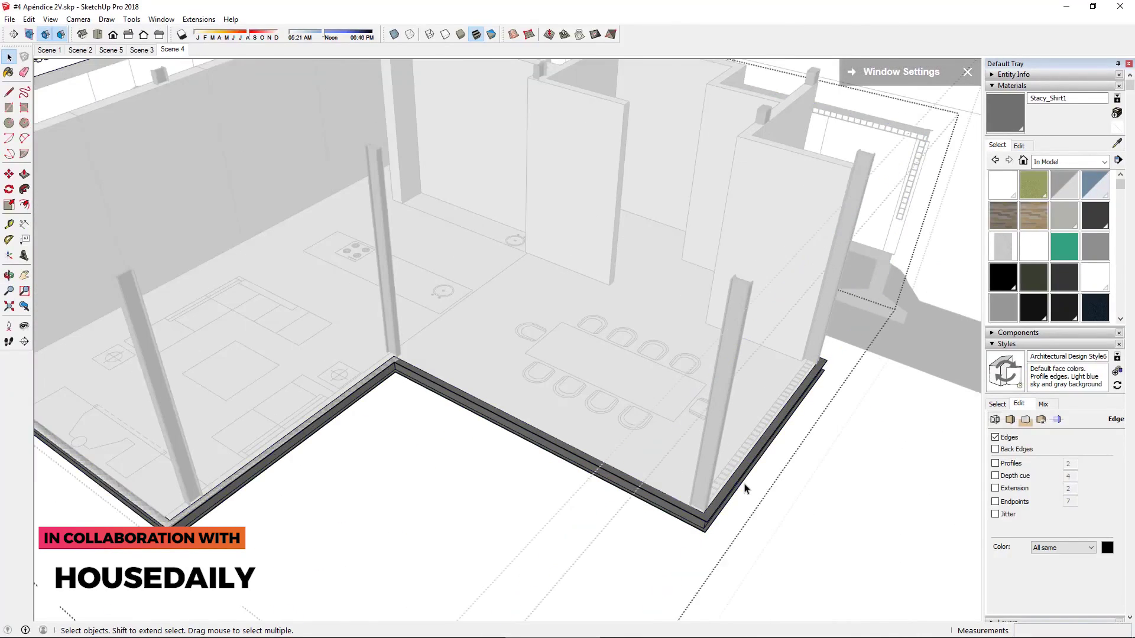
scroll(741, 509, "up", 3)
key("m")
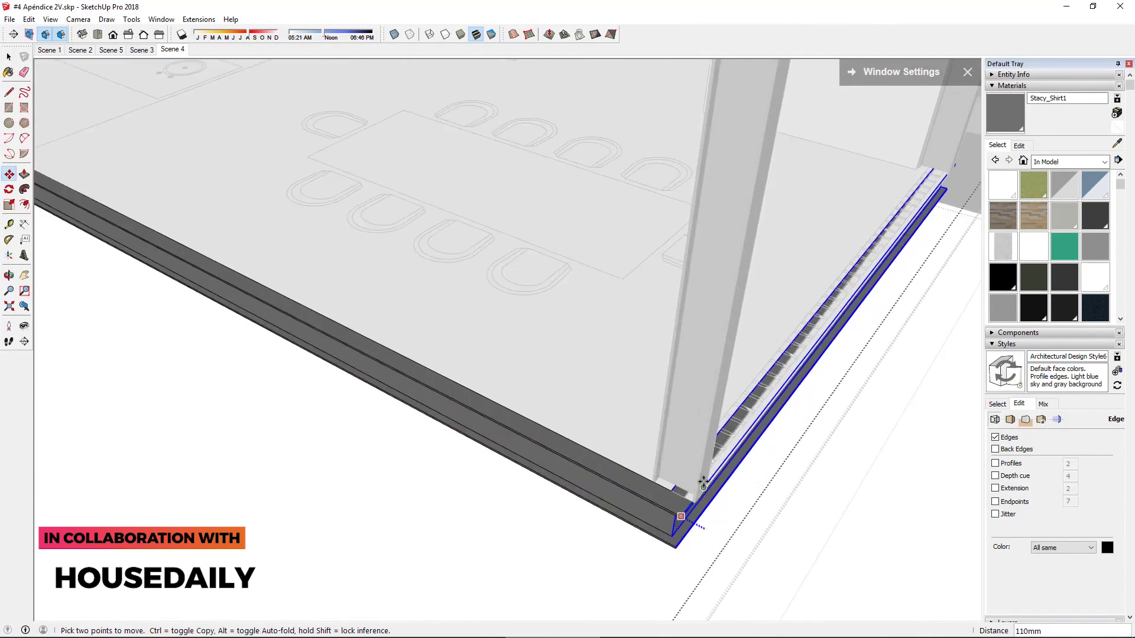
scroll(544, 455, "down", 3)
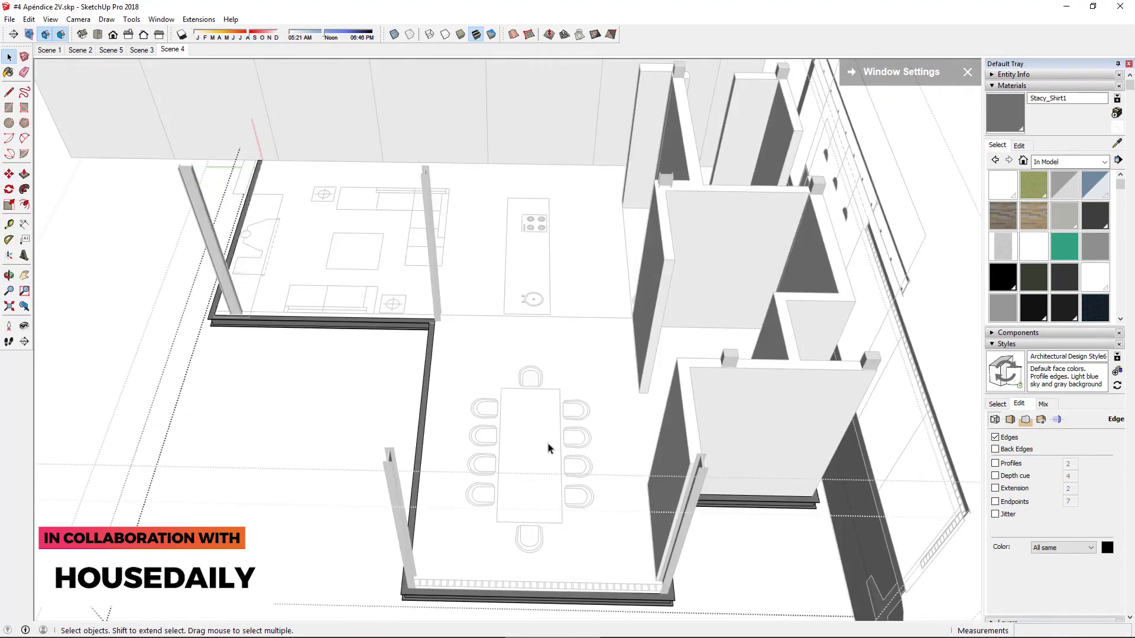
scroll(555, 473, "down", 2)
left_click(580, 550)
scroll(192, 479, "up", 5)
scroll(524, 431, "down", 3)
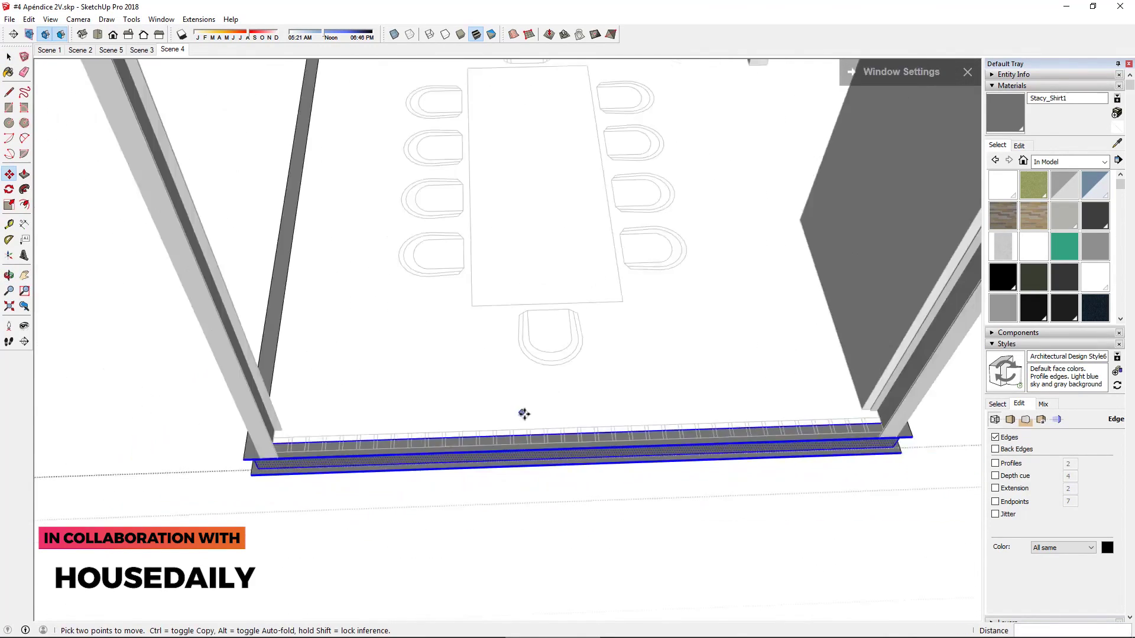
key("space")
scroll(455, 475, "up", 4)
scroll(408, 535, "down", 3)
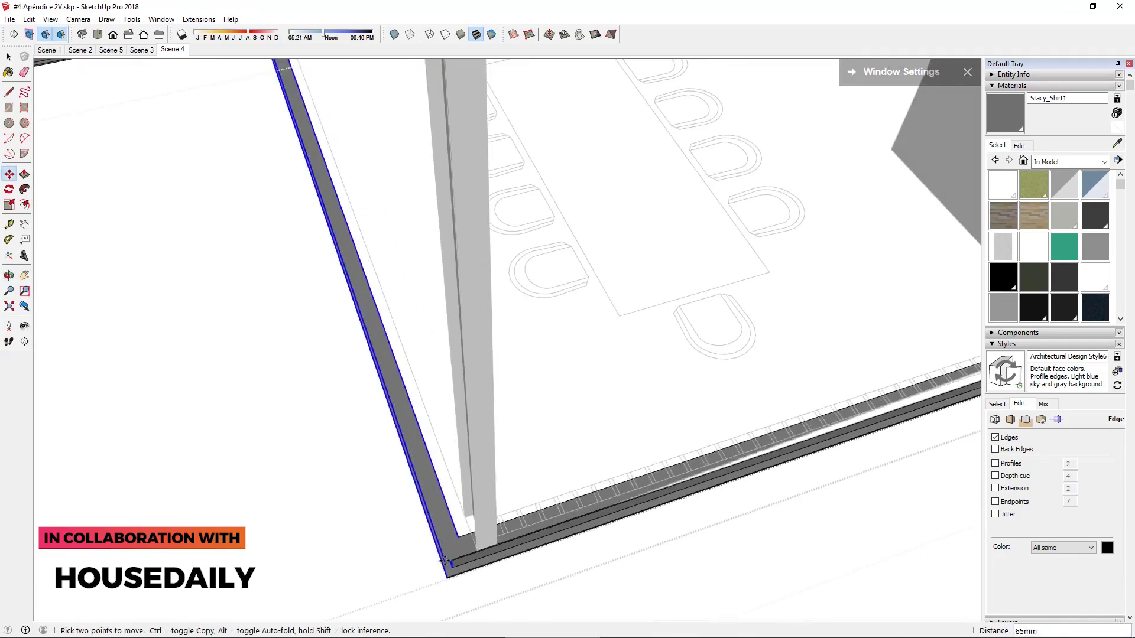
scroll(413, 532, "down", 3)
Move the front trim strip by its corner to meet the wall corner
mouse_move(450, 520)
middle_mouse_down()
mouse_move(448, 388)
mouse_move(542, 468)
mouse_move(530, 398)
mouse_move(494, 385)
middle_mouse_up()
scroll(552, 443, "down", 2)
mouse_move(552, 443)
middle_mouse_down()
mouse_move(710, 279)
mouse_move(653, 540)
middle_mouse_up()
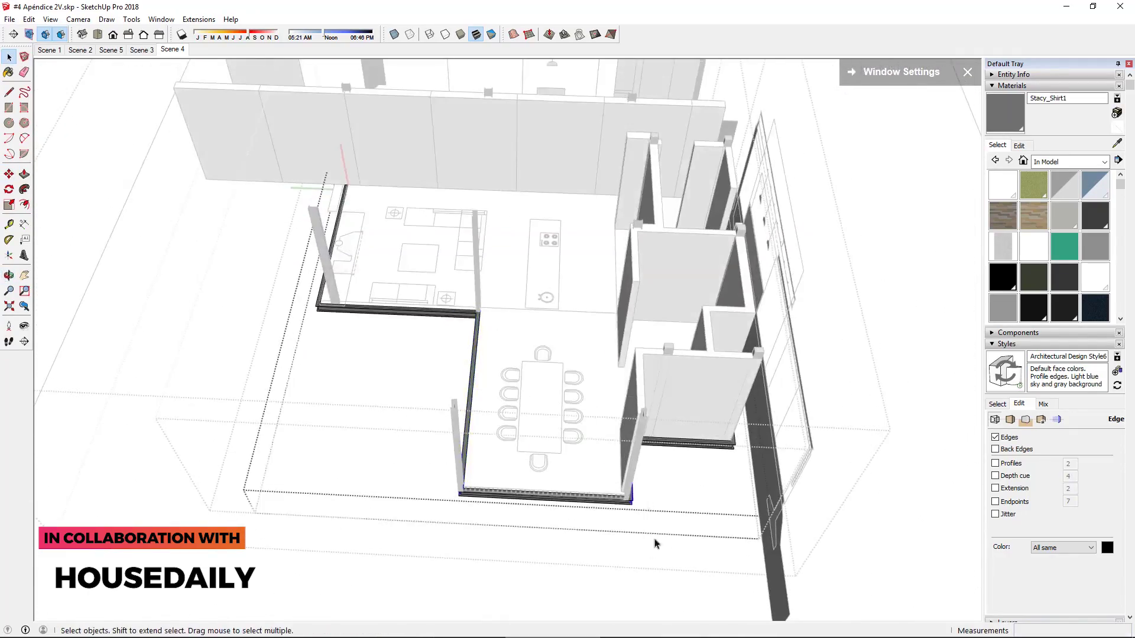
scroll(654, 539, "up", 3)
scroll(566, 462, "up", 5)
scroll(574, 485, "down", 3)
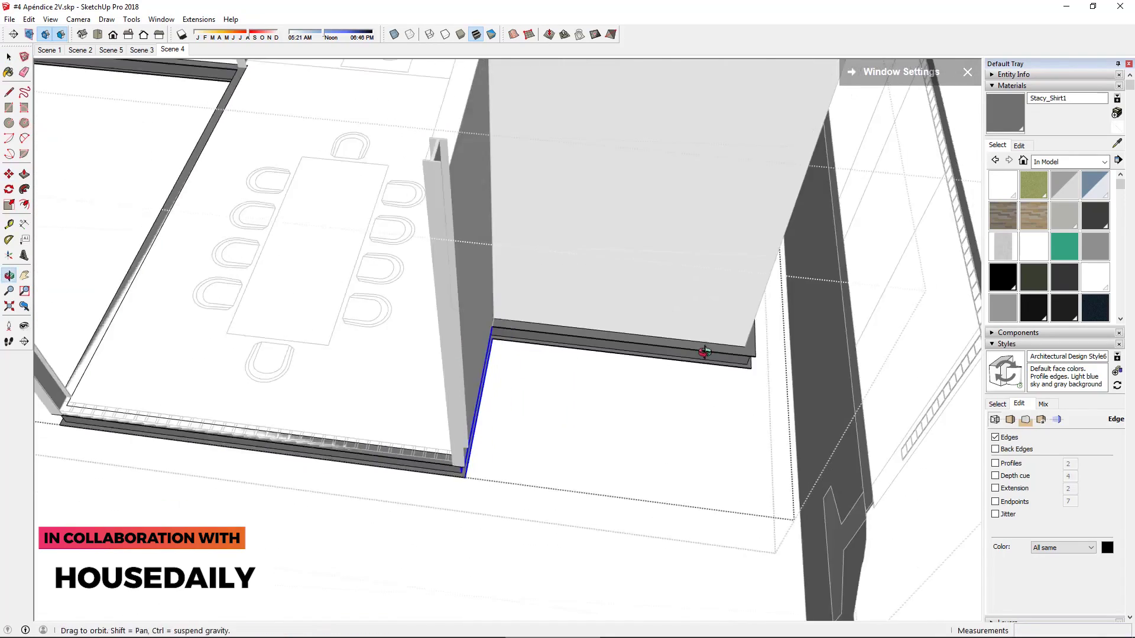
scroll(532, 473, "down", 2)
key("space")
scroll(526, 482, "up", 5)
scroll(507, 483, "up", 1)
key("m")
left_click(494, 481)
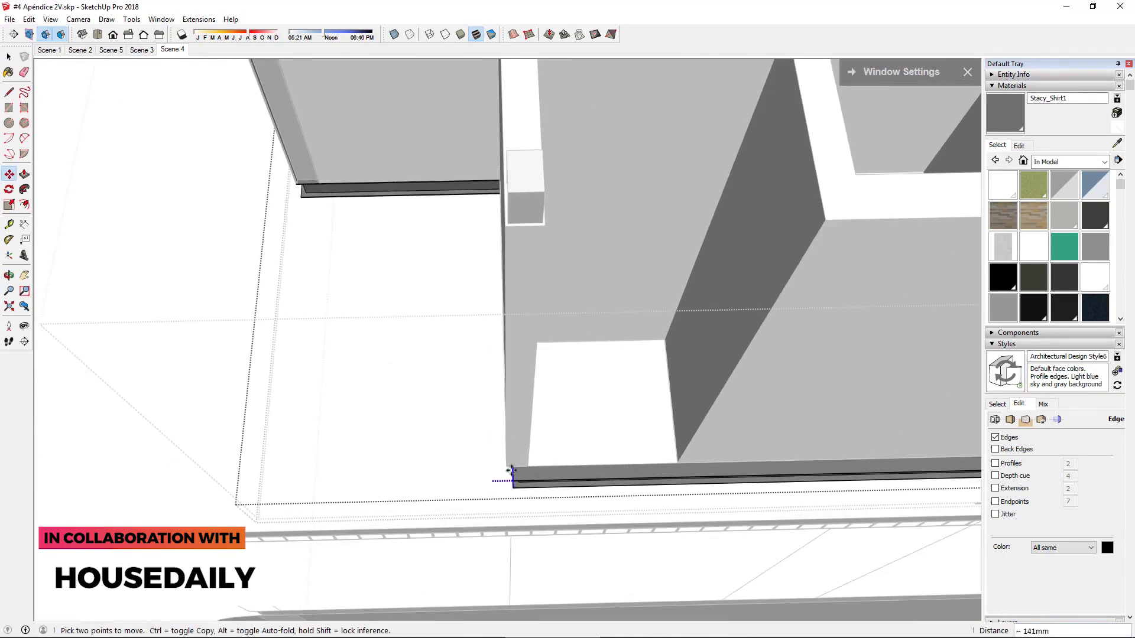
scroll(506, 227, "down", 5)
scroll(771, 484, "up", 6)
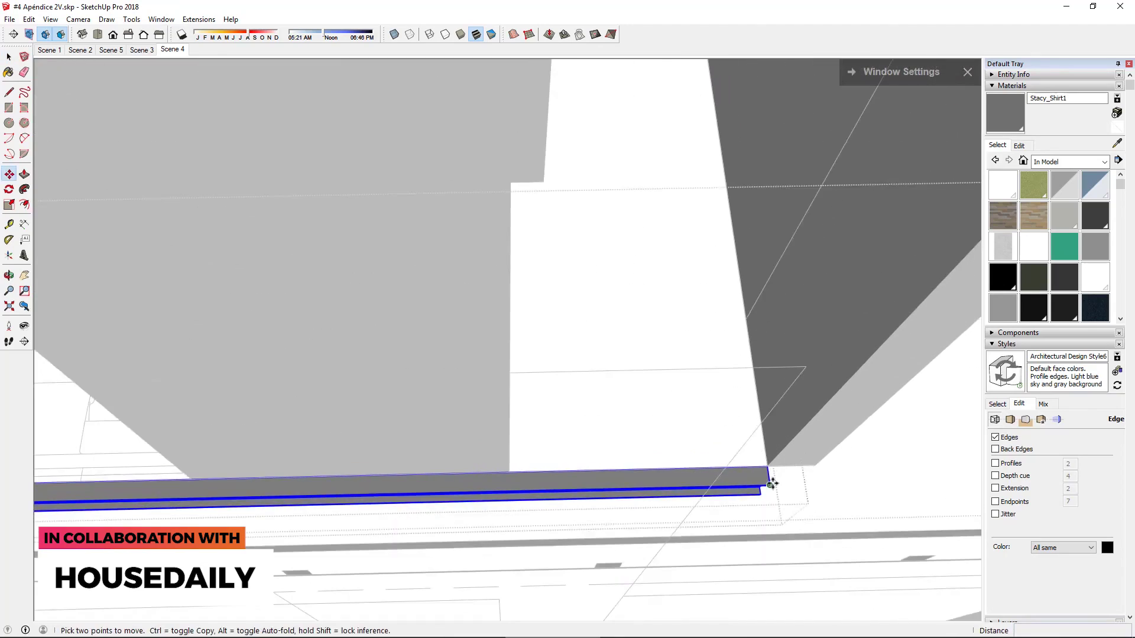
scroll(776, 449, "down", 5)
scroll(600, 445, "up", 5)
key("space")
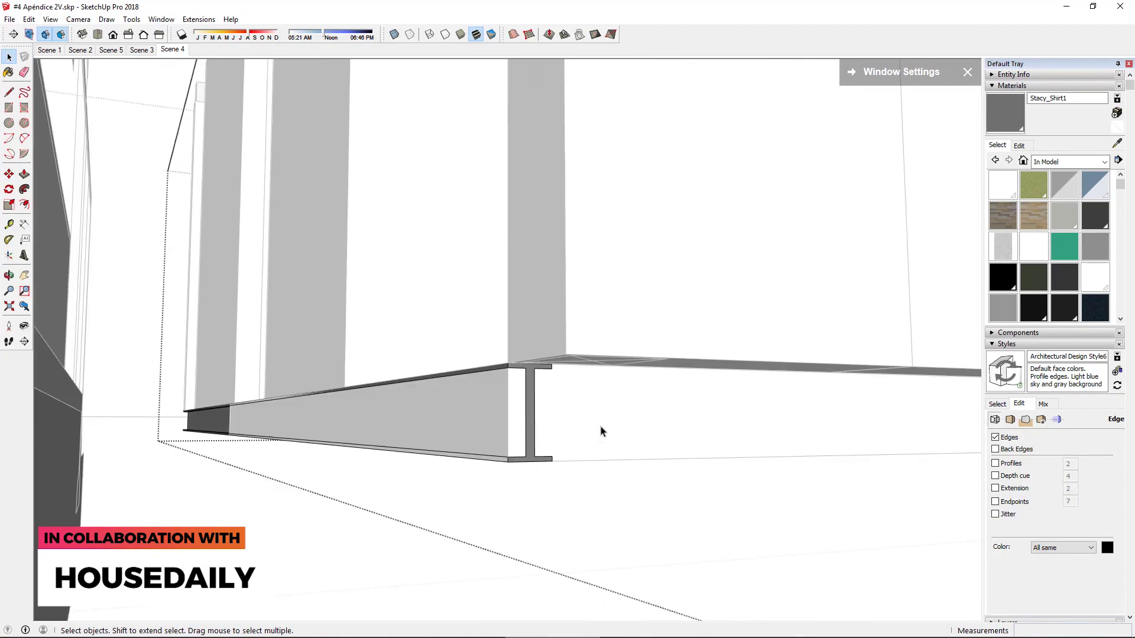
scroll(535, 419, "up", 2)
Open the I-beam group for editing
left_click(496, 403)
right_click(497, 403)
left_click(562, 135)
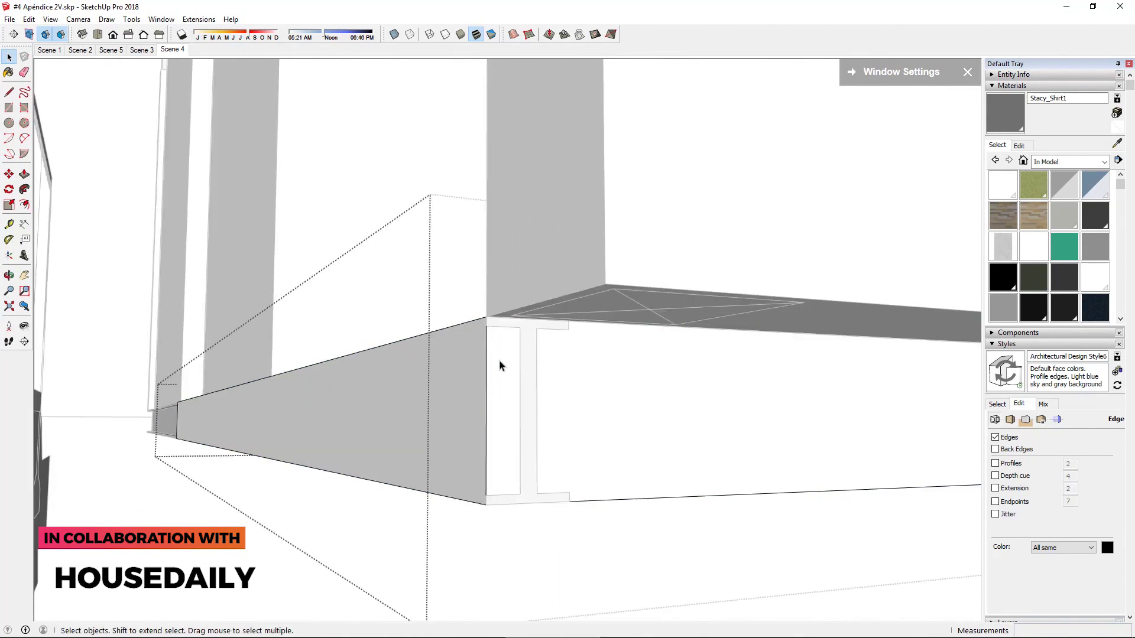
key("space")
scroll(550, 359, "down", 2)
Push/pull the I-beam's top face toward the wall and floor corner
mouse_move(549, 360)
middle_mouse_down()
mouse_move(608, 330)
mouse_move(580, 233)
middle_mouse_up()
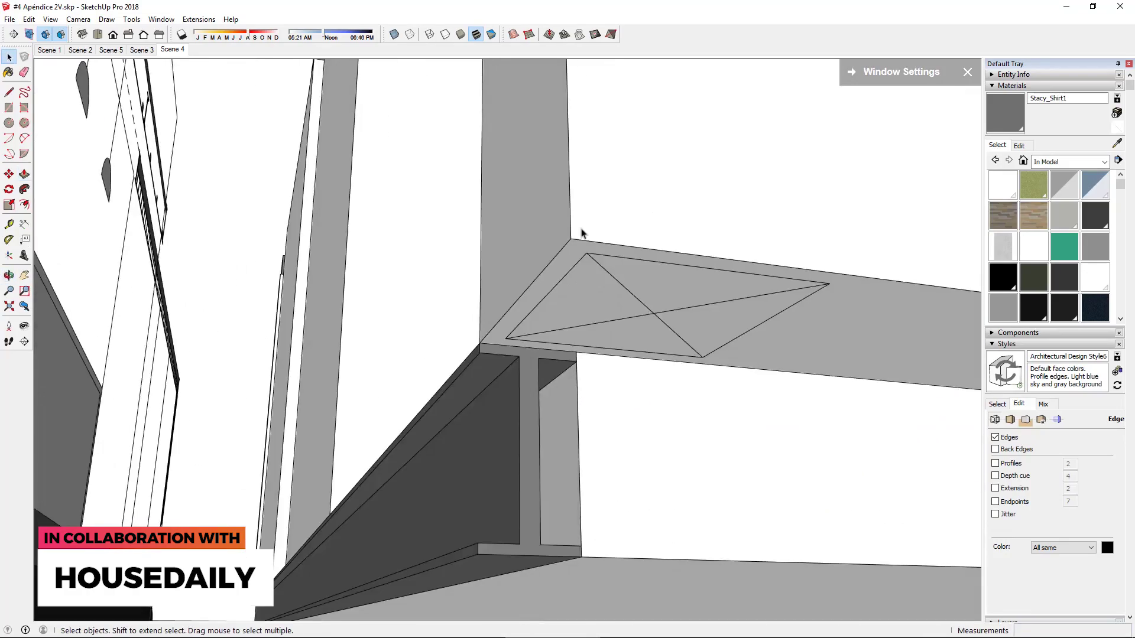
scroll(600, 290, "up", 2)
left_click(601, 290)
key("p")
middle_click_drag(601, 290, 717, 456)
key("space")
key("p")
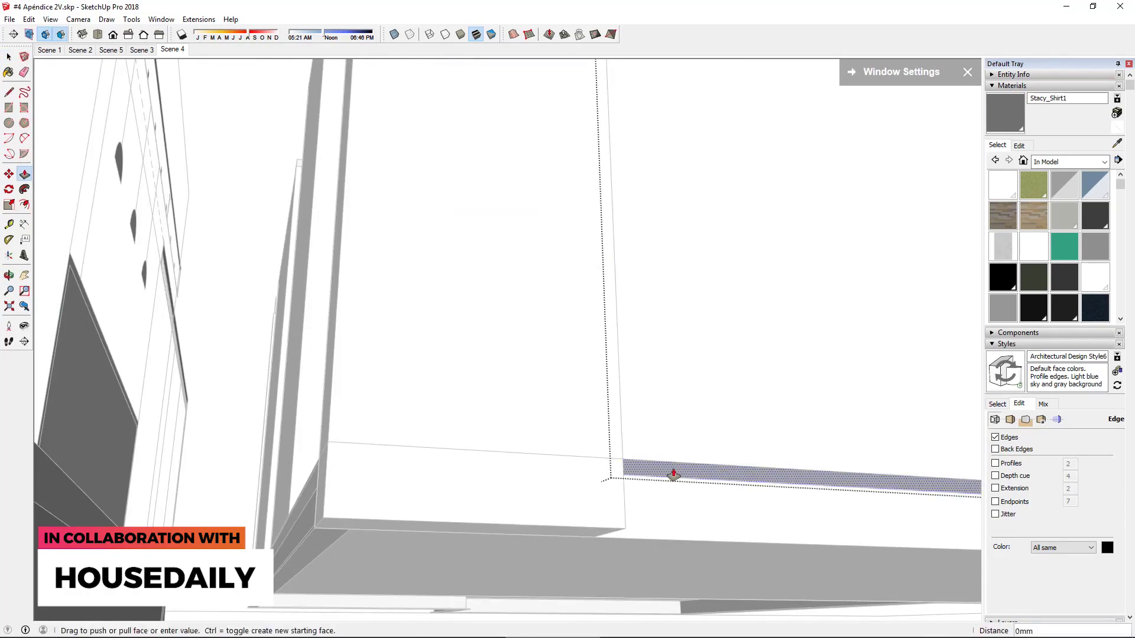
key("space")
scroll(585, 491, "up", 2)
scroll(585, 490, "down", 5)
middle_click_drag(436, 317, 267, 525)
Leave the I-beam group and open the floor group for editing
scroll(267, 525, "up", 3)
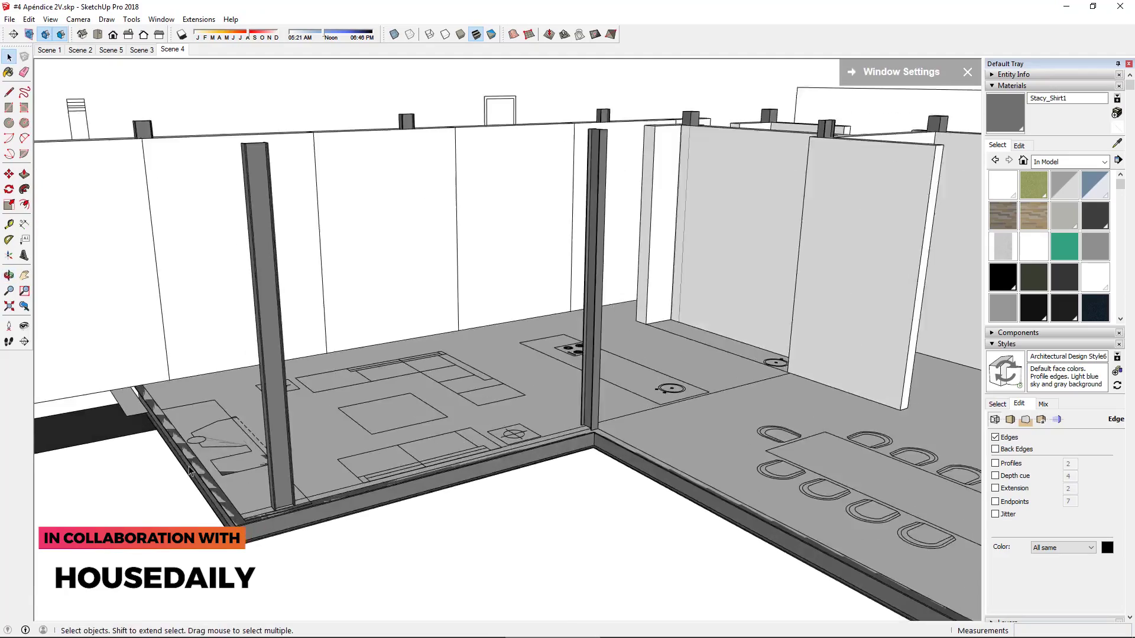
scroll(268, 525, "up", 2)
key("Escape")
scroll(416, 510, "down", 4)
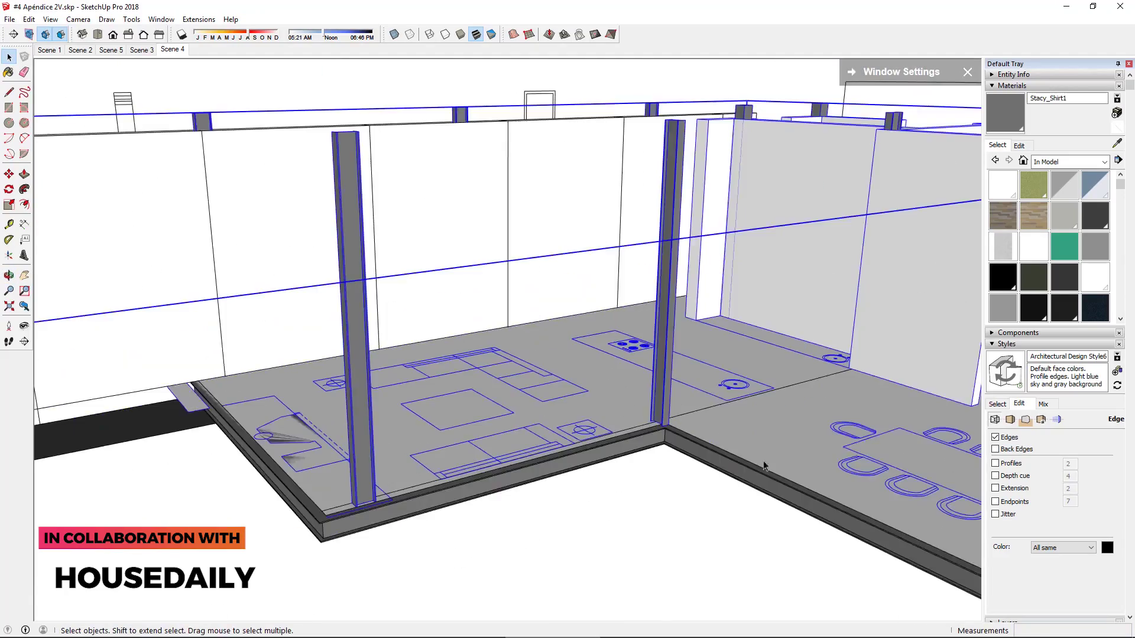
double_click(832, 460)
scroll(577, 502, "up", 4)
scroll(565, 488, "up", 2)
Orbit down to the living-room corner of the floor slab
key("p")
mouse_move(565, 488)
middle_mouse_down()
mouse_move(611, 489)
mouse_move(555, 473)
mouse_move(664, 405)
middle_mouse_up()
key("space")
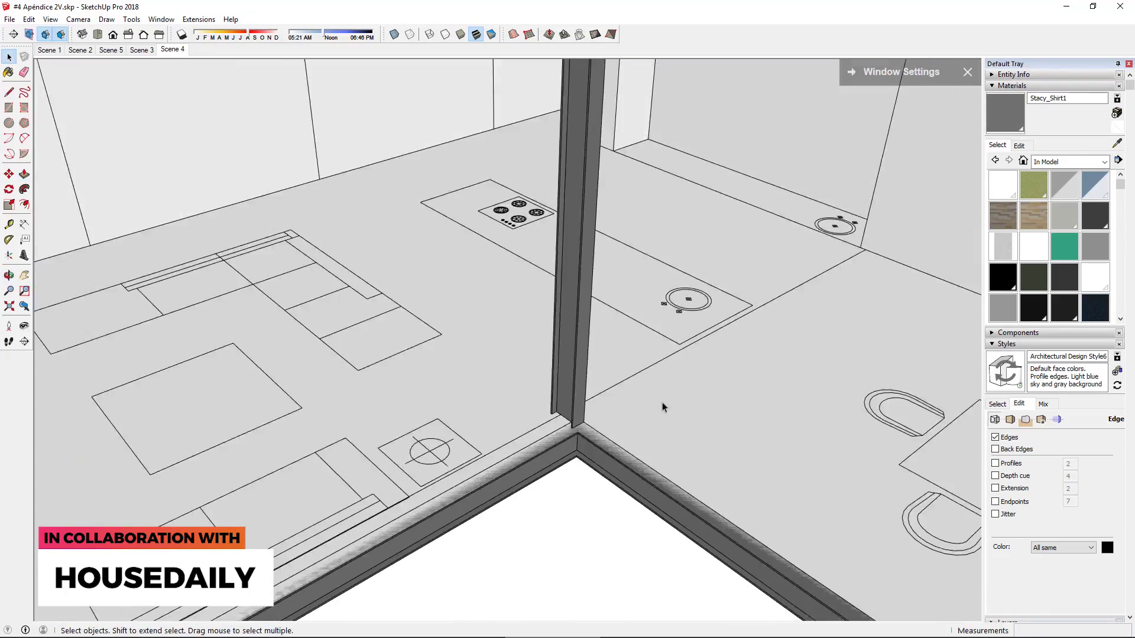
scroll(661, 384, "down", 3)
right_click(804, 378)
scroll(709, 344, "up", 2)
middle_click_drag(709, 344, 651, 414)
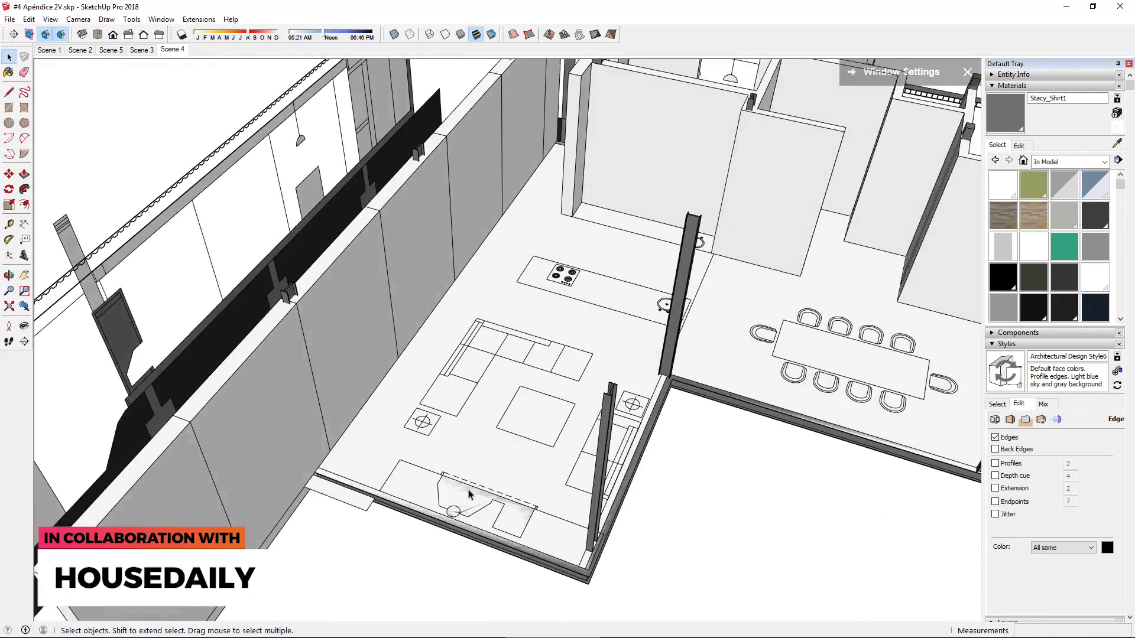
scroll(651, 414, "up", 3)
middle_click_drag(621, 450, 597, 502)
Draw the rectangular strip over the unit outline and select it
key("r")
left_click(268, 419)
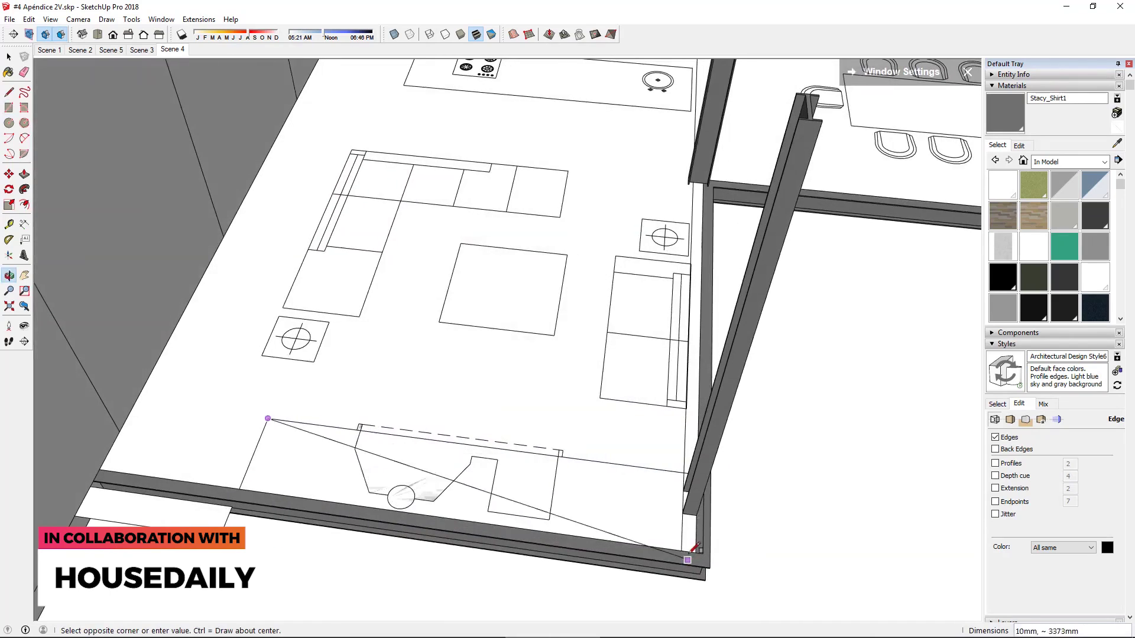
key("space")
mouse_move(682, 546)
middle_mouse_down()
mouse_move(214, 460)
mouse_move(537, 464)
mouse_move(194, 516)
mouse_move(404, 488)
mouse_move(499, 502)
mouse_move(594, 482)
middle_mouse_up()
key("p")
key("space")
left_click(405, 488)
left_click(397, 446)
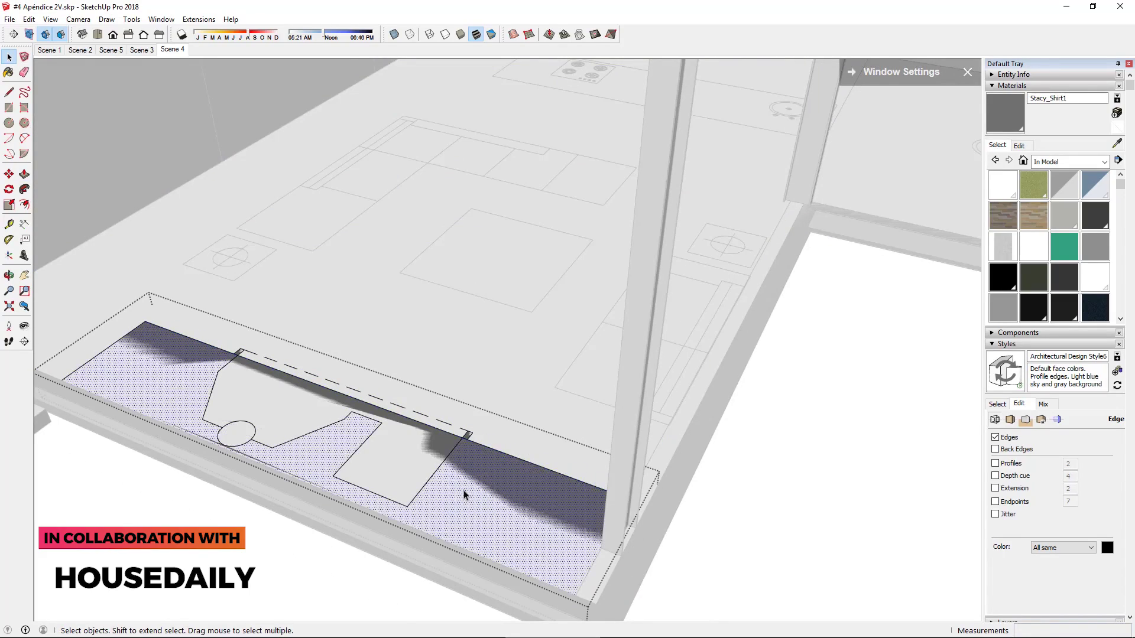
Push/pull the footprint 100 mm, then extrude it 1800 mm tall
mouse_move(483, 490)
middle_mouse_down()
mouse_move(573, 474)
mouse_move(353, 473)
middle_mouse_up()
type("100")
key("Return")
left_click(353, 473)
scroll(319, 493, "up", 3)
type("1800")
key("Return")
scroll(421, 309, "down", 5)
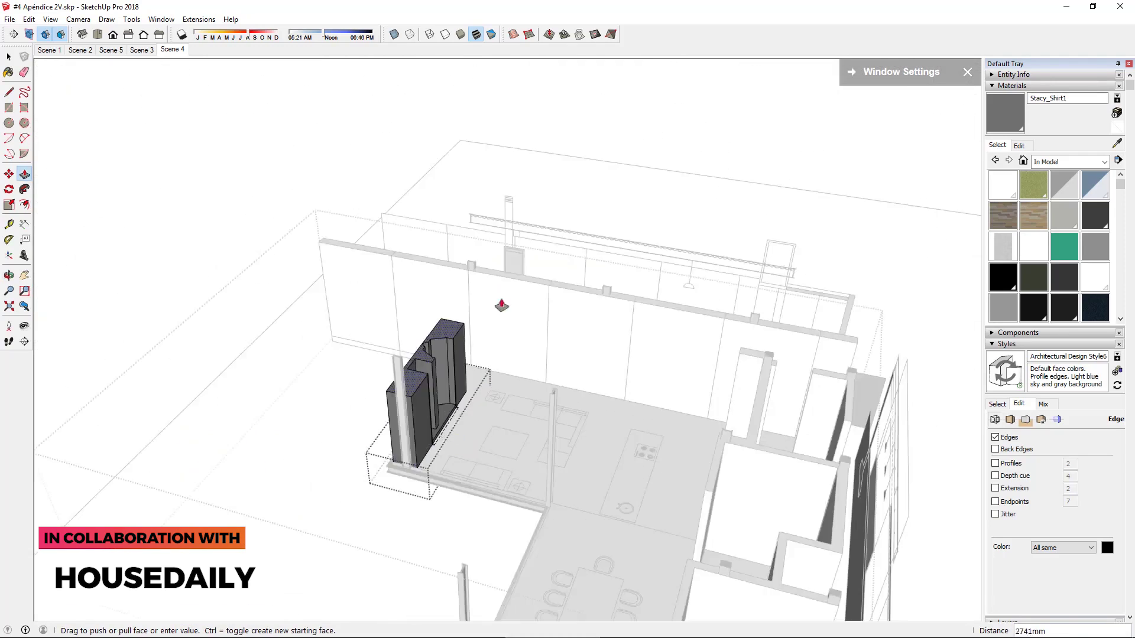
scroll(481, 266, "up", 5)
scroll(479, 471, "down", 5)
Box-select part of the dark block and view it from another side
key("l")
scroll(582, 284, "up", 2)
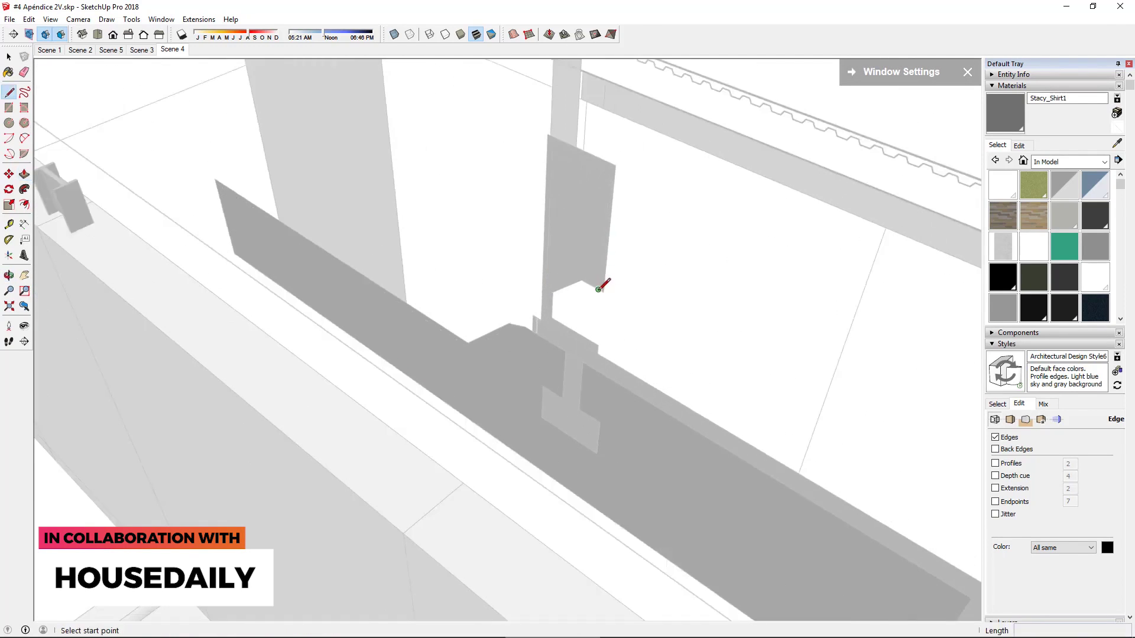
key("p")
scroll(587, 300, "down", 5)
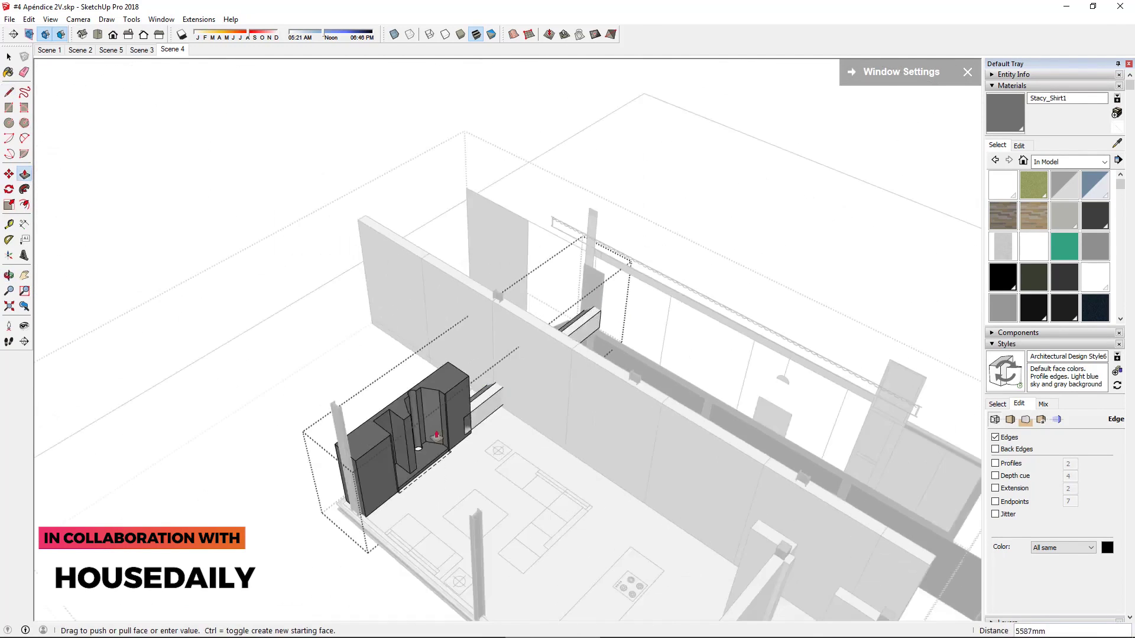
scroll(378, 414, "up", 4)
scroll(378, 414, "down", 2)
key("space")
left_click_drag(737, 224, 958, 469)
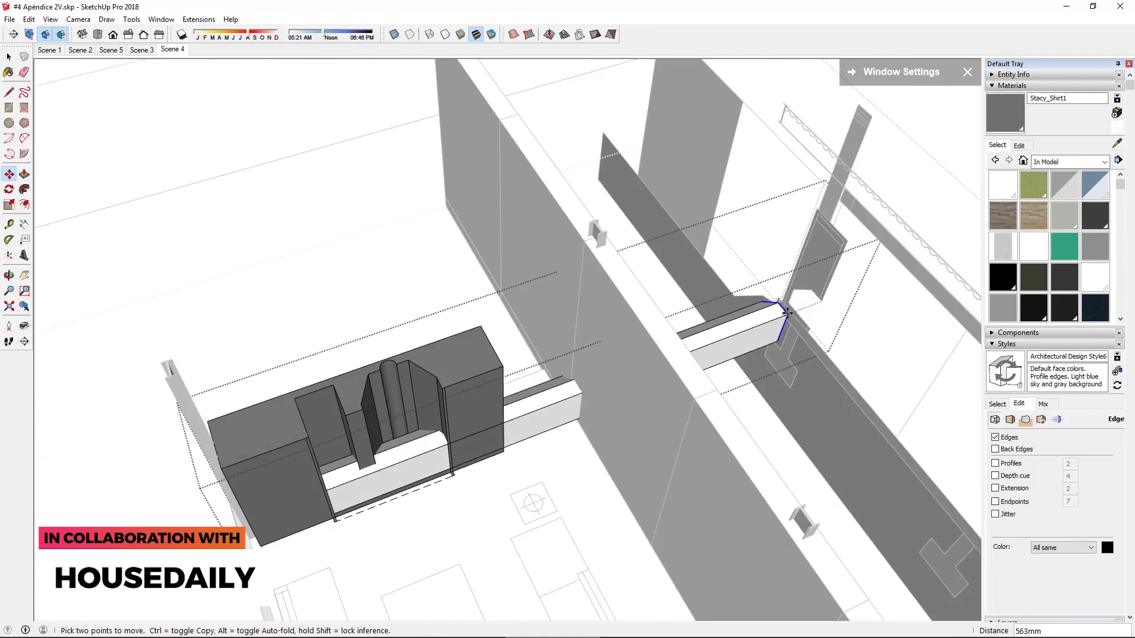
scroll(414, 420, "up", 3)
scroll(522, 427, "up", 1)
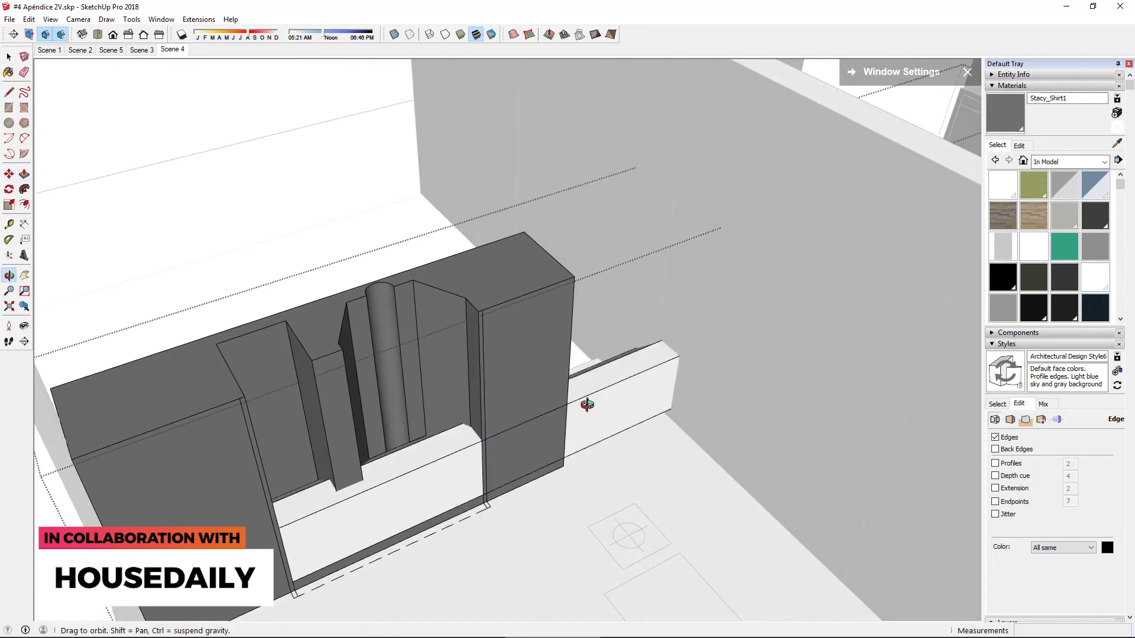
left_click_drag(587, 405, 314, 360)
scroll(532, 471, "up", 5)
Erase edges in the block's channel and place the half-disc copy atop the cylinder
key("e")
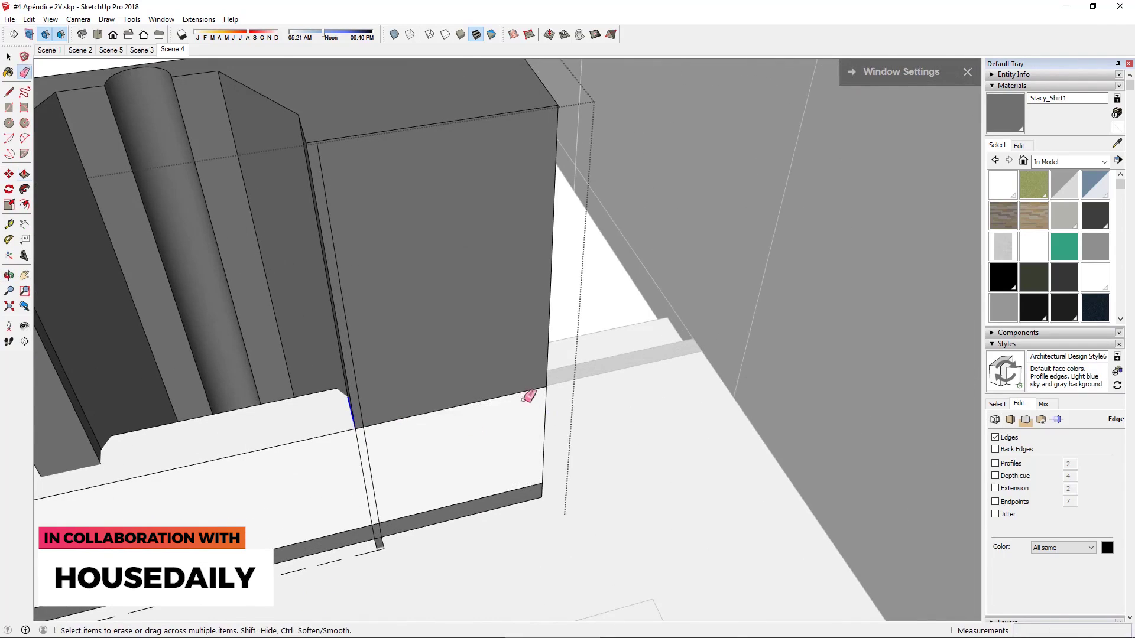
scroll(390, 508, "down", 2)
scroll(355, 385, "down", 2)
scroll(464, 406, "down", 2)
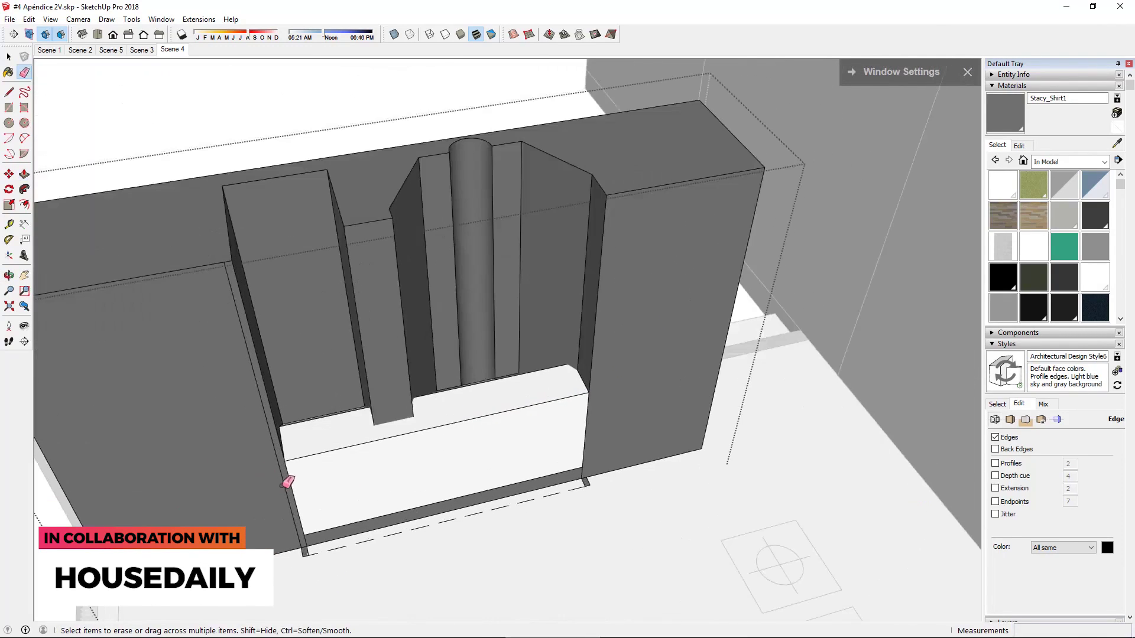
key("o")
mouse_move(374, 487)
left_mouse_down()
mouse_move(325, 558)
mouse_move(402, 520)
mouse_move(415, 478)
mouse_move(406, 532)
mouse_move(463, 246)
mouse_move(482, 362)
left_mouse_up()
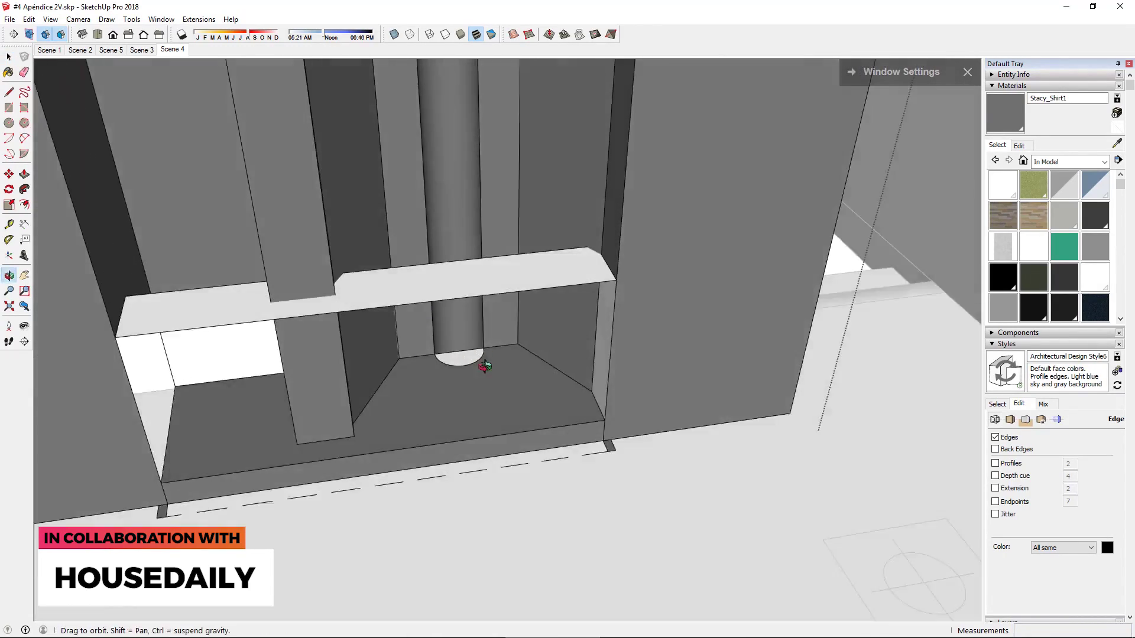
scroll(504, 510, "up", 3)
key("space")
scroll(504, 510, "down", 5)
mouse_move(493, 335)
middle_mouse_down()
mouse_move(548, 211)
mouse_move(237, 426)
middle_mouse_up()
left_click(547, 211)
Draw an edge across the block's top face, then view the whole house
key("l")
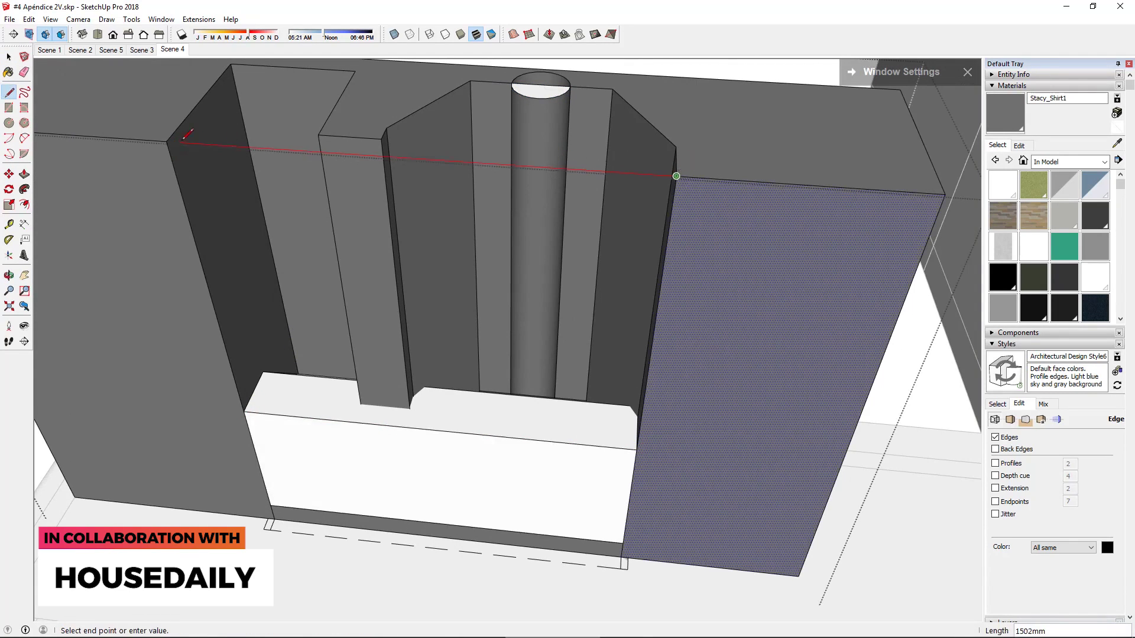
mouse_move(187, 135)
middle_mouse_down()
mouse_move(659, 236)
mouse_move(689, 347)
mouse_move(694, 325)
mouse_move(702, 344)
mouse_move(722, 267)
middle_mouse_up()
key("space")
key("e")
key("space")
triple_click(702, 345)
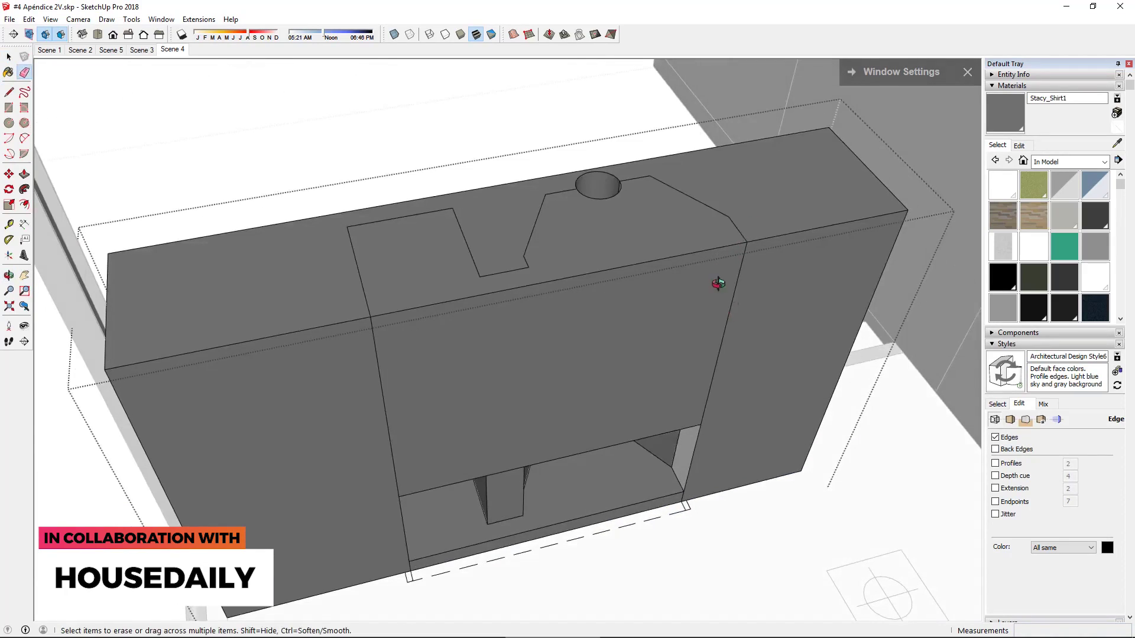
key("space")
scroll(718, 284, "down", 5)
middle_click_drag(815, 274, 702, 375)
scroll(697, 284, "down", 3)
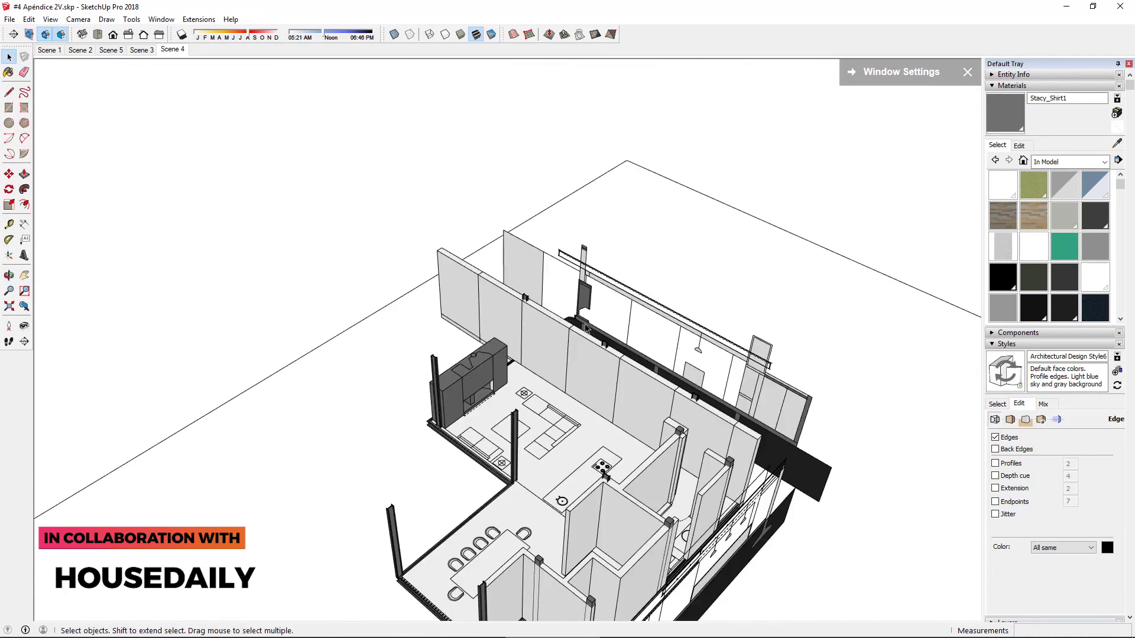
scroll(624, 250, "up", 5)
scroll(625, 250, "up", 3)
key("r")
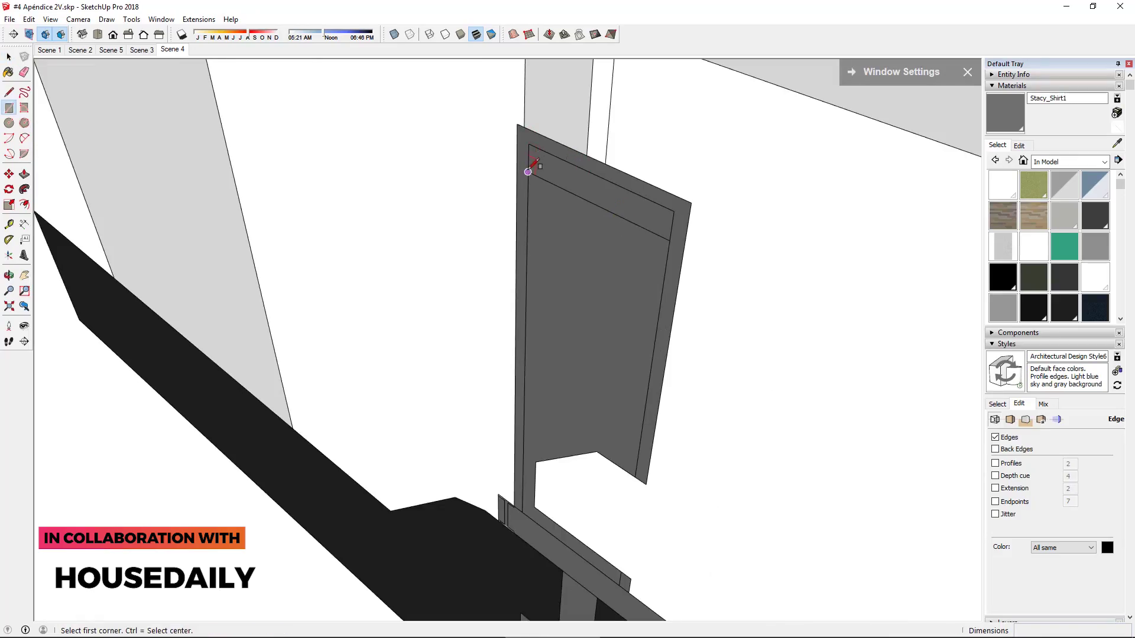
key("space")
scroll(686, 204, "down", 5)
middle_click_drag(591, 296, 532, 355)
left_click(416, 417)
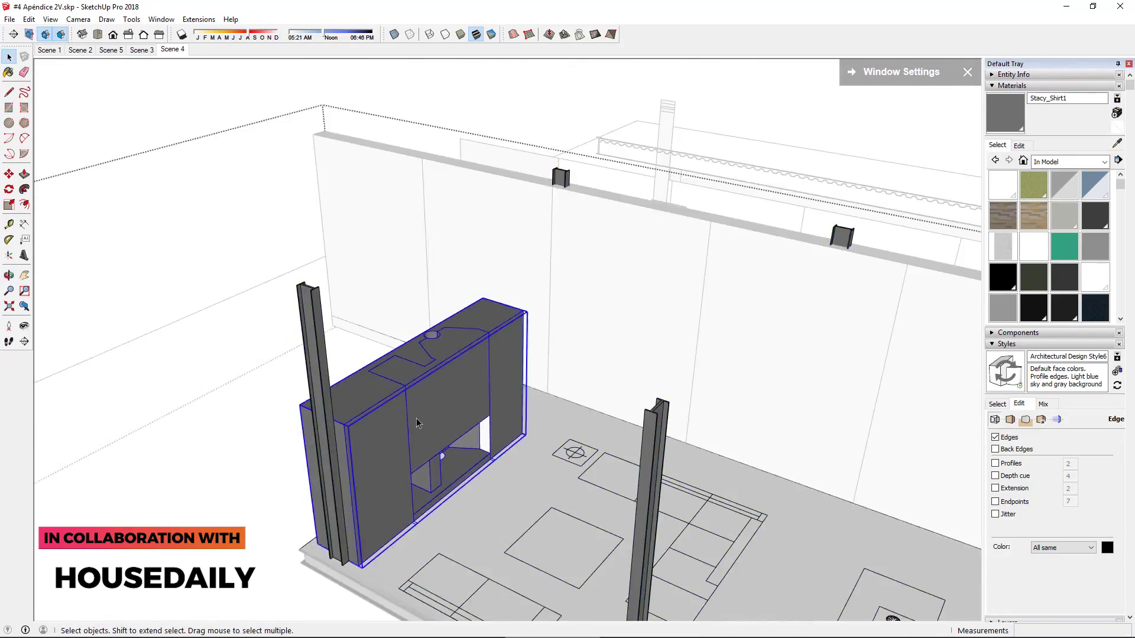
scroll(416, 417, "up", 3)
key("k")
mouse_move(403, 424)
middle_mouse_down()
mouse_move(362, 398)
mouse_move(486, 299)
mouse_move(372, 358)
mouse_move(396, 375)
mouse_move(317, 395)
mouse_move(271, 289)
middle_mouse_up()
key("e")
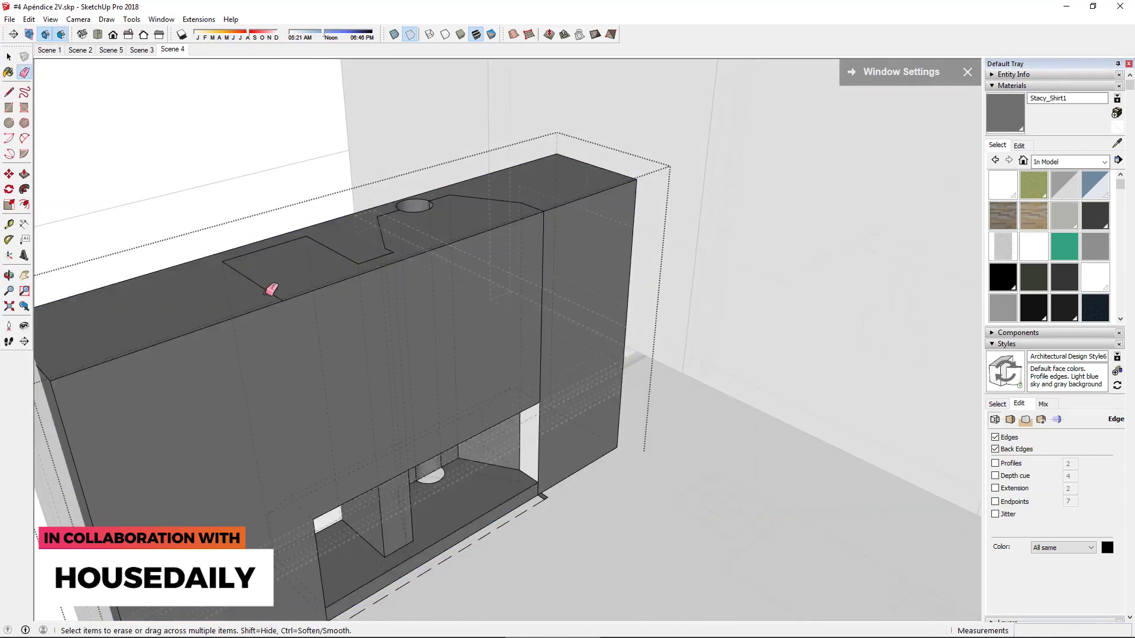
mouse_move(329, 244)
middle_mouse_down()
mouse_move(248, 342)
mouse_move(362, 185)
mouse_move(408, 318)
mouse_move(397, 405)
mouse_move(231, 512)
middle_mouse_up()
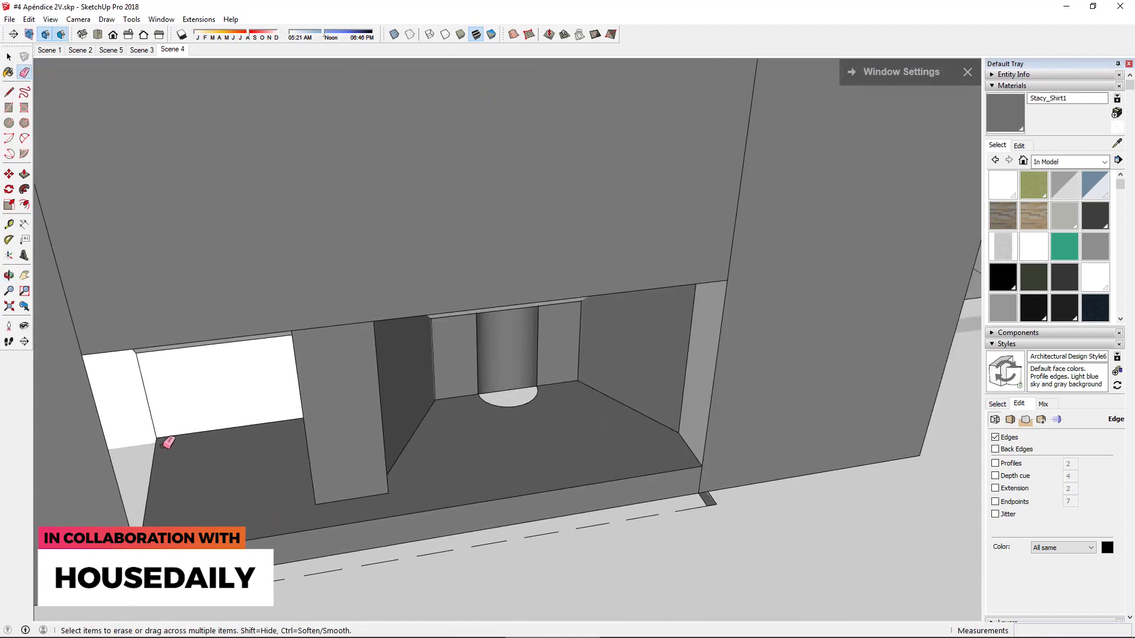
key("space")
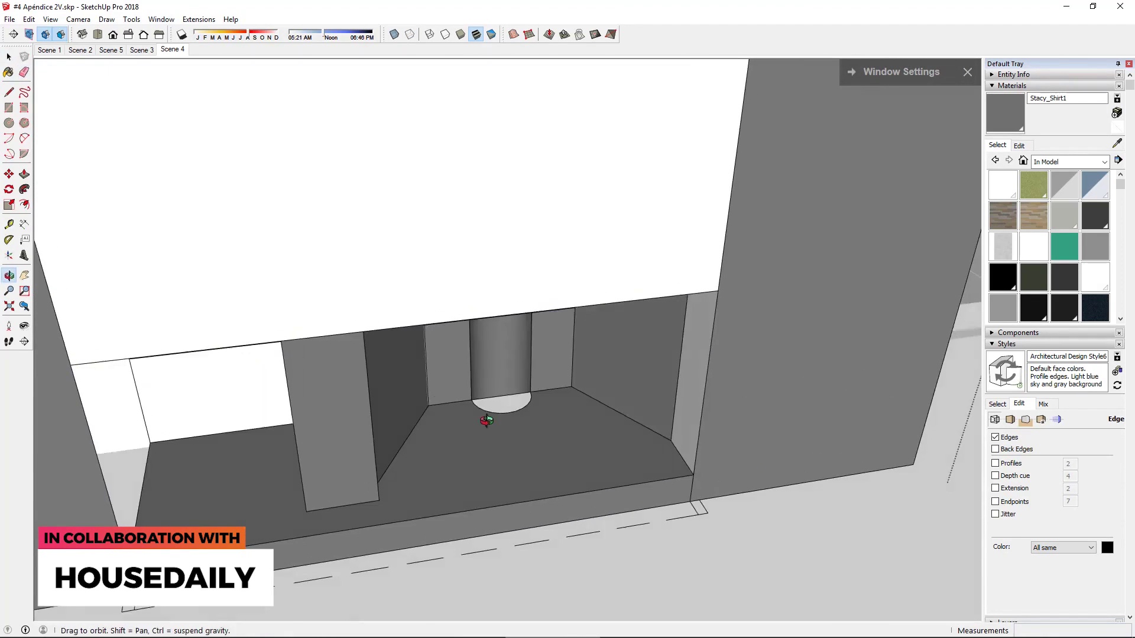
middle_click_drag(172, 441, 285, 452)
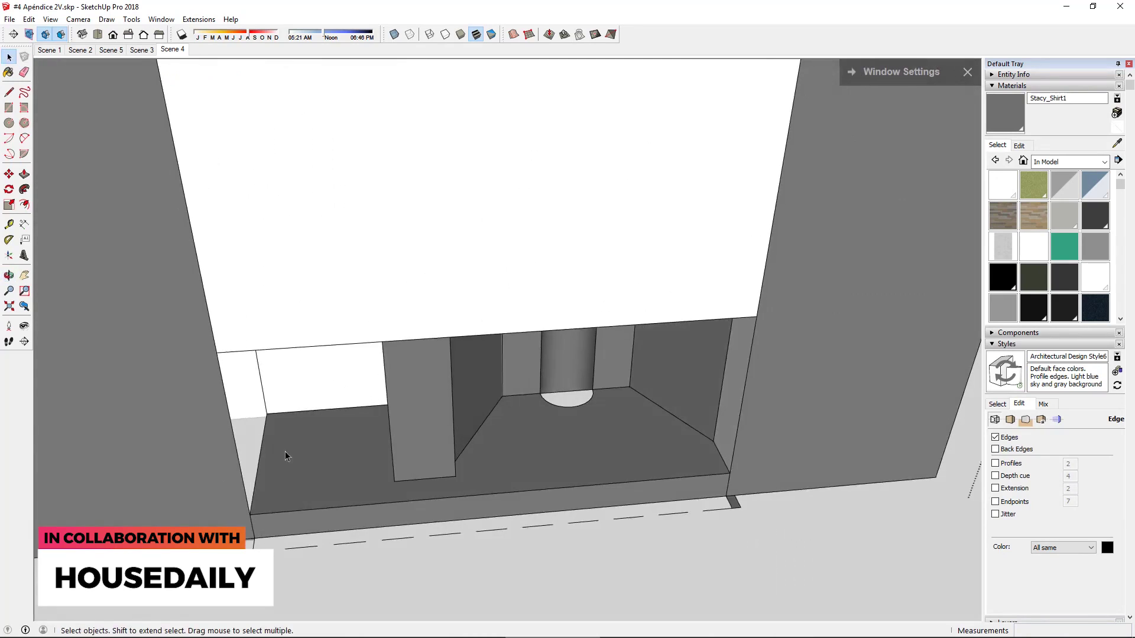
Draw a line across the low opening so its back face fills in
scroll(248, 514, "up", 2)
key("l")
left_click(242, 524)
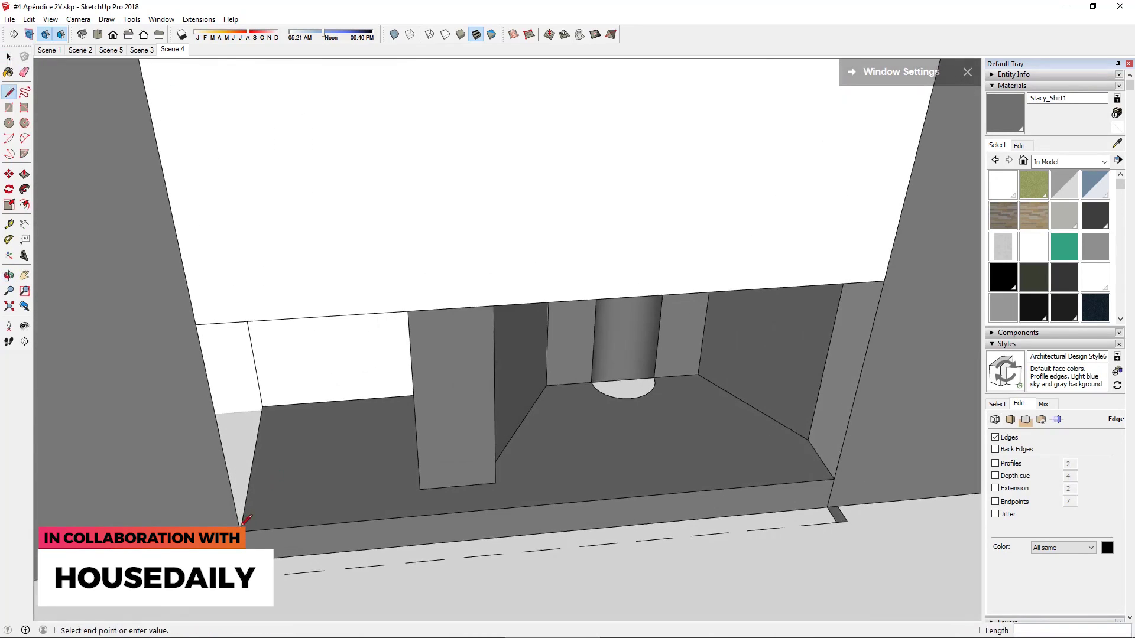
key("b")
left_click(827, 258)
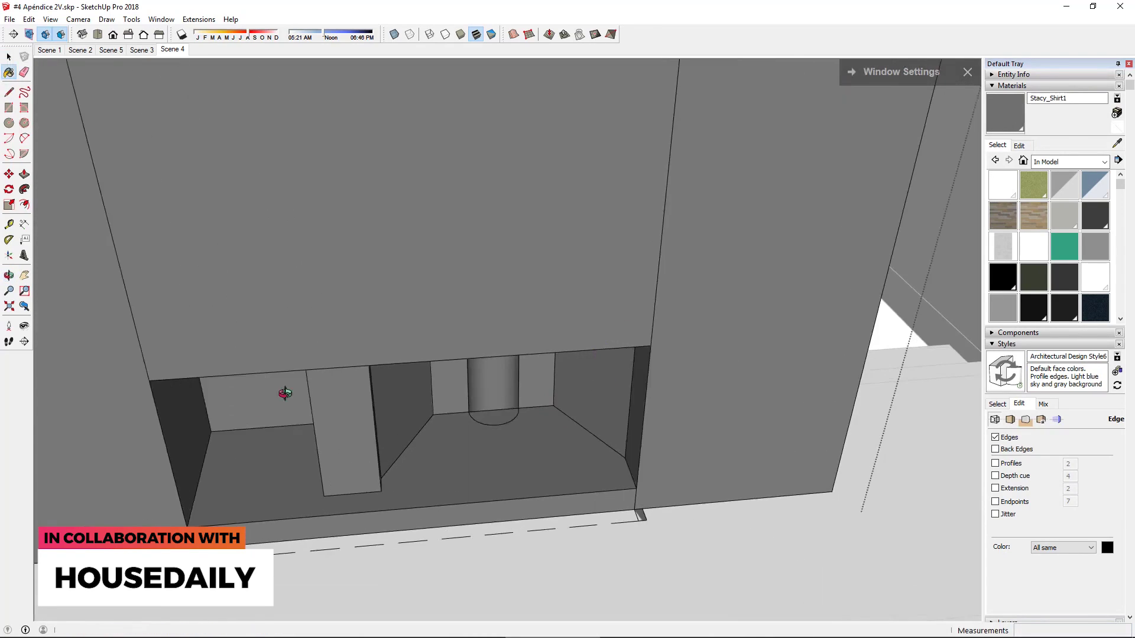
scroll(641, 337, "up", 3)
key("e")
Push/Pull the niche's front strip out 60 mm beside the pipe column
middle_click_drag(617, 353, 506, 373)
scroll(393, 337, "up", 3)
middle_click_drag(393, 337, 545, 317)
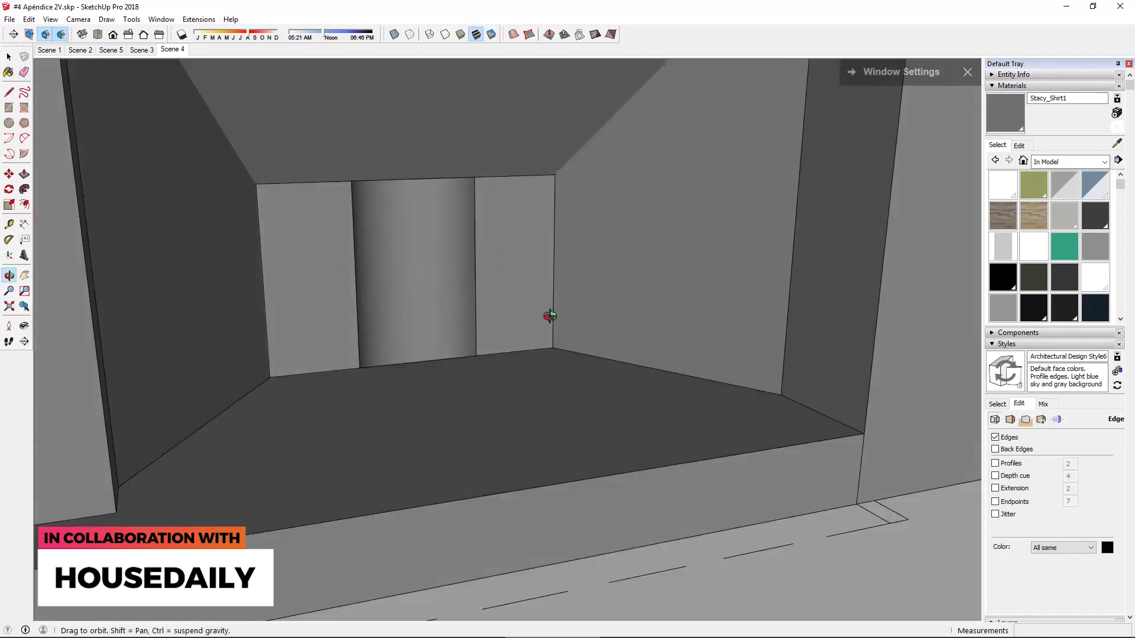
scroll(427, 389, "up", 2)
mouse_move(427, 388)
middle_mouse_down()
mouse_move(357, 435)
mouse_move(505, 532)
mouse_move(497, 274)
middle_mouse_up()
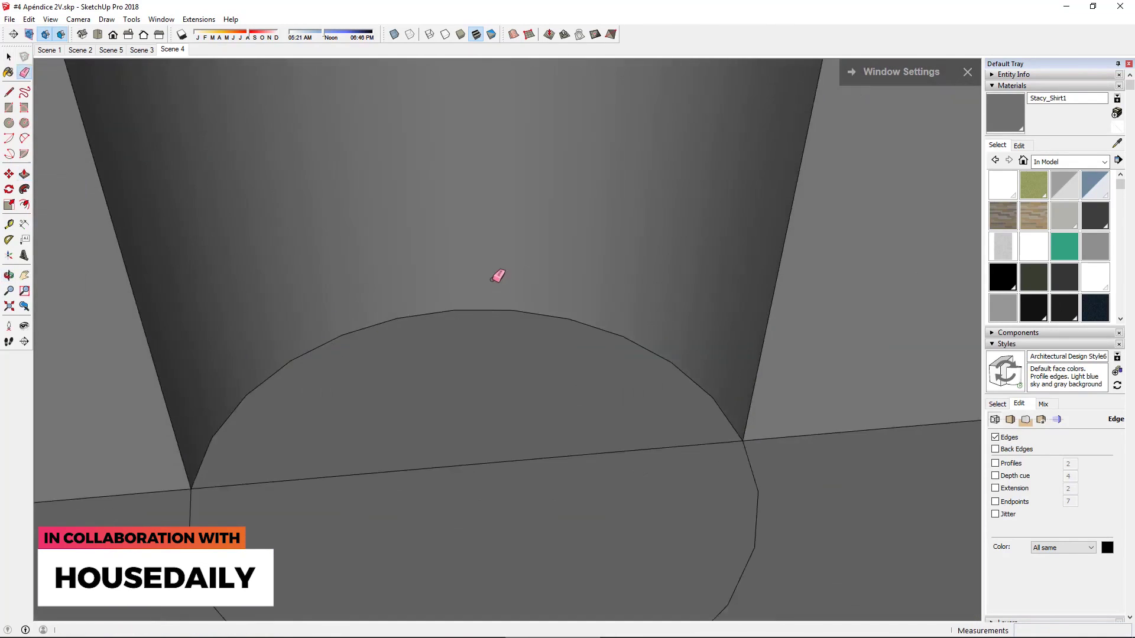
scroll(540, 370, "down", 2)
scroll(539, 370, "down", 5)
scroll(521, 414, "up", 3)
scroll(578, 304, "up", 2)
key("p")
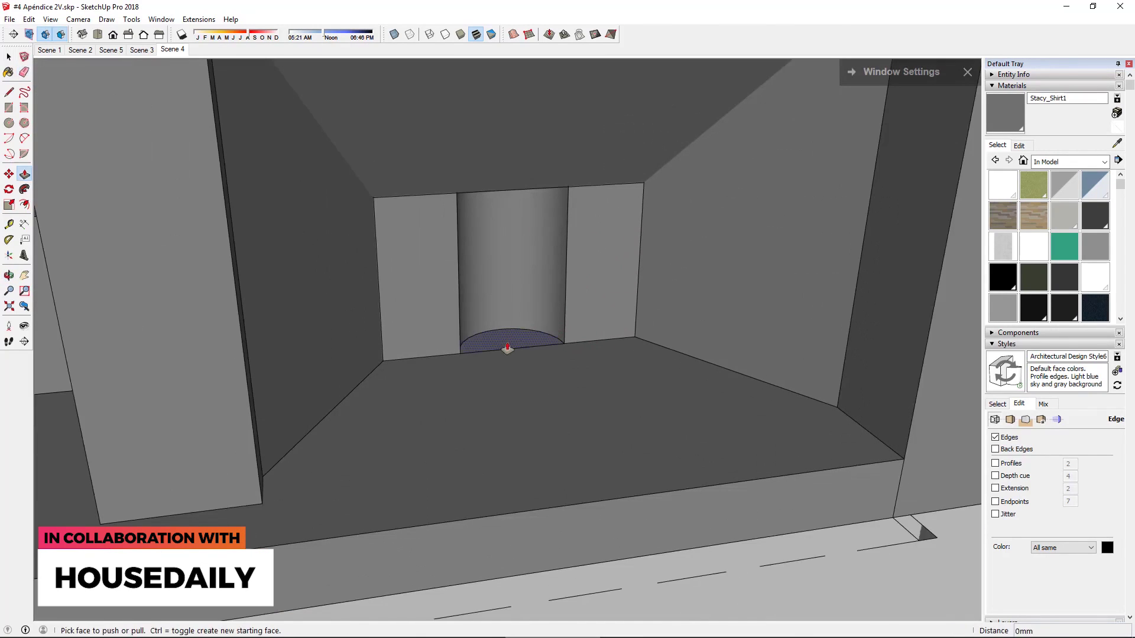
scroll(571, 421, "down", 4)
scroll(608, 375, "down", 1)
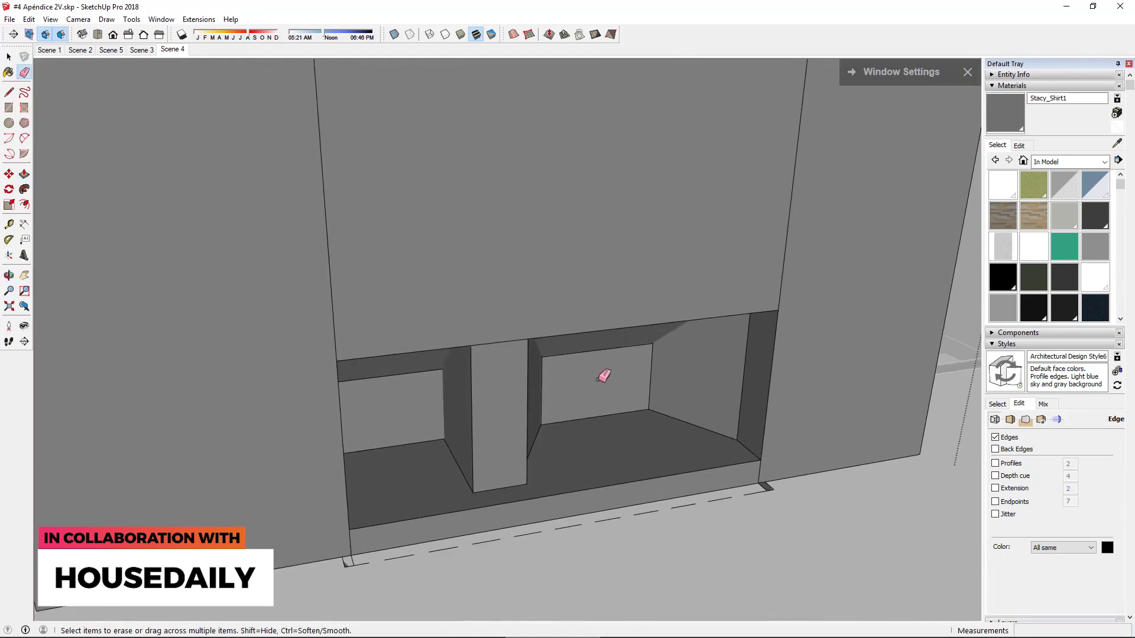
mouse_move(603, 375)
middle_mouse_down()
mouse_move(383, 360)
mouse_move(812, 439)
middle_mouse_up()
scroll(383, 360, "up", 3)
scroll(656, 428, "down", 2)
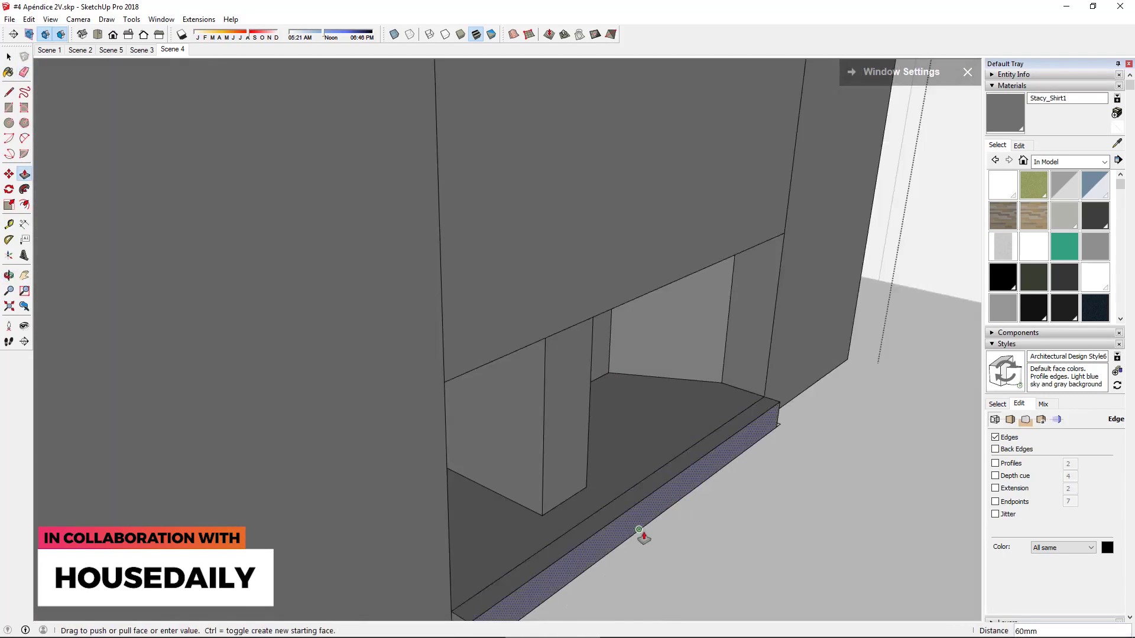
left_click(644, 535)
scroll(628, 471, "up", 3)
scroll(481, 438, "up", 2)
Make the pulled-out front strip a group and edit it into a frame
key("space")
right_click(479, 583)
left_click(517, 125)
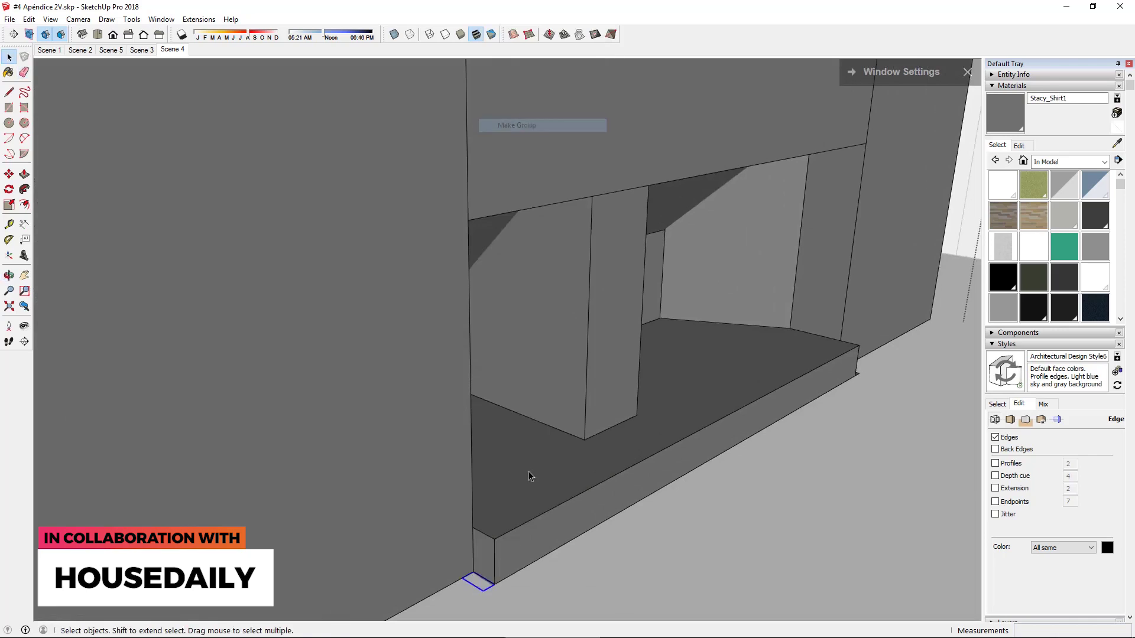
double_click(486, 585)
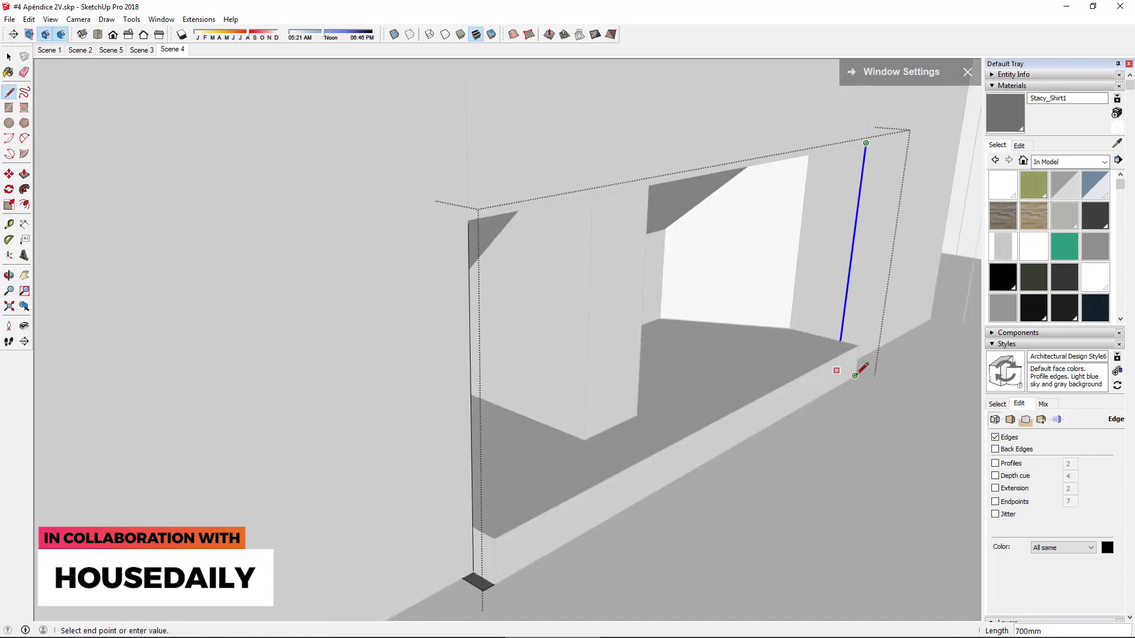
key("space")
Select all to review the unit, then pick a face on its top
middle_click_drag(457, 409, 385, 321)
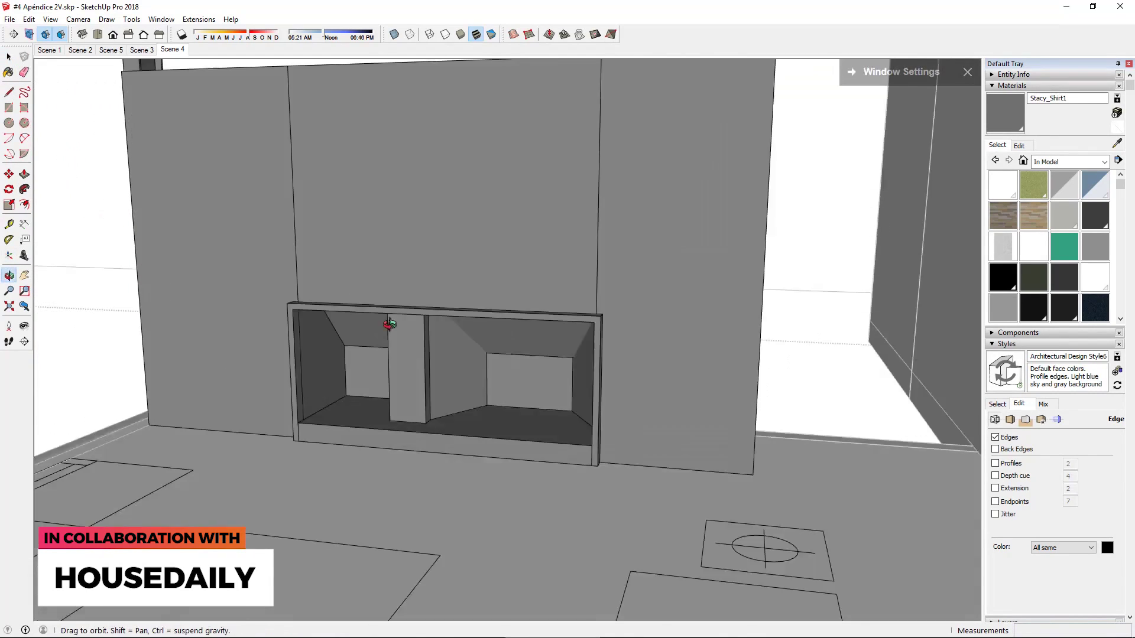
key("ctrl+a")
scroll(470, 265, "up", 2)
right_click(466, 265)
key("Escape")
middle_click_drag(491, 411, 682, 432)
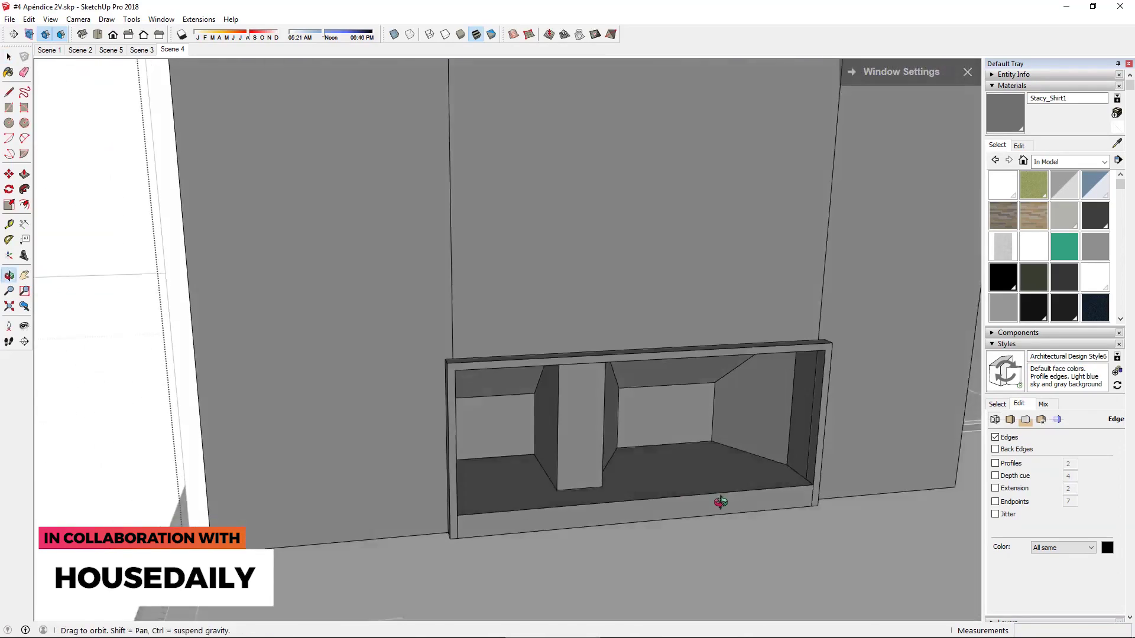
left_click(702, 389)
Erase the stray edges around the wall-top circle, then select the circle face
key("k")
key("e")
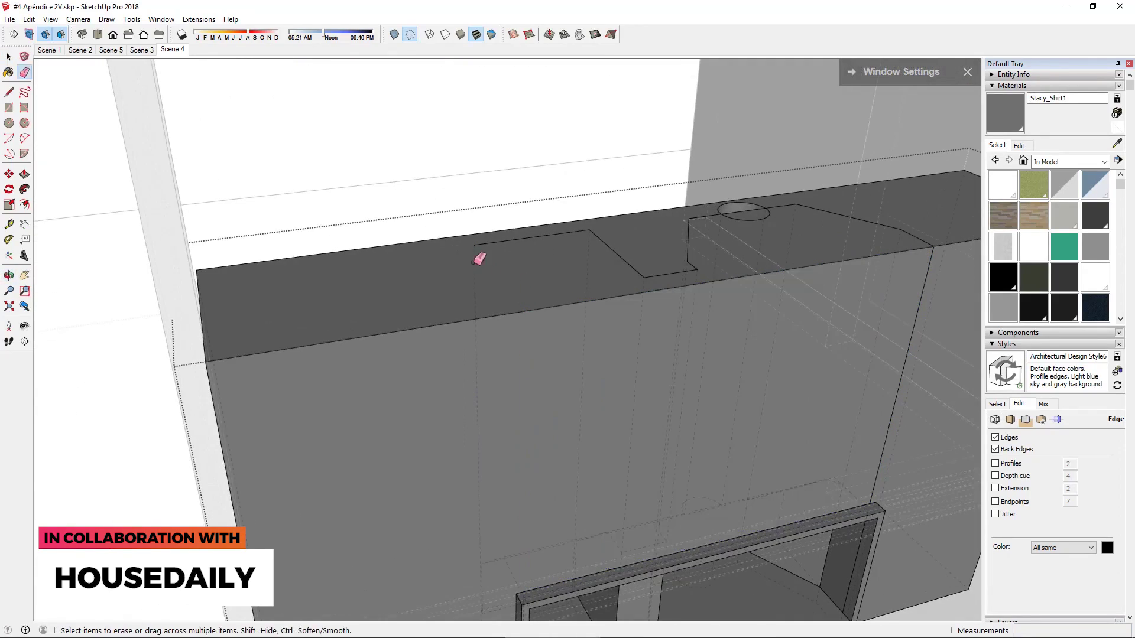
mouse_move(477, 253)
middle_mouse_down()
mouse_move(380, 337)
mouse_move(557, 279)
middle_mouse_up()
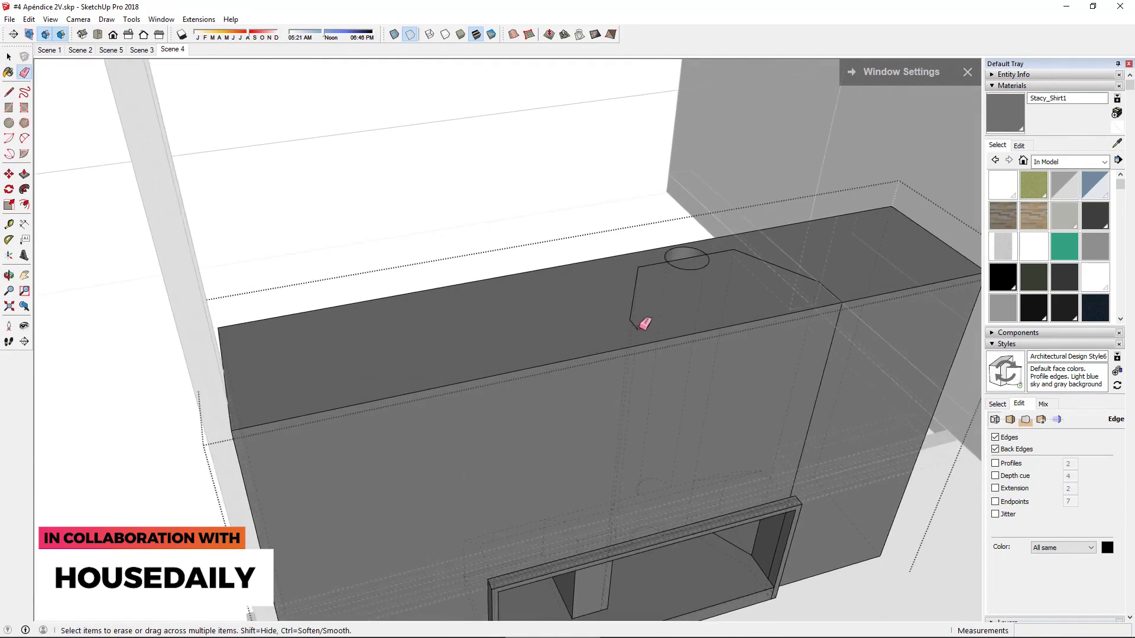
middle_click_drag(642, 326, 476, 318)
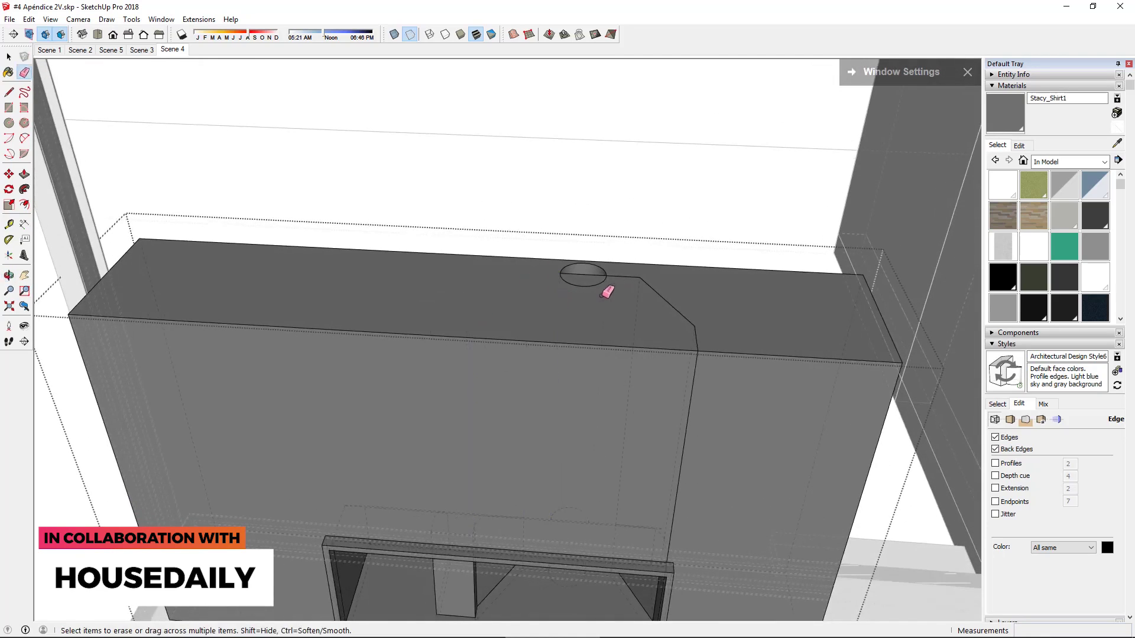
mouse_move(700, 370)
middle_mouse_down()
mouse_move(643, 246)
mouse_move(430, 336)
mouse_move(536, 433)
mouse_move(589, 455)
mouse_move(669, 446)
mouse_move(552, 463)
mouse_move(615, 448)
mouse_move(739, 185)
mouse_move(664, 507)
mouse_move(680, 437)
mouse_move(438, 507)
middle_mouse_up()
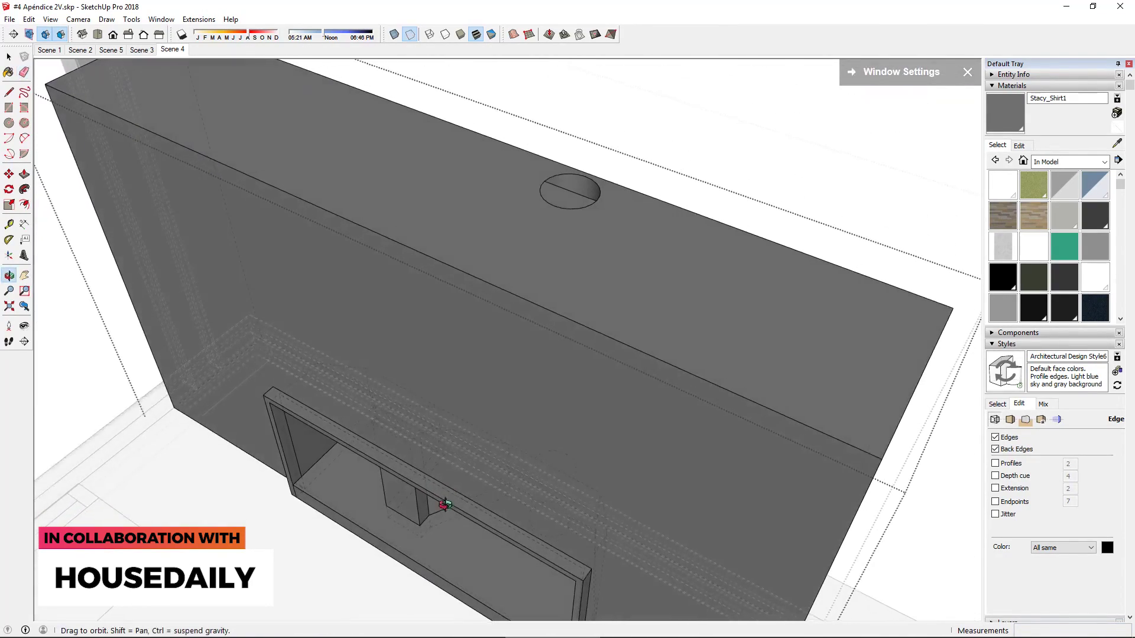
scroll(570, 233, "up", 3)
key("space")
left_click(570, 233)
scroll(571, 233, "up", 2)
Offset the wall-top circle into a ring and raise it 1700mm into a tube
key("l")
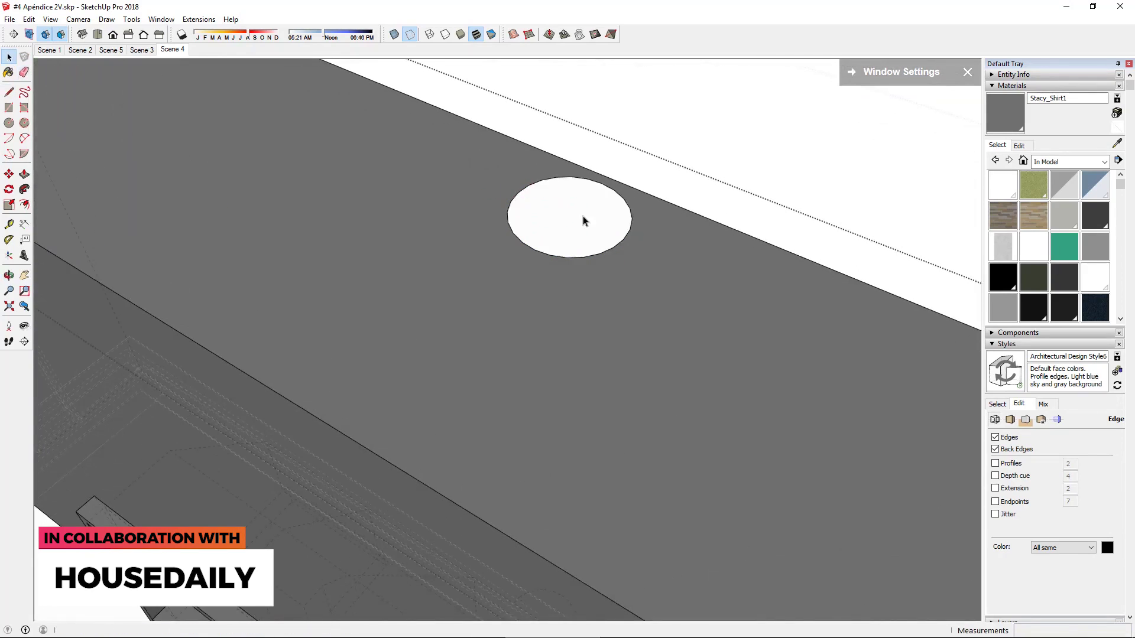
scroll(604, 325, "down", 5)
left_click(690, 217)
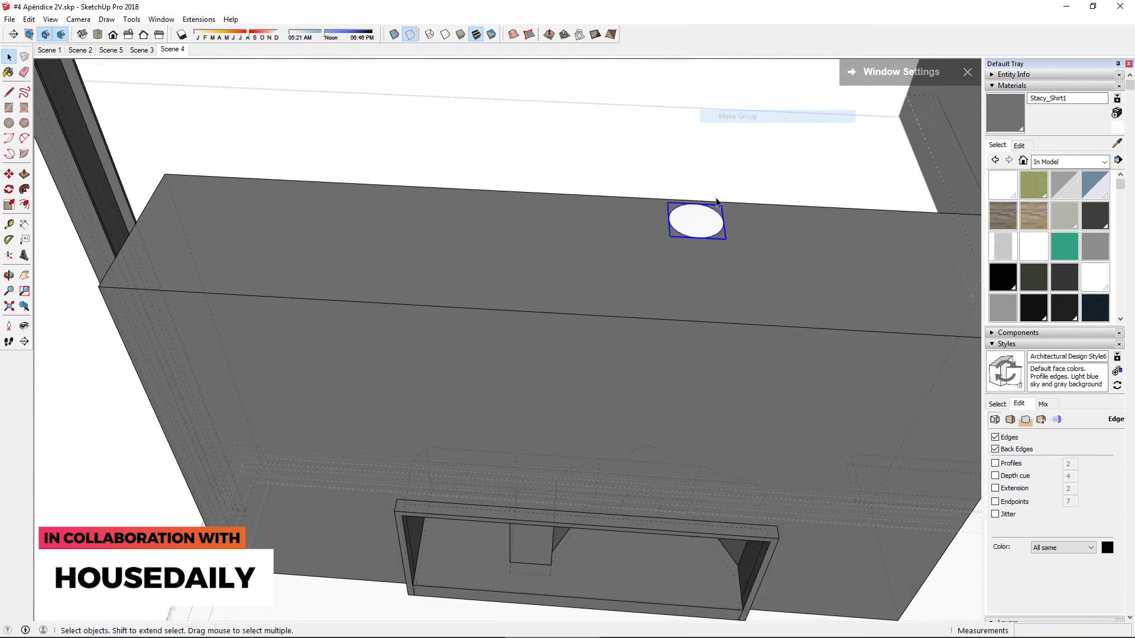
scroll(689, 218, "up", 5)
key("f")
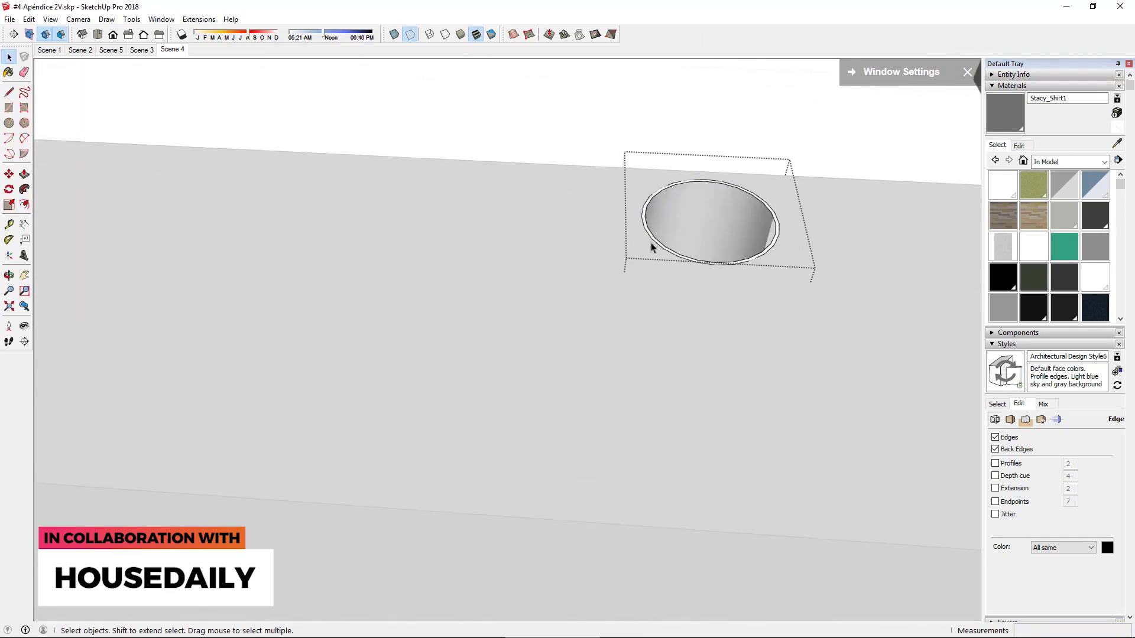
scroll(665, 219, "down", 5)
mouse_move(638, 286)
middle_mouse_down()
mouse_move(729, 300)
mouse_move(699, 231)
mouse_move(738, 228)
middle_mouse_up()
Orbit out to view the new flue within the surrounding room
scroll(738, 228, "down", 3)
scroll(727, 230, "up", 5)
scroll(752, 223, "up", 3)
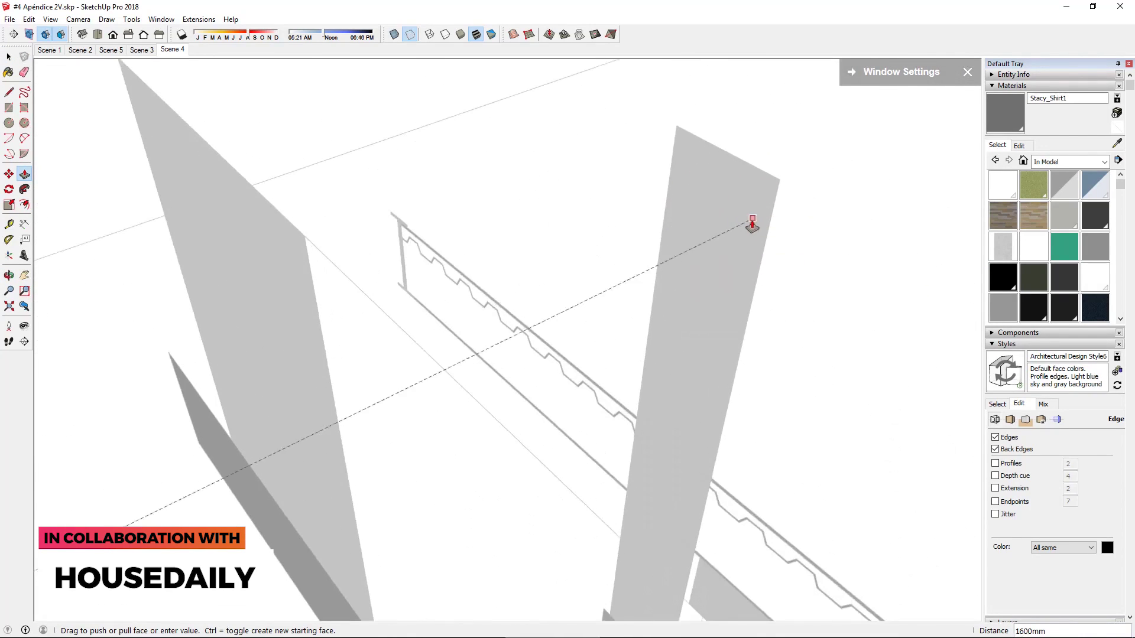
scroll(768, 236, "down", 3)
scroll(392, 495, "down", 5)
key("k")
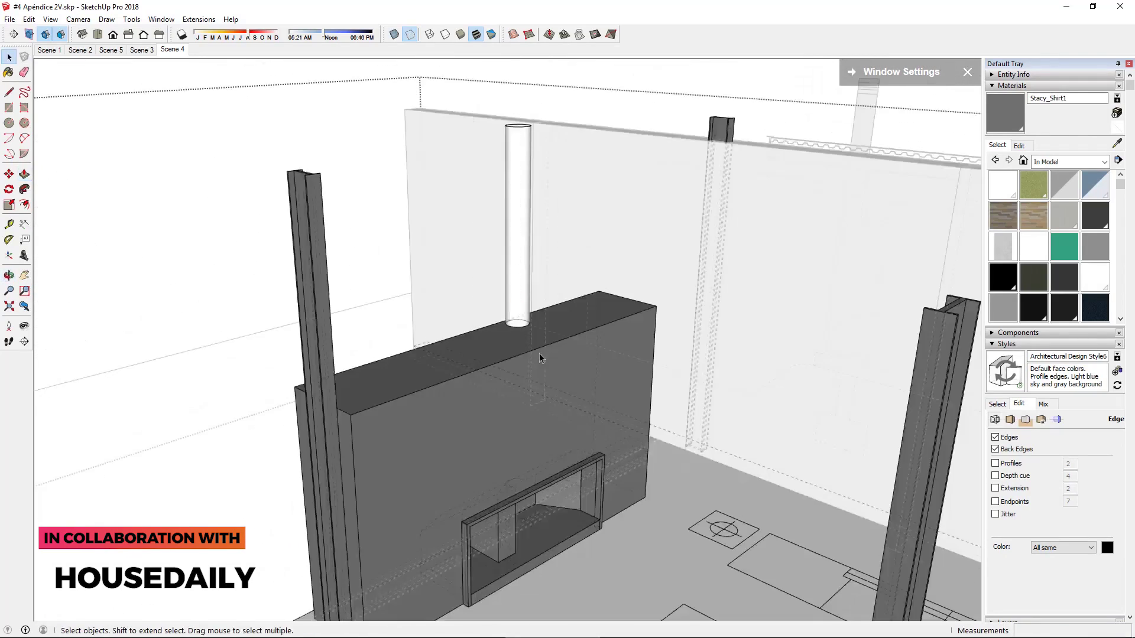
mouse_move(539, 357)
middle_mouse_down()
mouse_move(554, 266)
mouse_move(616, 381)
mouse_move(912, 388)
mouse_move(793, 507)
middle_mouse_up()
key("space")
scroll(616, 381, "down", 3)
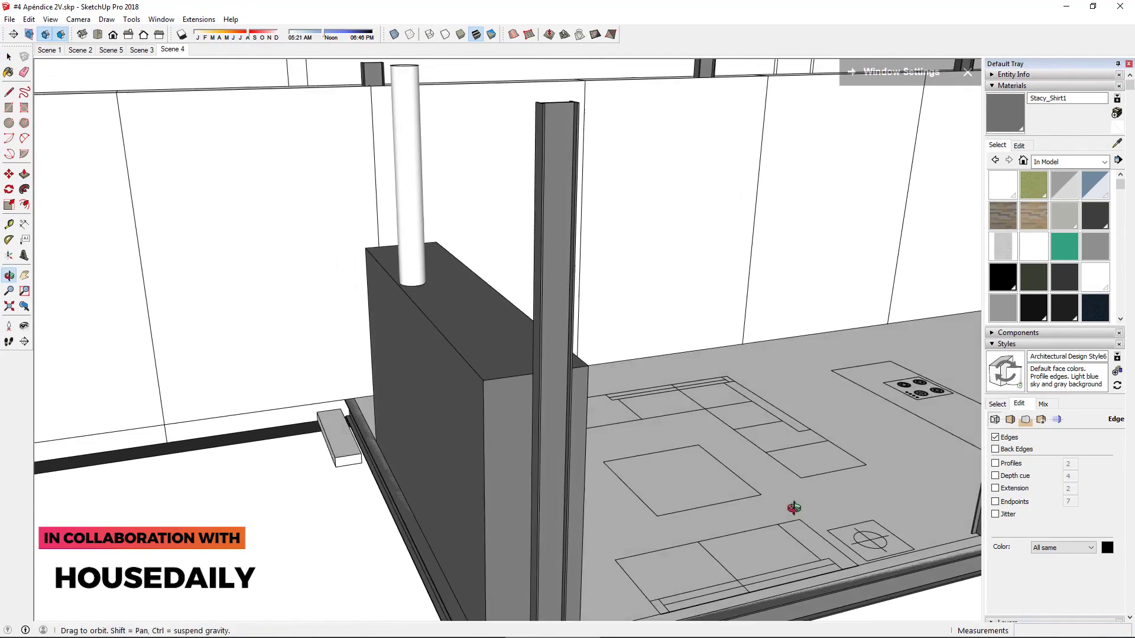
Push/Pull the trim face under the slab and draw a line across it
scroll(535, 536, "up", 3)
scroll(535, 537, "up", 3)
middle_click_drag(502, 537, 494, 398)
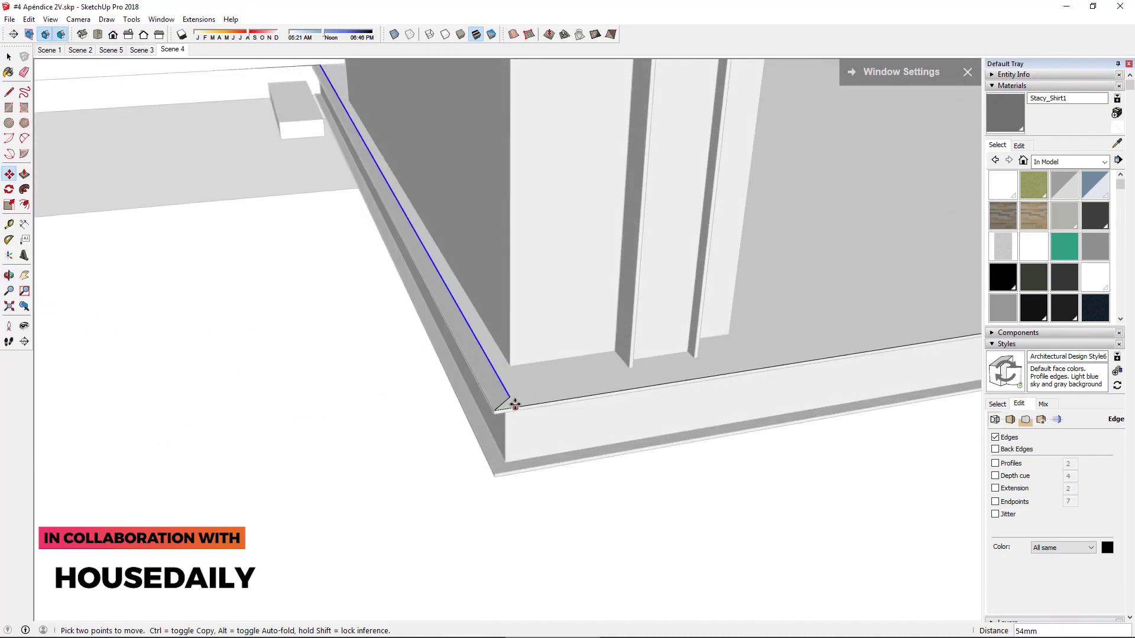
scroll(422, 440, "down", 10)
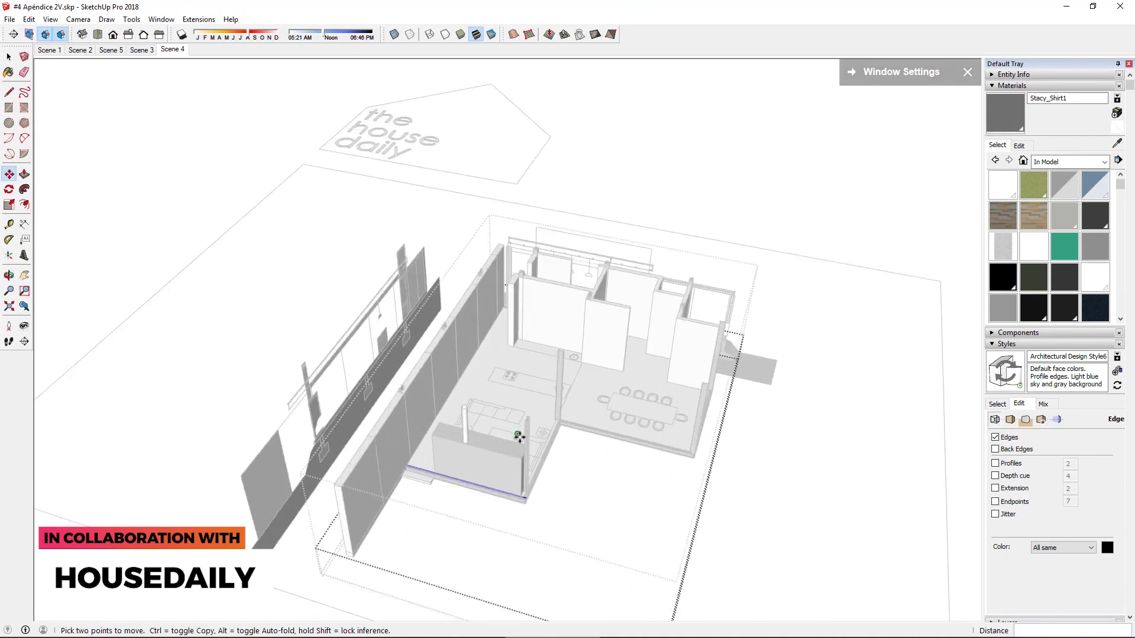
scroll(519, 436, "up", 4)
scroll(544, 513, "up", 6)
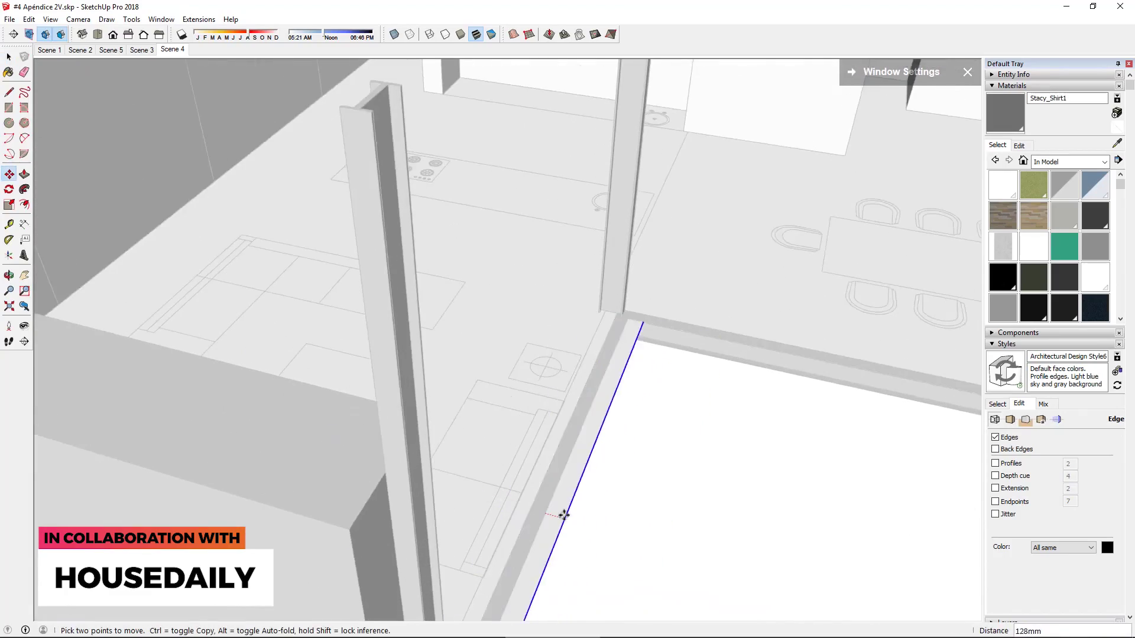
middle_click_drag(526, 473, 552, 449)
key("p")
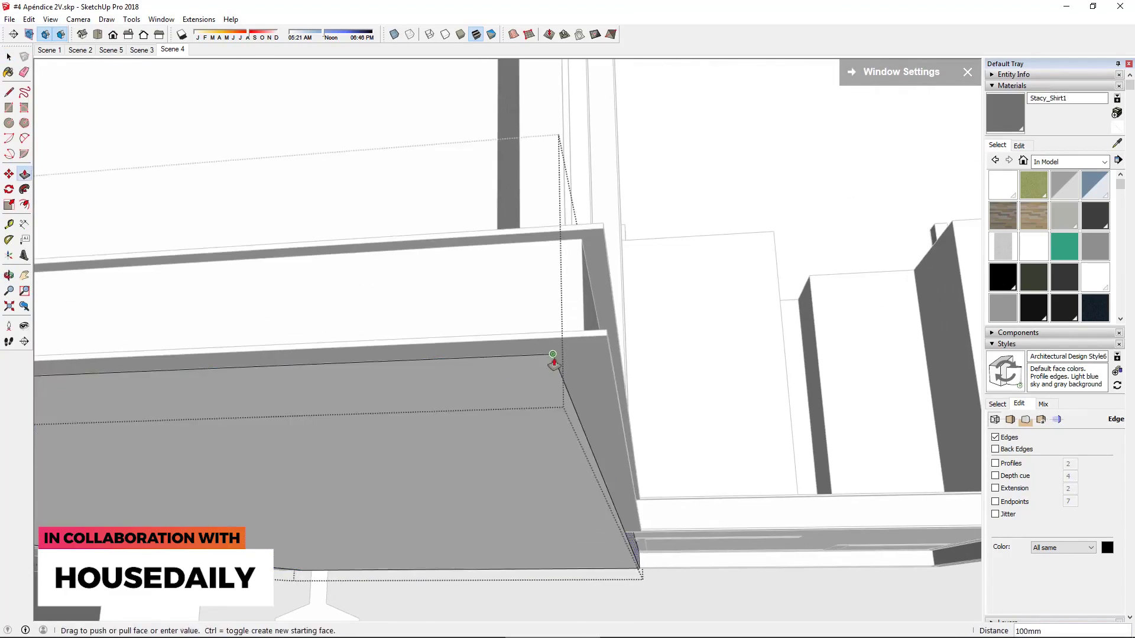
scroll(716, 562, "up", 3)
middle_click_drag(716, 562, 82, 423)
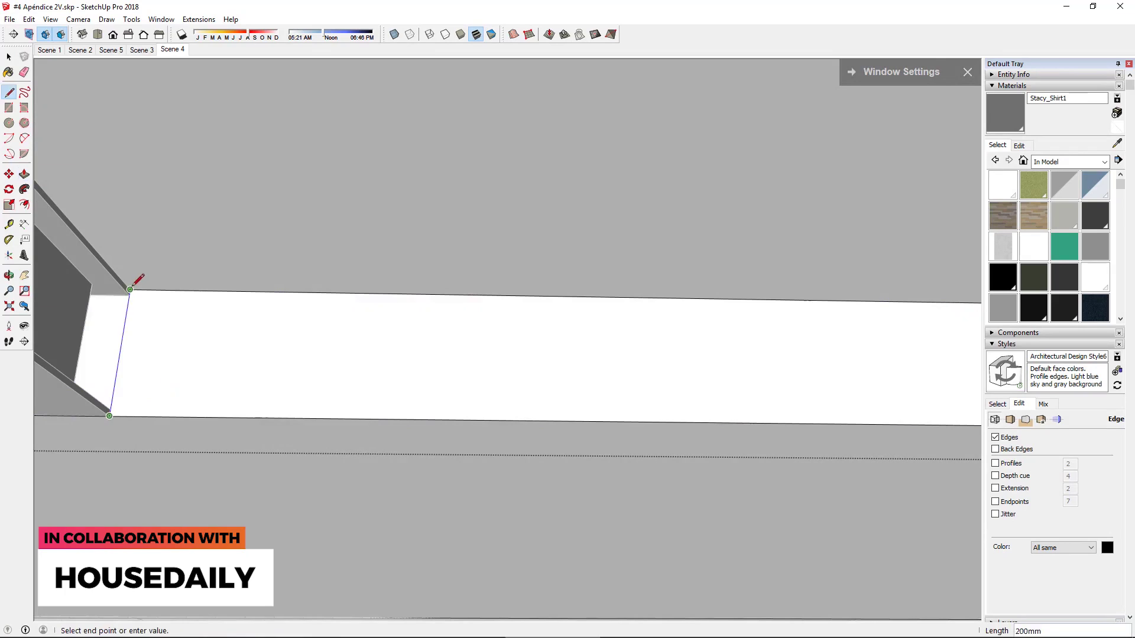
left_click(131, 286)
Inspect under the beam and along the long wall, then push/pull a wall panel face
middle_click_drag(390, 342, 829, 349)
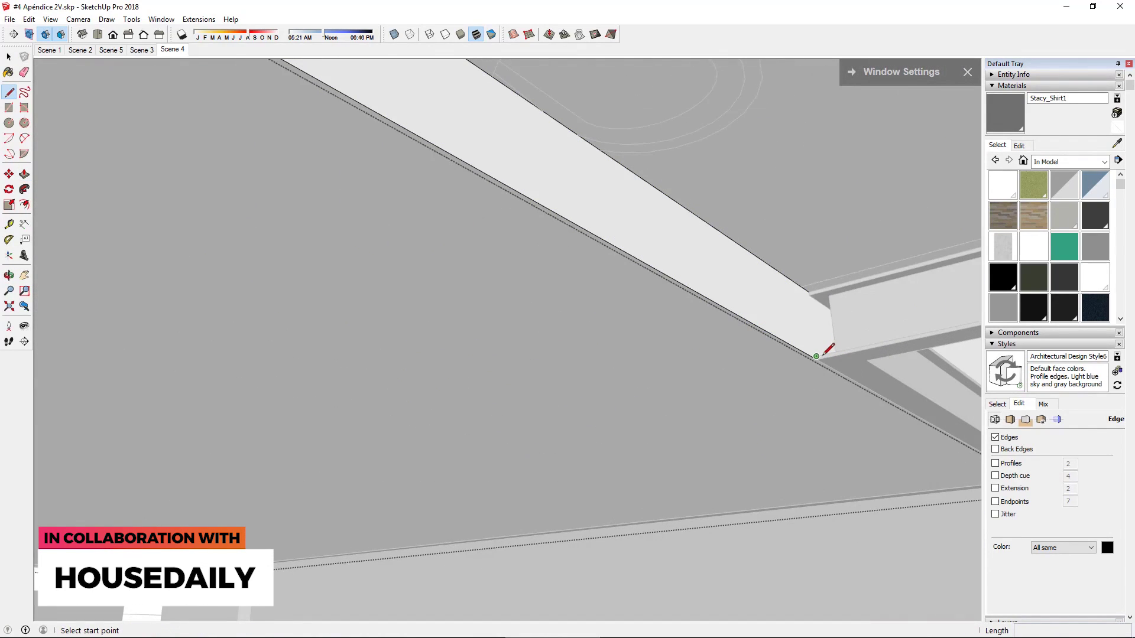
mouse_move(733, 288)
middle_mouse_down()
mouse_move(778, 132)
mouse_move(539, 177)
mouse_move(439, 261)
mouse_move(532, 401)
mouse_move(664, 392)
mouse_move(363, 383)
middle_mouse_up()
scroll(532, 400, "down", 5)
scroll(363, 383, "up", 5)
mouse_move(339, 329)
middle_mouse_down()
mouse_move(646, 253)
mouse_move(600, 266)
middle_mouse_up()
scroll(369, 408, "up", 3)
scroll(369, 407, "down", 3)
mouse_move(369, 408)
middle_mouse_down()
mouse_move(387, 160)
mouse_move(426, 332)
mouse_move(418, 347)
mouse_move(743, 286)
mouse_move(735, 385)
mouse_move(704, 322)
middle_mouse_up()
double_click(630, 311)
left_click(406, 327)
key("space")
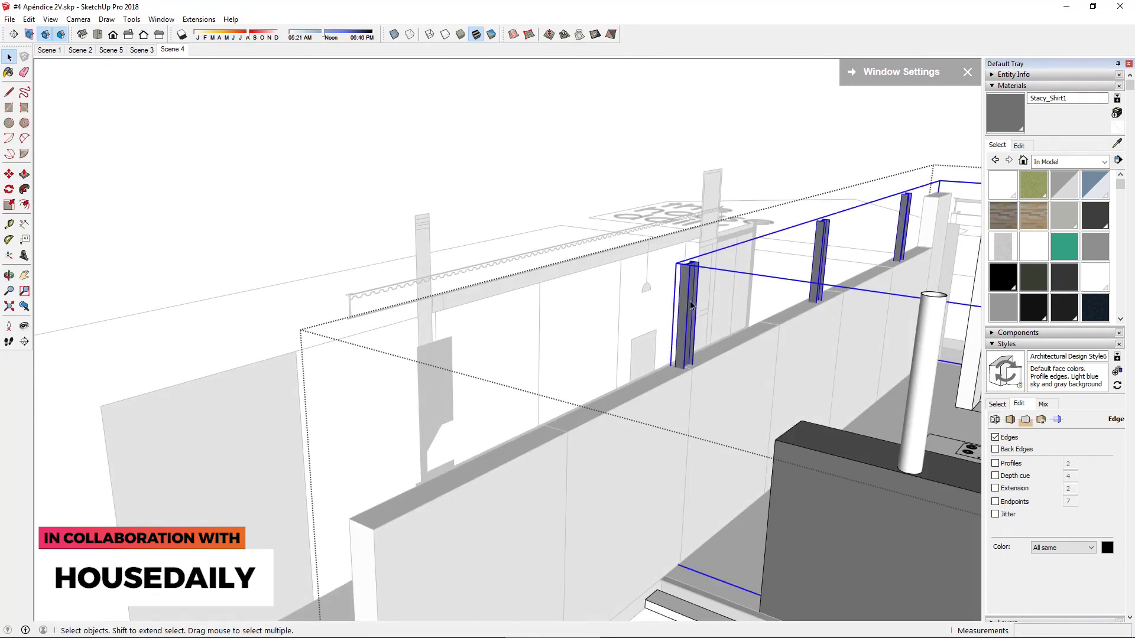
Push the post tops down so they sit just above the partition walls
scroll(692, 304, "up", 3)
mouse_move(694, 266)
middle_mouse_down()
mouse_move(259, 294)
mouse_move(595, 400)
mouse_move(640, 320)
mouse_move(573, 248)
middle_mouse_up()
scroll(699, 223, "up", 3)
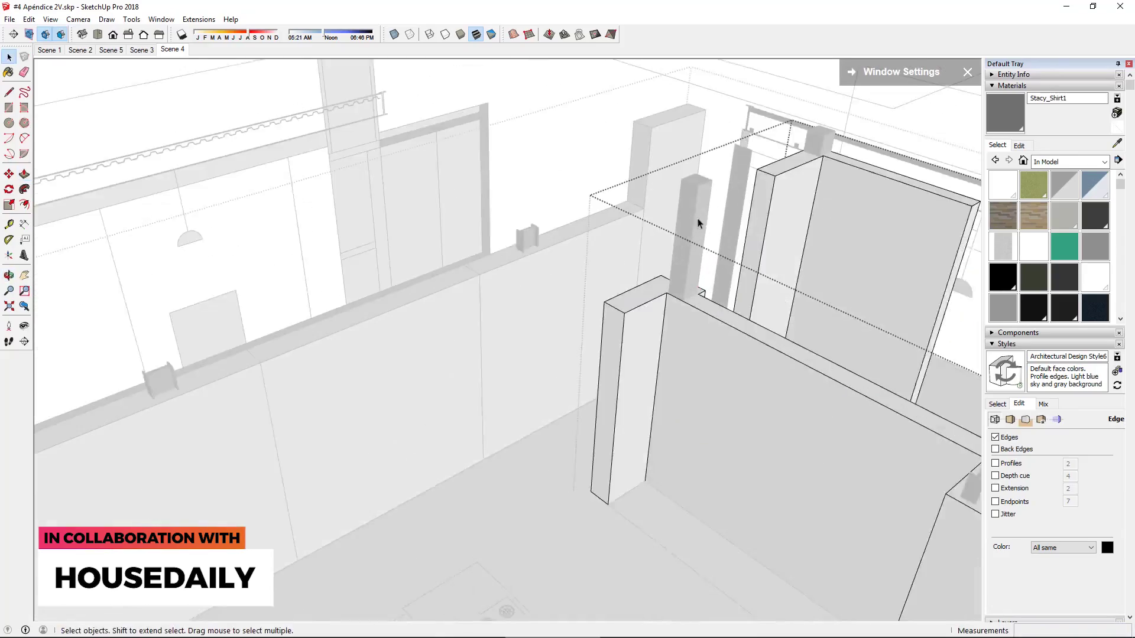
scroll(698, 181, "up", 1)
key("p")
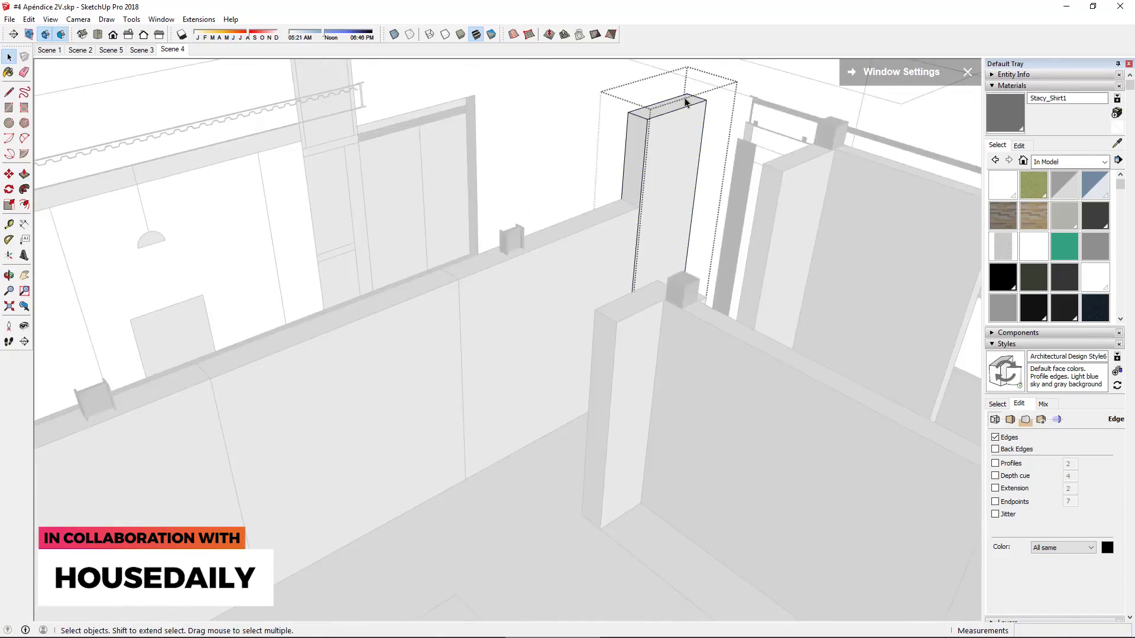
scroll(569, 231, "down", 5)
scroll(569, 230, "down", 3)
mouse_move(569, 230)
middle_mouse_down()
mouse_move(740, 253)
mouse_move(790, 481)
mouse_move(638, 273)
mouse_move(806, 362)
mouse_move(749, 373)
middle_mouse_up()
scroll(638, 272, "up", 3)
key("space")
key("space")
scroll(660, 248, "up", 2)
left_click(596, 302)
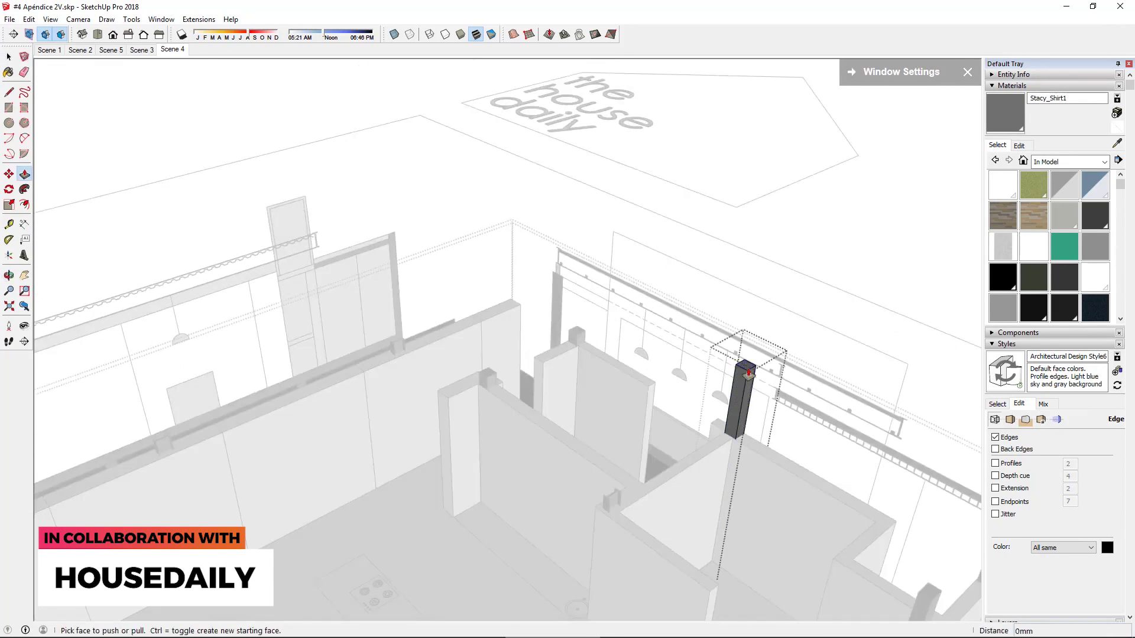
Rescale the post pair and orbit out to review the whole floor plan
scroll(677, 454, "down", 5)
middle_click_drag(749, 327, 686, 378)
scroll(686, 379, "up", 5)
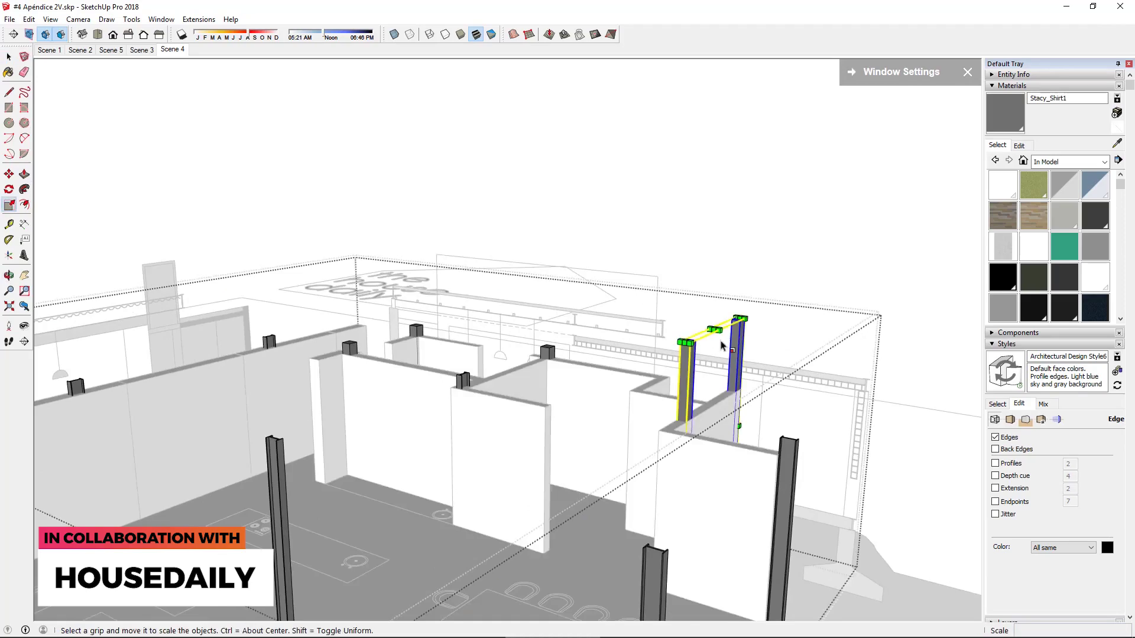
key("space")
scroll(590, 372, "down", 5)
middle_click_drag(590, 373, 415, 415)
scroll(514, 435, "up", 5)
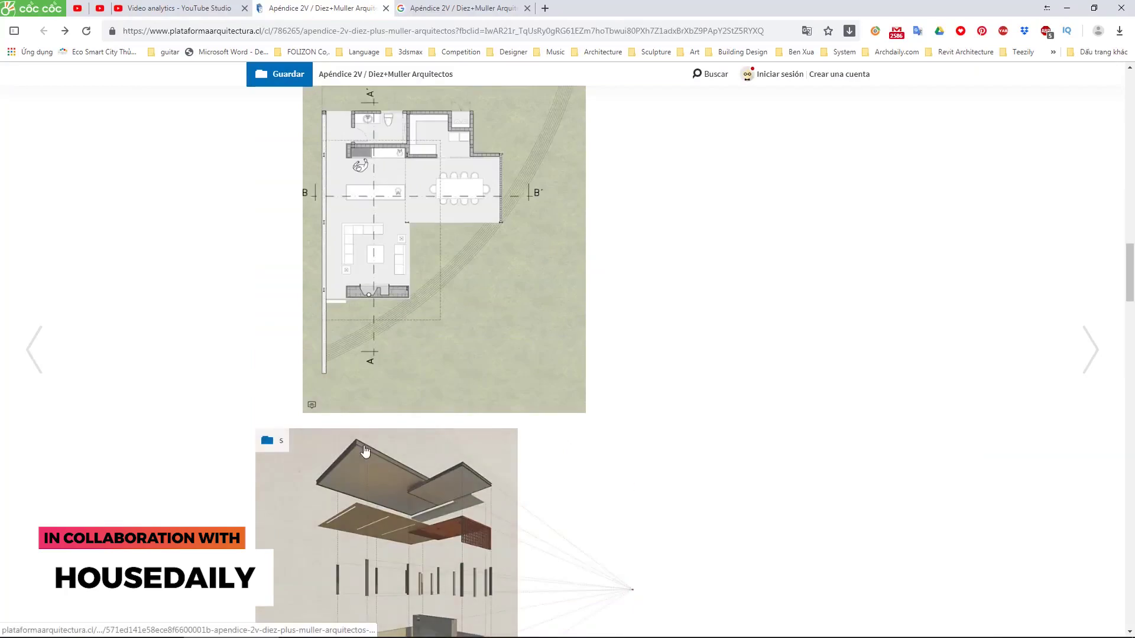
Open the Apéndice 2V site plan in the browser gallery and compare it with the model
scroll(365, 451, "down", 3)
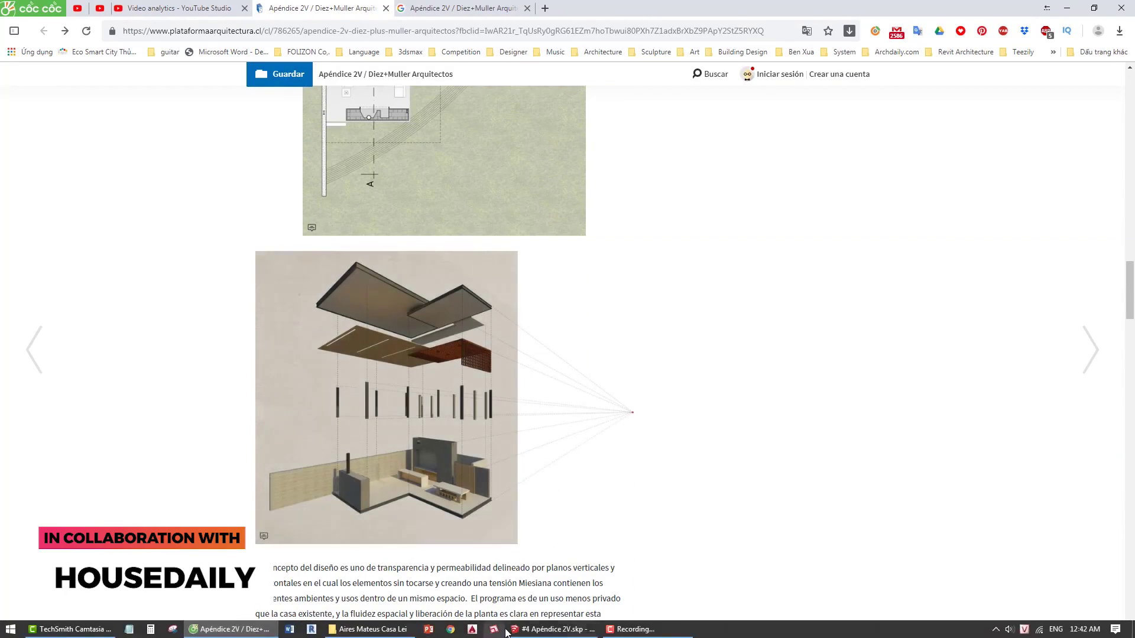
left_click(506, 632)
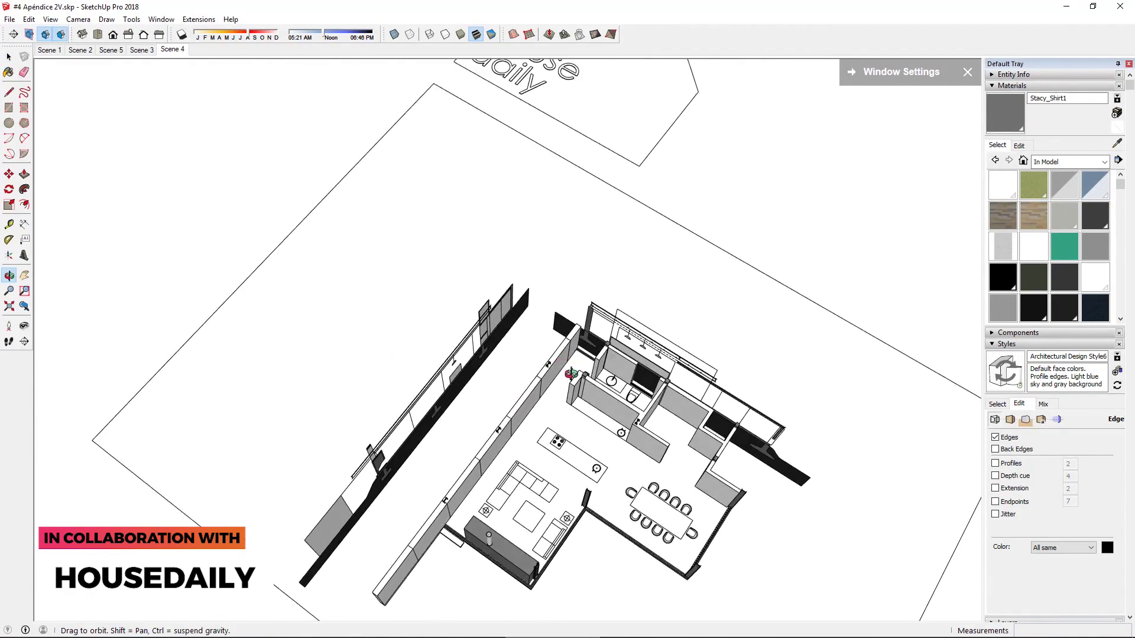
left_click(534, 632)
scroll(360, 474, "down", 10)
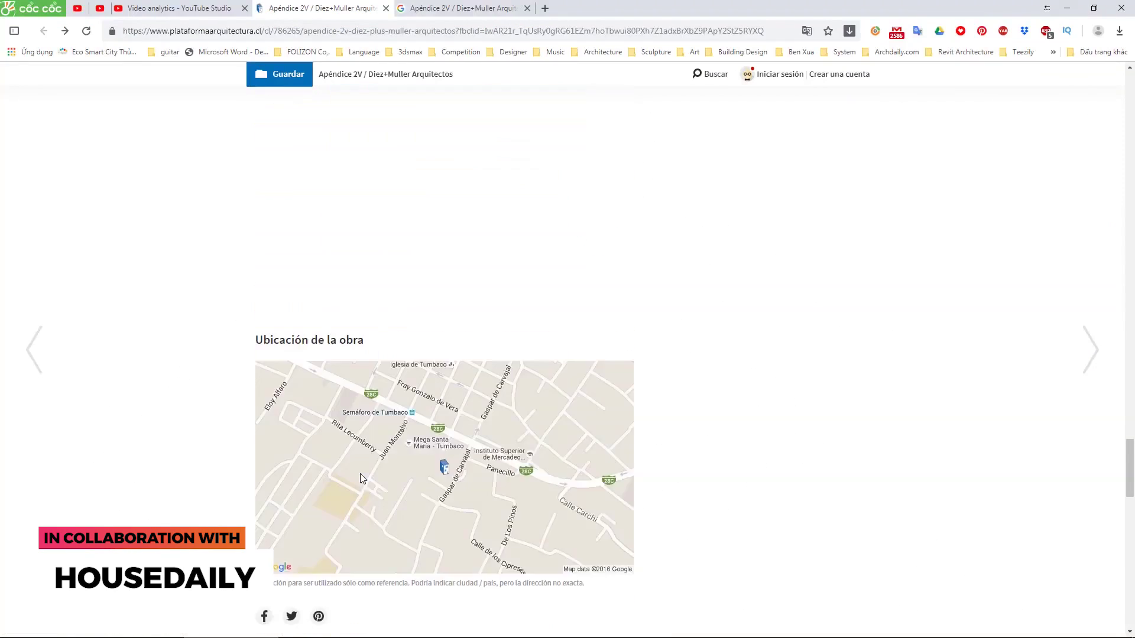
scroll(488, 237, "down", 3)
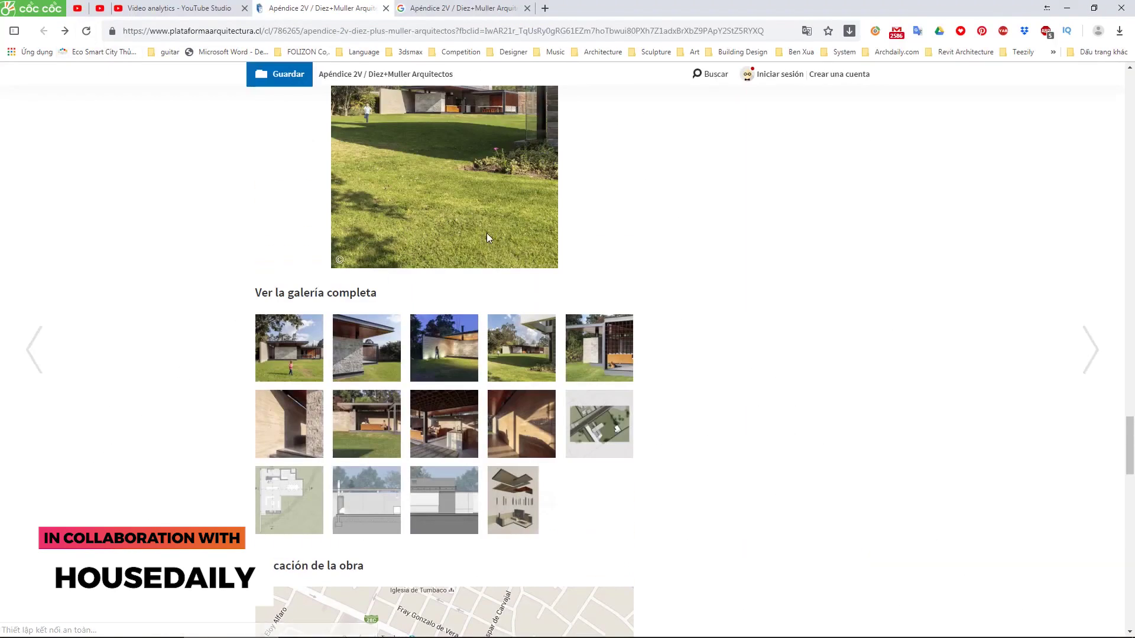
left_click(610, 437)
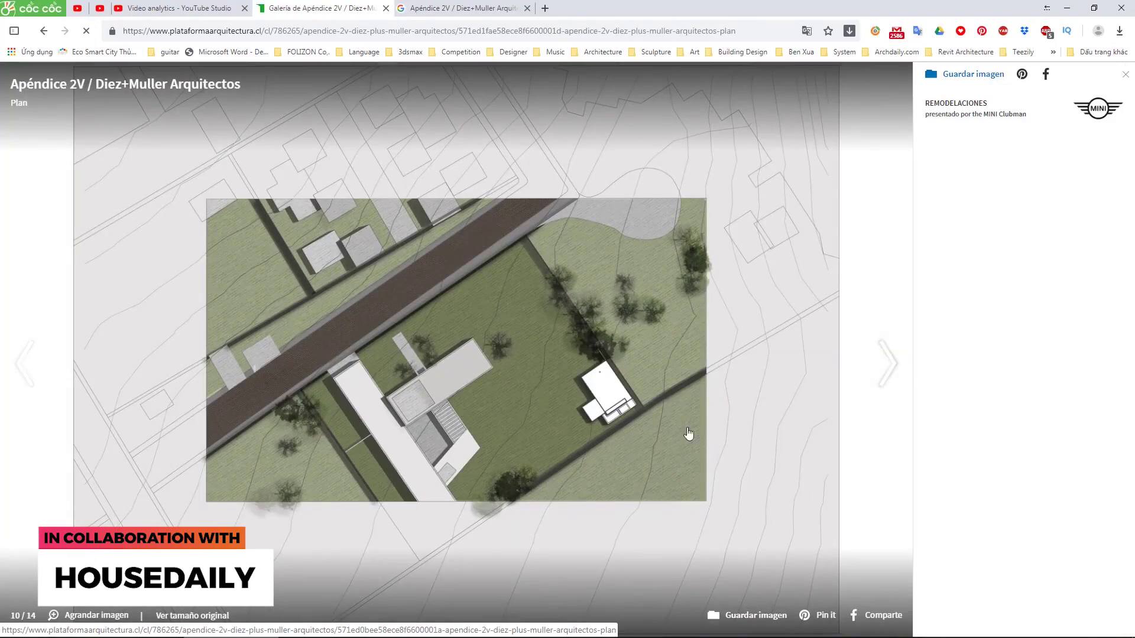
left_click(532, 629)
mouse_move(450, 379)
middle_mouse_down()
mouse_move(483, 443)
mouse_move(743, 406)
middle_mouse_up()
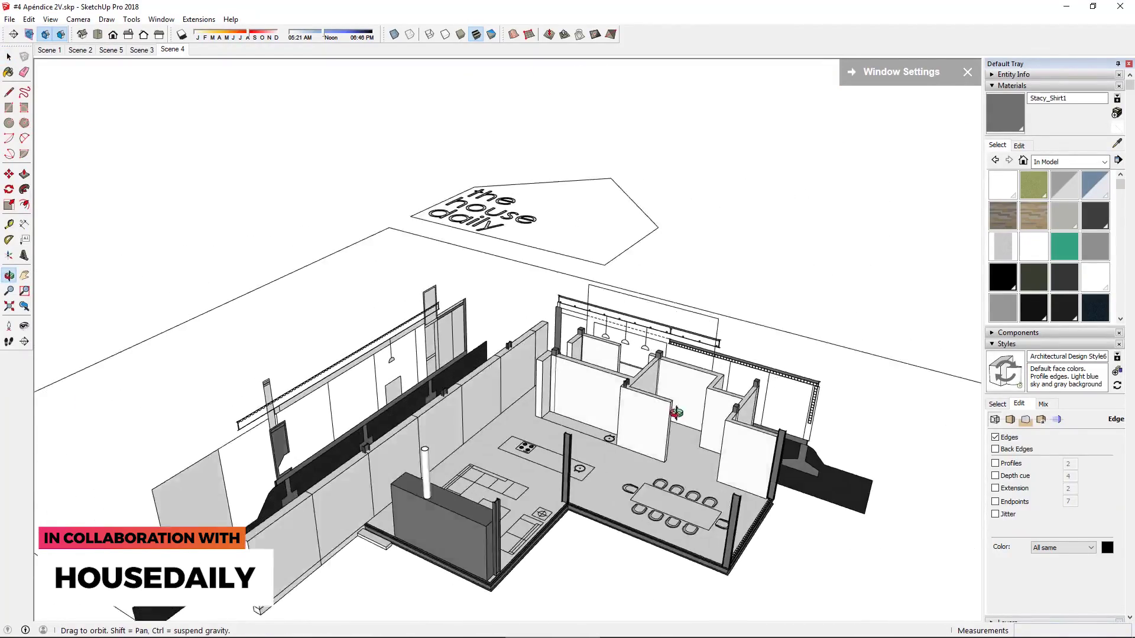
left_click(230, 629)
key("Escape")
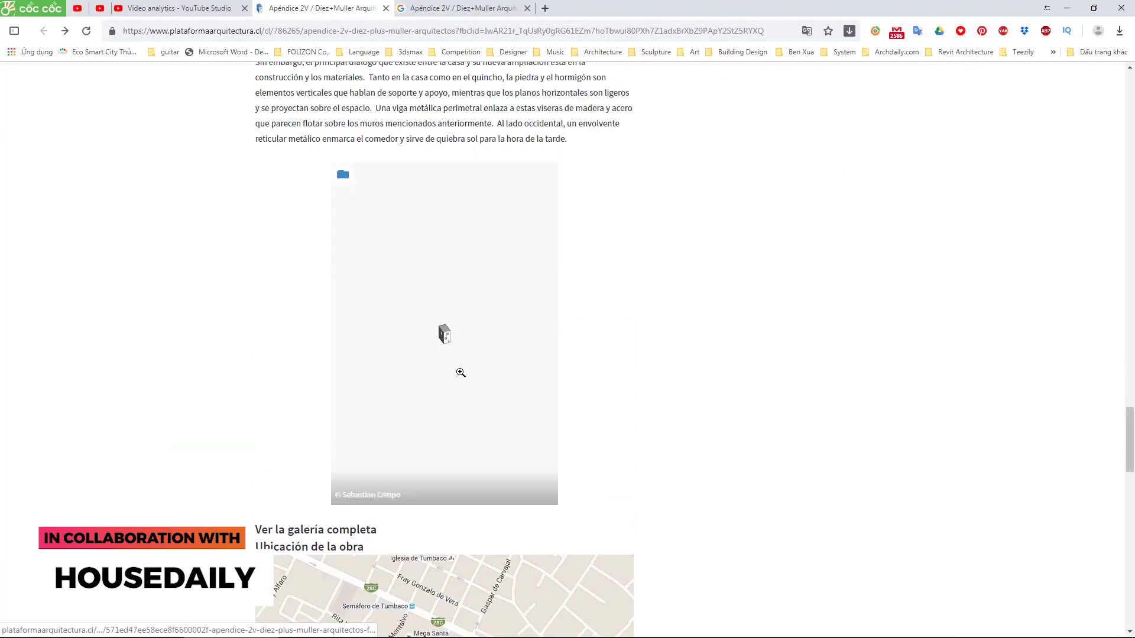
Step back through the gallery to photo 5/14, then return to the model
scroll(514, 255, "down", 6)
scroll(538, 296, "down", 5)
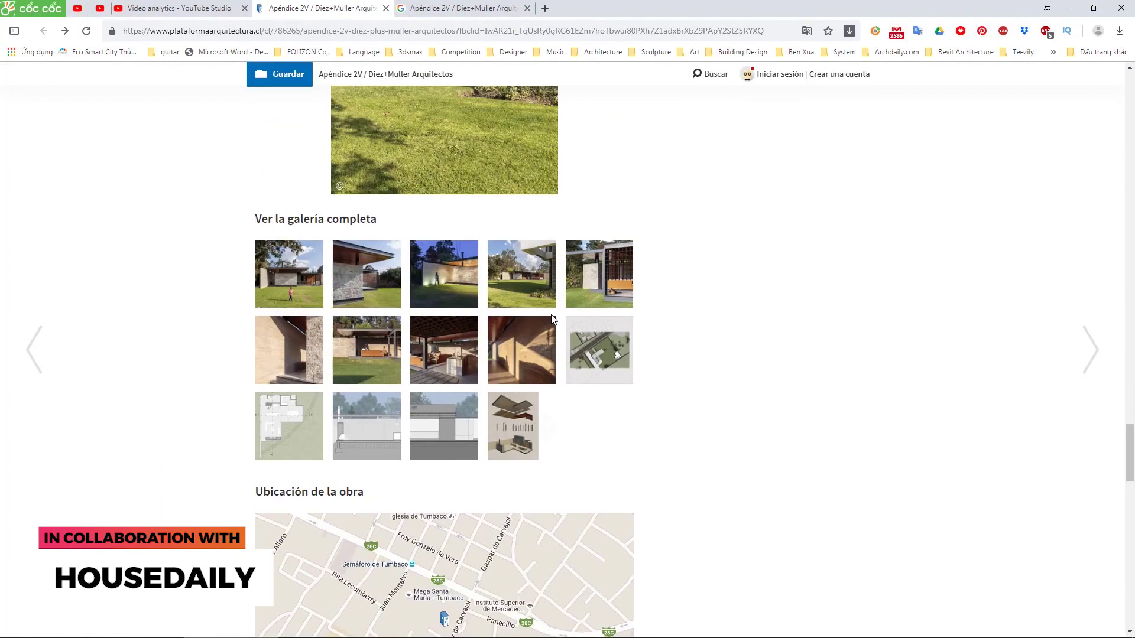
left_click(515, 427)
key("Left")
key("Left")
key("Left")
key("Left")
key("Left")
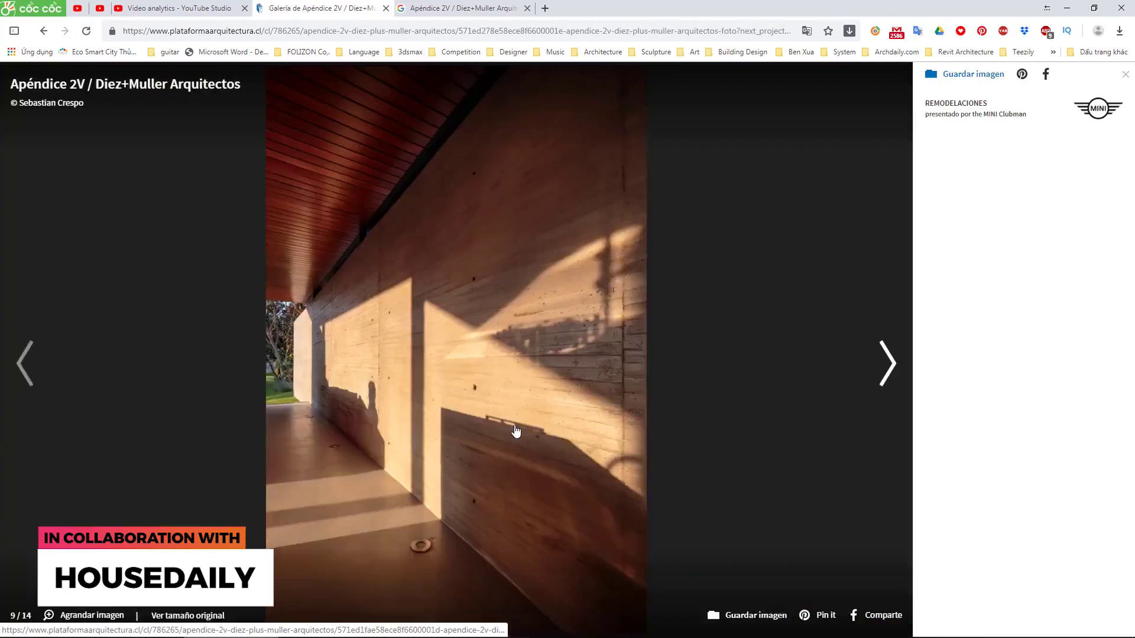
key("Left")
key("Left")
key("Left")
key("Left")
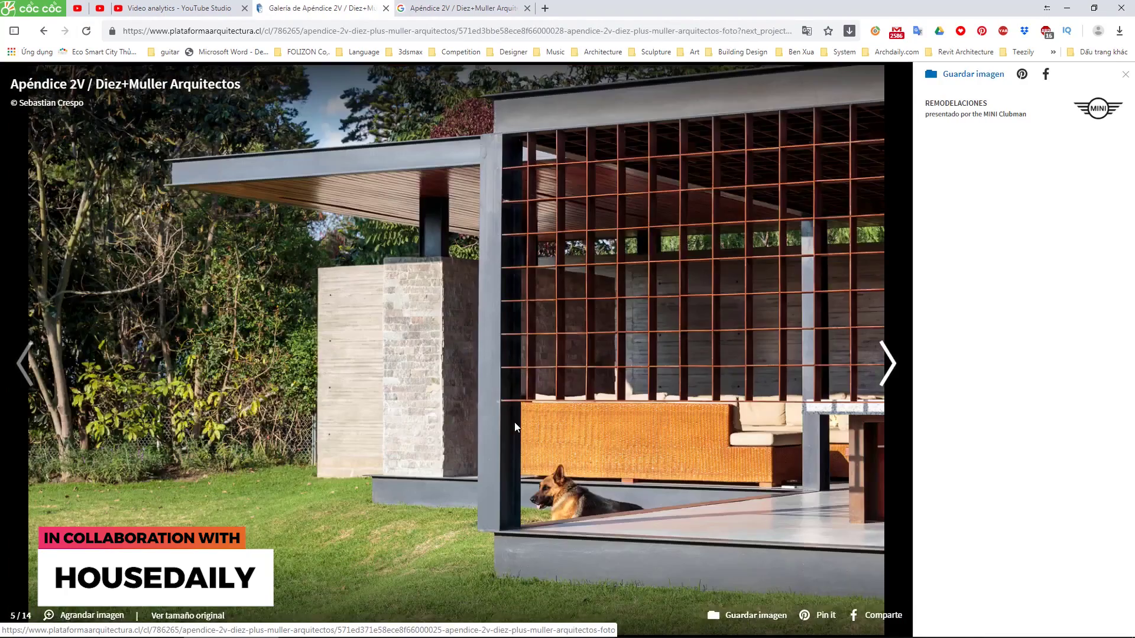
key("Left")
left_click(538, 629)
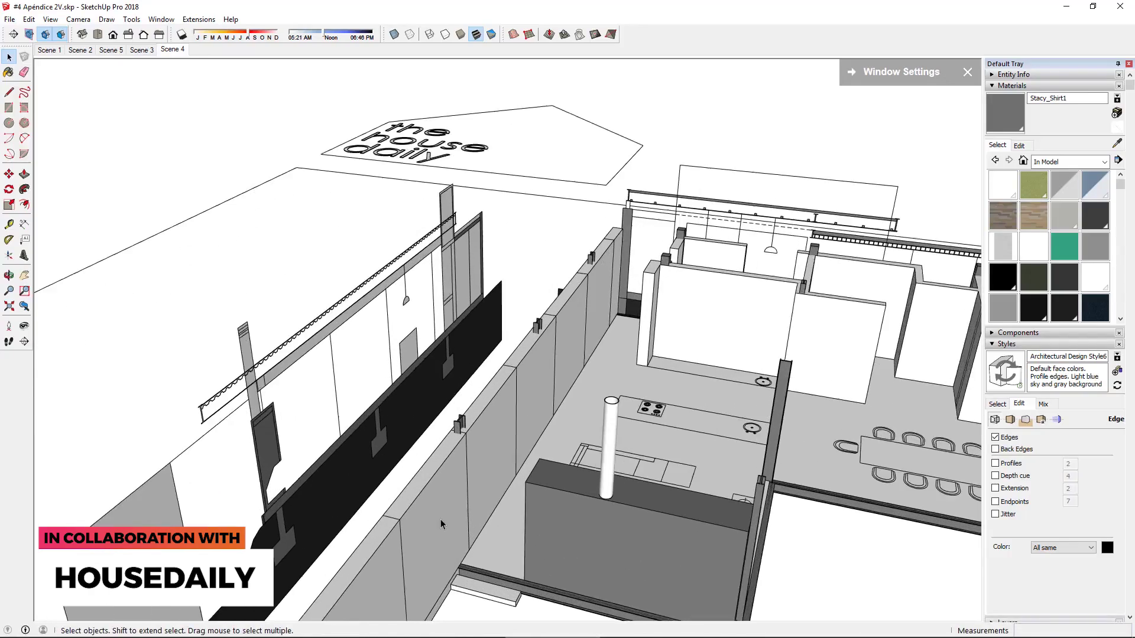
Start the rectangular beam path with a line from the railing's end point
key("l")
scroll(855, 228, "up", 5)
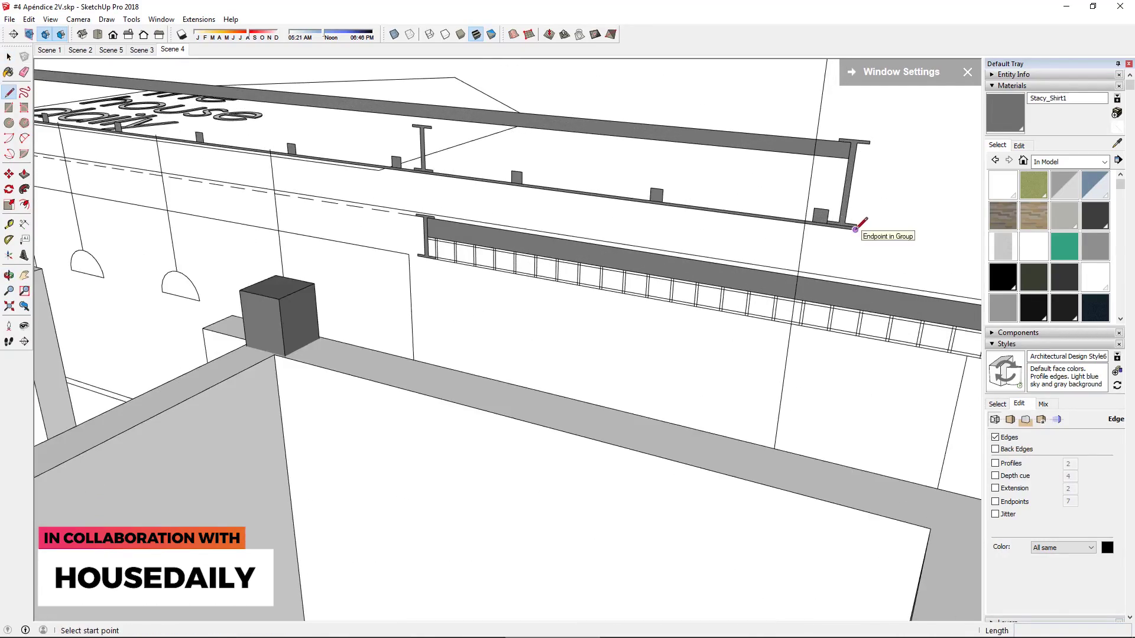
left_click(855, 229)
scroll(836, 246, "down", 3)
middle_click_drag(798, 322, 684, 380)
scroll(395, 438, "up", 5)
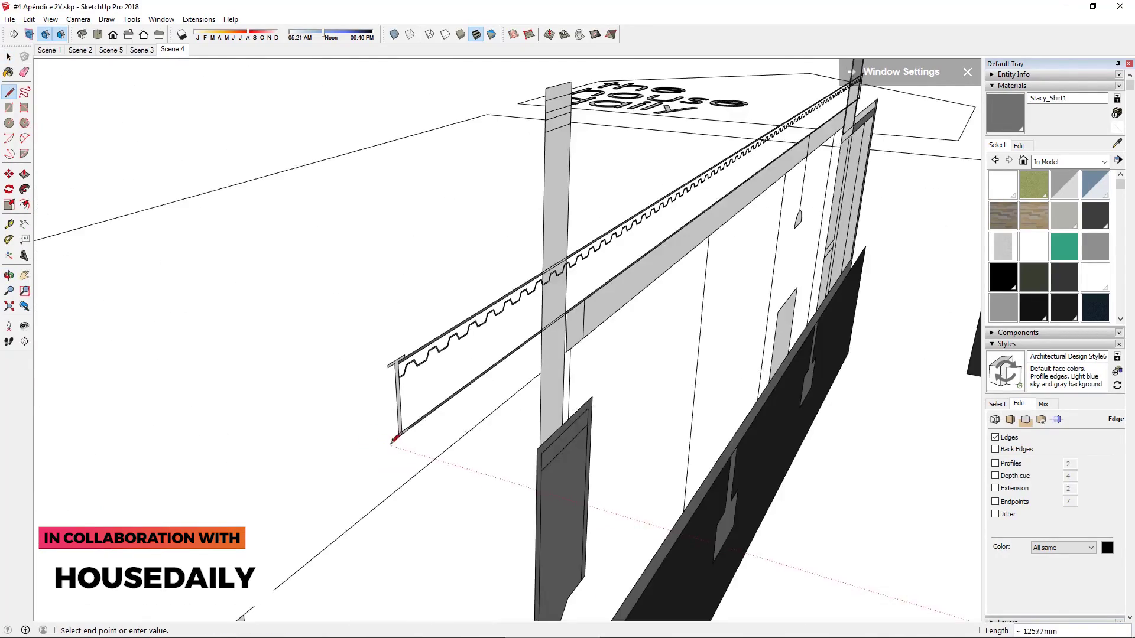
scroll(395, 438, "down", 5)
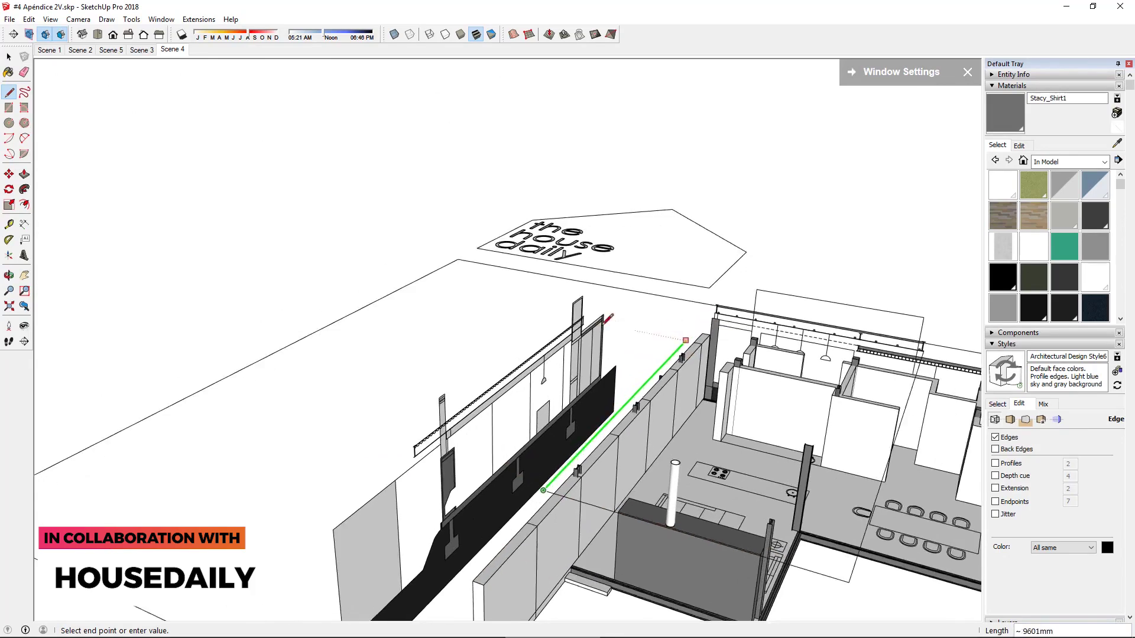
scroll(576, 299, "up", 5)
scroll(553, 284, "down", 5)
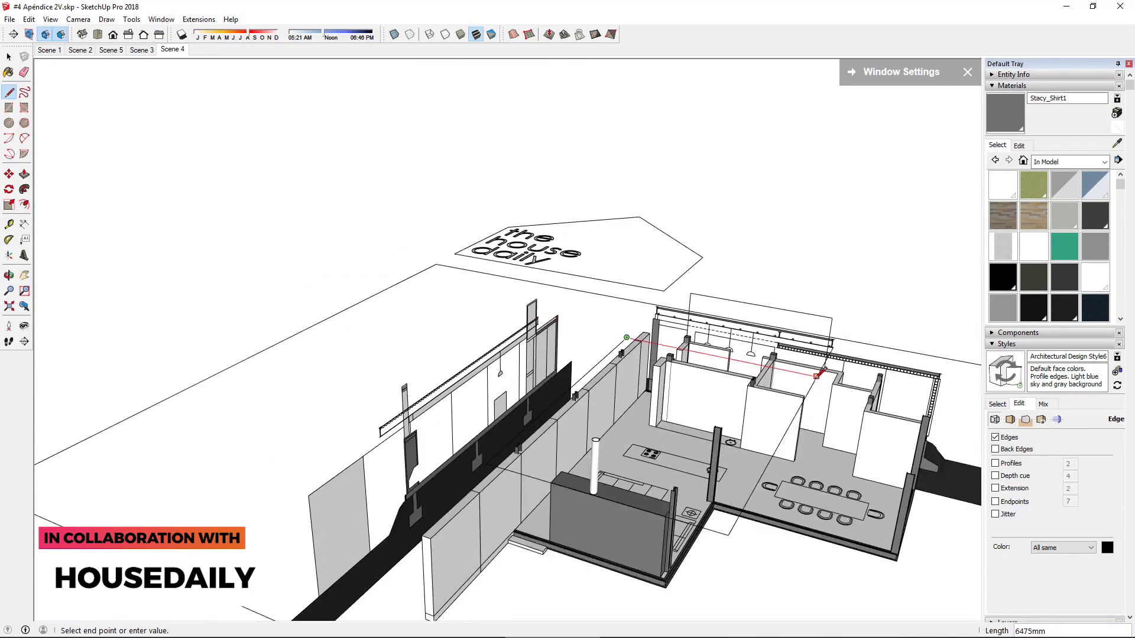
scroll(367, 426, "up", 3)
scroll(368, 426, "up", 3)
scroll(382, 418, "up", 3)
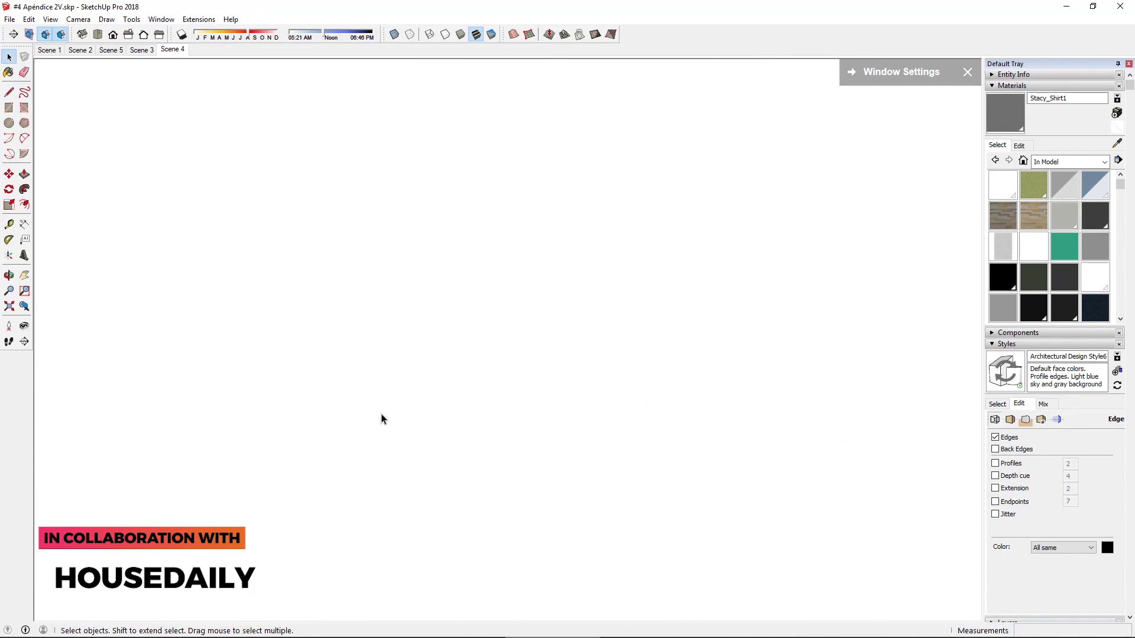
scroll(358, 422, "down", 5)
Inside the kitchen group, Follow Me the T-shaped profile along the rectangular path
left_click(562, 478)
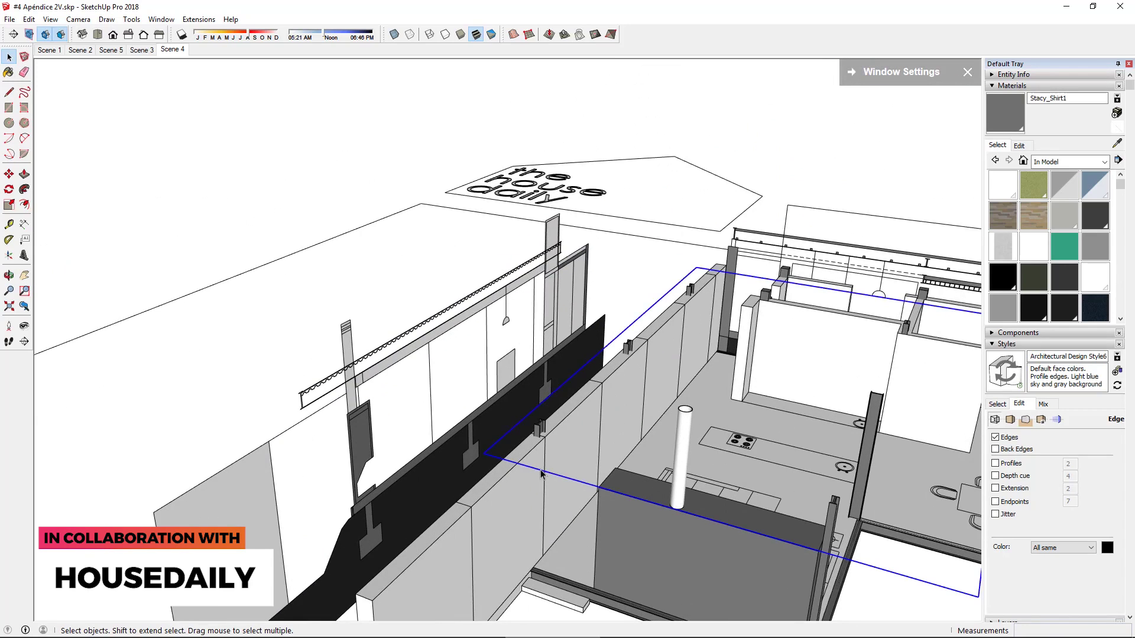
double_click(561, 476)
key("shift+t")
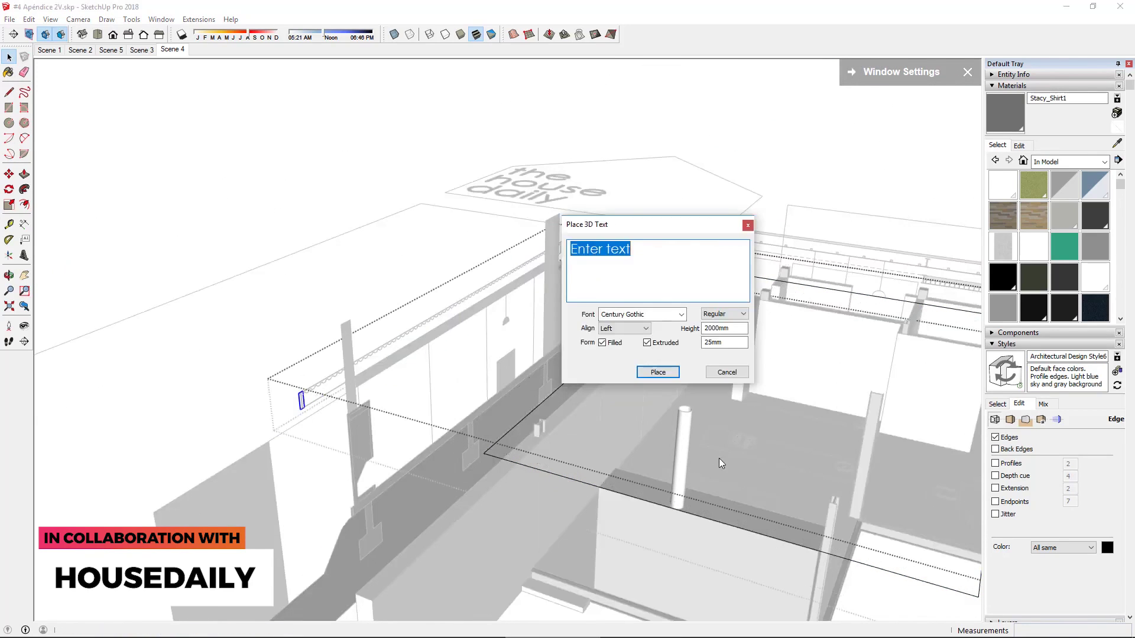
scroll(479, 454, "up", 2)
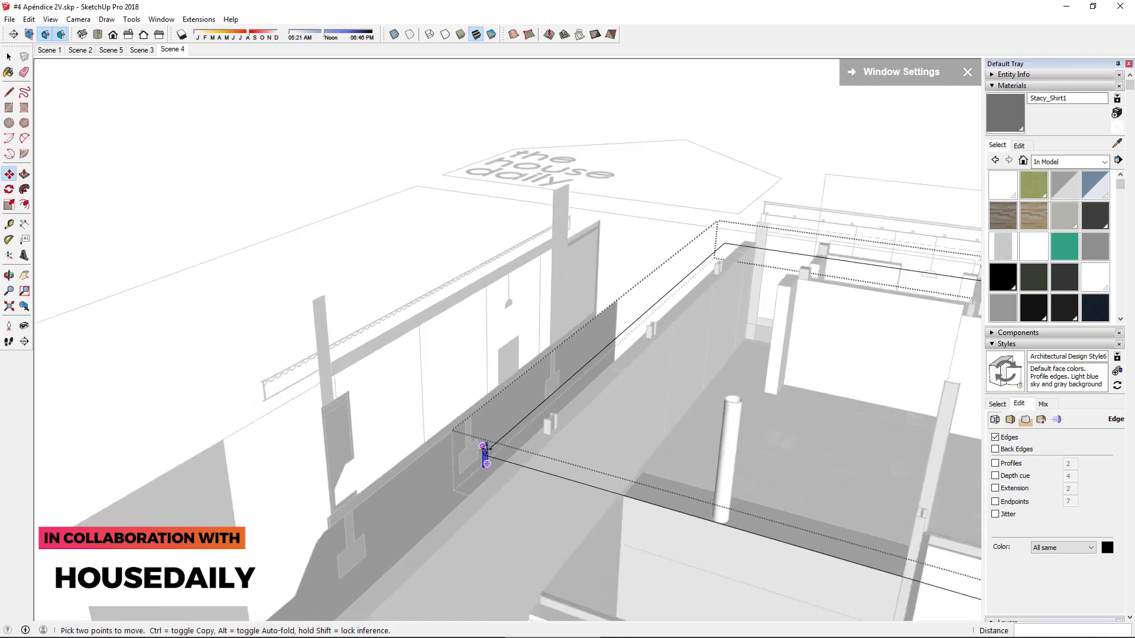
scroll(481, 448, "up", 4)
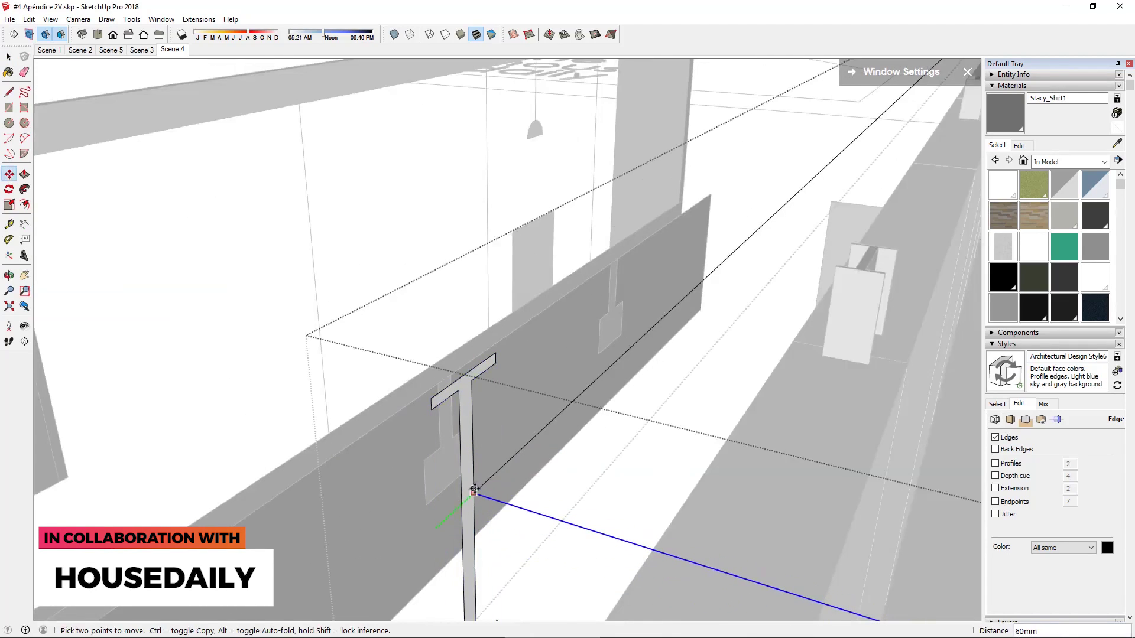
right_click(483, 474)
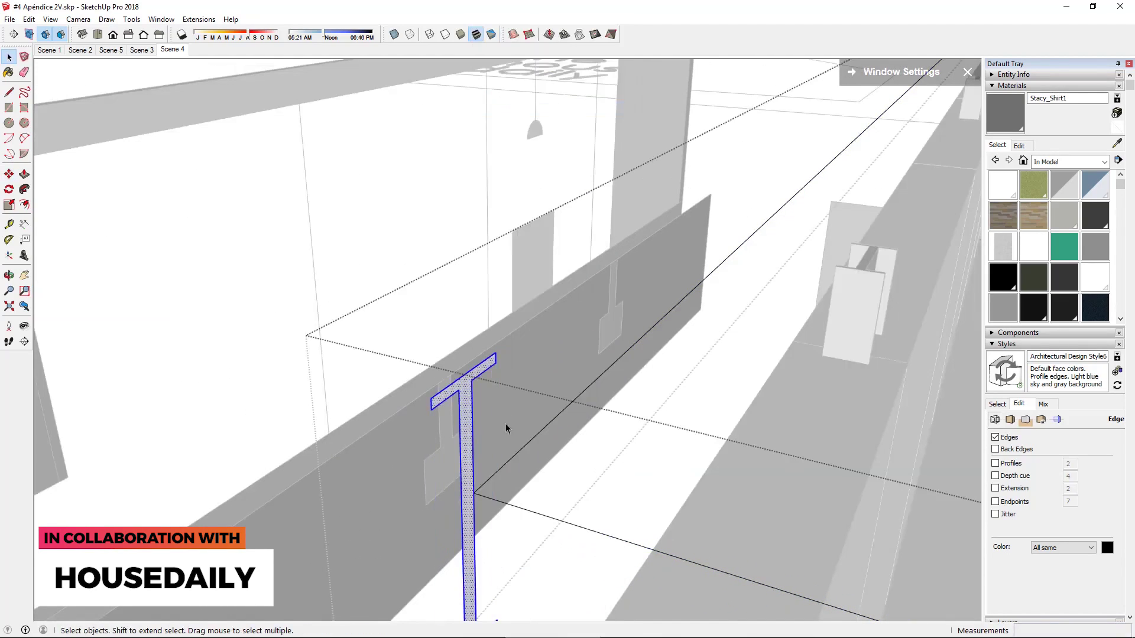
scroll(507, 426, "down", 3)
left_click(24, 189)
left_click(482, 378)
scroll(532, 385, "down", 5)
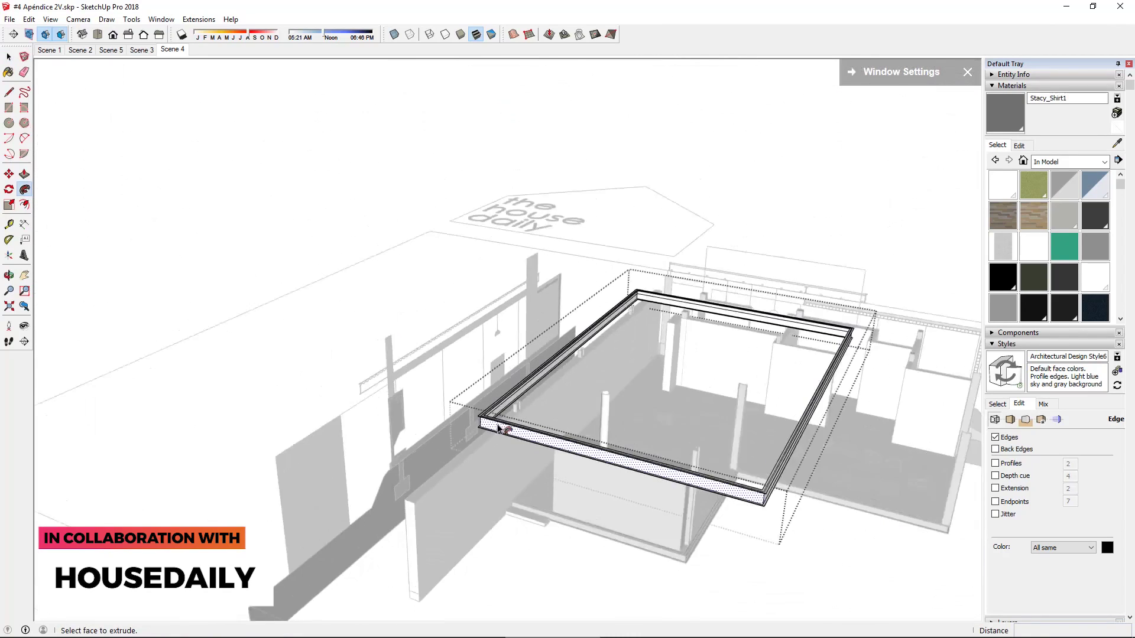
scroll(621, 384, "up", 2)
scroll(383, 315, "up", 5)
Reposition the I-beam profile beside the wall and explode it into plain geometry
key("space")
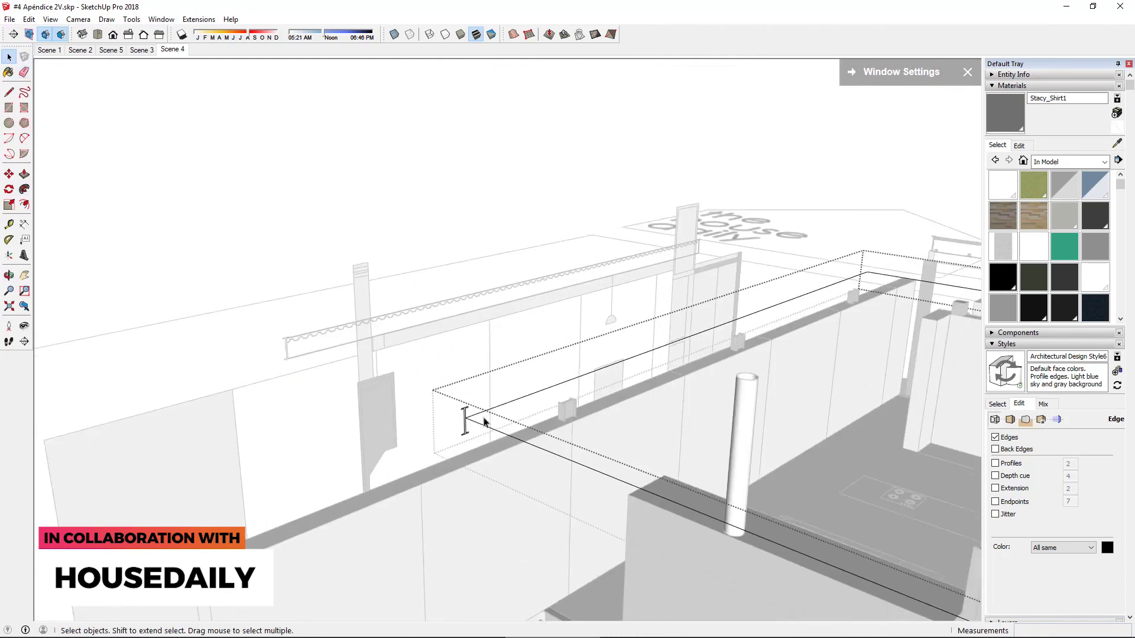
scroll(449, 414, "up", 3)
left_click(431, 417)
key("m")
left_click(430, 416)
scroll(425, 408, "up", 3)
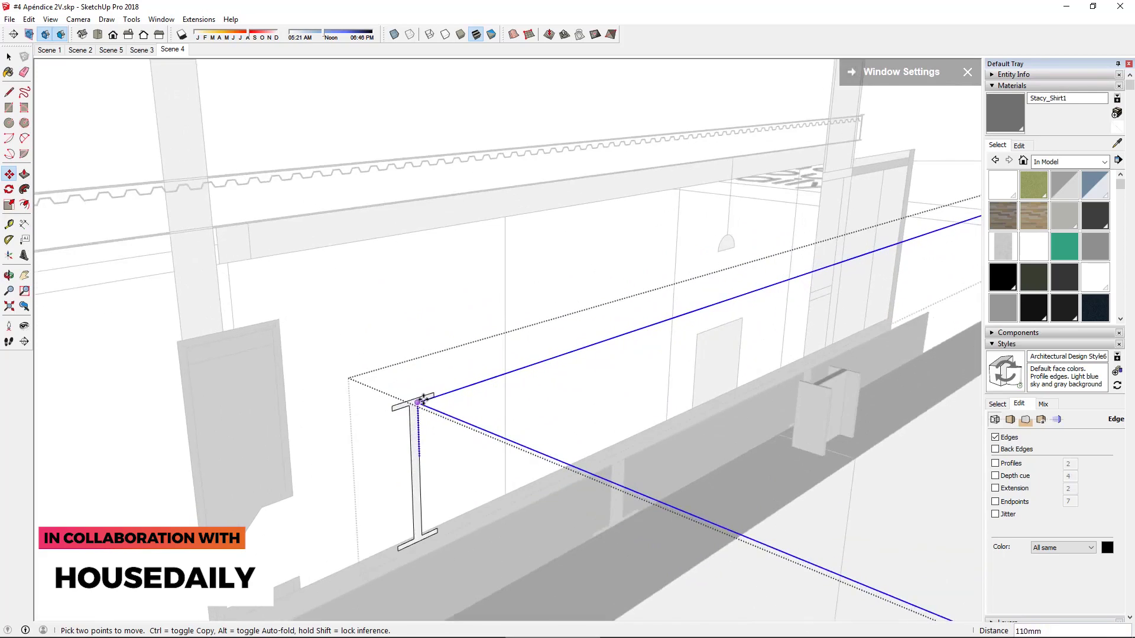
right_click(417, 418)
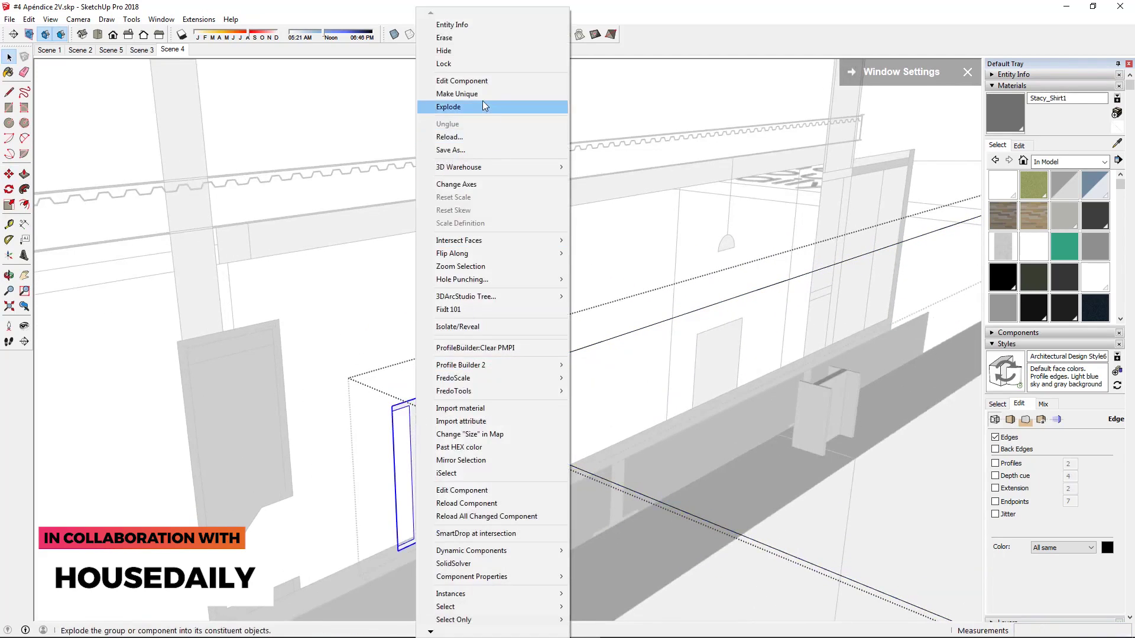
left_click(482, 106)
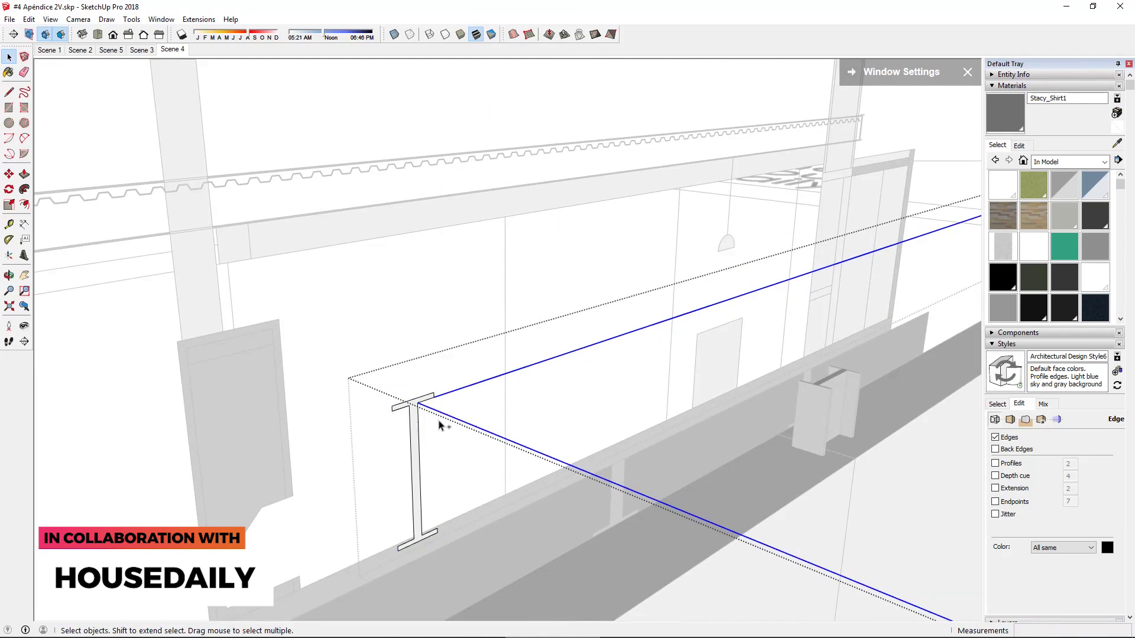
Sweep the exploded I-beam profile along the path to form the roof-edge beam ring
left_click(417, 413)
scroll(431, 407, "down", 5)
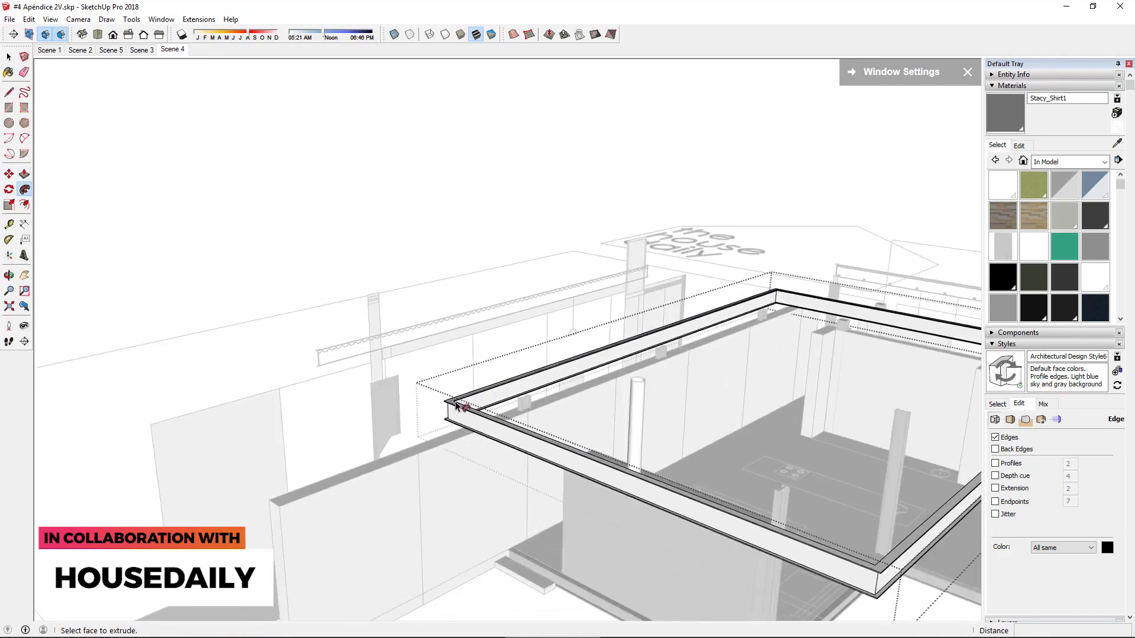
scroll(430, 408, "down", 5)
key("space")
left_click(720, 405)
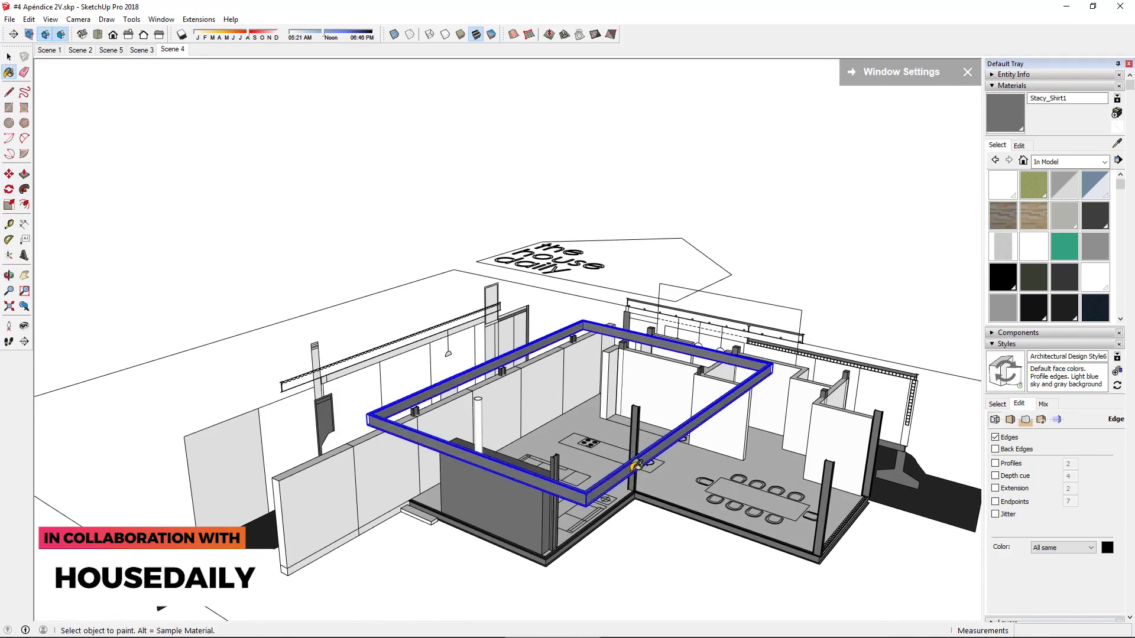
key("space")
middle_click_drag(636, 465, 259, 363)
scroll(366, 331, "up", 5)
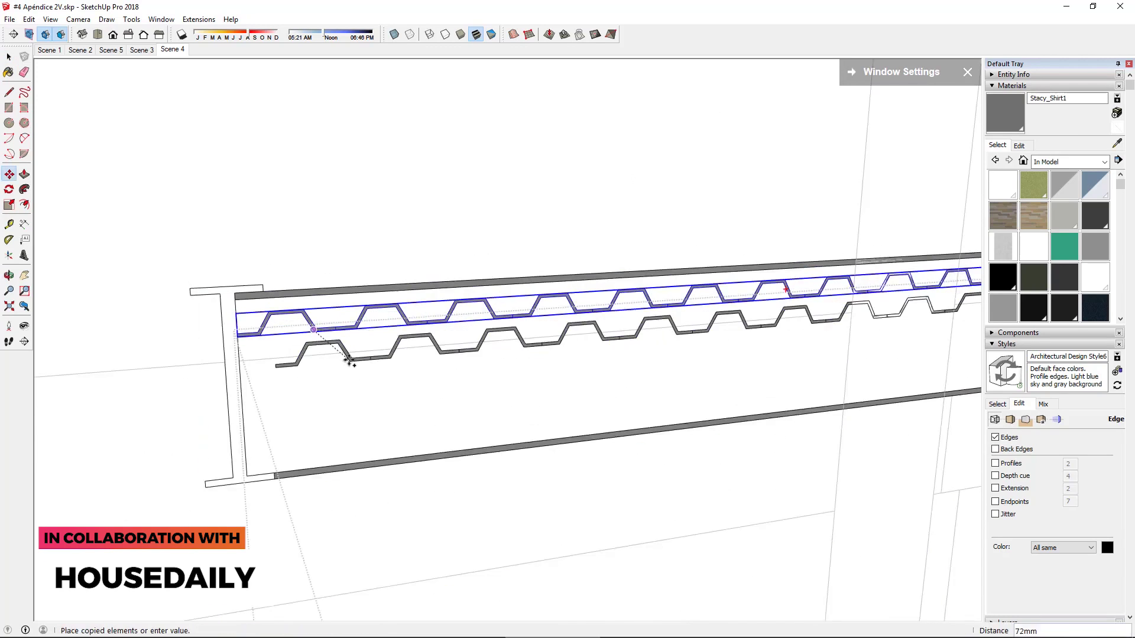
Place the copied corrugated panel, Make Unique the beam copy, and open it for editing
scroll(354, 362, "up", 5)
left_click(307, 361)
scroll(319, 362, "up", 3)
key("space")
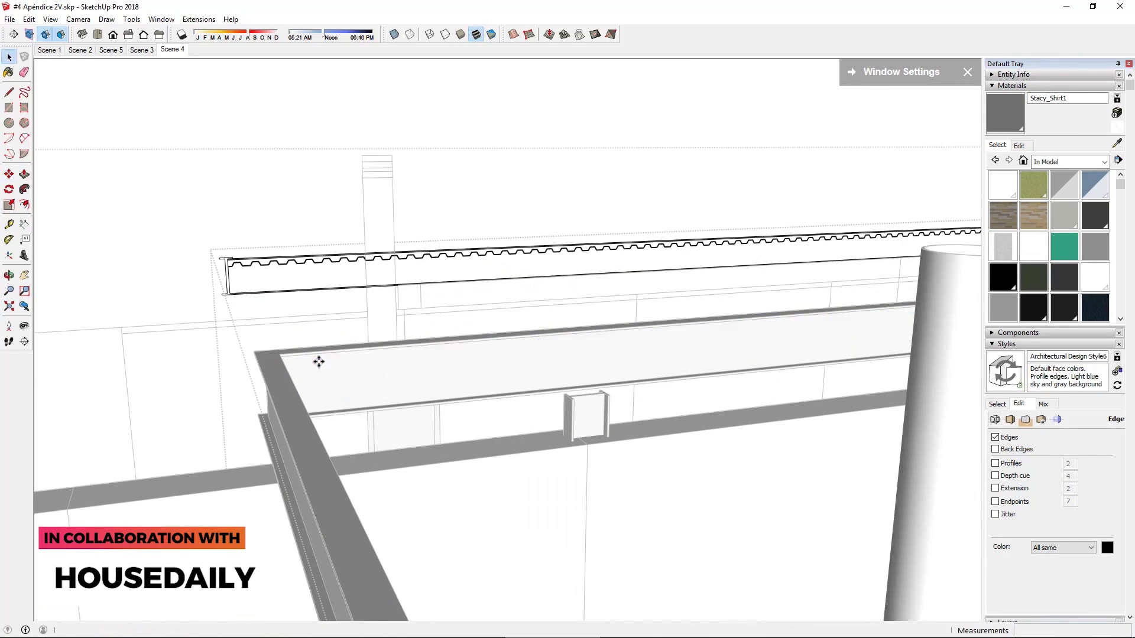
left_click(318, 367)
right_click(318, 367)
left_click(433, 170)
double_click(261, 370)
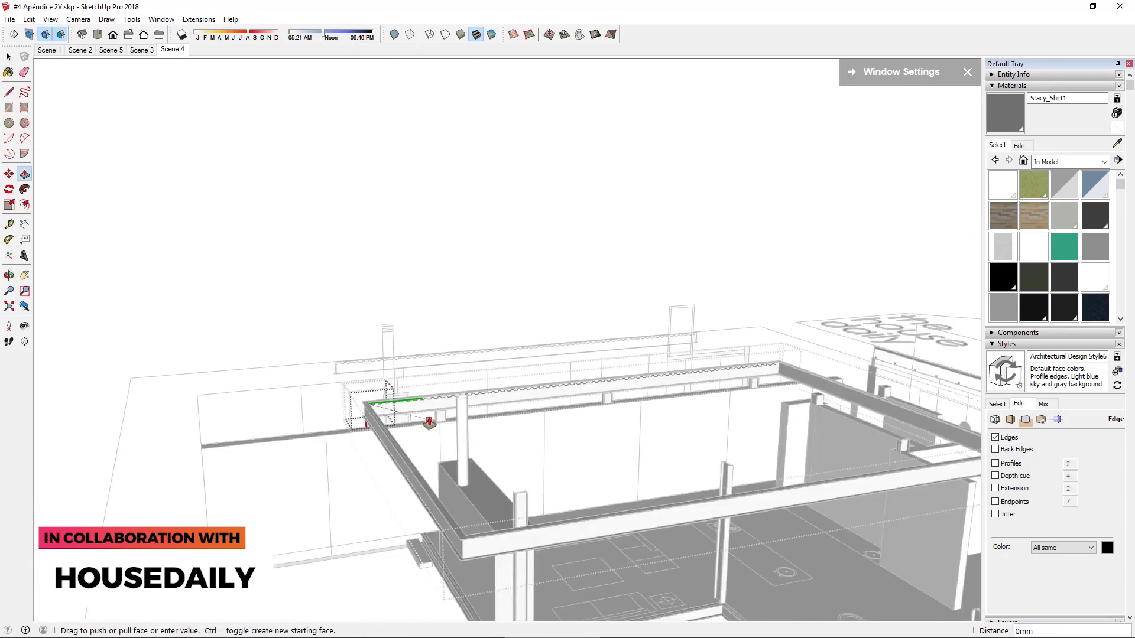
Draw a rectangle spanning the whole roof from one corner to the opposite corner
middle_click_drag(339, 422, 235, 429)
scroll(235, 430, "down", 5)
scroll(178, 464, "up", 5)
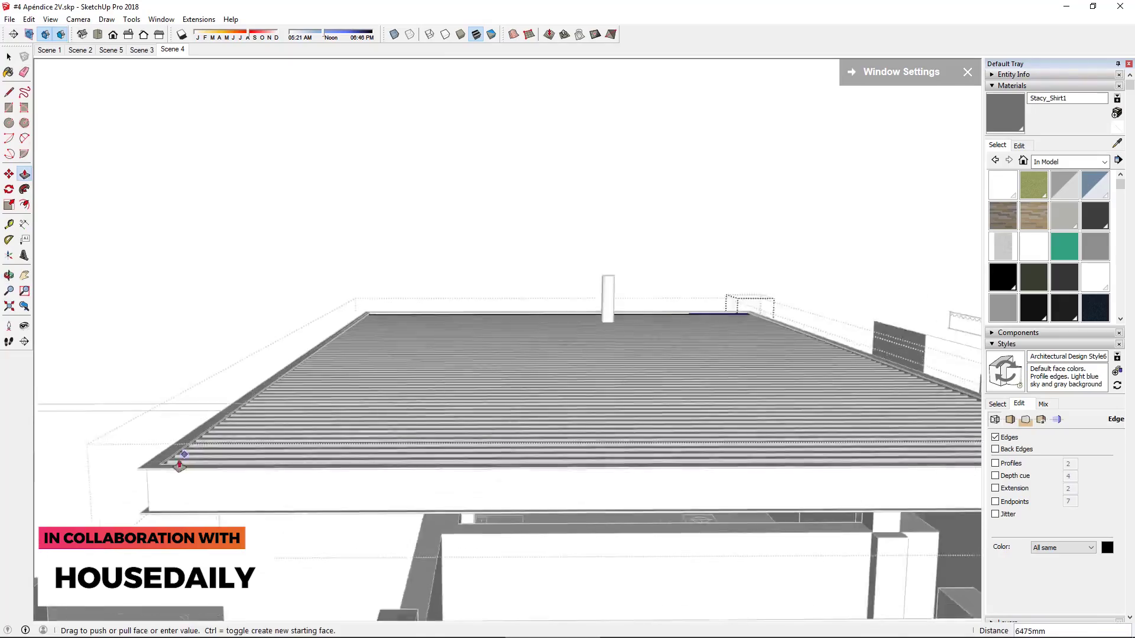
scroll(157, 463, "up", 3)
key("space")
mouse_move(157, 463)
middle_mouse_down()
mouse_move(111, 436)
mouse_move(318, 418)
mouse_move(98, 407)
mouse_move(147, 297)
middle_mouse_up()
scroll(318, 419, "down", 5)
scroll(318, 419, "up", 4)
scroll(273, 400, "up", 4)
key("r")
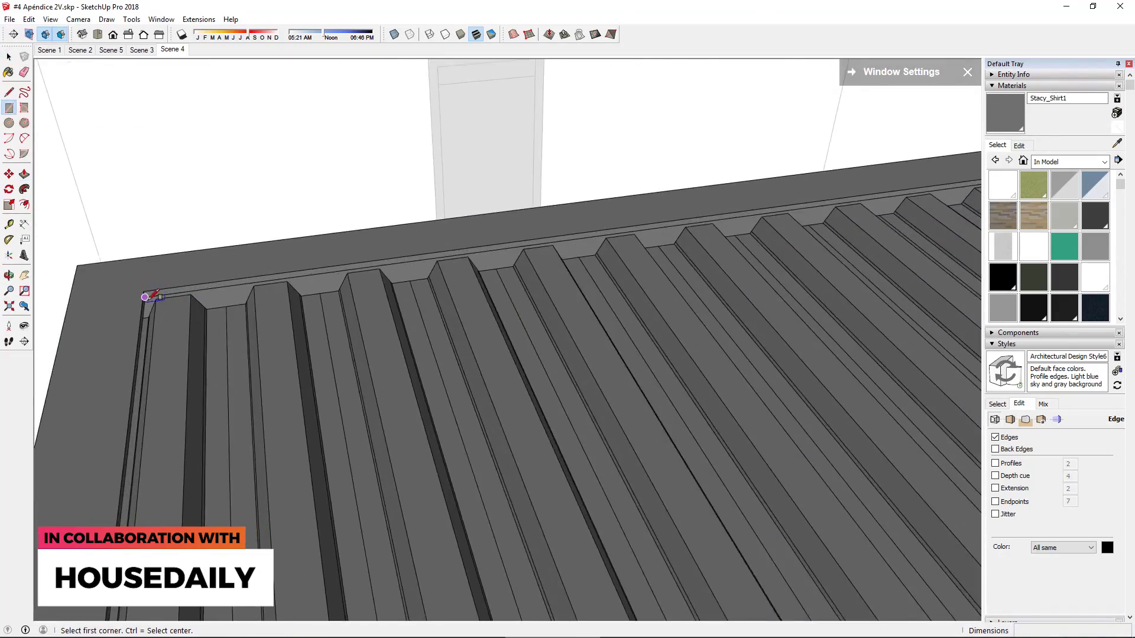
left_click(147, 296)
scroll(216, 299, "down", 5)
scroll(705, 87, "up", 6)
left_click(704, 87)
scroll(540, 256, "down", 3)
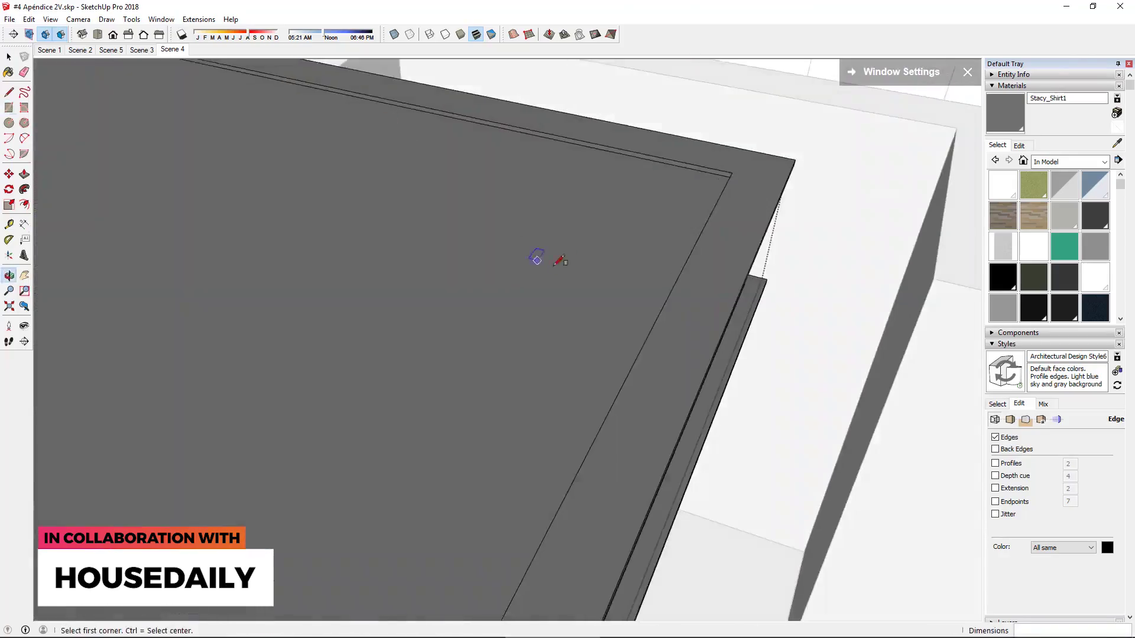
Push/Pull the roof rectangle into a flat grey slab over the corrugated deck
key("p")
scroll(705, 312, "up", 3)
scroll(704, 253, "down", 5)
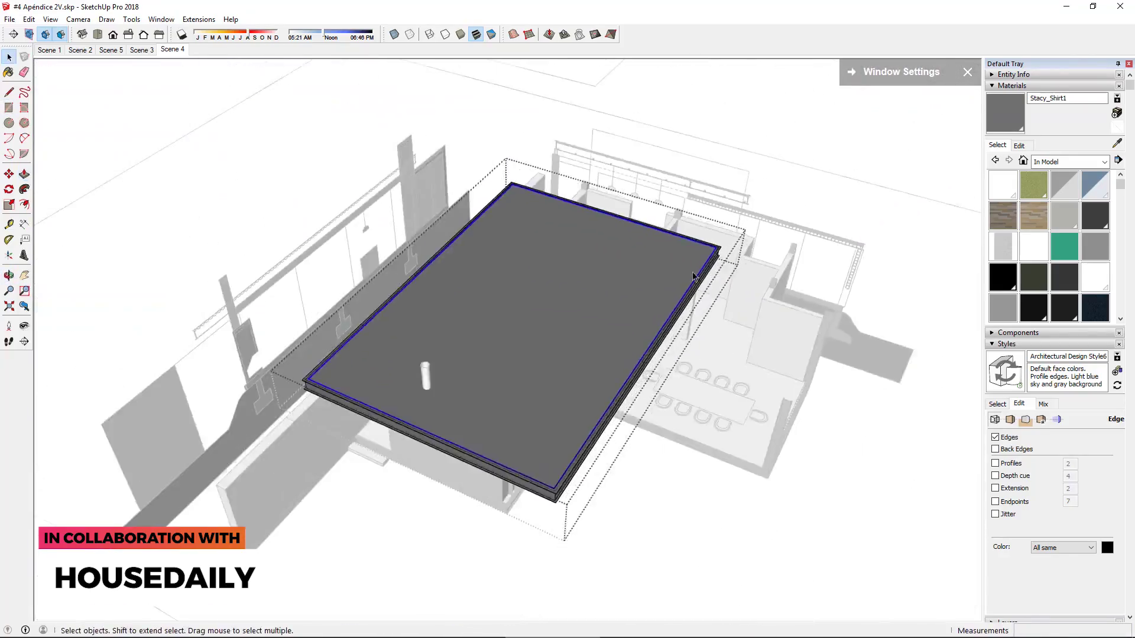
middle_click_drag(703, 253, 373, 468)
mouse_move(767, 397)
middle_mouse_down()
mouse_move(632, 317)
mouse_move(532, 216)
middle_mouse_up()
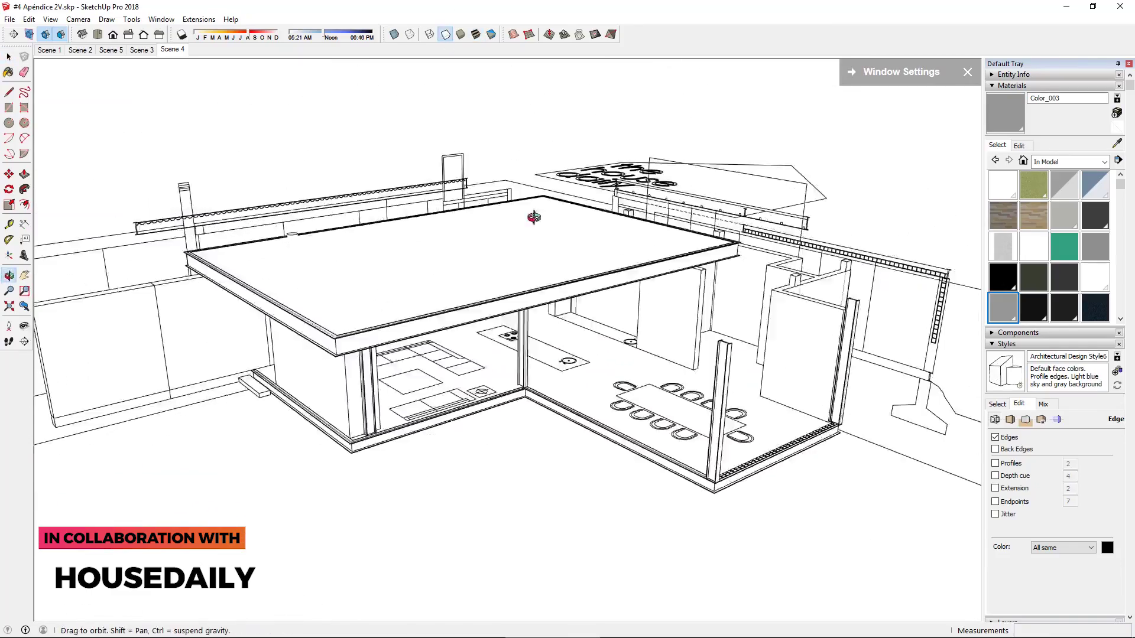
left_click(50, 19)
left_click(116, 188)
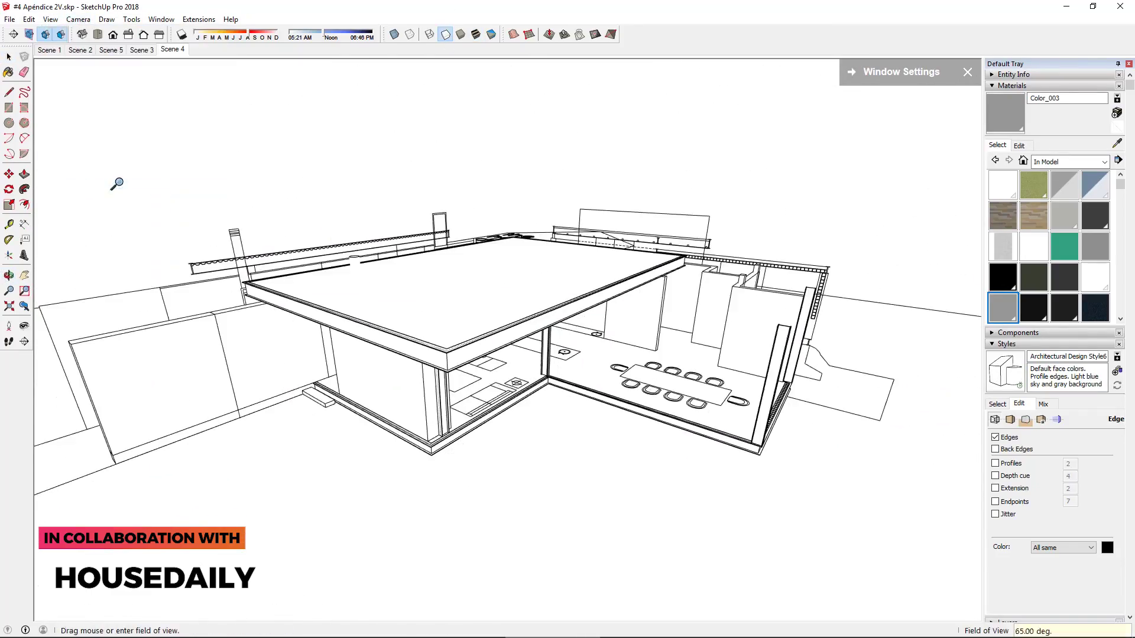
scroll(558, 425, "up", 3)
middle_click_drag(629, 492, 707, 447)
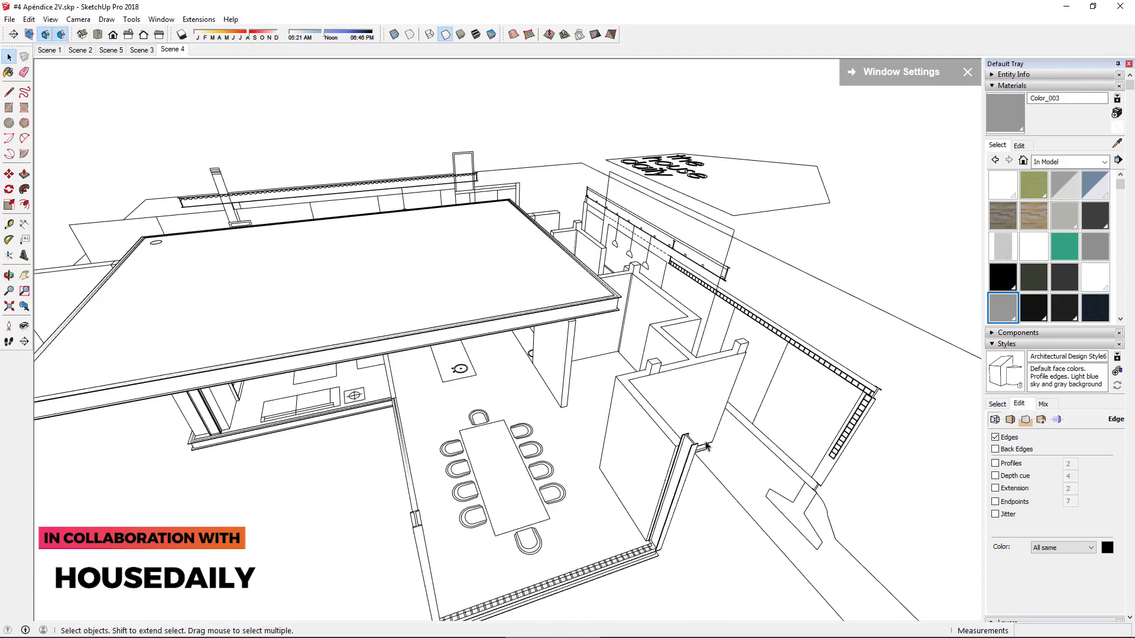
key("l")
left_click(717, 363)
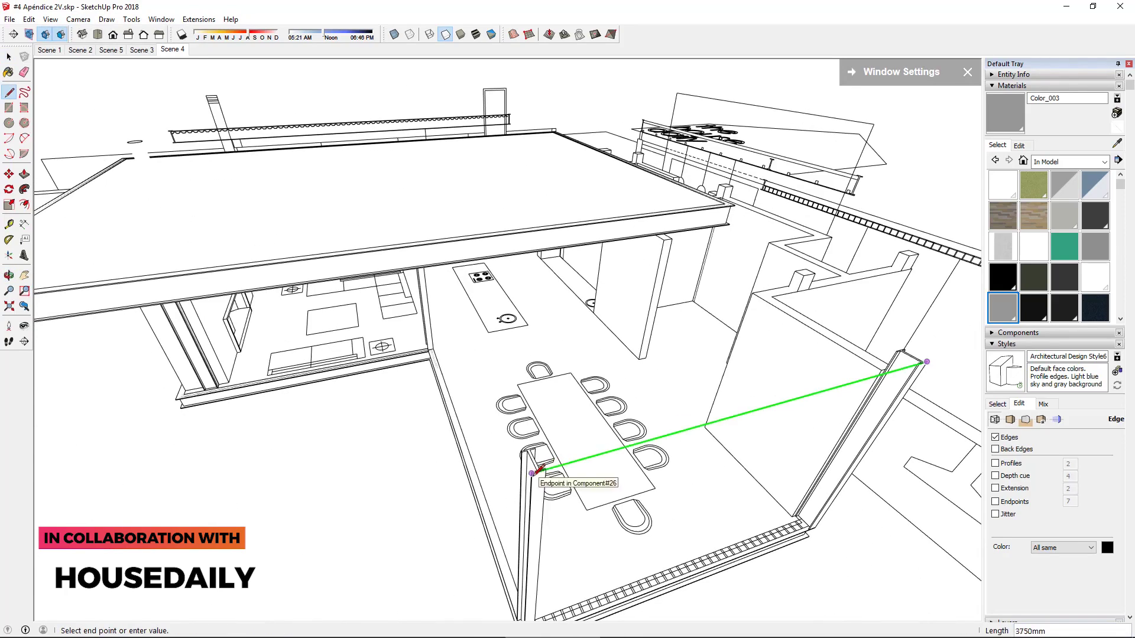
scroll(535, 310, "down", 6)
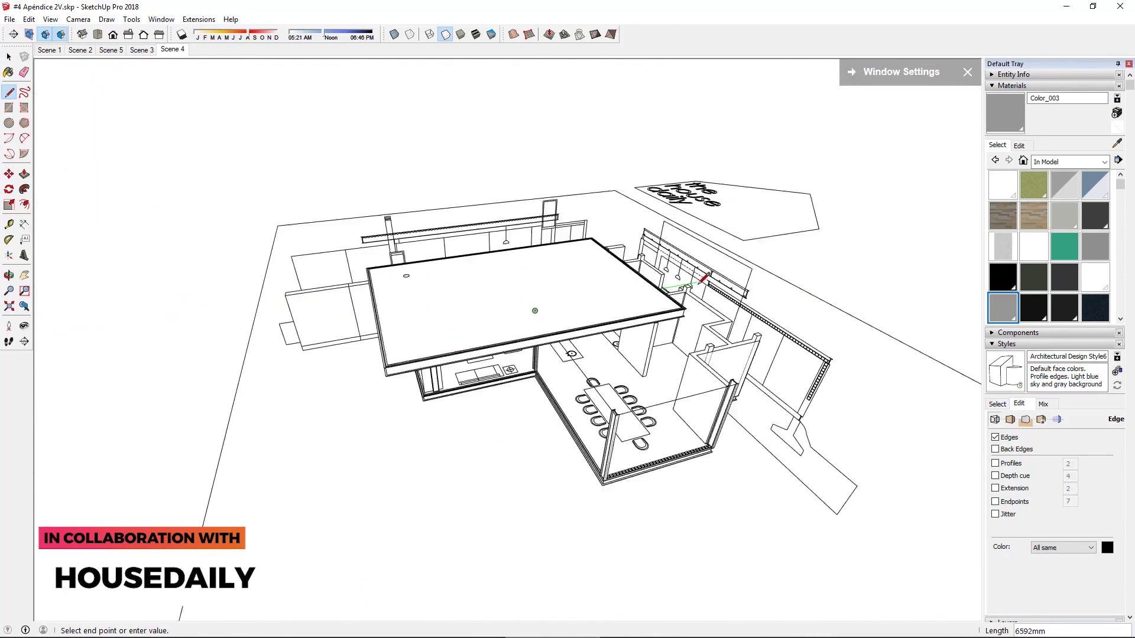
scroll(709, 323, "up", 5)
right_click(628, 322)
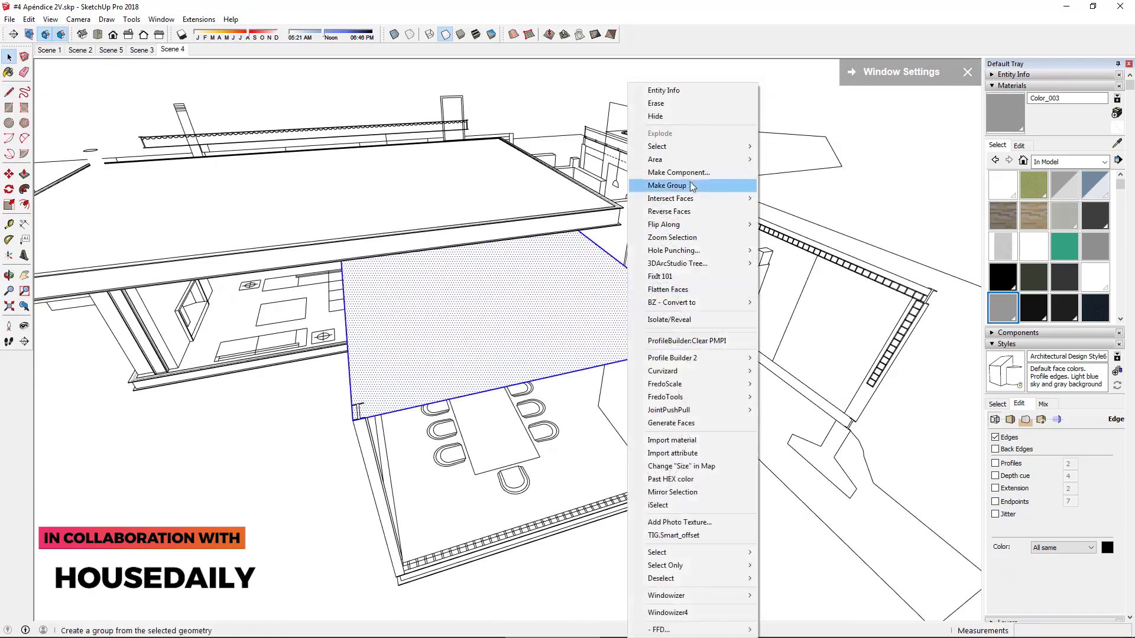
mouse_move(628, 337)
middle_mouse_down()
mouse_move(817, 138)
mouse_move(813, 189)
mouse_move(699, 182)
mouse_move(664, 246)
mouse_move(592, 486)
middle_mouse_up()
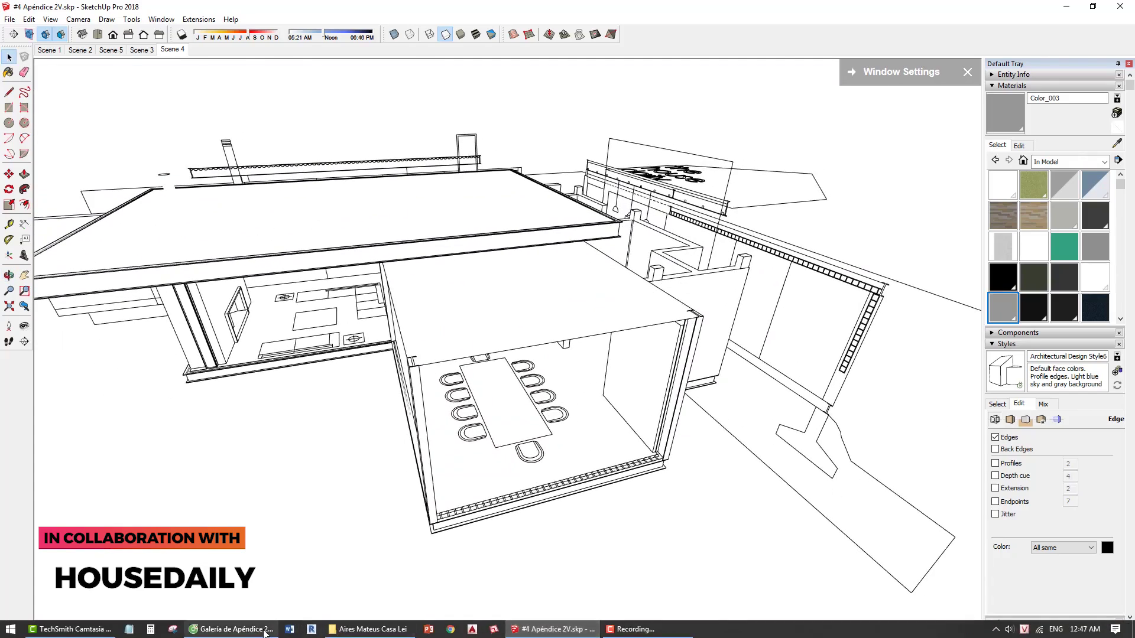
left_click(264, 631)
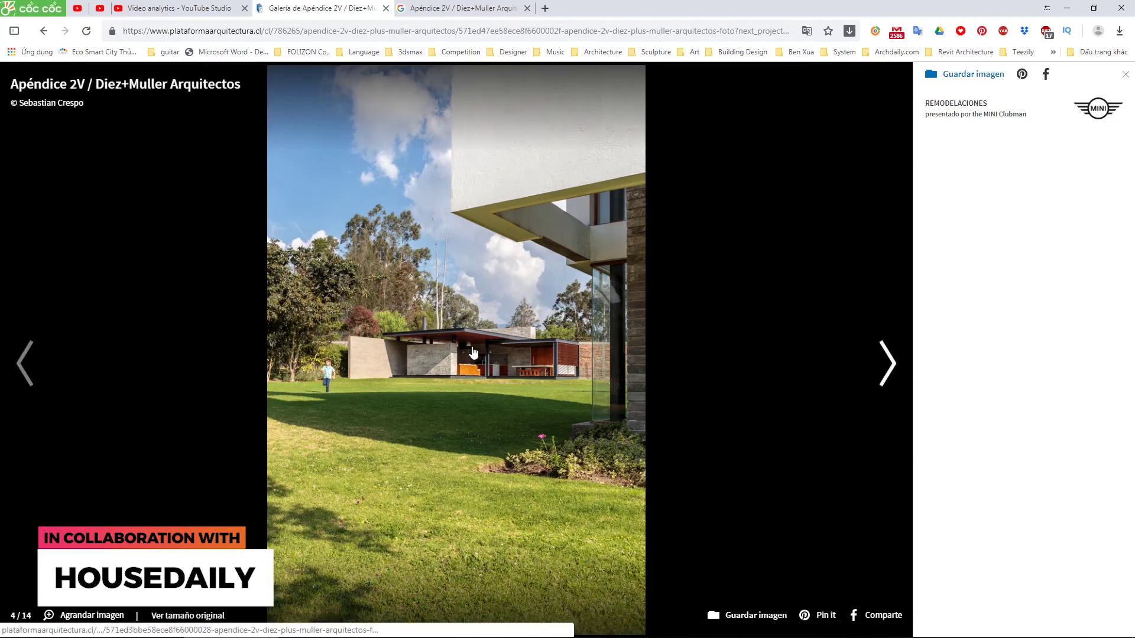
Paste the copied I-beam profile onto the dining room's corner column
left_click(507, 631)
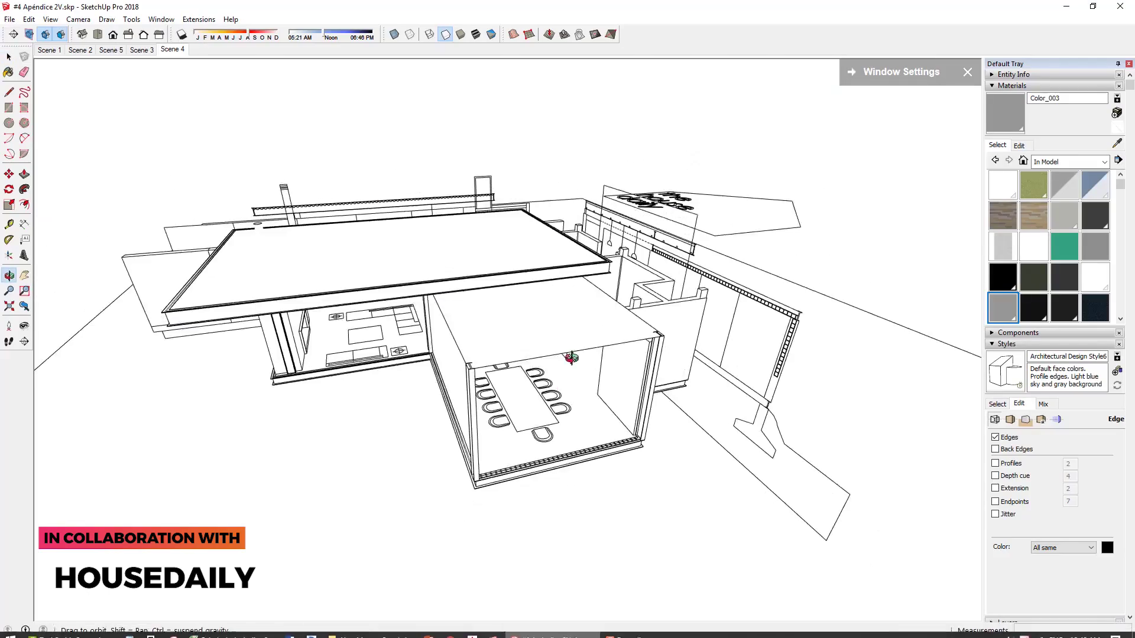
mouse_move(532, 355)
middle_mouse_down()
mouse_move(767, 240)
mouse_move(797, 298)
middle_mouse_up()
scroll(798, 298, "up", 3)
scroll(801, 278, "up", 2)
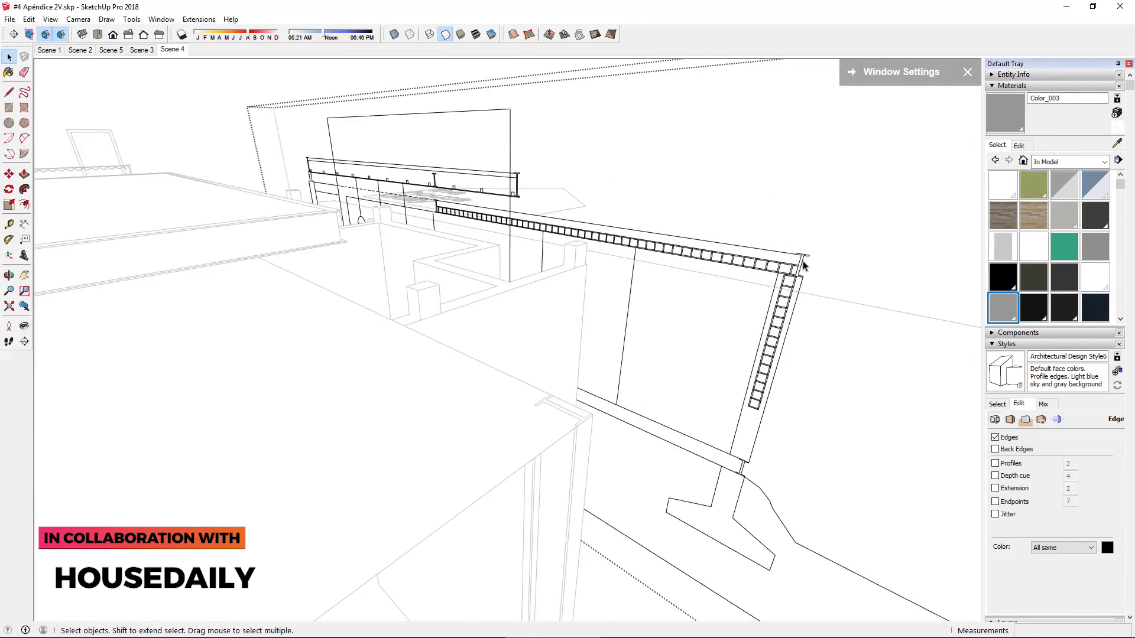
key("ctrl+v")
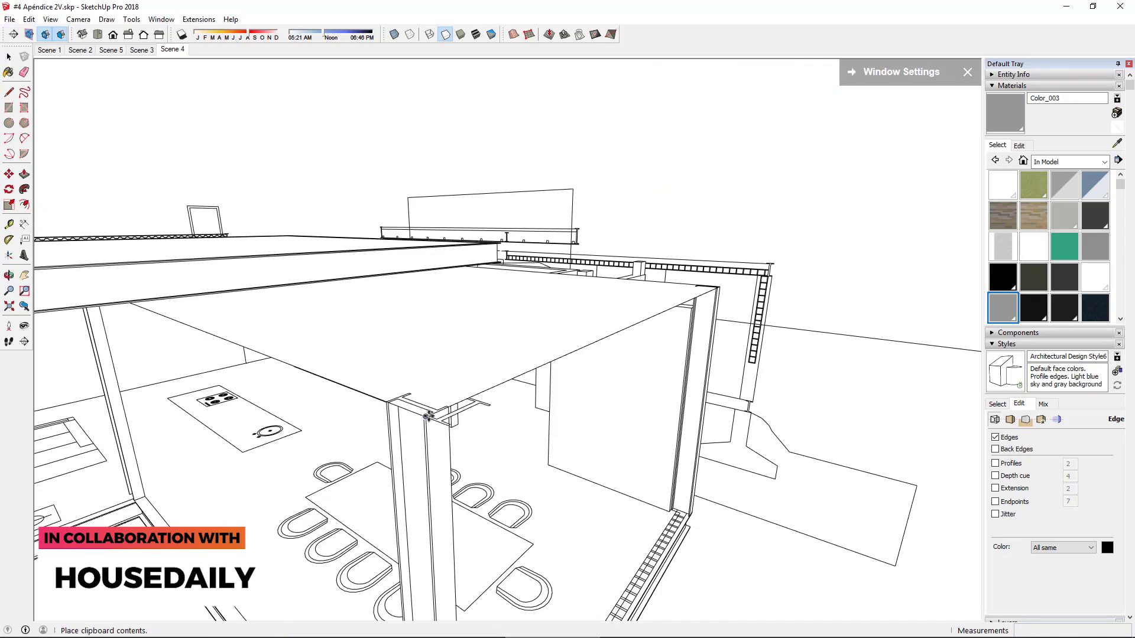
middle_click_drag(448, 407, 505, 408)
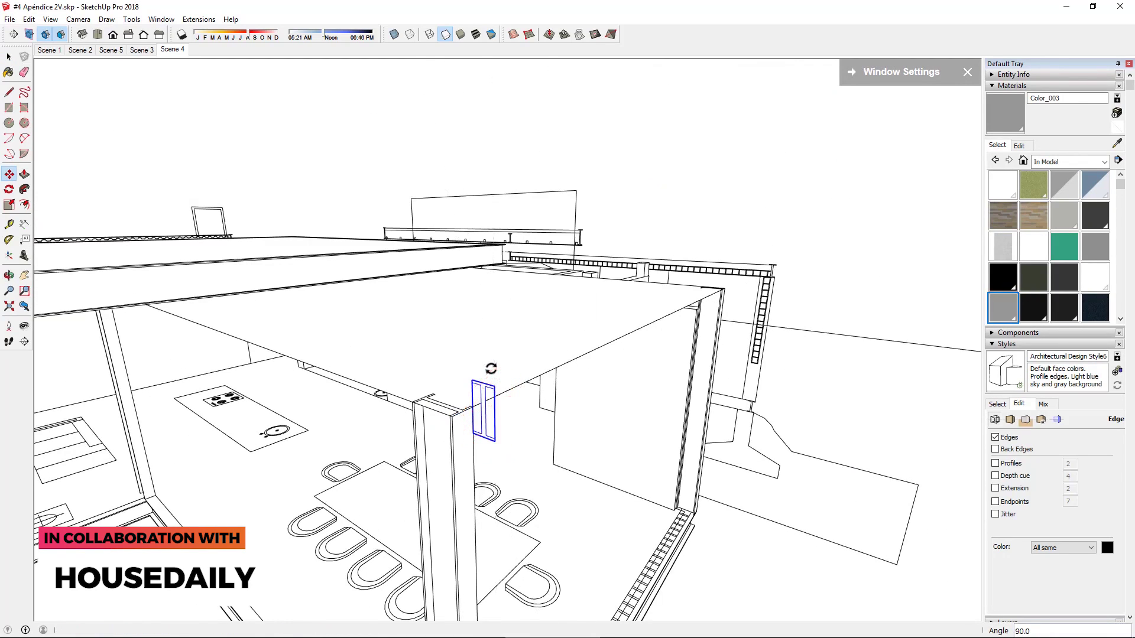
middle_click_drag(492, 368, 500, 379)
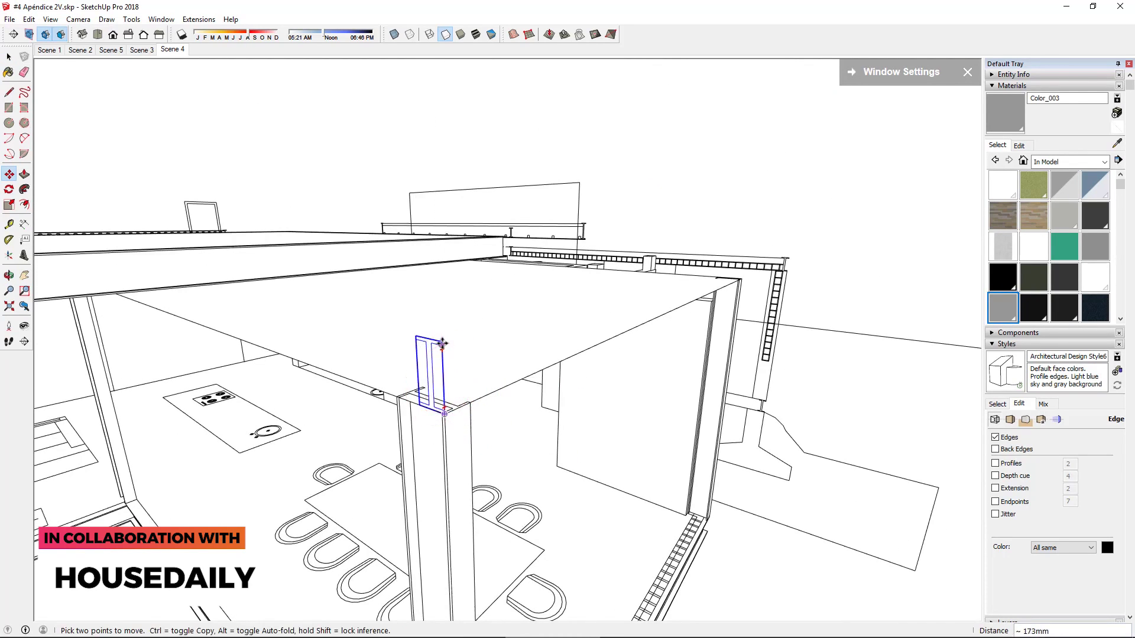
left_click(447, 416)
Move the pasted I-beam profile so it snaps to the column top
middle_click_drag(447, 416, 373, 543)
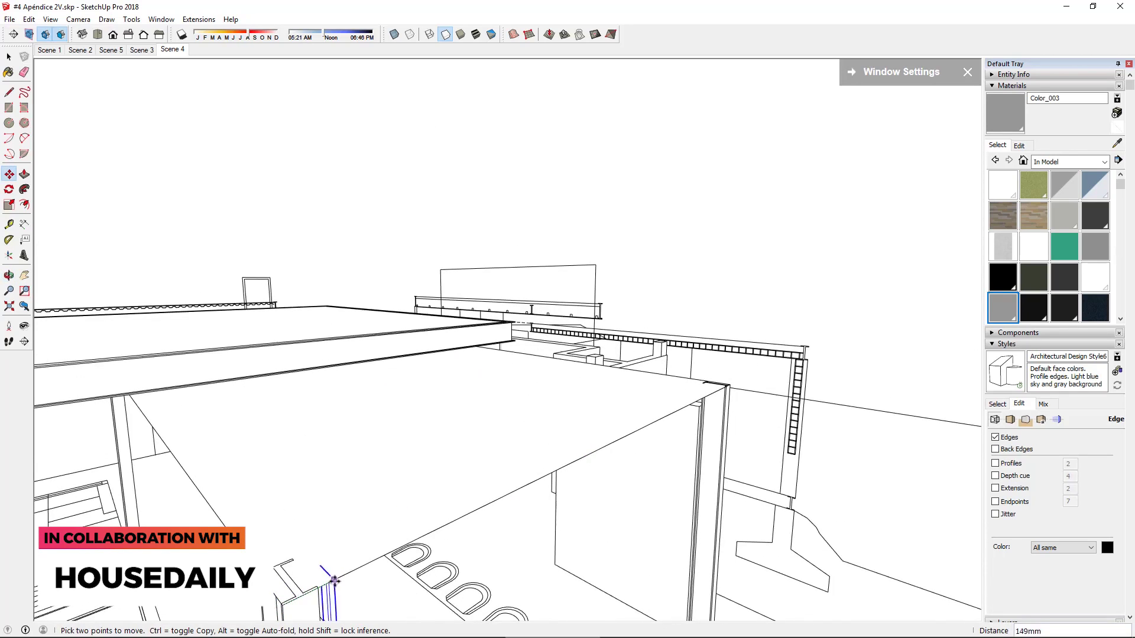
mouse_move(646, 347)
middle_mouse_down()
mouse_move(740, 299)
mouse_move(623, 407)
middle_mouse_up()
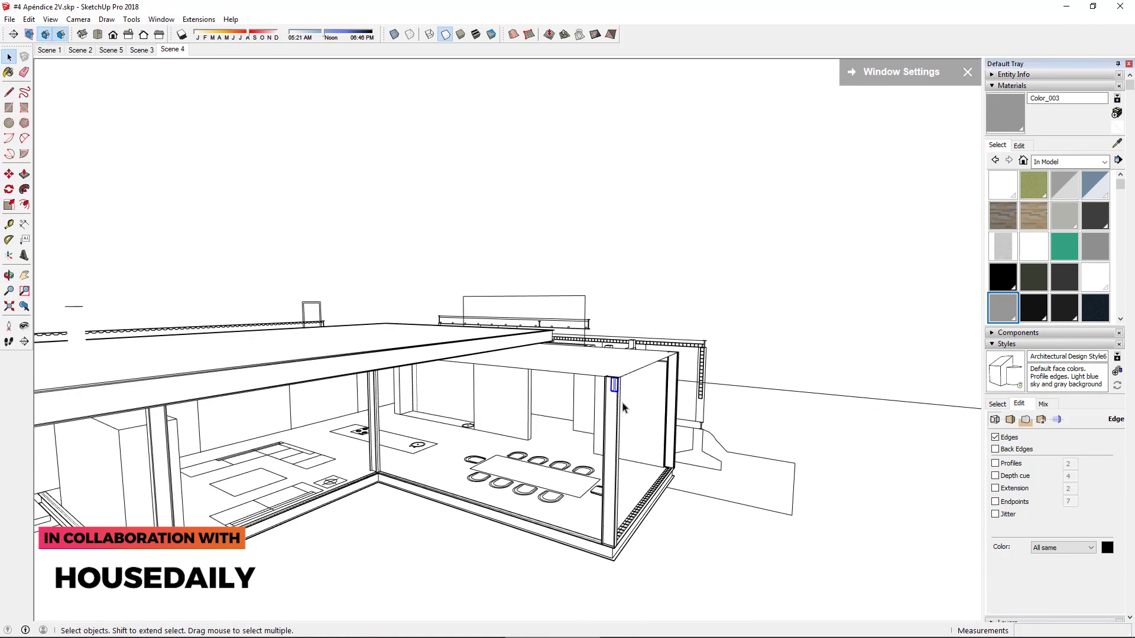
scroll(612, 408, "up", 5)
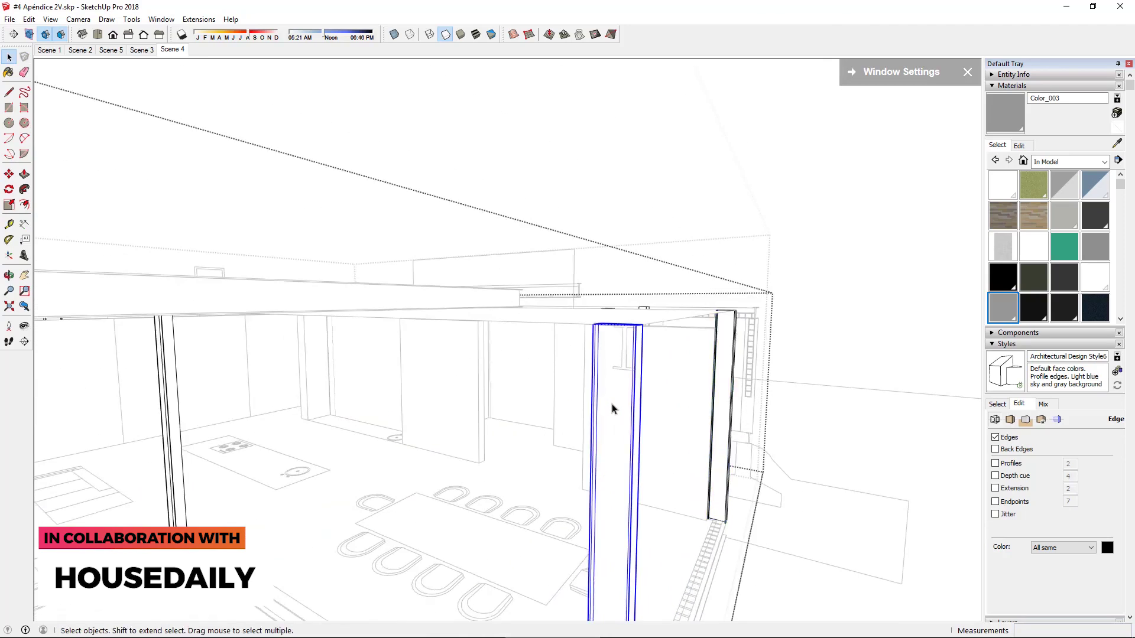
left_click(634, 372)
scroll(634, 371, "up", 2)
scroll(666, 221, "up", 3)
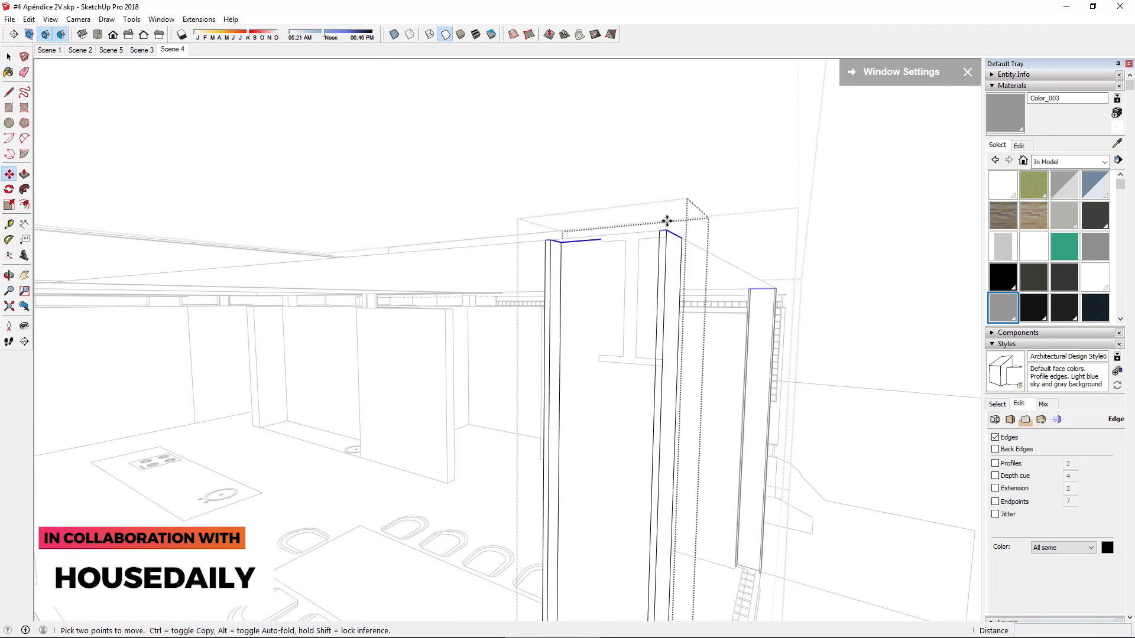
scroll(599, 363, "down", 5)
key("space")
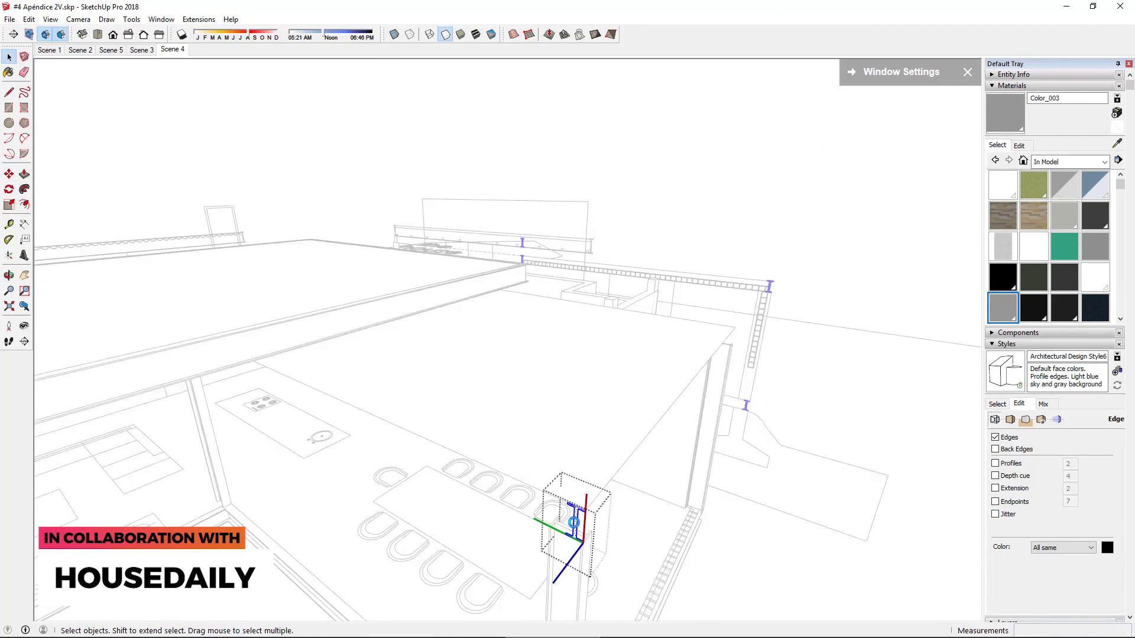
Edit the roof slab component and select the roof frame's top rectangle
double_click(576, 525)
right_click(578, 494)
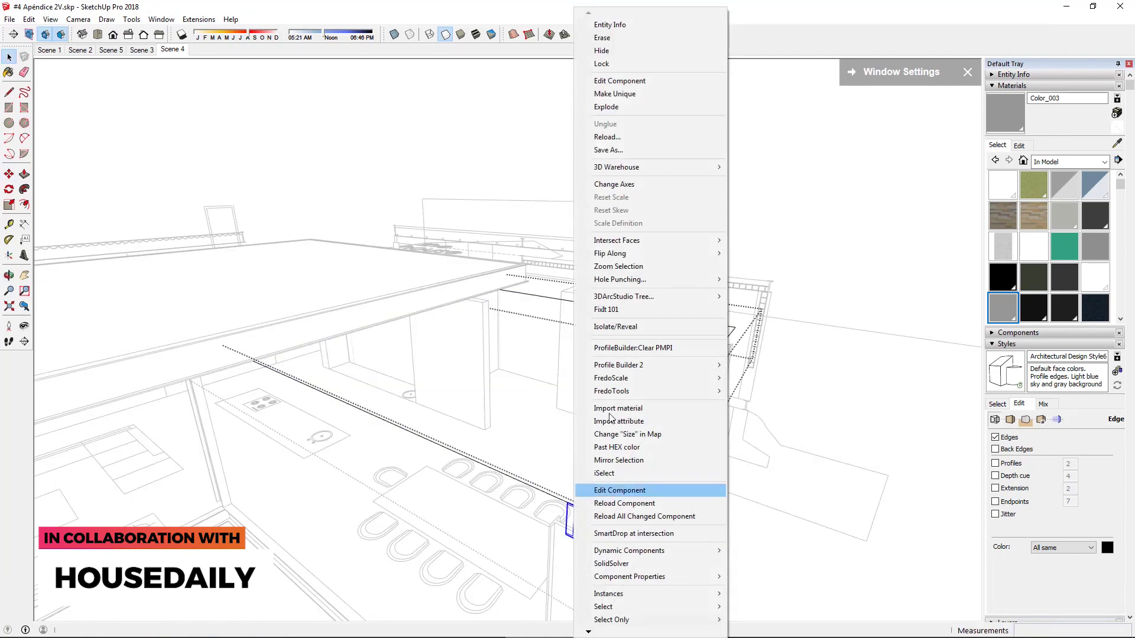
left_click(597, 490)
left_click(573, 360)
scroll(572, 500, "up", 1)
scroll(572, 499, "up", 1)
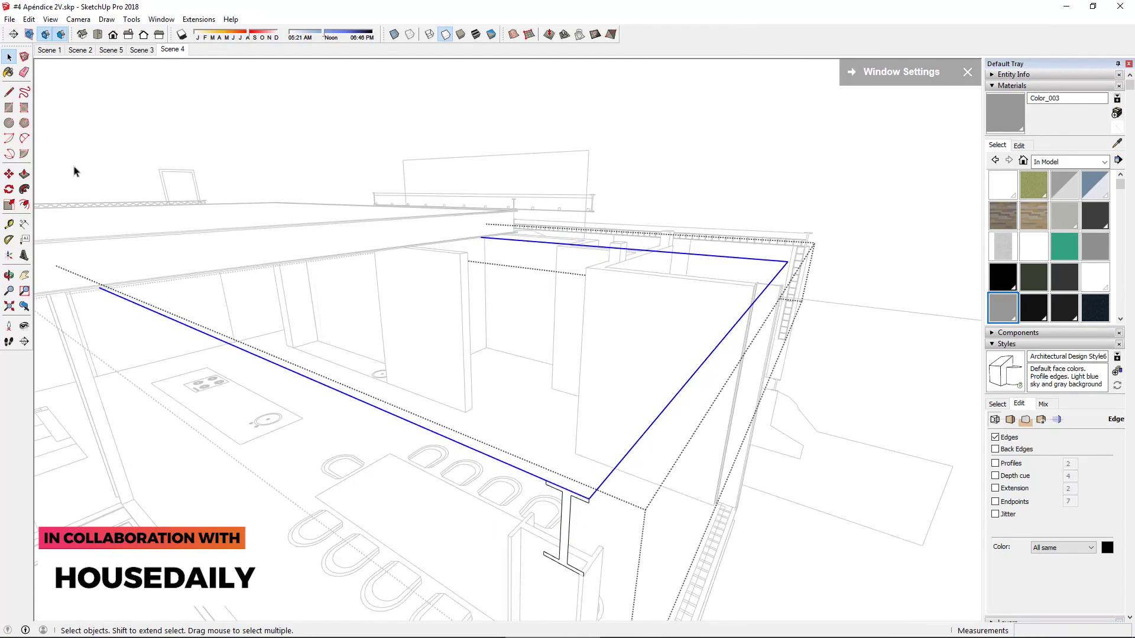
mouse_move(604, 473)
middle_mouse_down()
mouse_move(545, 392)
mouse_move(581, 433)
mouse_move(554, 384)
mouse_move(941, 332)
middle_mouse_up()
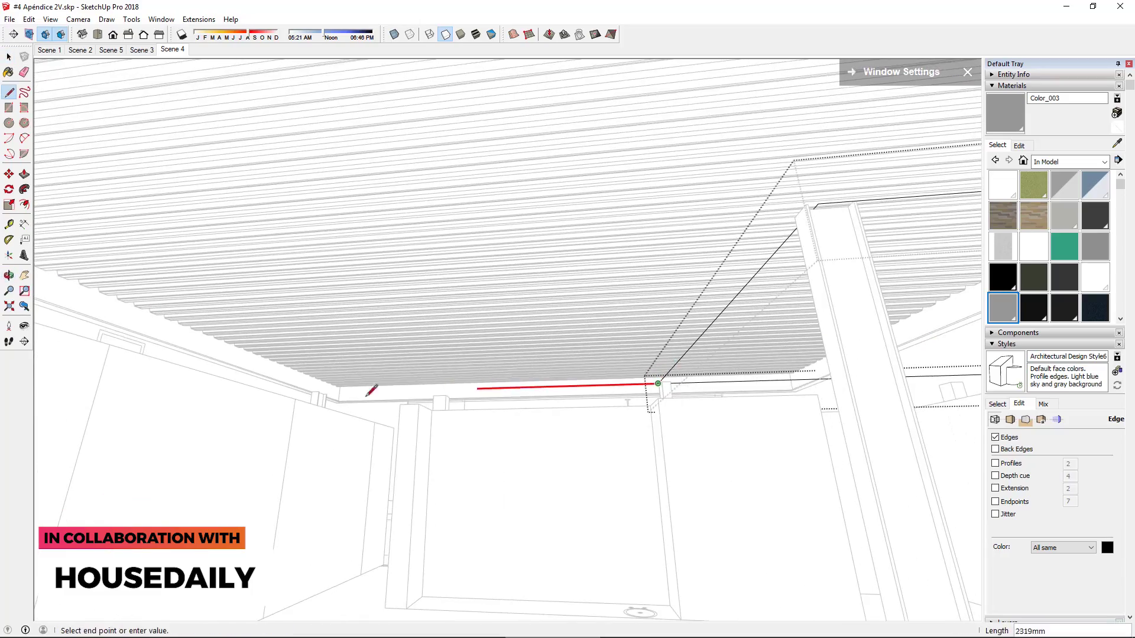
Rotate and move the I-beam profile onto the column top at the roof edge
mouse_move(327, 393)
middle_mouse_down()
mouse_move(398, 398)
mouse_move(400, 421)
mouse_move(438, 449)
middle_mouse_up()
key("space")
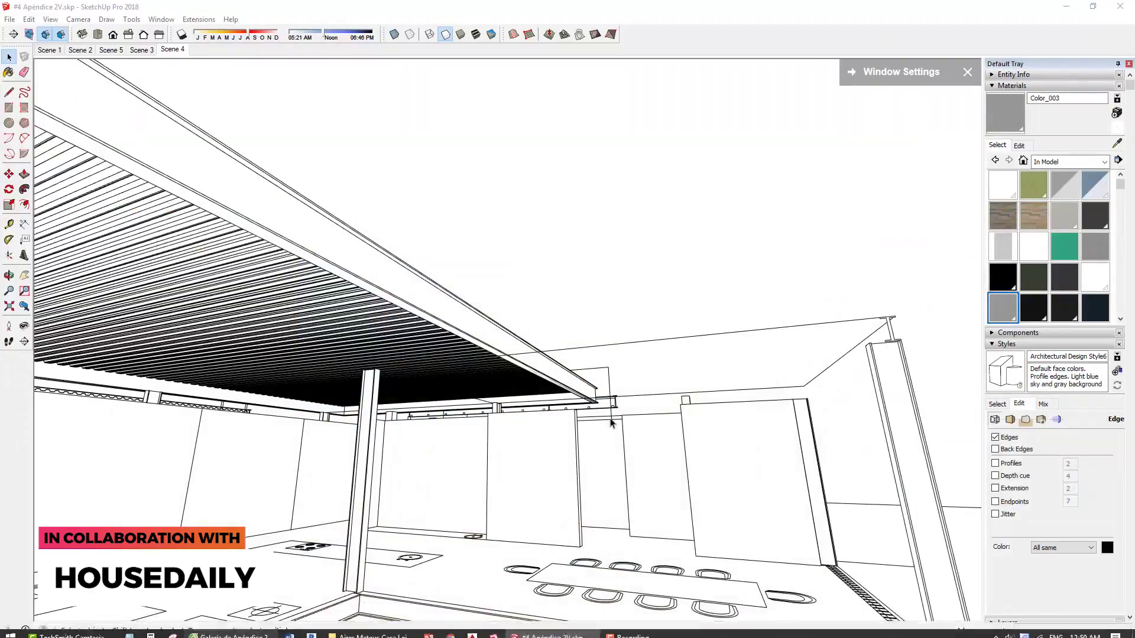
mouse_move(608, 418)
middle_mouse_down()
mouse_move(559, 395)
mouse_move(756, 329)
mouse_move(326, 342)
middle_mouse_up()
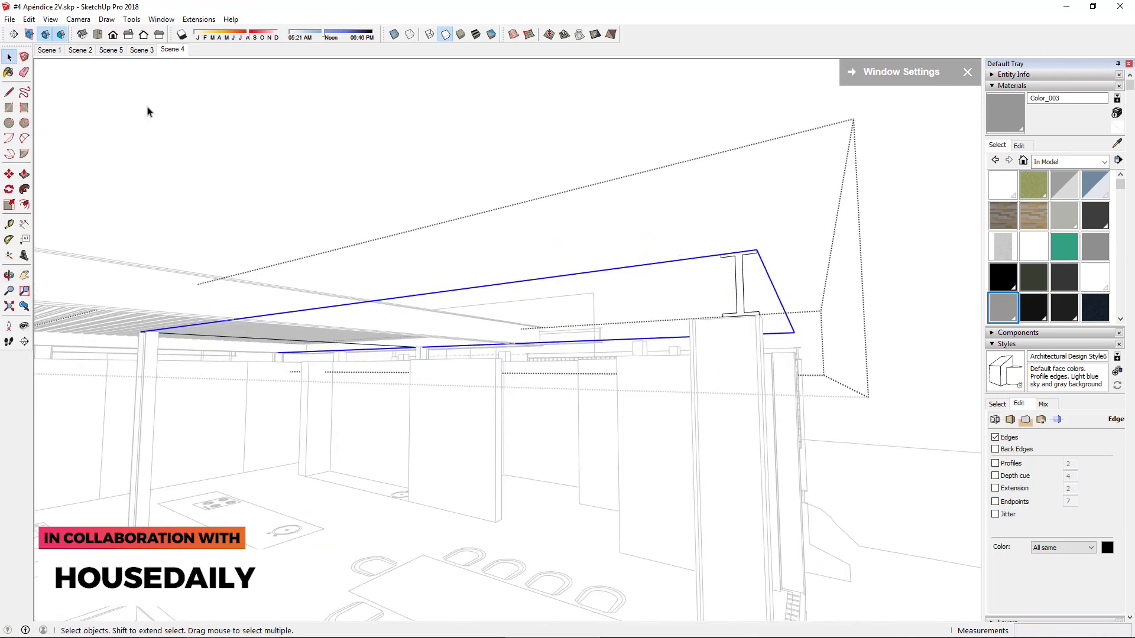
mouse_move(724, 312)
middle_mouse_down()
mouse_move(656, 431)
mouse_move(863, 160)
mouse_move(822, 284)
mouse_move(735, 429)
mouse_move(761, 418)
mouse_move(648, 559)
mouse_move(641, 545)
mouse_move(583, 532)
mouse_move(563, 565)
middle_mouse_up()
scroll(735, 429, "up", 3)
left_click(735, 428)
key("m")
key("q")
key("m")
scroll(659, 531, "up", 1)
key("m")
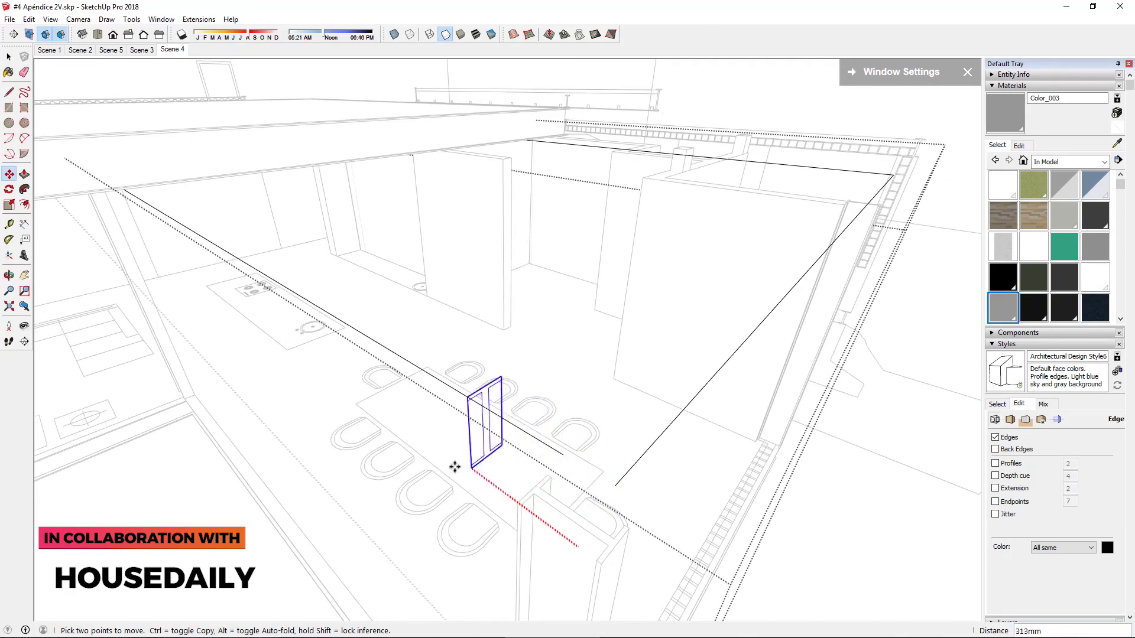
Orbit toward the ceiling beams to inspect the repositioned I-beam profile
mouse_move(454, 467)
middle_mouse_down()
mouse_move(567, 319)
mouse_move(471, 284)
middle_mouse_up()
scroll(396, 377, "down", 3)
key("space")
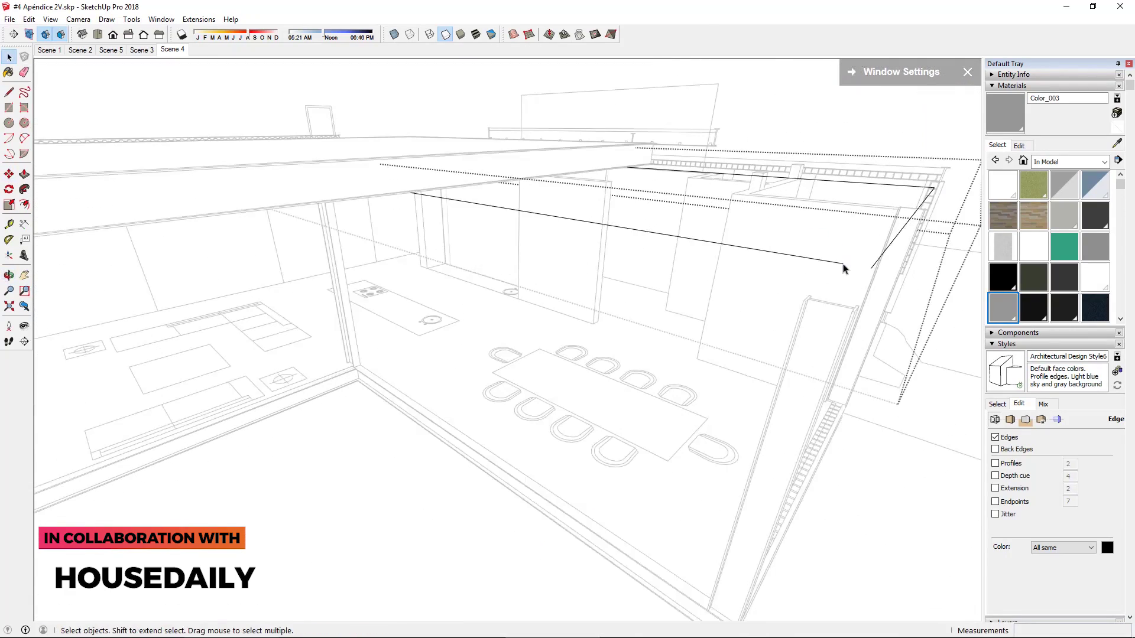
middle_click_drag(843, 262, 621, 190)
scroll(451, 172, "up", 3)
key("space")
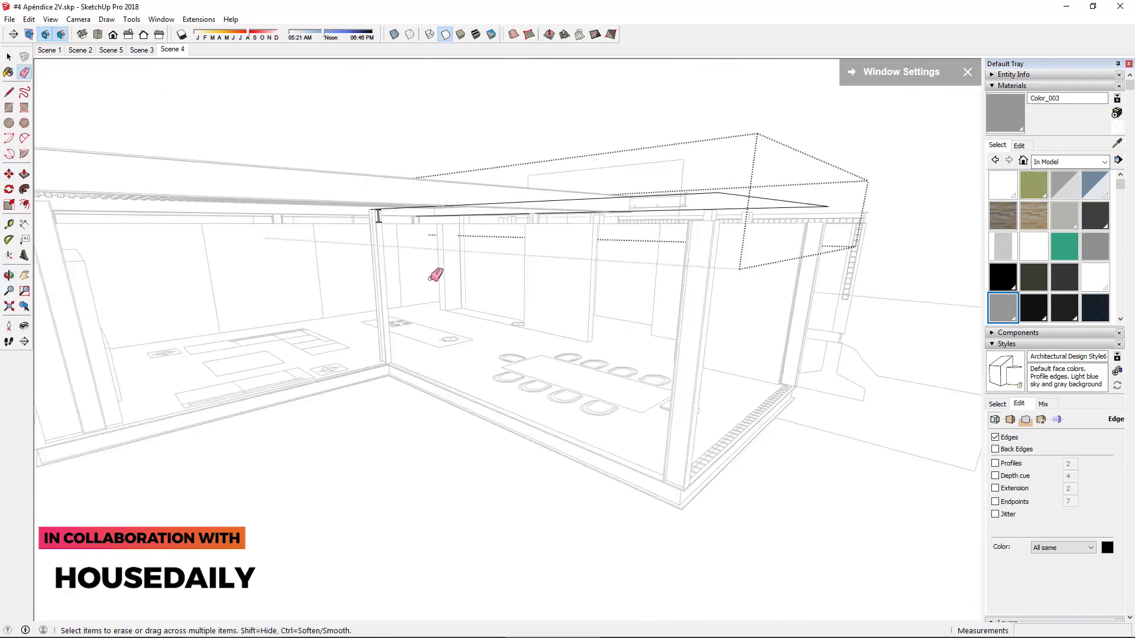
scroll(379, 230, "up", 3)
scroll(379, 231, "down", 5)
scroll(372, 232, "up", 5)
Select the roof-edge beam from an exterior view of the pergola
right_click(374, 227)
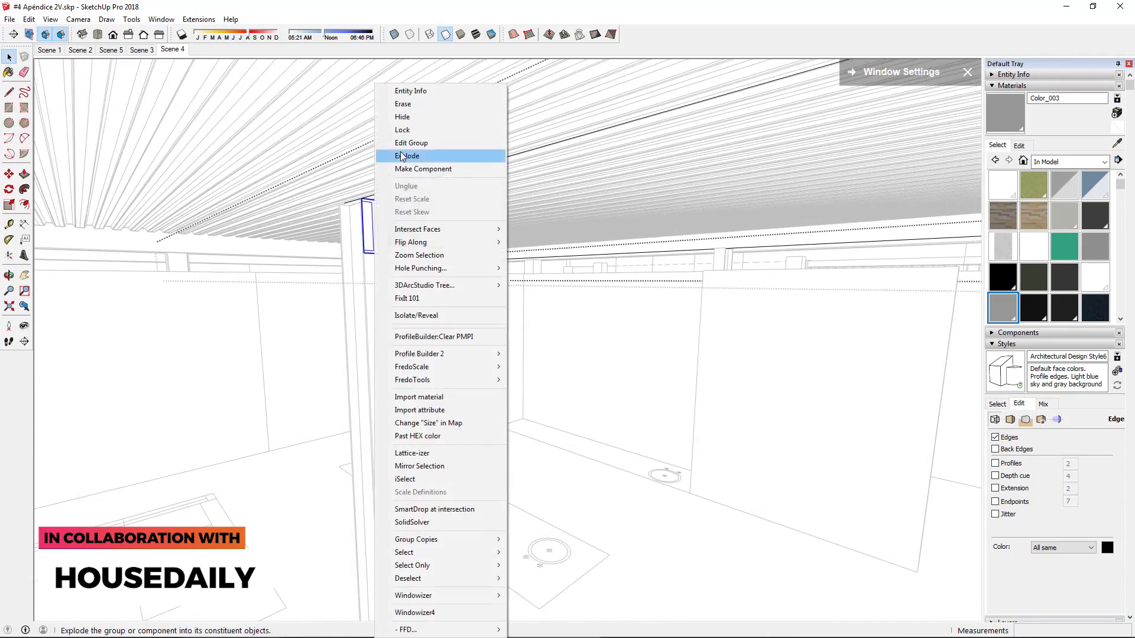
key("Escape")
key("e")
scroll(375, 249, "down", 2)
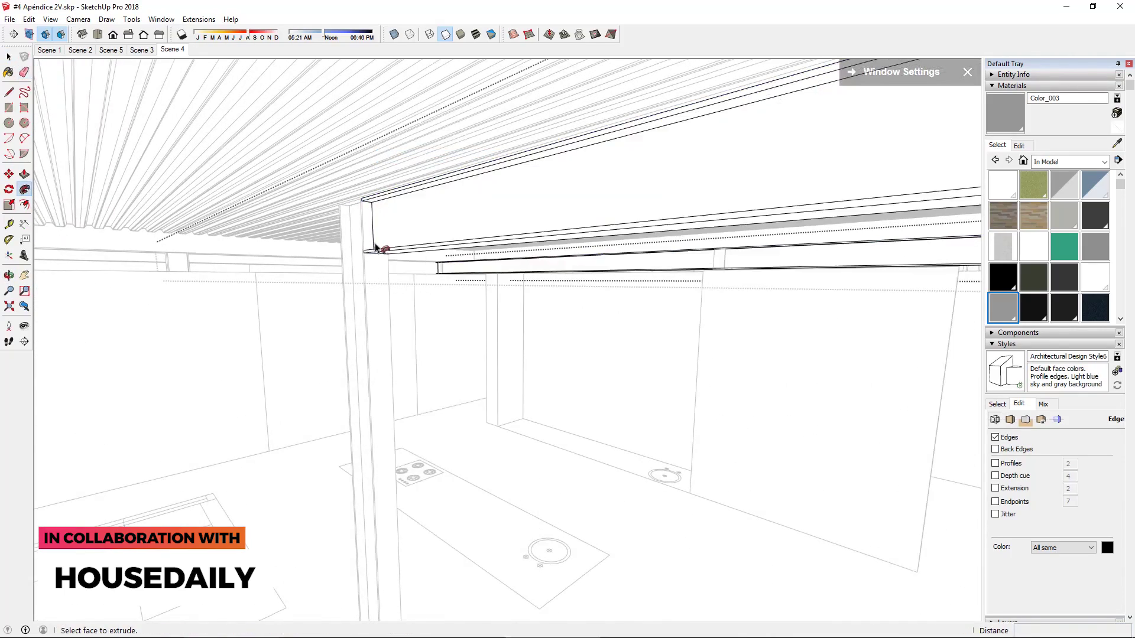
mouse_move(375, 248)
middle_mouse_down()
mouse_move(236, 221)
mouse_move(561, 217)
mouse_move(540, 268)
mouse_move(443, 296)
mouse_move(771, 280)
middle_mouse_up()
left_click(771, 279)
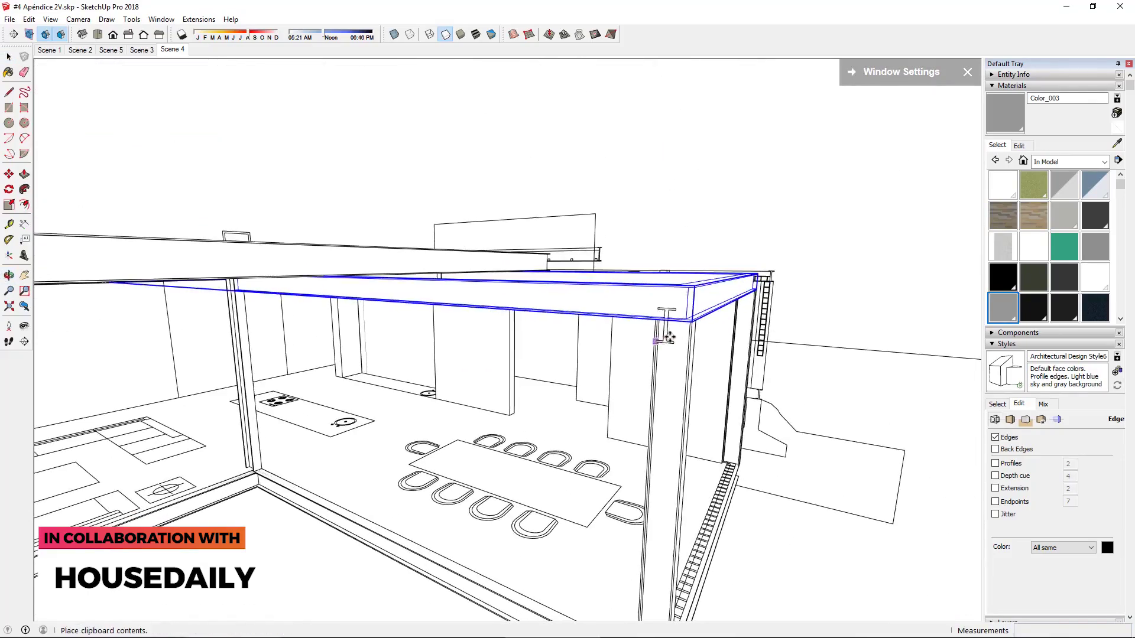
scroll(663, 317, "up", 5)
Move the roof-edge beam to line up with the I-beam under the slats
key("m")
mouse_move(663, 317)
middle_mouse_down()
mouse_move(520, 157)
mouse_move(515, 222)
mouse_move(361, 189)
middle_mouse_up()
scroll(494, 108, "up", 2)
left_click(494, 108)
scroll(492, 95, "up", 2)
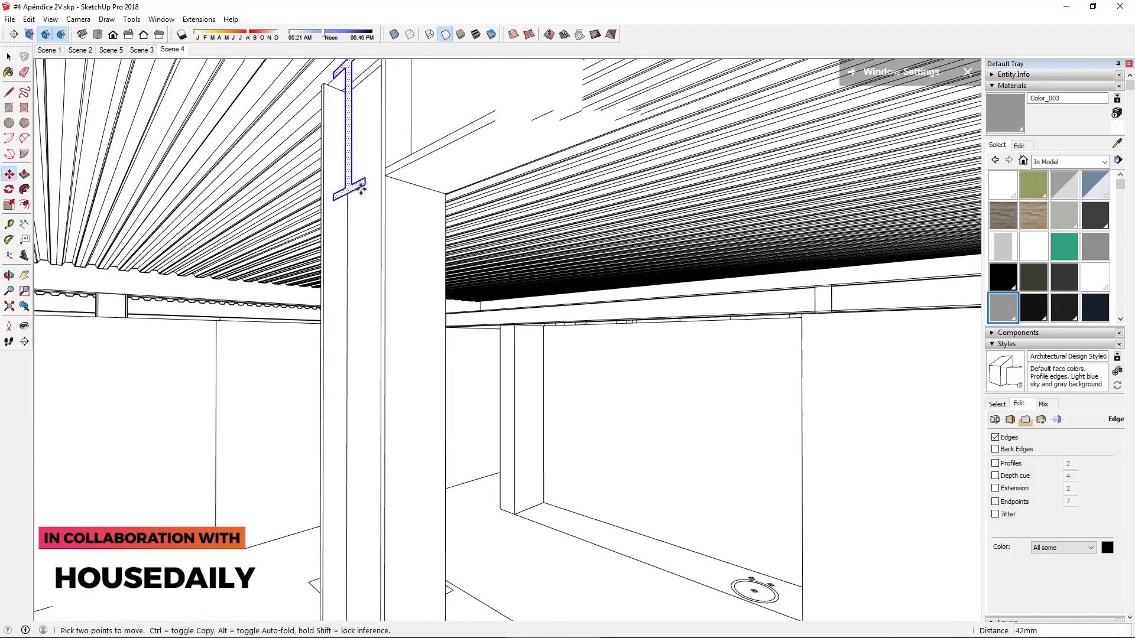
middle_click_drag(650, 284, 502, 245)
scroll(697, 337, "down", 3)
scroll(631, 291, "up", 3)
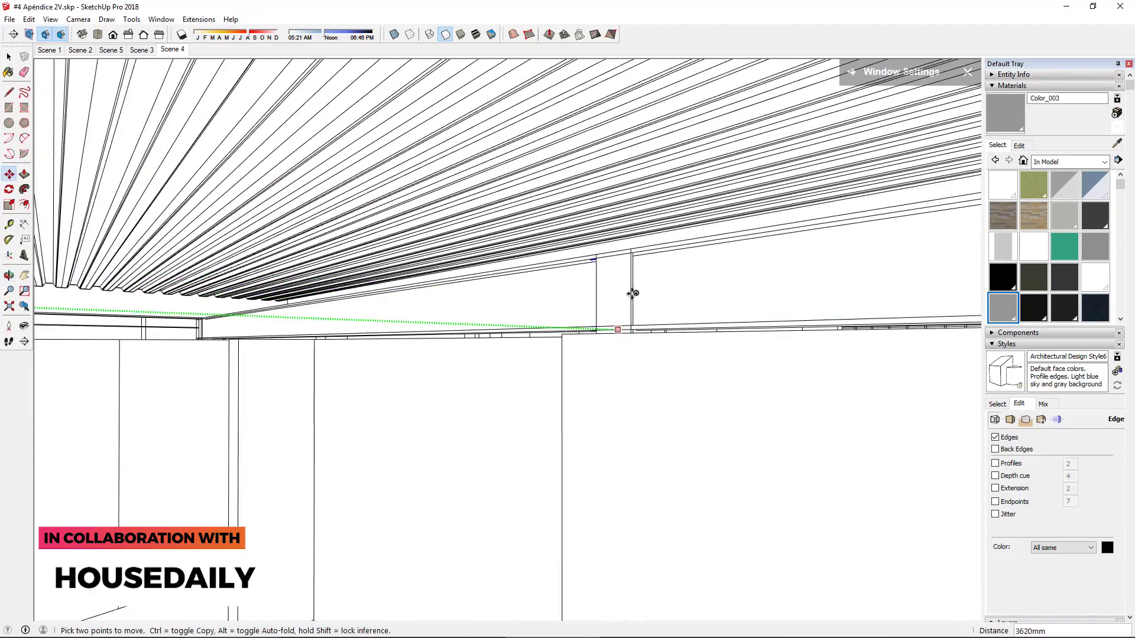
mouse_move(631, 292)
middle_mouse_down()
mouse_move(667, 294)
mouse_move(544, 359)
mouse_move(532, 297)
mouse_move(286, 266)
mouse_move(291, 284)
middle_mouse_up()
Push/pull the beam faces and select the railing group under the ceiling
key("p")
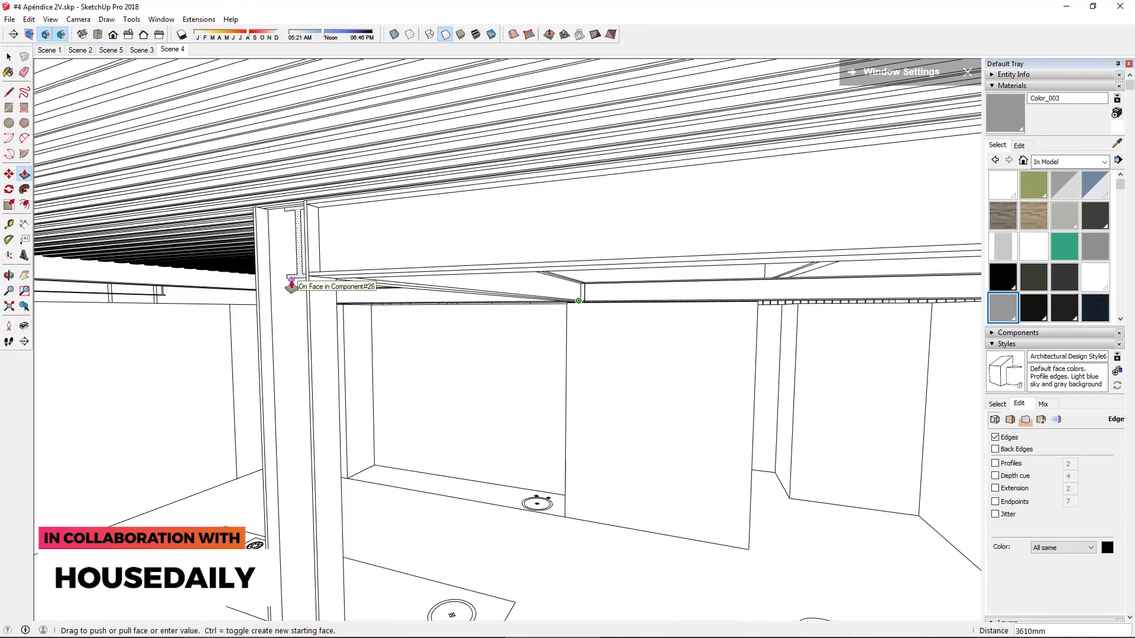
right_click(412, 292)
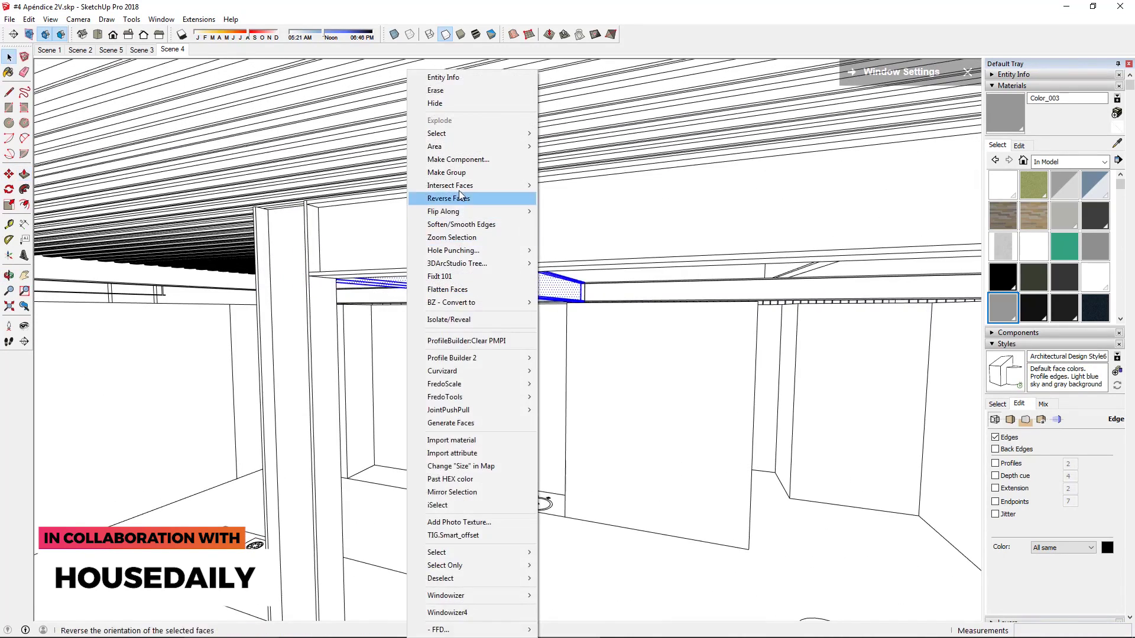
mouse_move(458, 190)
middle_mouse_down()
mouse_move(497, 154)
mouse_move(667, 270)
mouse_move(385, 354)
mouse_move(714, 320)
mouse_move(495, 309)
mouse_move(550, 266)
mouse_move(538, 330)
mouse_move(477, 342)
mouse_move(836, 322)
middle_mouse_up()
left_click(739, 319)
key("r")
scroll(603, 326, "up", 5)
scroll(836, 322, "up", 5)
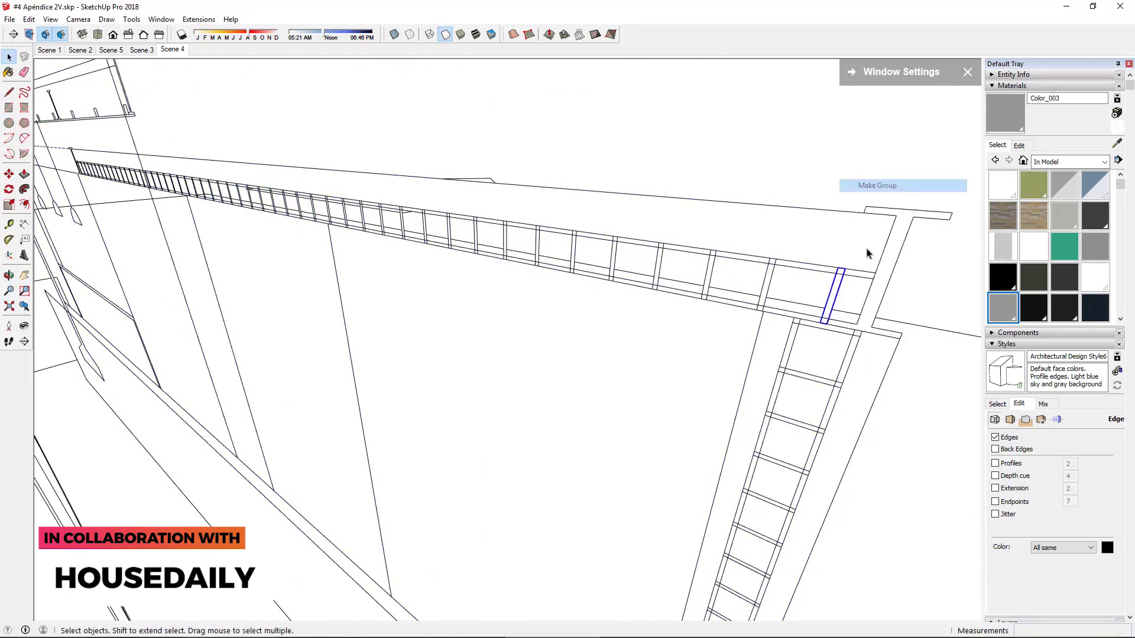
Copy the railing bar inside its group and array it into 40 copies (x40)
right_click(834, 290)
key("Escape")
key("m")
scroll(849, 259, "up", 1)
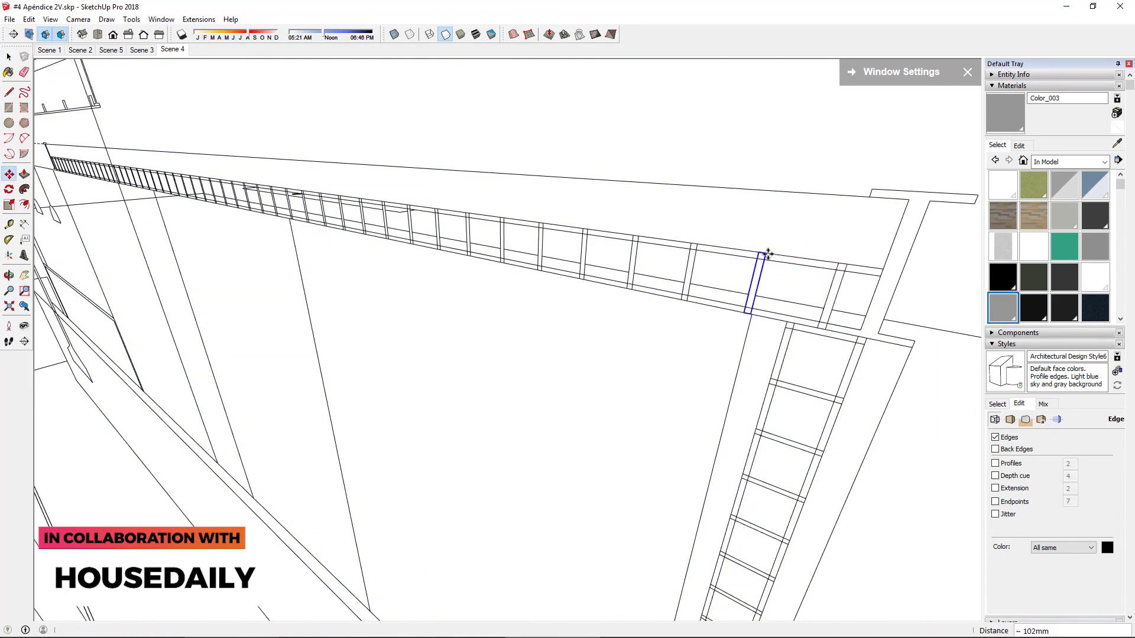
right_click(816, 296)
left_click(840, 115)
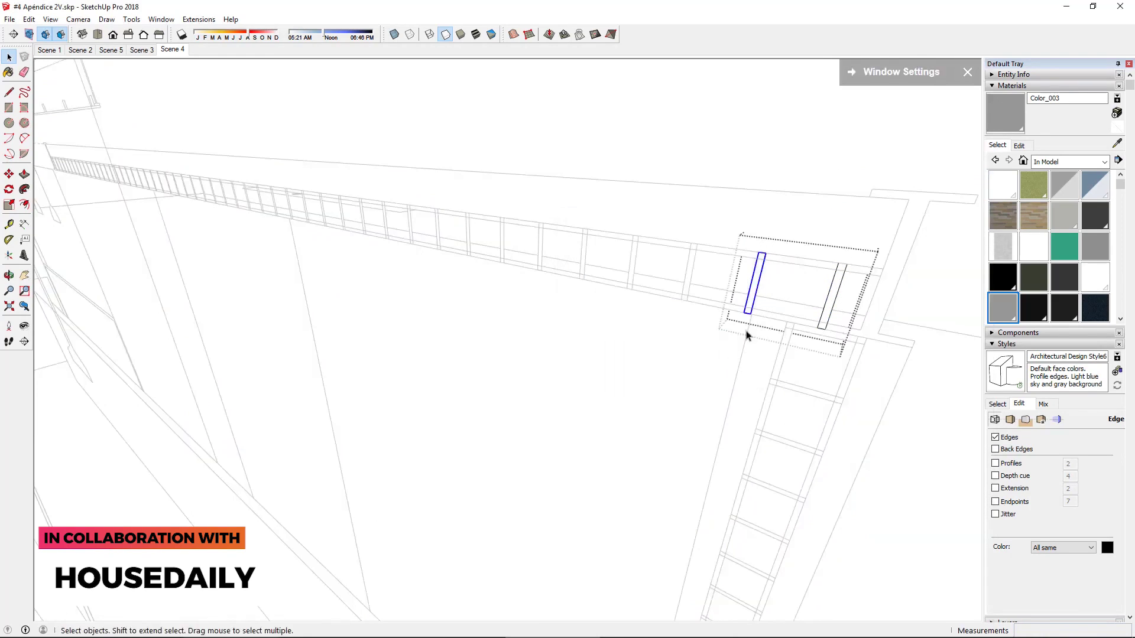
left_click(698, 243)
scroll(697, 243, "down", 3)
type("x40")
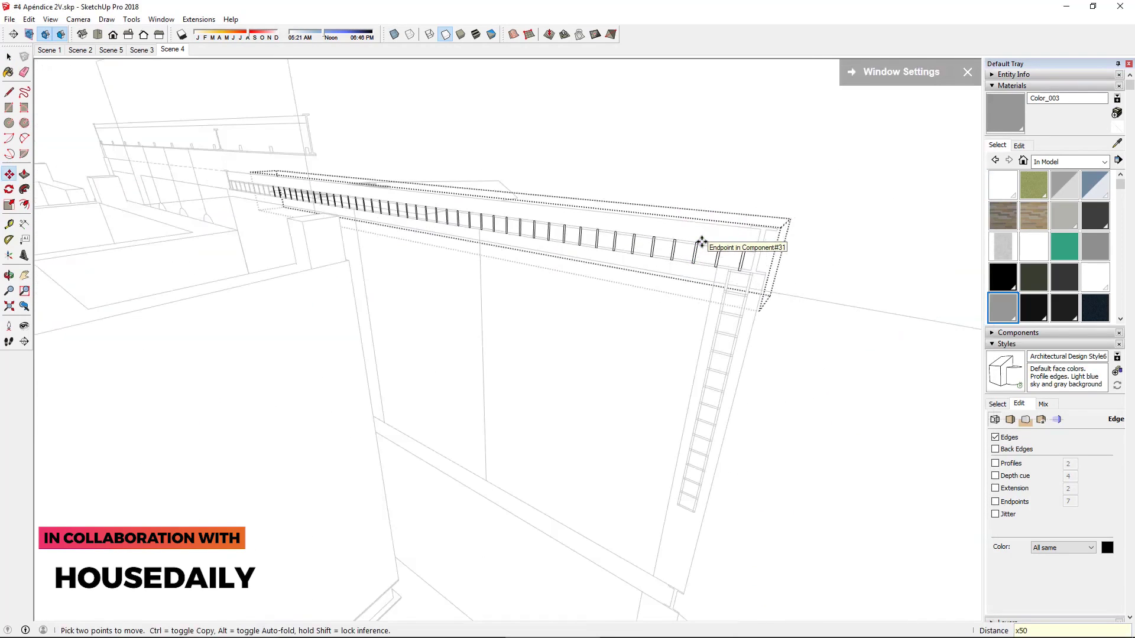
key("Return")
key("space")
scroll(233, 178, "up", 3)
scroll(298, 220, "up", 3)
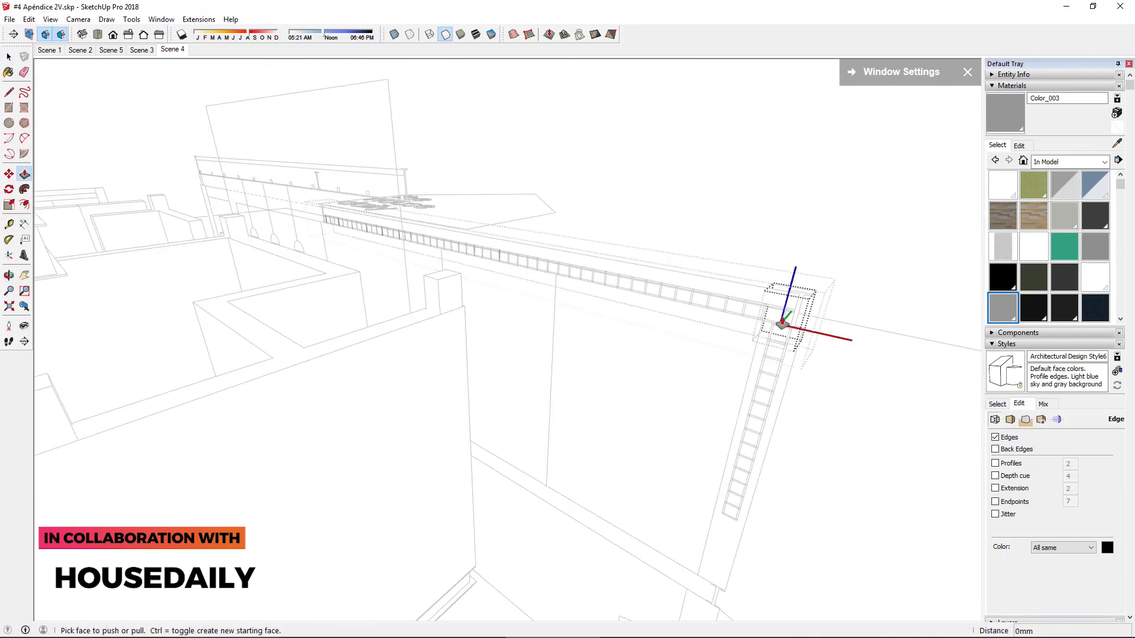
scroll(656, 327, "down", 3)
Move the louvre roof onto the pergola beams, checking it from aerial and side views
mouse_move(654, 301)
middle_mouse_down()
mouse_move(195, 355)
mouse_move(353, 337)
middle_mouse_up()
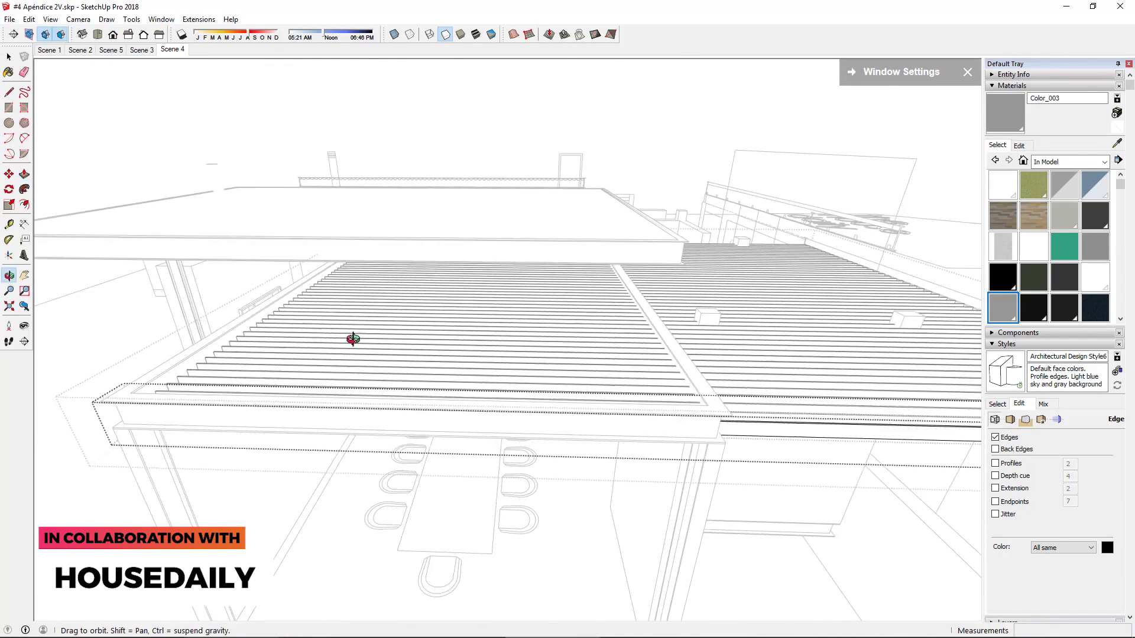
key("space")
key("m")
middle_click_drag(722, 388, 945, 426)
scroll(639, 406, "up", 3)
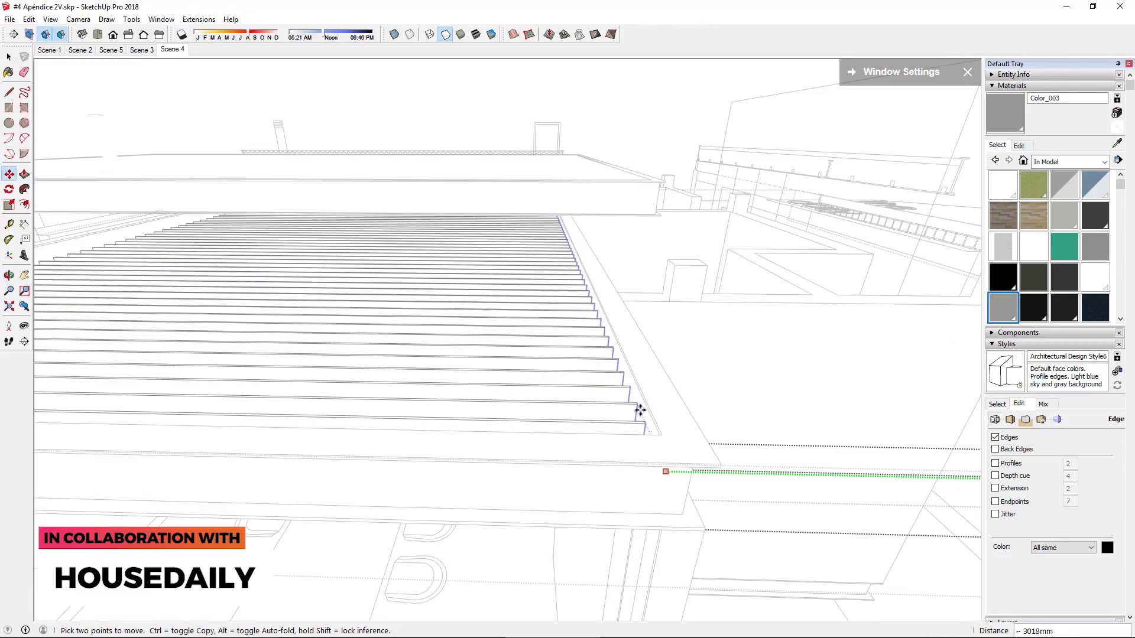
mouse_move(639, 406)
middle_mouse_down()
mouse_move(941, 486)
mouse_move(540, 347)
mouse_move(500, 173)
mouse_move(561, 504)
middle_mouse_up()
scroll(540, 337, "up", 2)
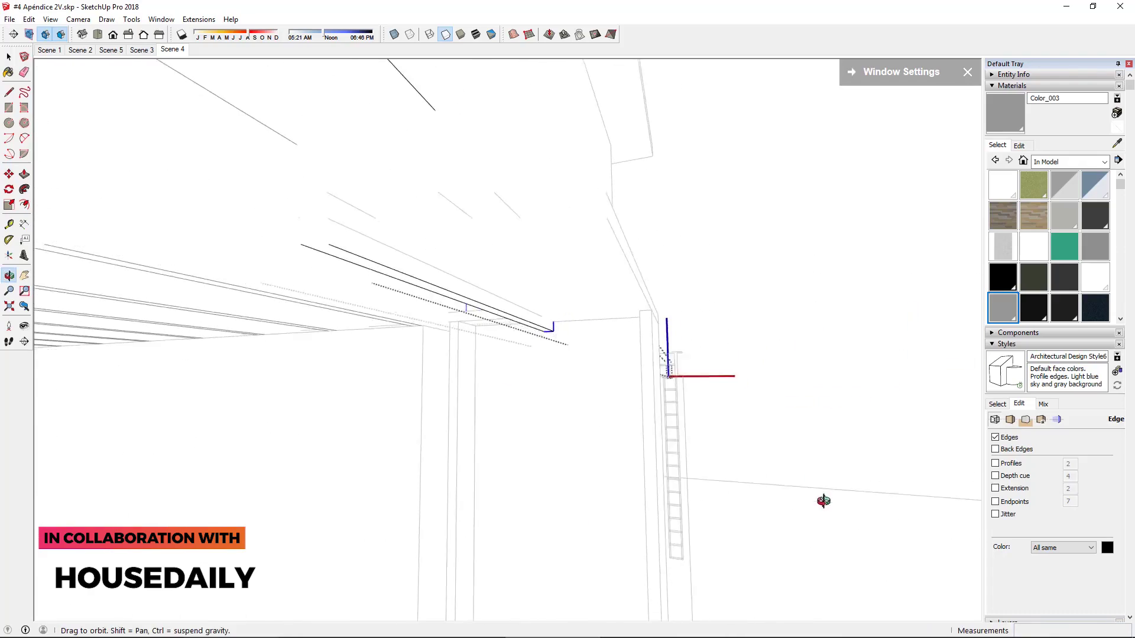
scroll(650, 443, "down", 5)
mouse_move(491, 394)
middle_mouse_down()
mouse_move(570, 377)
mouse_move(292, 301)
mouse_move(349, 378)
middle_mouse_up()
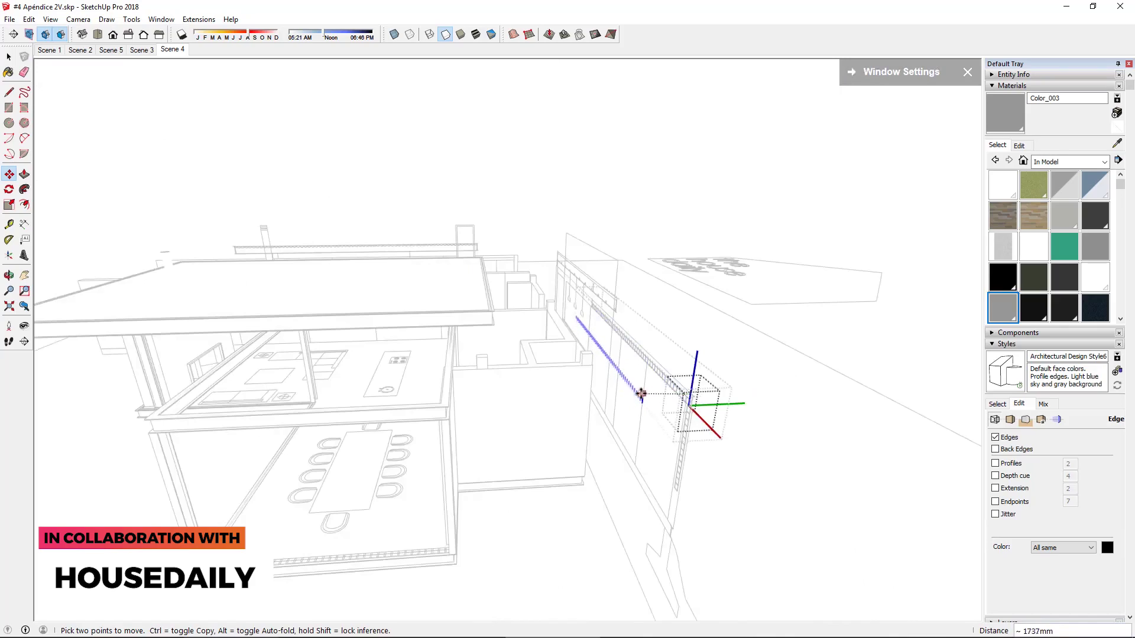
mouse_move(435, 400)
middle_mouse_down()
mouse_move(699, 436)
mouse_move(435, 436)
mouse_move(604, 412)
middle_mouse_up()
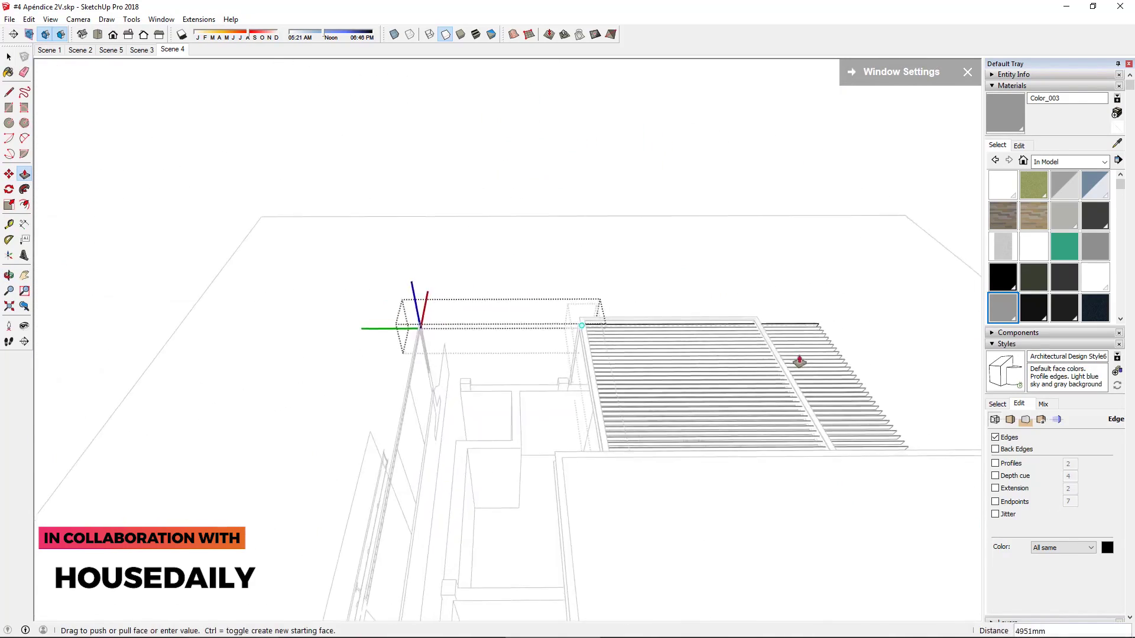
key("space")
mouse_move(799, 362)
middle_mouse_down()
mouse_move(661, 388)
mouse_move(625, 332)
mouse_move(577, 406)
mouse_move(597, 462)
mouse_move(547, 420)
mouse_move(553, 400)
mouse_move(431, 438)
mouse_move(68, 469)
middle_mouse_up()
key("space")
Move the selected slats into position on the slatted roof
right_click(520, 195)
mouse_move(520, 195)
middle_mouse_down()
mouse_move(438, 363)
mouse_move(420, 472)
mouse_move(451, 182)
middle_mouse_up()
scroll(451, 182, "up", 3)
scroll(297, 177, "up", 3)
key("m")
left_click(331, 228)
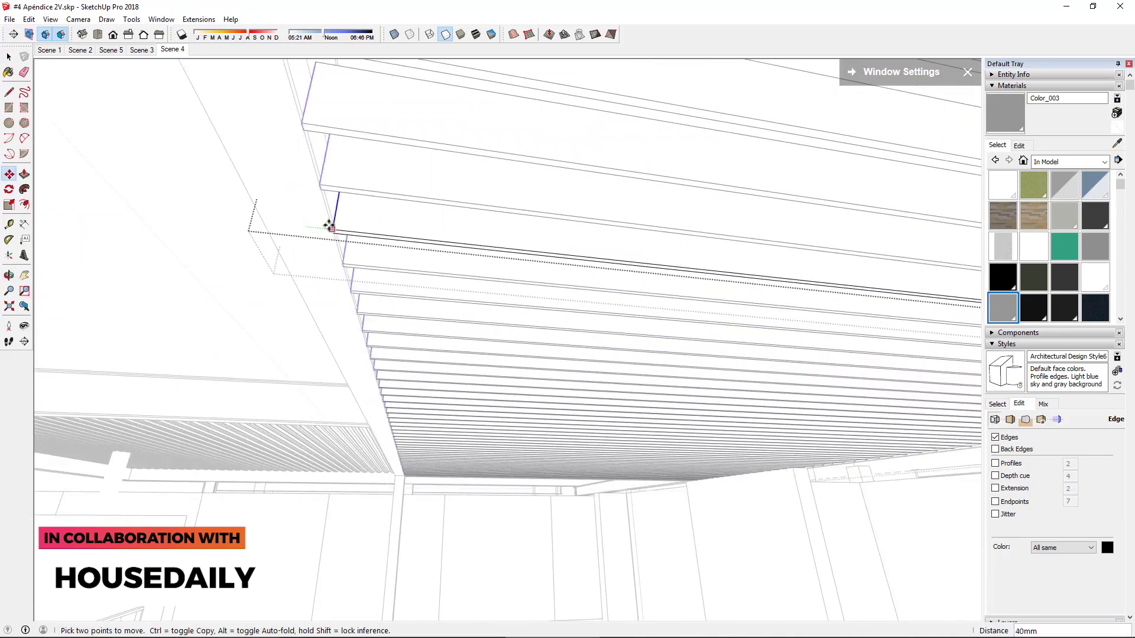
scroll(320, 237, "down", 3)
scroll(602, 313, "down", 5)
scroll(712, 304, "down", 4)
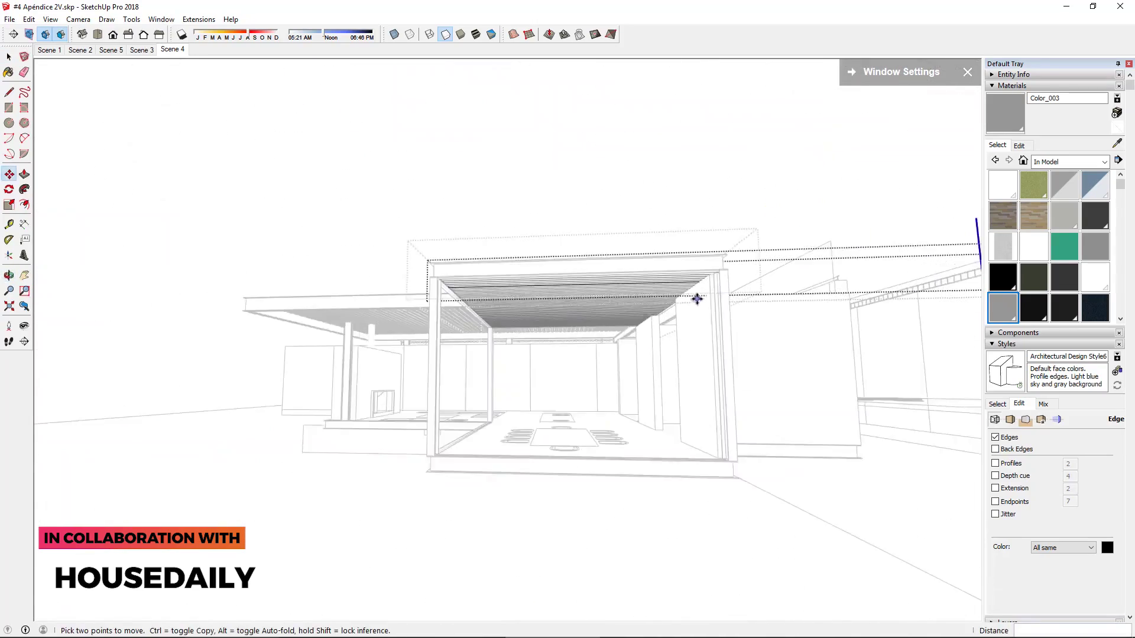
key("space")
scroll(662, 207, "up", 5)
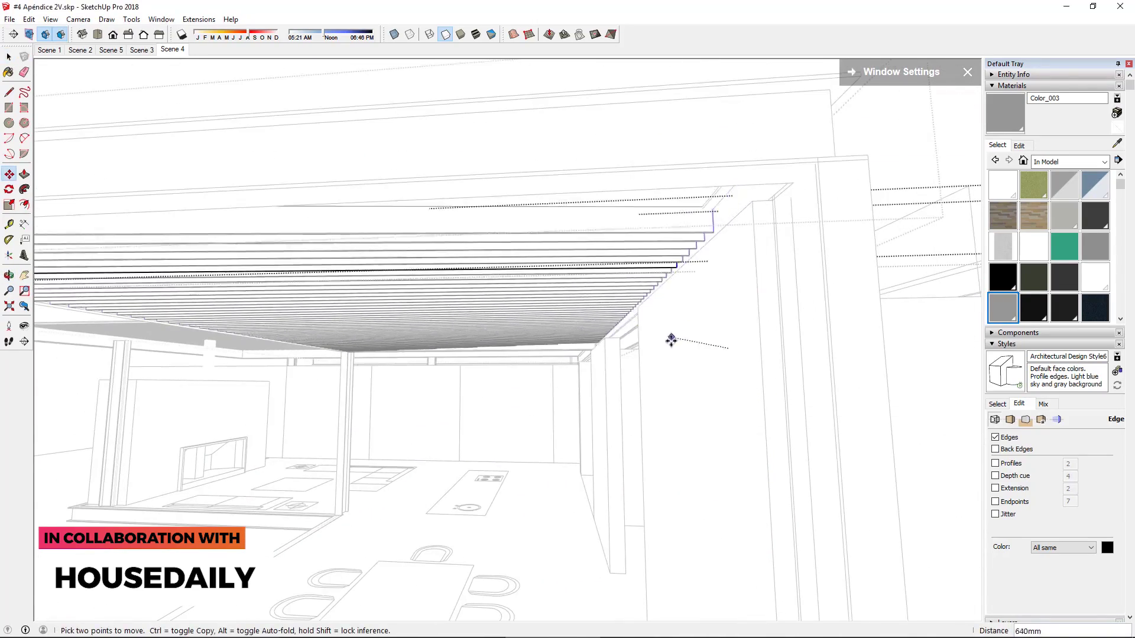
key("space")
scroll(697, 405, "down", 5)
Select one roof slat and rotate it across the others
middle_click_drag(697, 406, 325, 577)
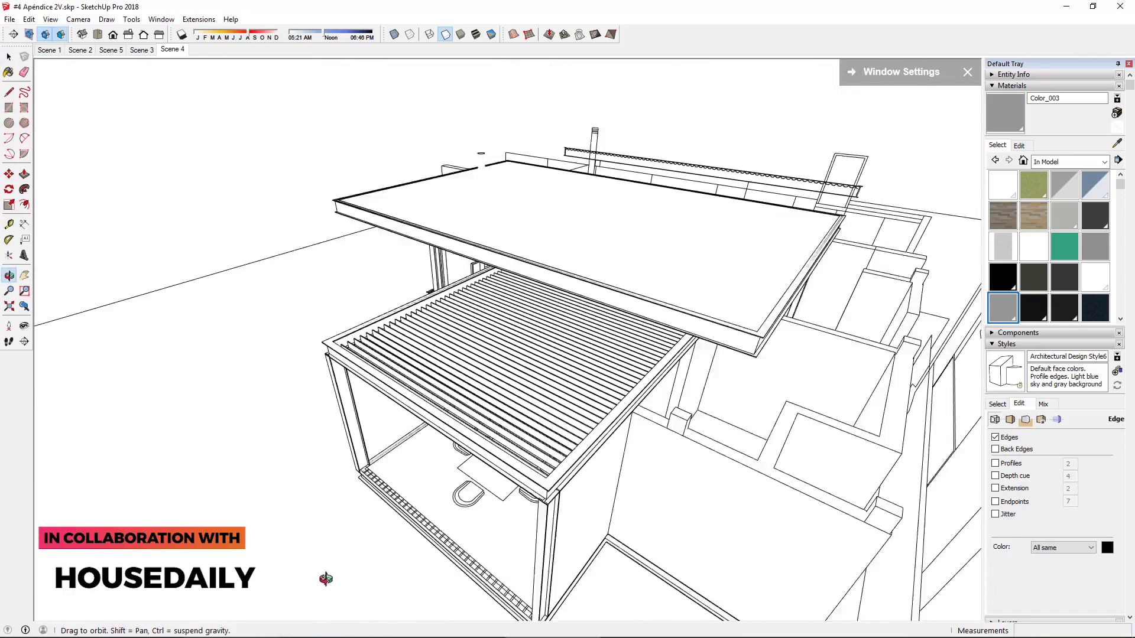
scroll(321, 359, "up", 8)
left_click(321, 359)
middle_click_drag(321, 359, 479, 253)
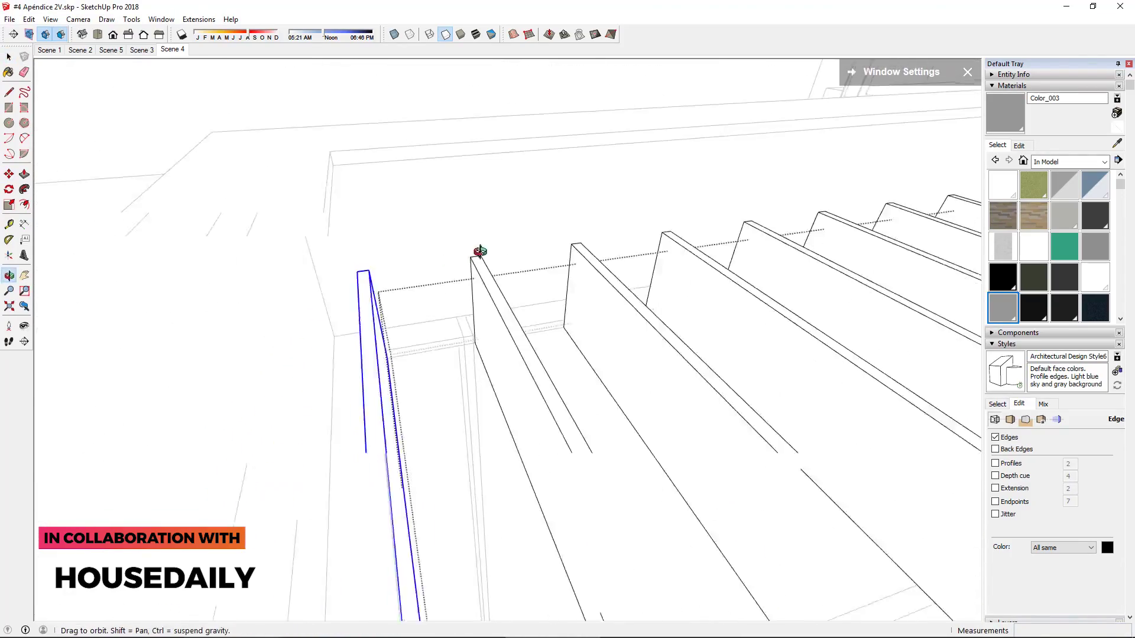
key("q")
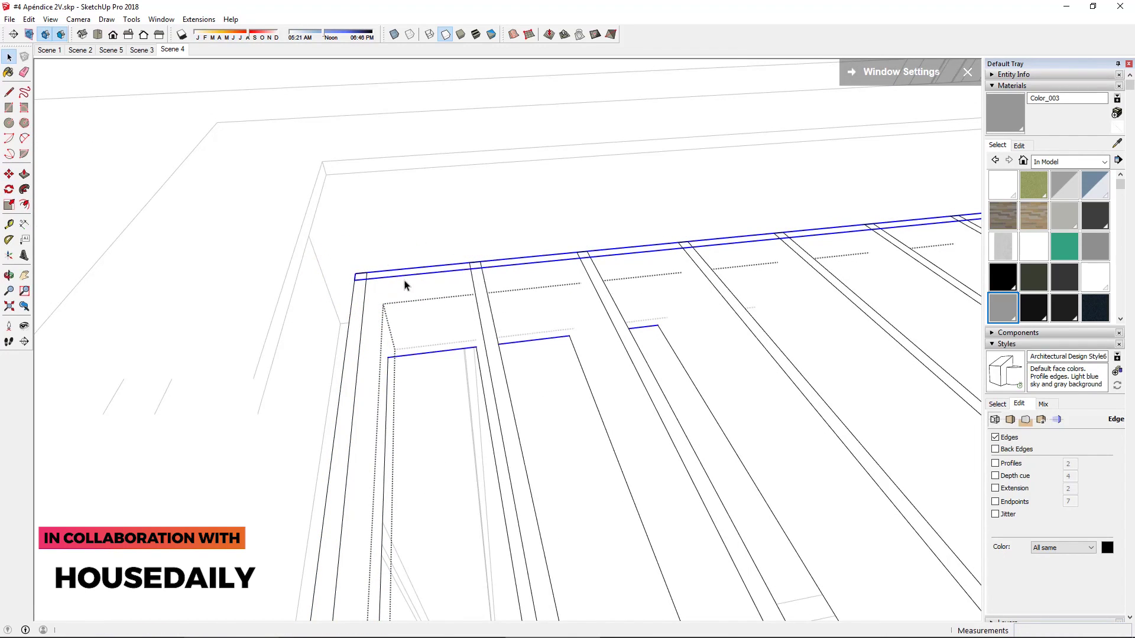
scroll(404, 286, "down", 3)
scroll(431, 304, "down", 3)
scroll(573, 322, "up", 10)
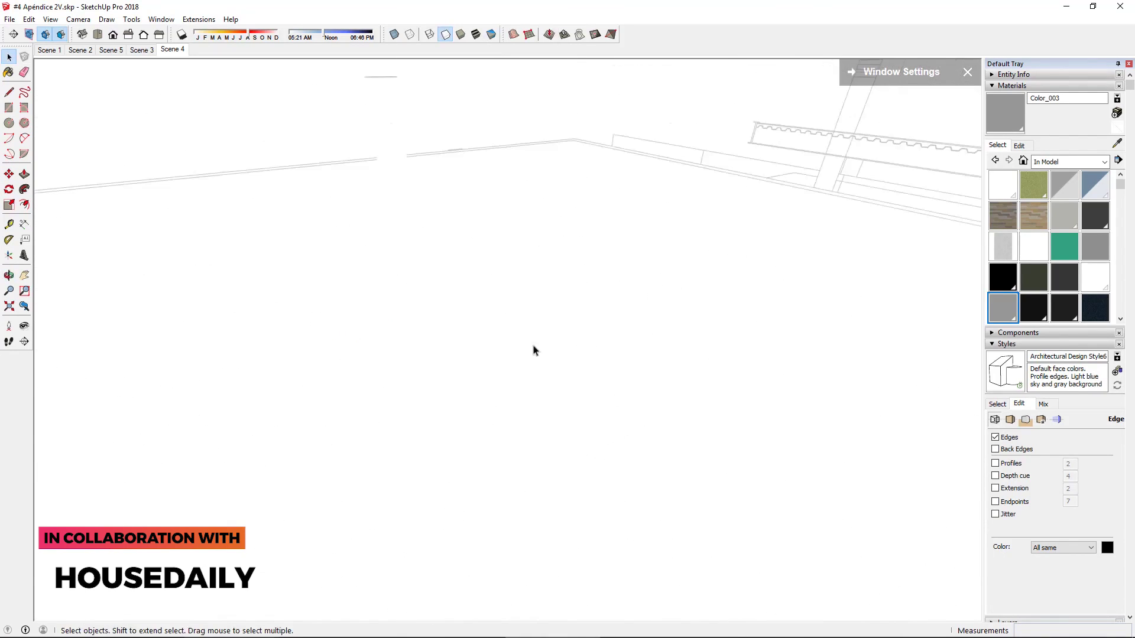
scroll(534, 351, "down", 5)
mouse_move(773, 172)
middle_mouse_down()
mouse_move(477, 370)
mouse_move(798, 245)
middle_mouse_up()
scroll(798, 246, "up", 3)
Move the rotated slat into place, viewing it from under the pergola
key("m")
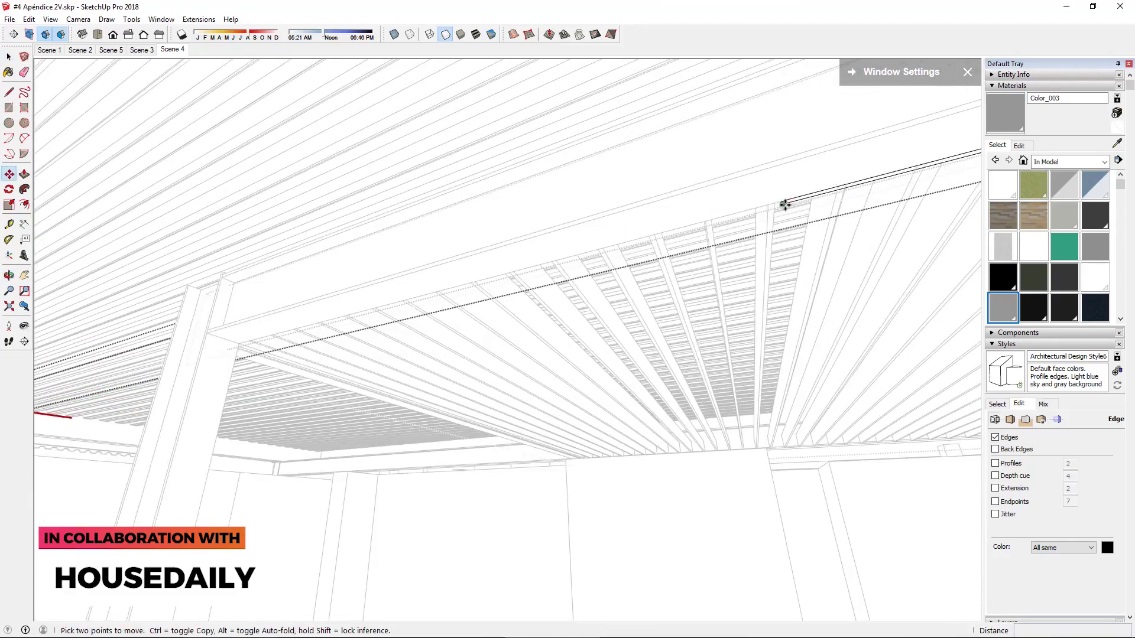
scroll(254, 360, "up", 2)
key("space")
scroll(246, 323, "down", 5)
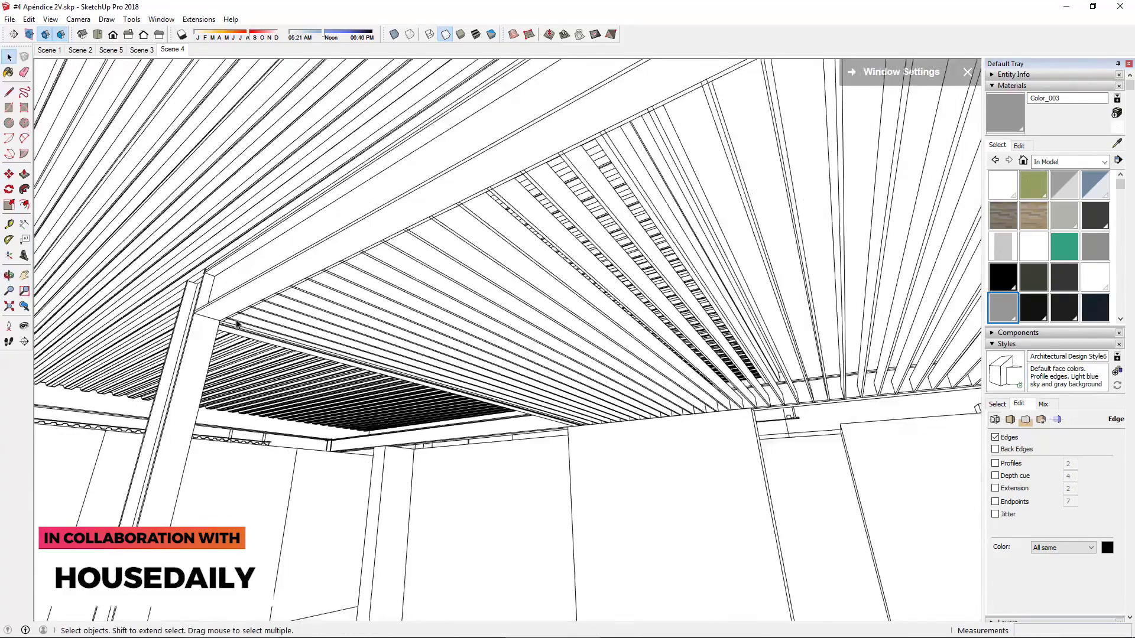
mouse_move(266, 249)
middle_mouse_down()
mouse_move(347, 144)
mouse_move(231, 243)
middle_mouse_up()
scroll(340, 191, "up", 3)
scroll(340, 191, "down", 5)
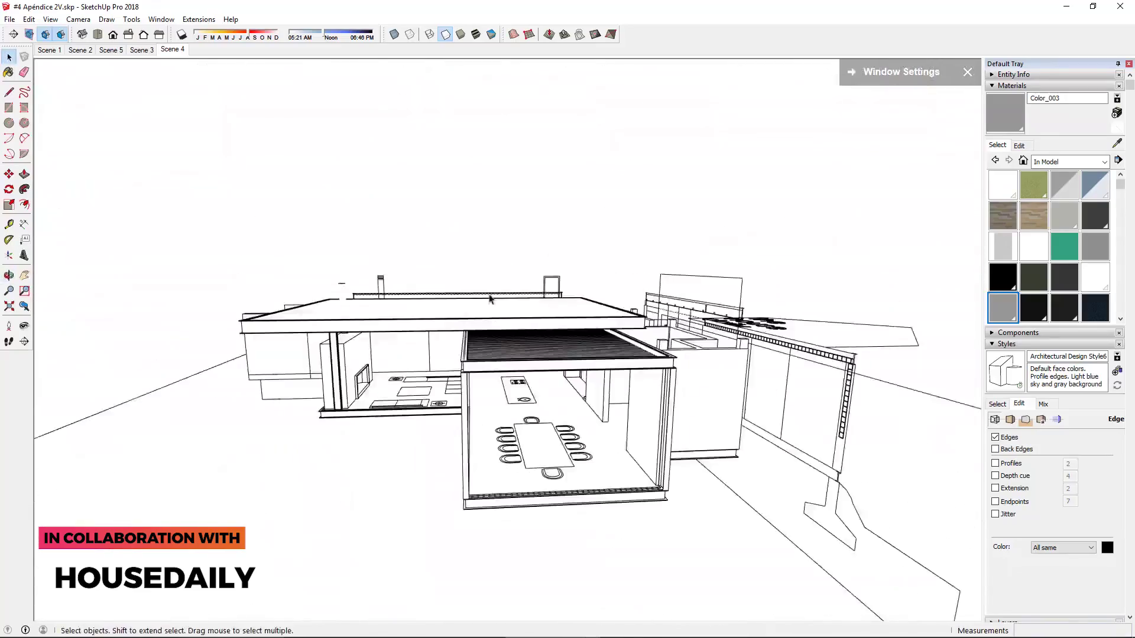
scroll(340, 191, "up", 3)
mouse_move(340, 191)
middle_mouse_down()
mouse_move(477, 189)
mouse_move(253, 140)
mouse_move(674, 193)
mouse_move(667, 232)
mouse_move(489, 413)
mouse_move(386, 476)
mouse_move(376, 496)
mouse_move(390, 499)
middle_mouse_up()
scroll(253, 141, "up", 2)
Ctrl-copy the slats under the beams to complete the crossed grid
left_click(253, 140)
key("m")
key("ctrl")
left_click(376, 497)
left_click(375, 497)
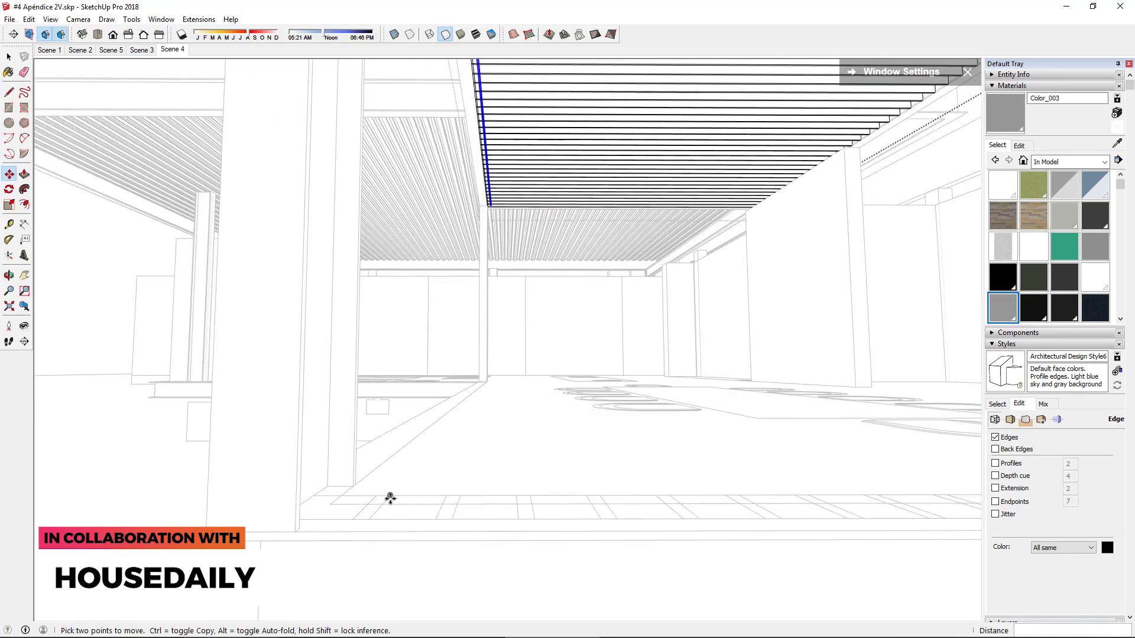
type("x50")
middle_click_drag(460, 495, 468, 421)
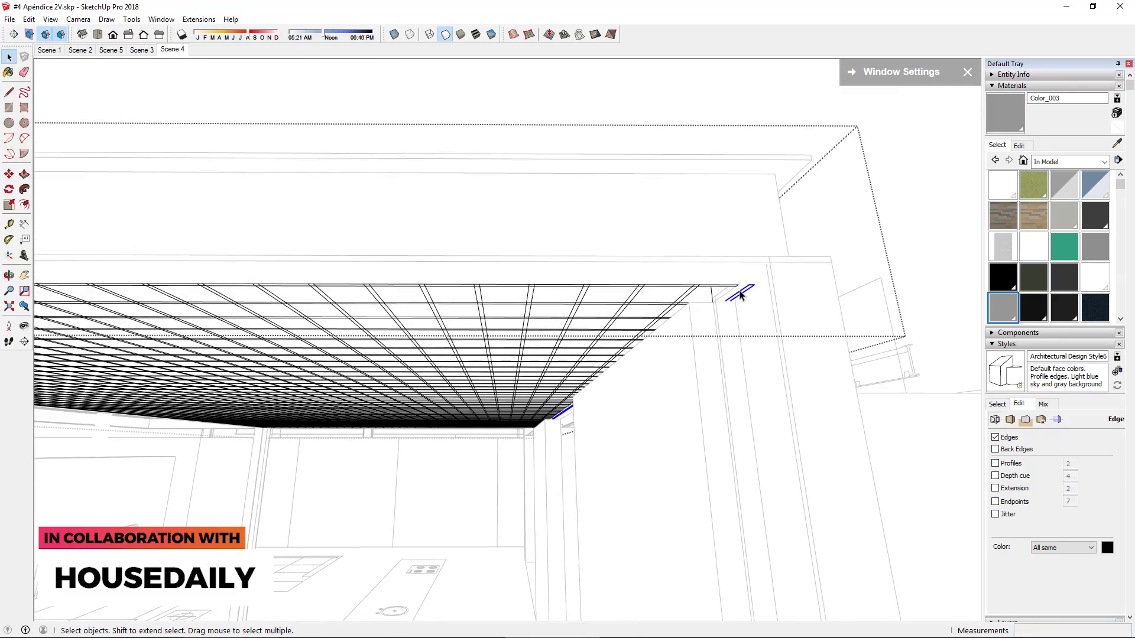
scroll(740, 296, "up", 2)
key("m")
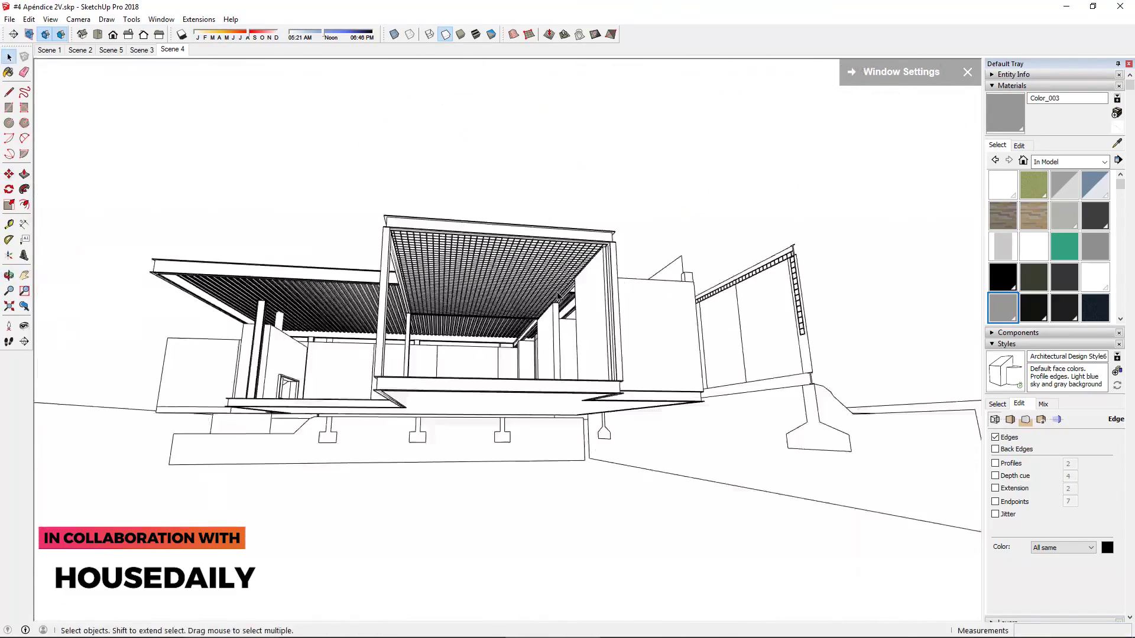
scroll(749, 401, "up", 5)
Ctrl-copy the ceiling grid onto the dining pavilion's side wall
middle_click_drag(689, 352, 702, 282)
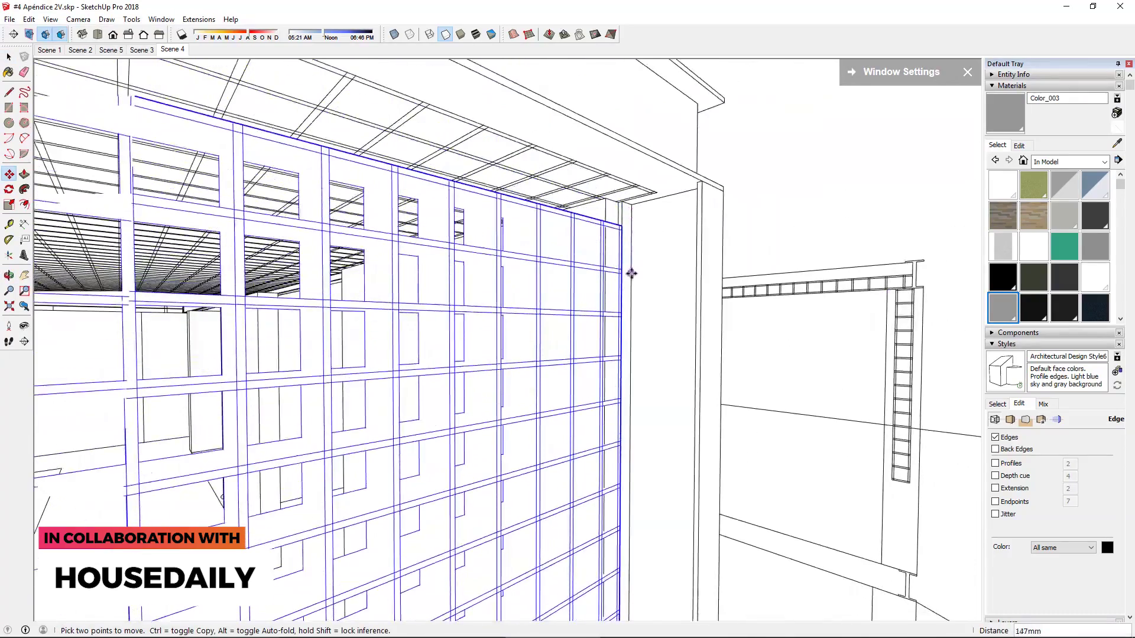
left_click(624, 227)
key("ctrl")
middle_click_drag(624, 226, 692, 189)
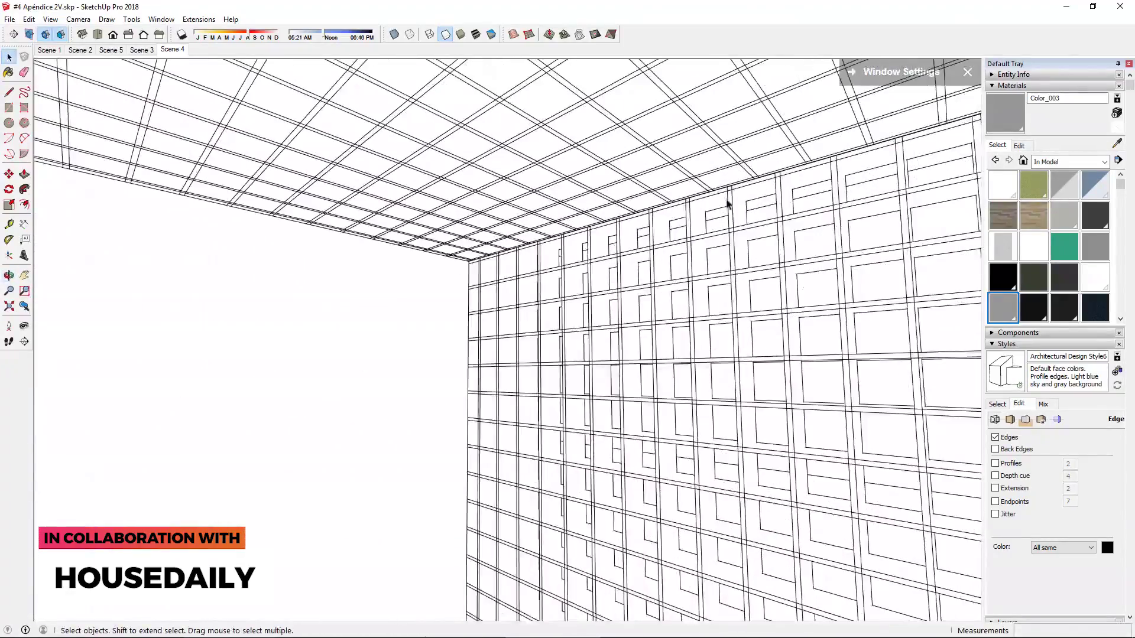
left_click(723, 217)
key("m")
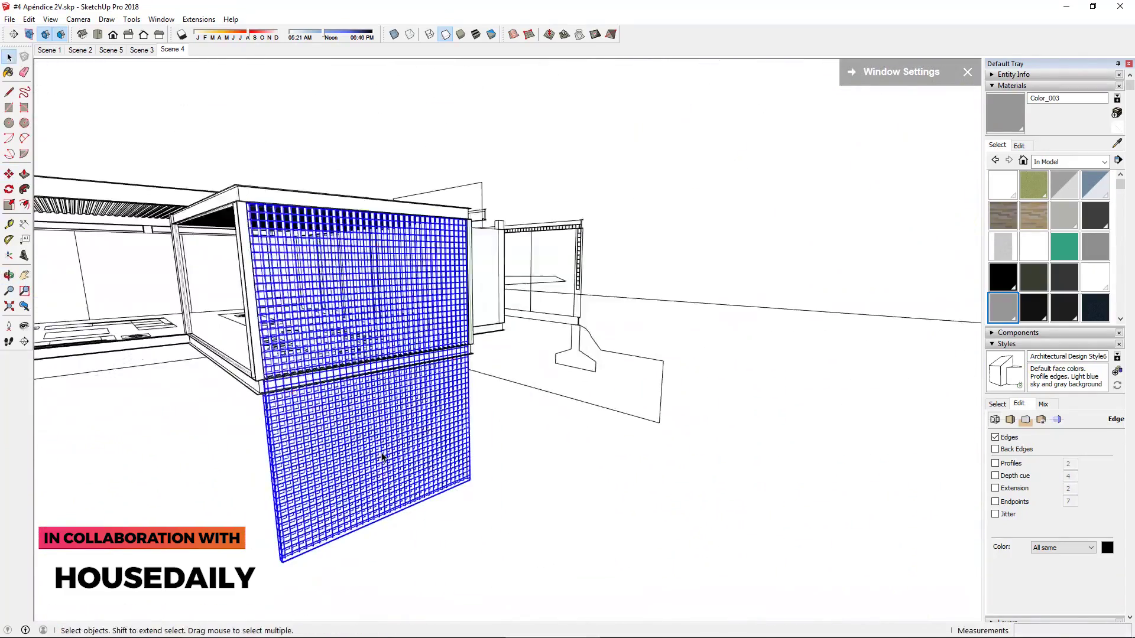
key("l")
middle_click_drag(601, 245, 153, 374)
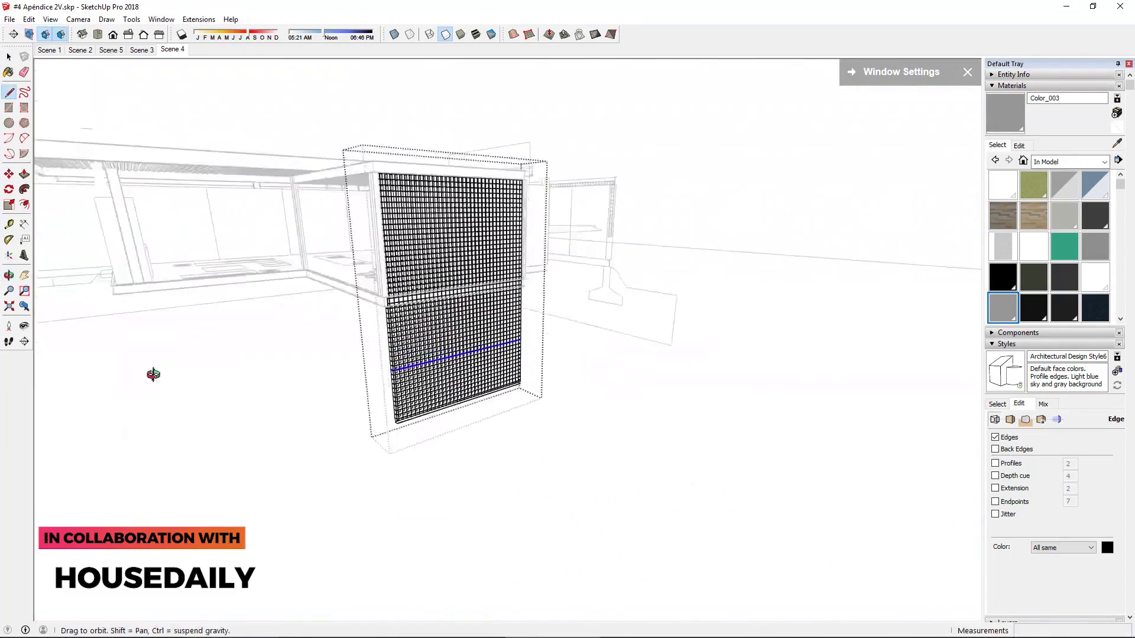
key("space")
middle_click_drag(291, 273, 704, 309)
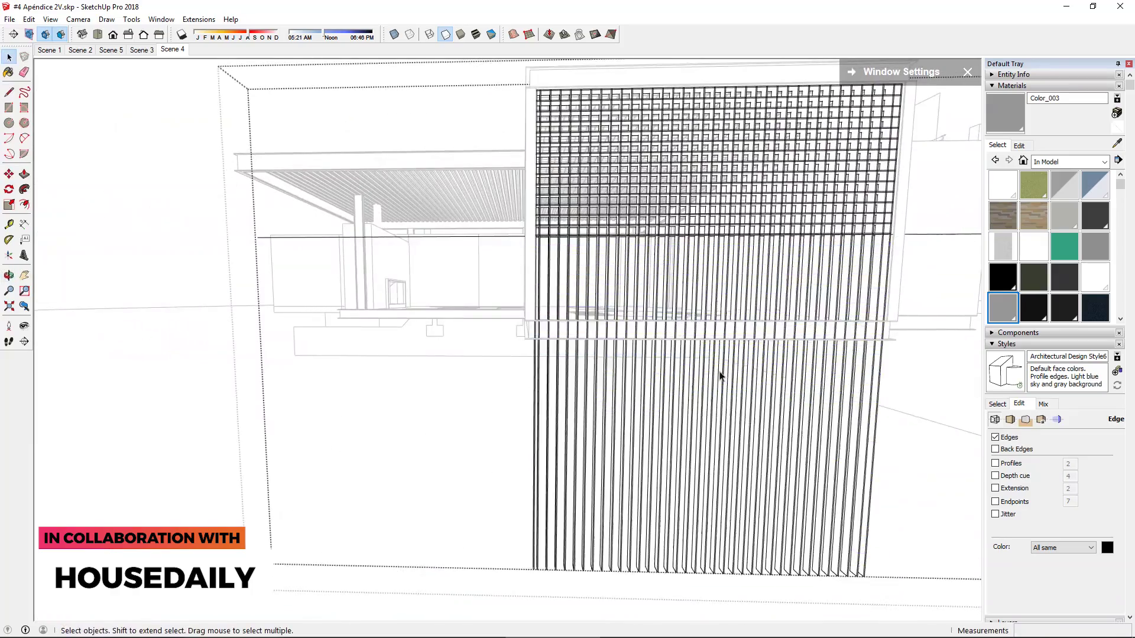
Mirror the grid screen panel and check it from low and high angles
left_click(717, 375)
right_click(635, 372)
left_click(678, 419)
scroll(588, 266, "up", 5)
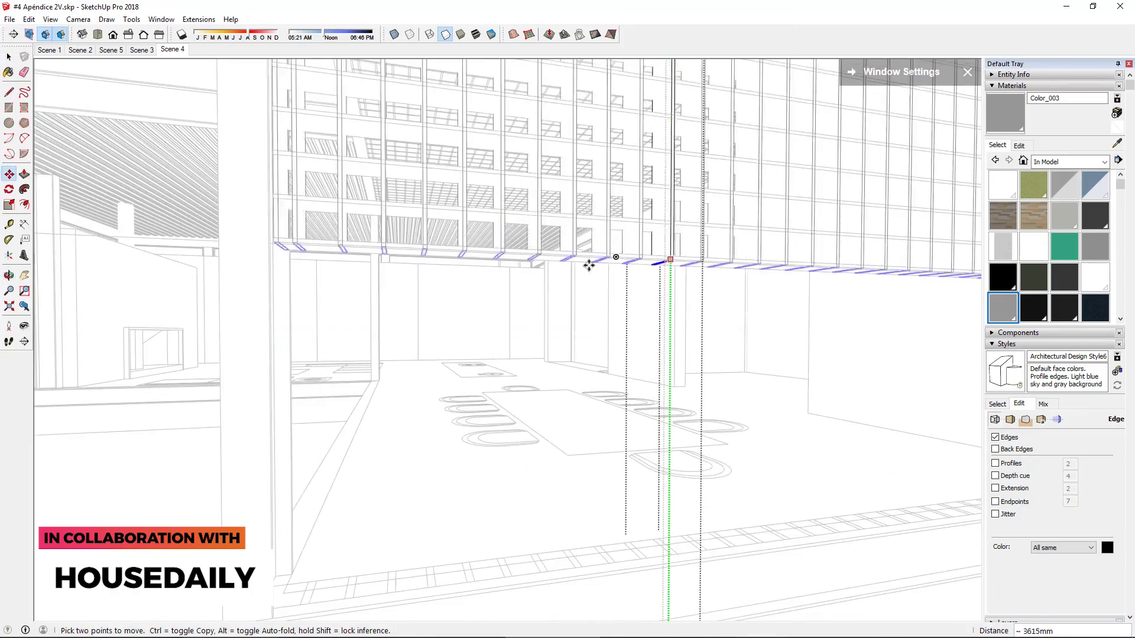
scroll(401, 329, "down", 5)
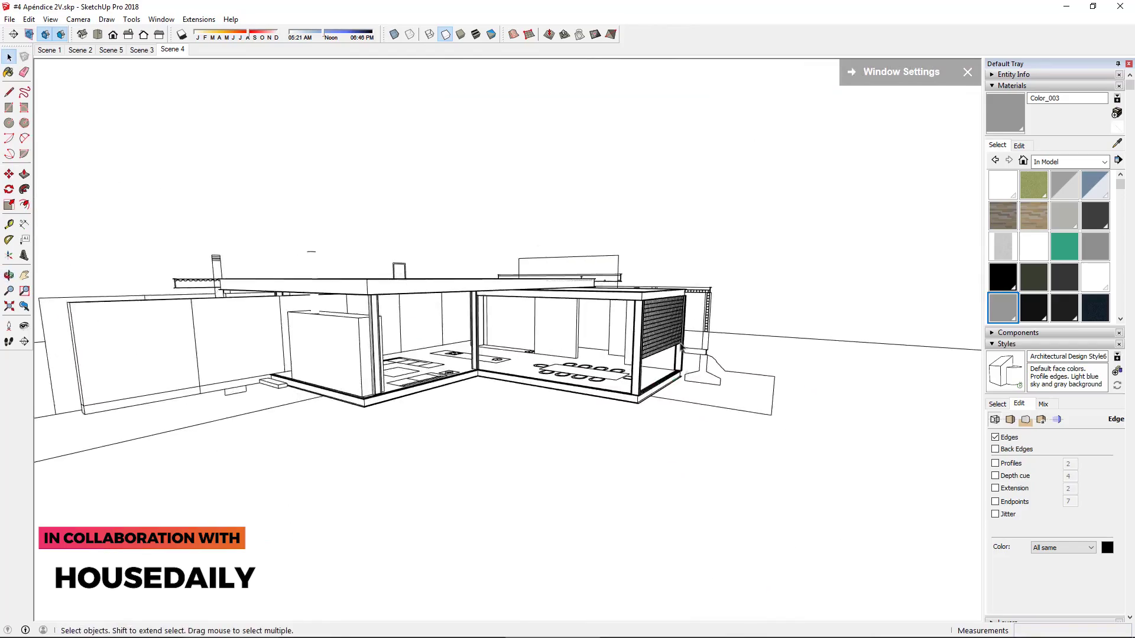
scroll(681, 349, "up", 5)
middle_click_drag(529, 292, 629, 258)
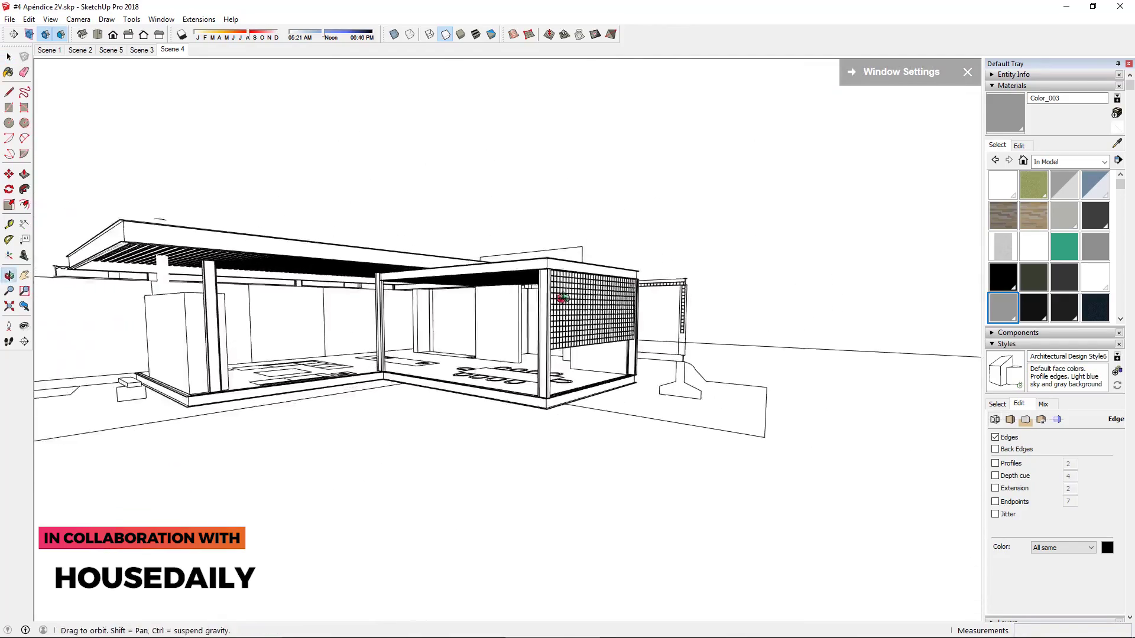
middle_click_drag(494, 310, 467, 393)
scroll(466, 393, "up", 5)
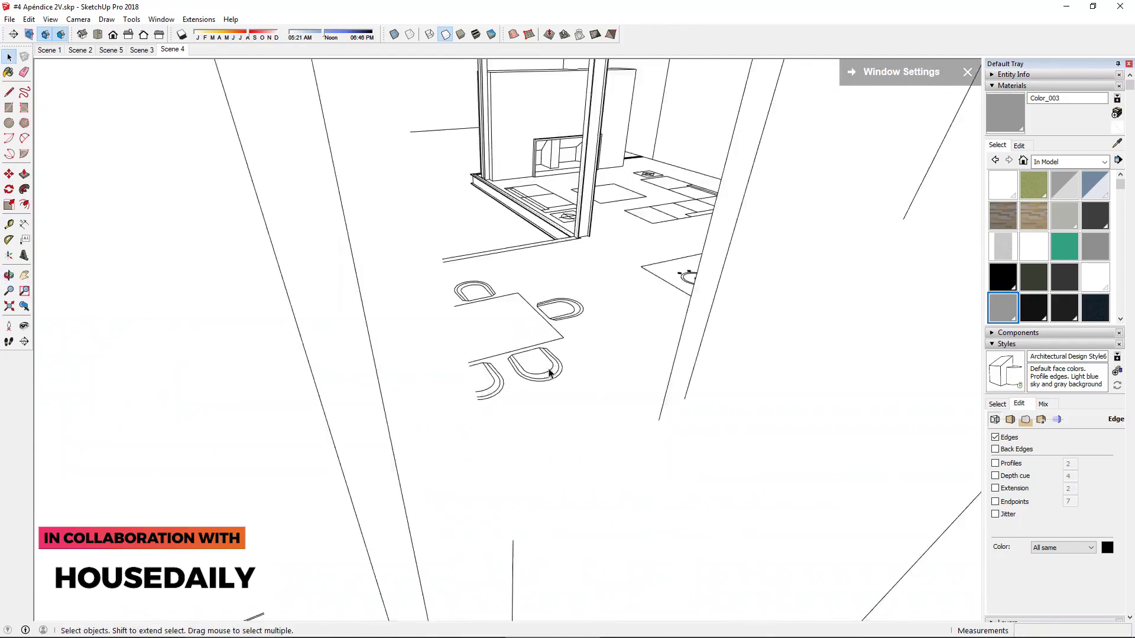
scroll(449, 217, "up", 3)
Scale the selected posts down to about 0.92 of their height
scroll(449, 218, "down", 5)
mouse_move(621, 222)
middle_mouse_down()
mouse_move(608, 291)
mouse_move(925, 215)
middle_mouse_up()
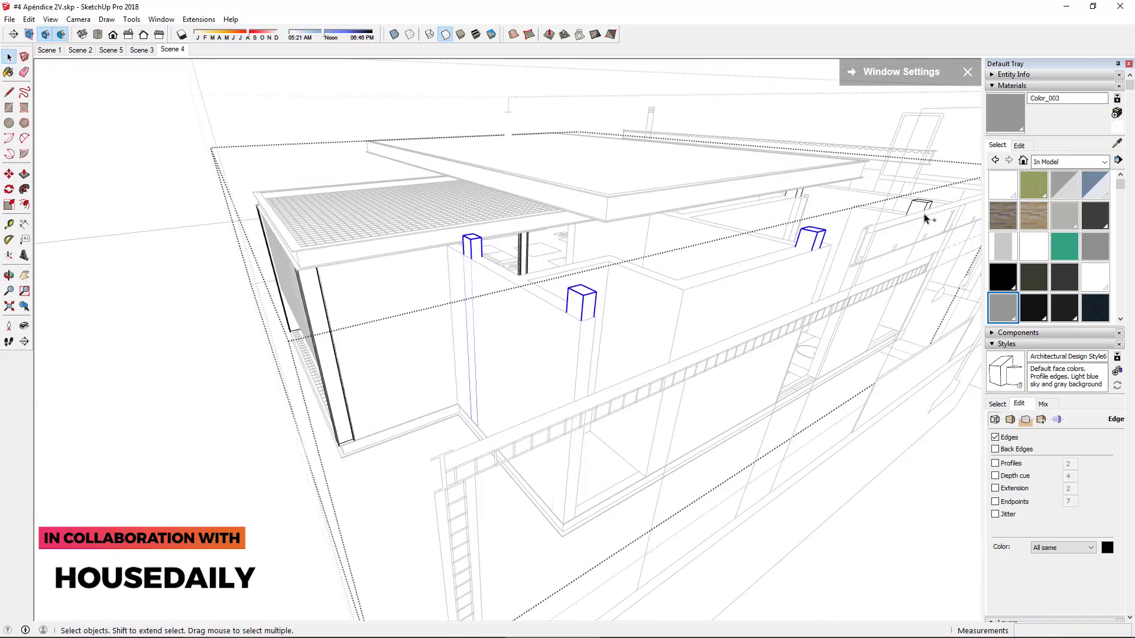
scroll(542, 339, "up", 5)
scroll(542, 340, "down", 3)
key("s")
key("space")
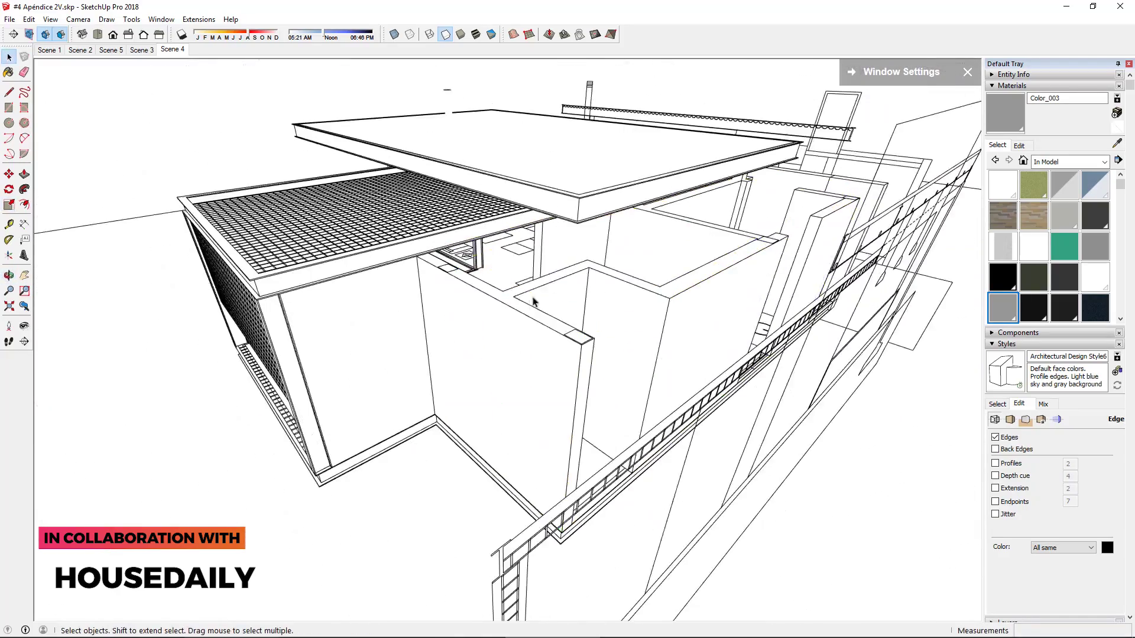
scroll(390, 225, "up", 5)
key("r")
key("space")
scroll(382, 226, "down", 5)
middle_click_drag(664, 496, 539, 363)
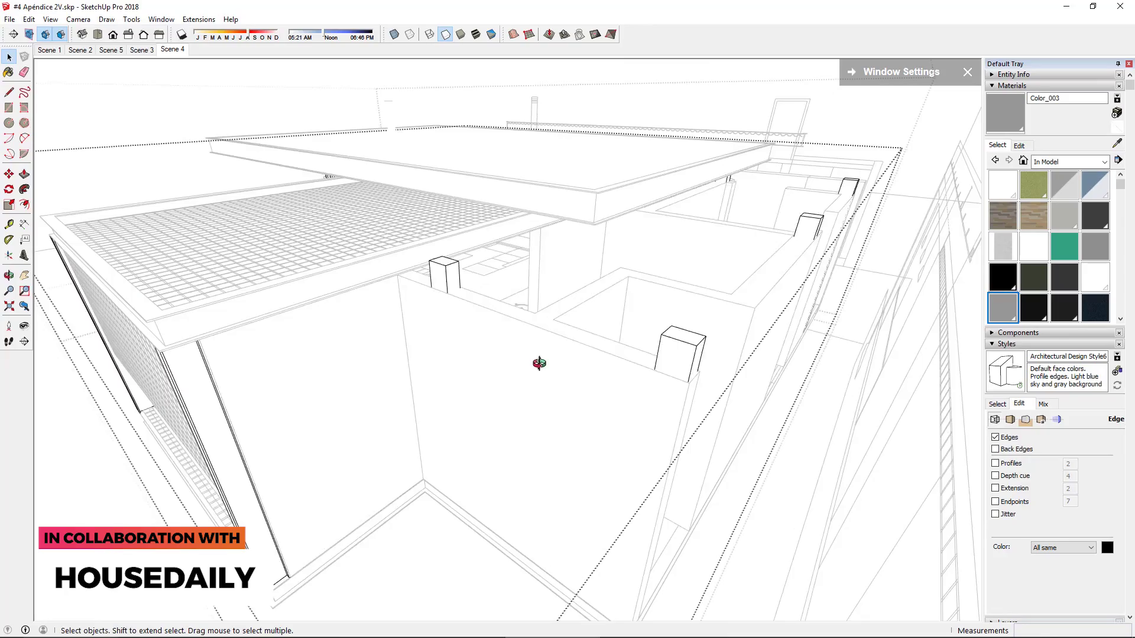
key("s")
middle_click_drag(860, 185, 687, 226)
left_click(687, 226)
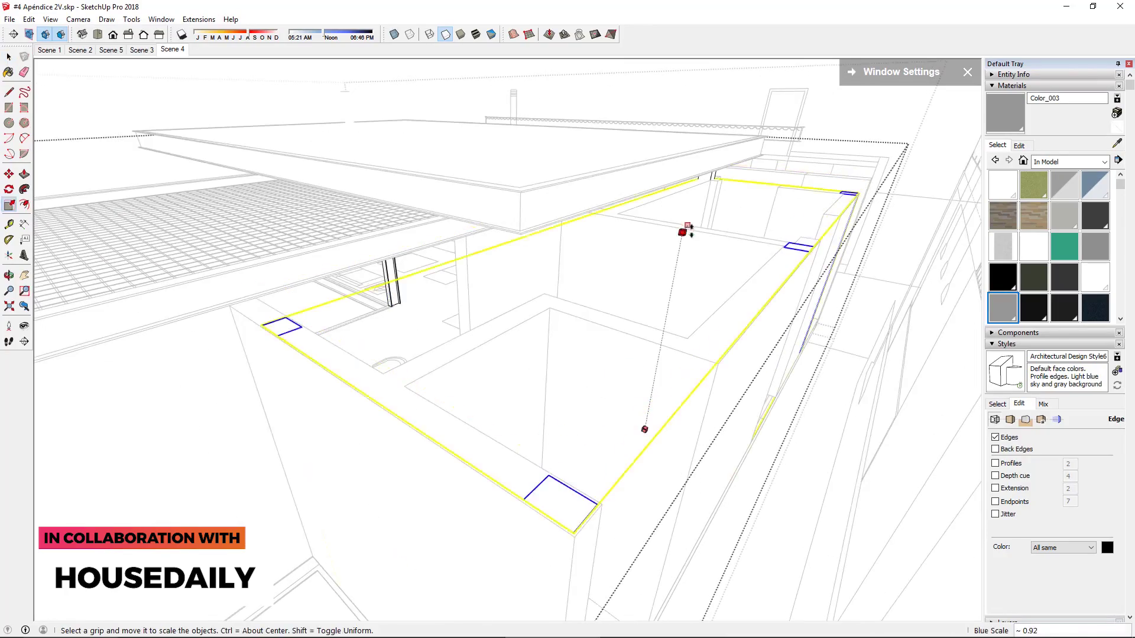
Draw a rectangle across the wall top and make it a group
scroll(230, 319, "up", 3)
key("r")
scroll(235, 299, "down", 5)
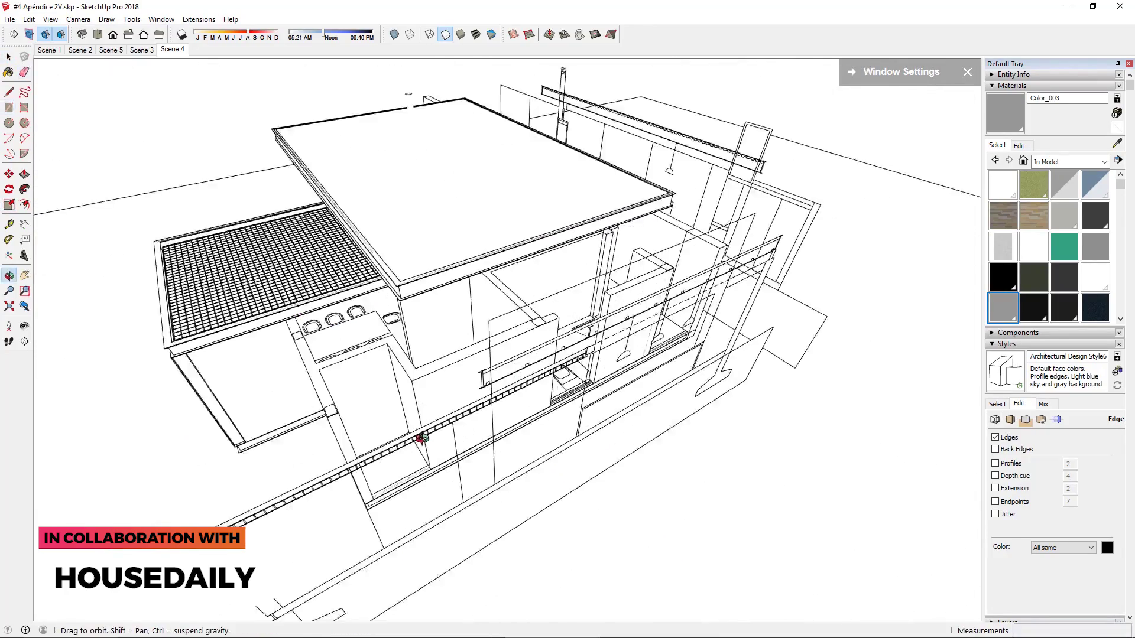
left_click(426, 435)
scroll(769, 276, "up", 5)
left_click(769, 277)
scroll(684, 329, "down", 5)
right_click(760, 236)
left_click(780, 177)
middle_click_drag(780, 177, 483, 202)
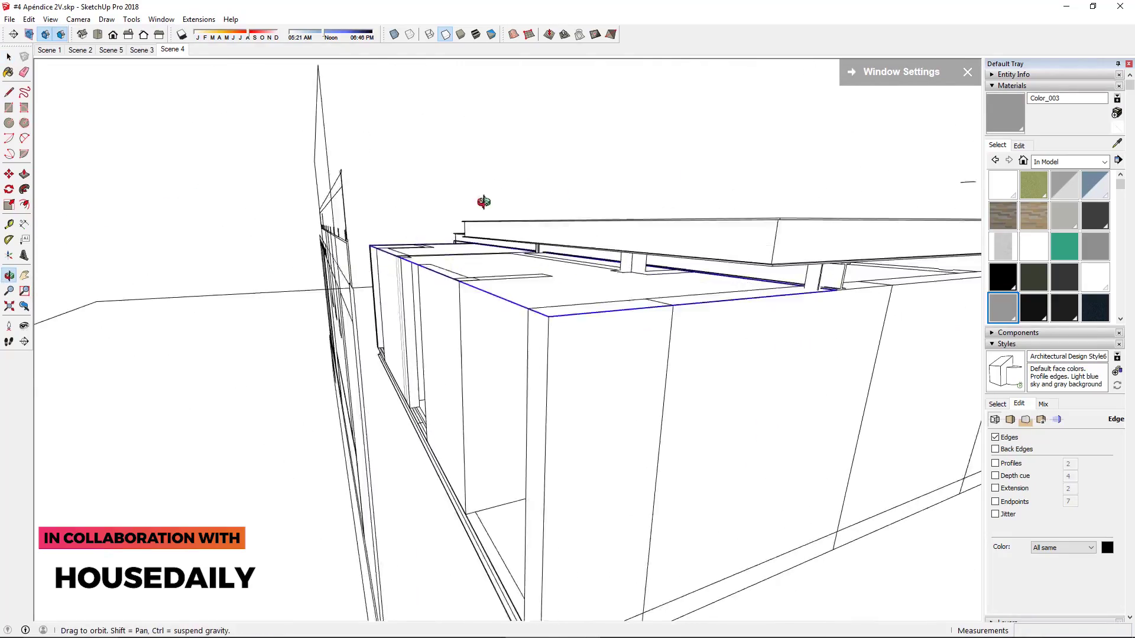
Push/Pull the grouped rectangle into a thin slab capping the wall
scroll(765, 301, "up", 2)
scroll(851, 310, "up", 2)
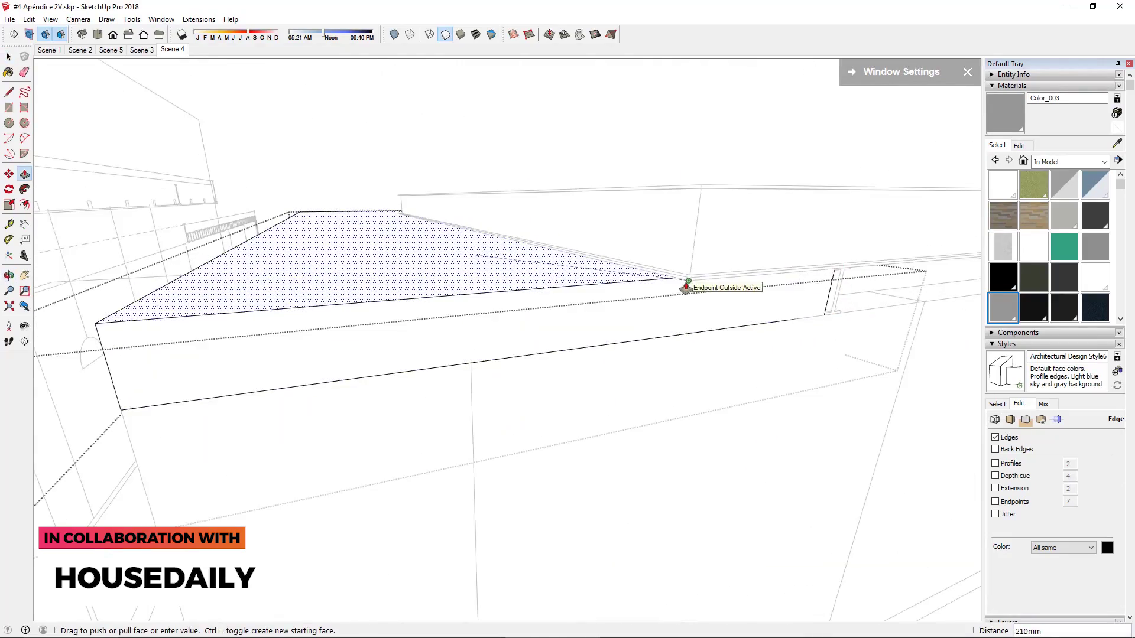
left_click(686, 289)
middle_click_drag(686, 289, 654, 127)
key("space")
mouse_move(464, 392)
middle_mouse_down()
mouse_move(484, 324)
mouse_move(564, 310)
middle_mouse_up()
scroll(568, 331, "up", 5)
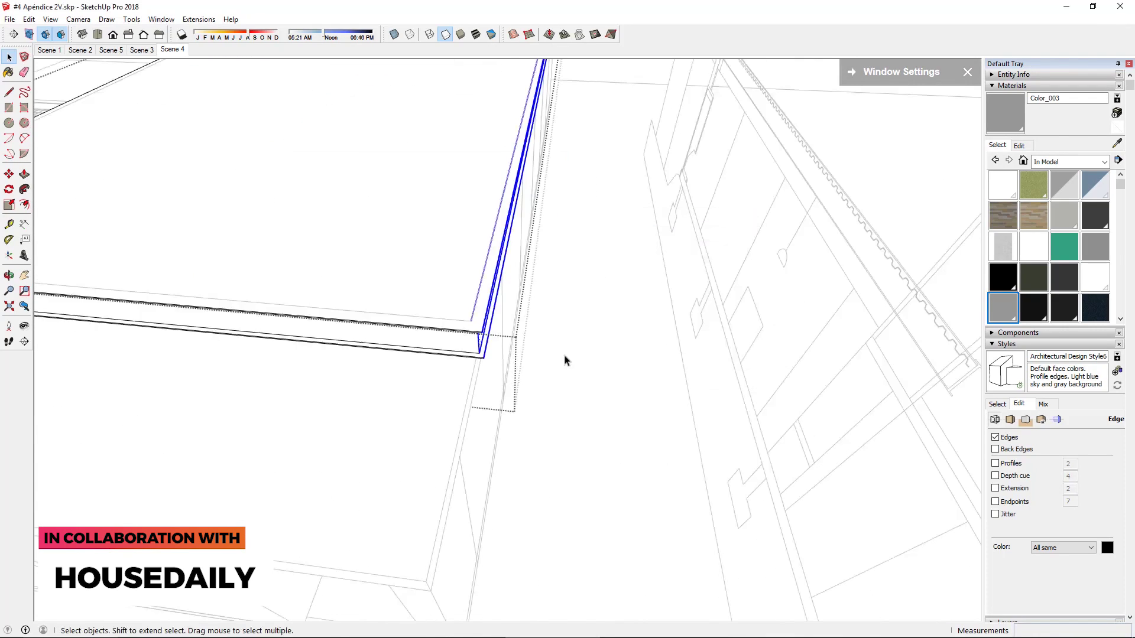
mouse_move(469, 409)
middle_mouse_down()
mouse_move(486, 310)
mouse_move(535, 464)
middle_mouse_up()
Pull the slab's end face back 60mm beside the corrugated roof and trim its corner
key("space")
middle_click_drag(505, 187, 527, 165)
key("p")
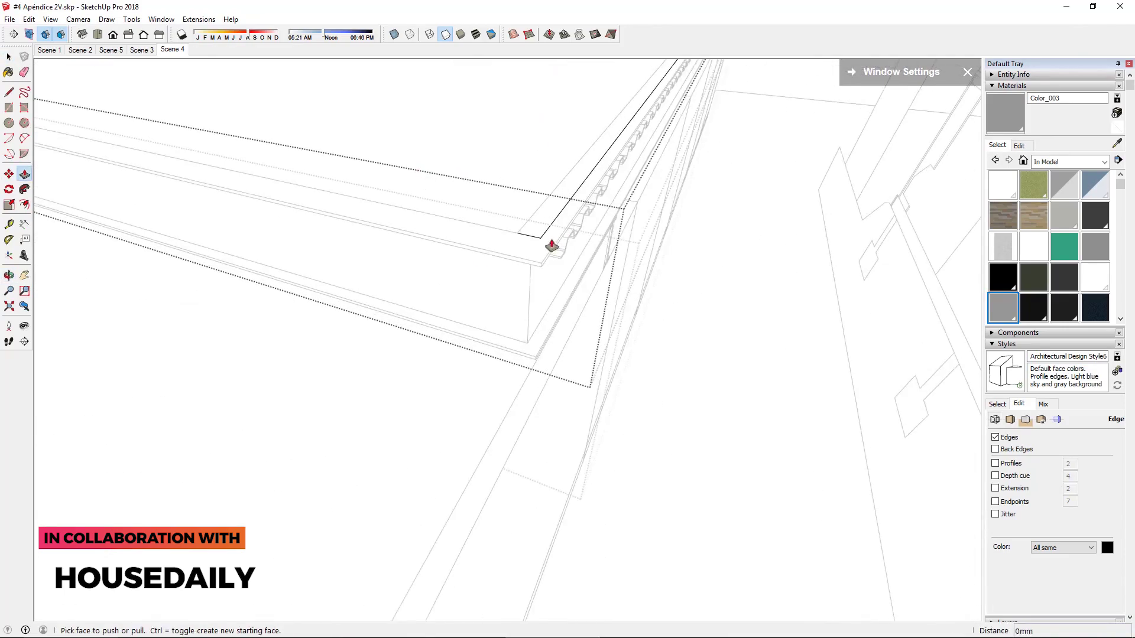
middle_click_drag(542, 239, 512, 149)
key("p")
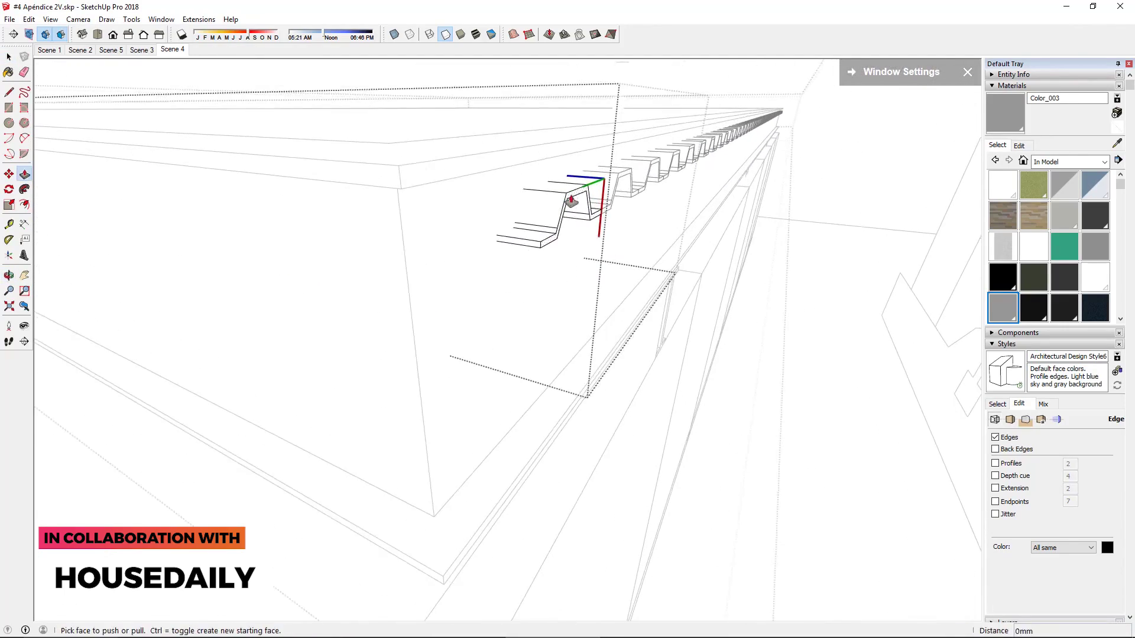
middle_click_drag(598, 187, 405, 172)
key("space")
mouse_move(514, 293)
middle_mouse_down()
mouse_move(636, 377)
mouse_move(451, 222)
mouse_move(486, 490)
mouse_move(440, 441)
middle_mouse_up()
scroll(636, 377, "down", 5)
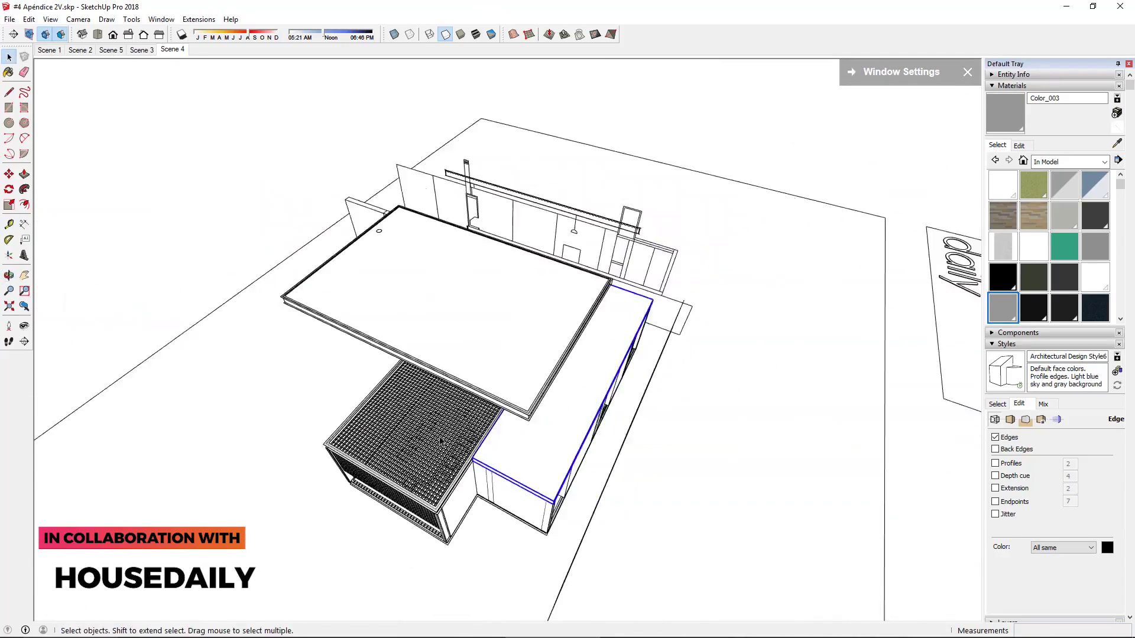
mouse_move(597, 306)
middle_mouse_down()
mouse_move(456, 246)
mouse_move(444, 380)
mouse_move(638, 617)
middle_mouse_up()
scroll(443, 380, "up", 3)
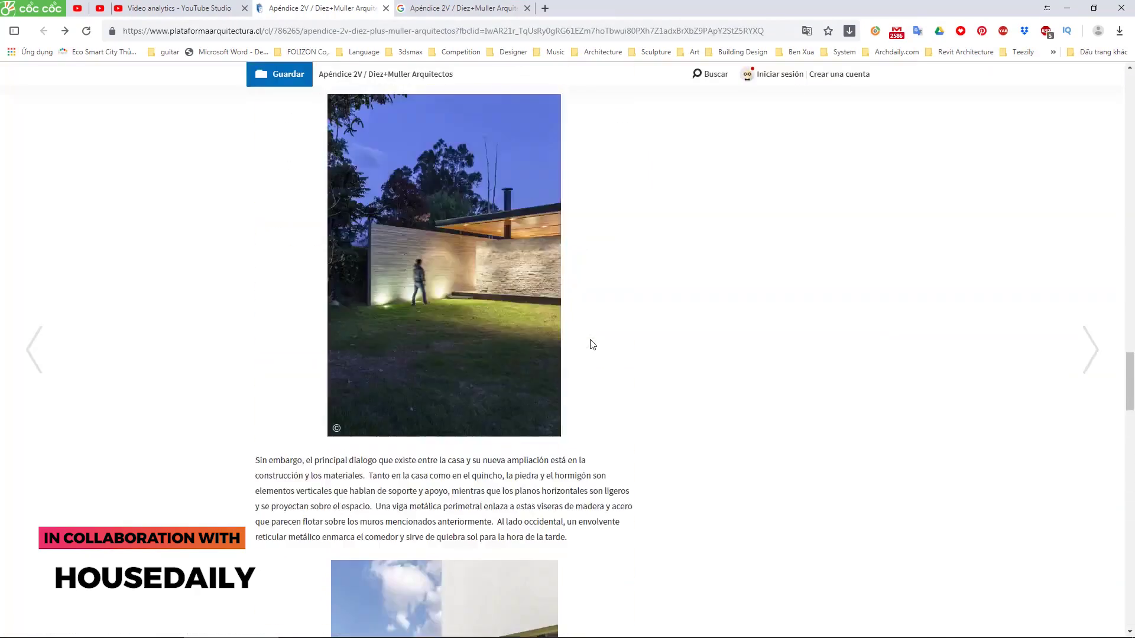
Scroll through the Apéndice 2V article's photos and project info block
scroll(593, 344, "up", 1)
scroll(592, 342, "up", 5)
scroll(592, 342, "up", 3)
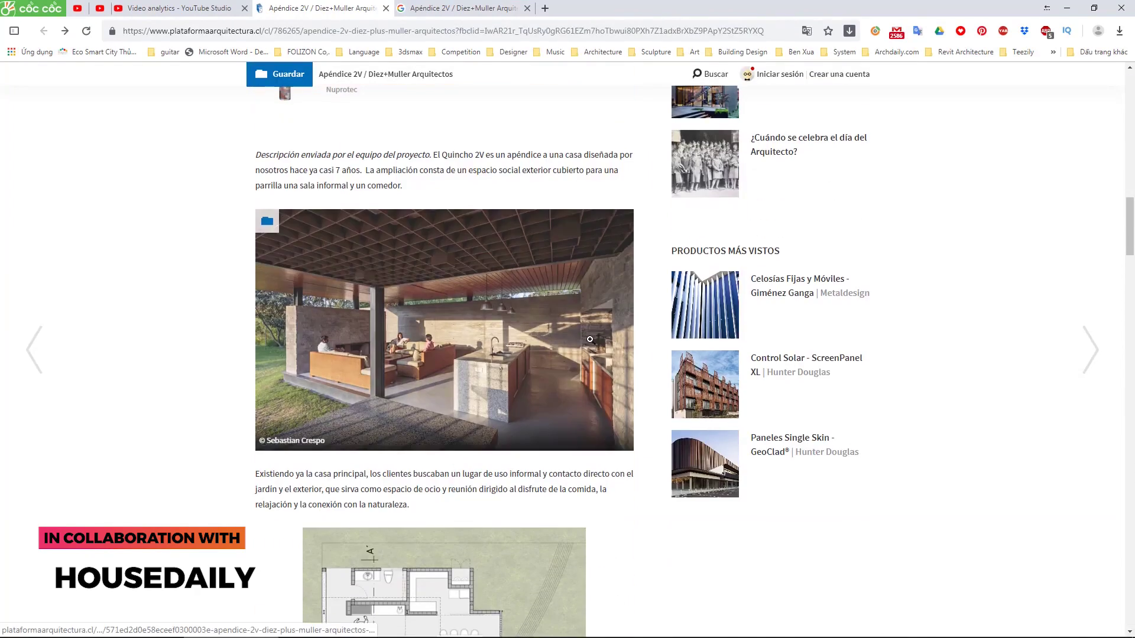
scroll(591, 341, "up", 5)
scroll(592, 341, "down", 1)
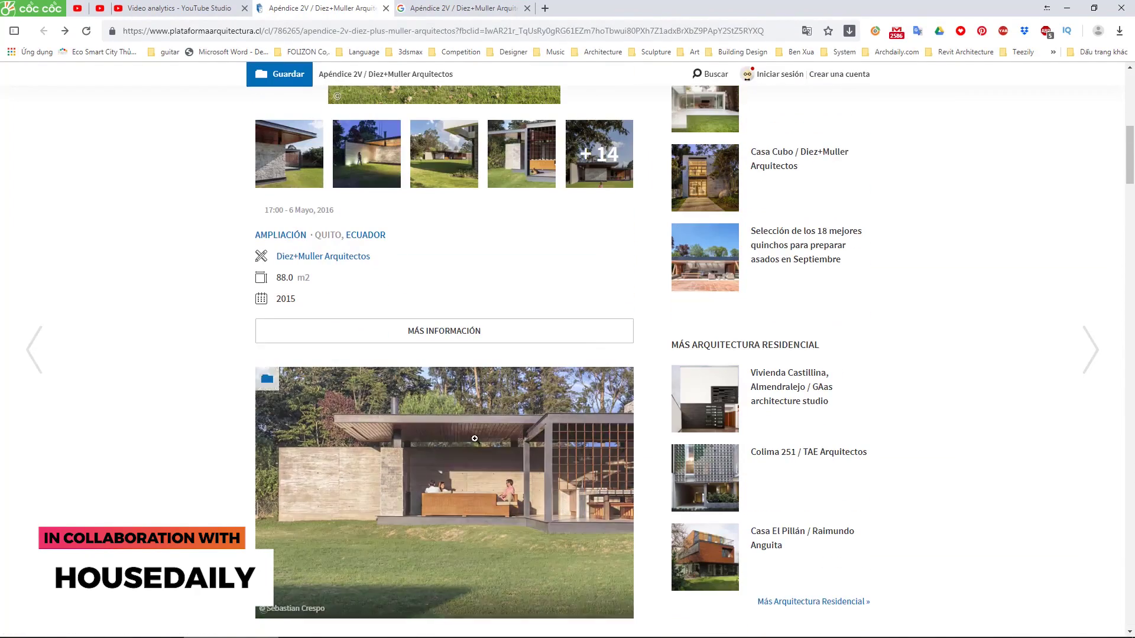
Return to SketchUp and orbit under the slatted roof canopy
left_click(745, 630)
mouse_move(447, 350)
middle_mouse_down()
mouse_move(497, 400)
mouse_move(299, 314)
mouse_move(305, 154)
mouse_move(292, 284)
middle_mouse_up()
scroll(329, 313, "up", 3)
Draw a thin rectangular strip along the canopy's underside edge
scroll(291, 330, "up", 3)
key("r")
scroll(331, 259, "up", 2)
left_click(326, 258)
scroll(328, 260, "down", 3)
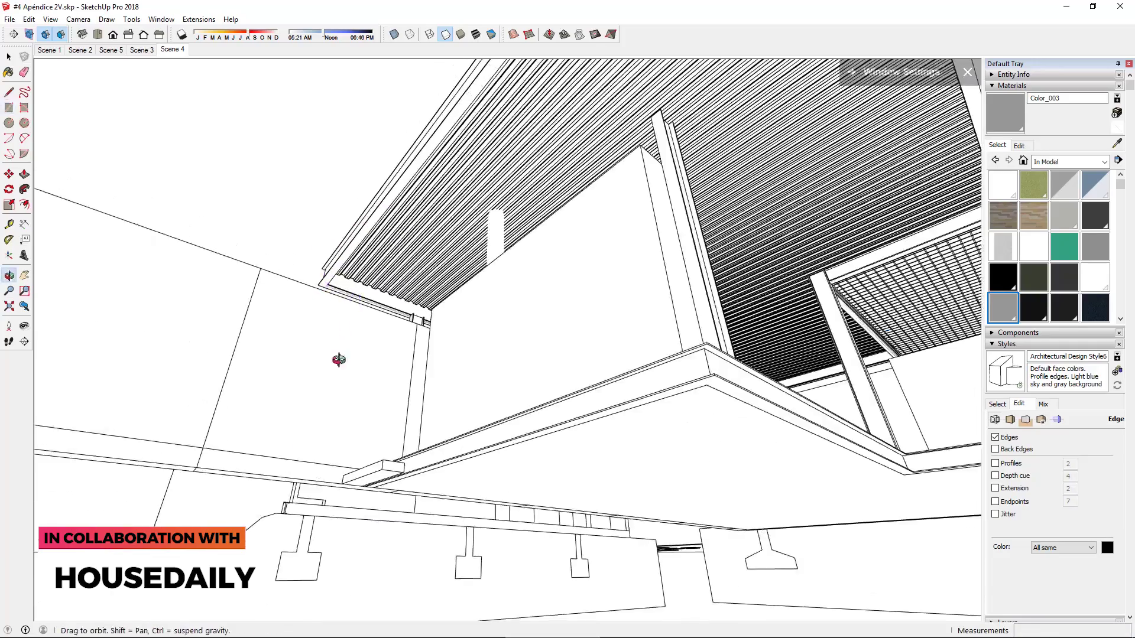
middle_click_drag(337, 359, 308, 279)
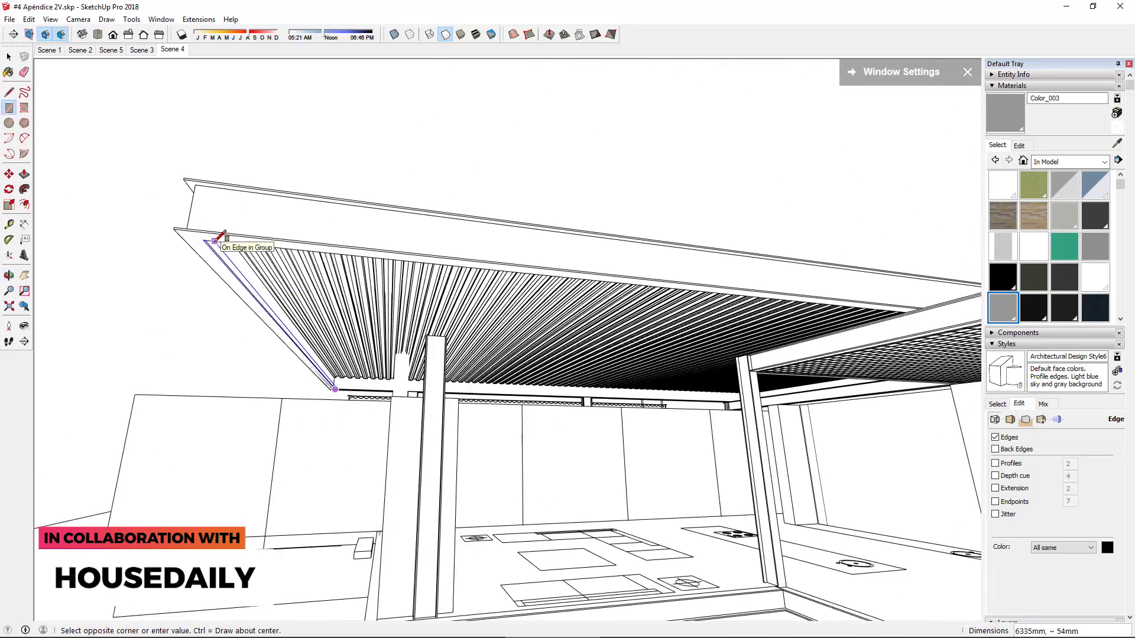
mouse_move(257, 325)
middle_mouse_down()
mouse_move(513, 508)
mouse_move(611, 411)
mouse_move(413, 456)
mouse_move(652, 457)
middle_mouse_up()
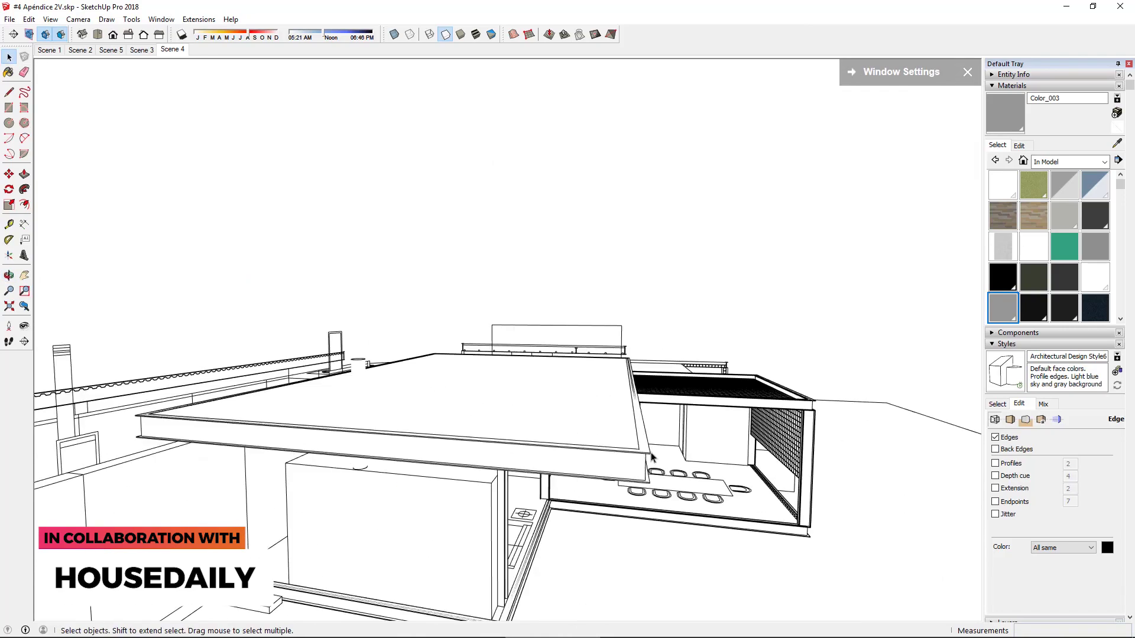
Move the slab corner 100mm and push the slab edge back 100mm
key("m")
scroll(649, 456, "up", 3)
left_click(638, 463)
scroll(634, 320, "up", 3)
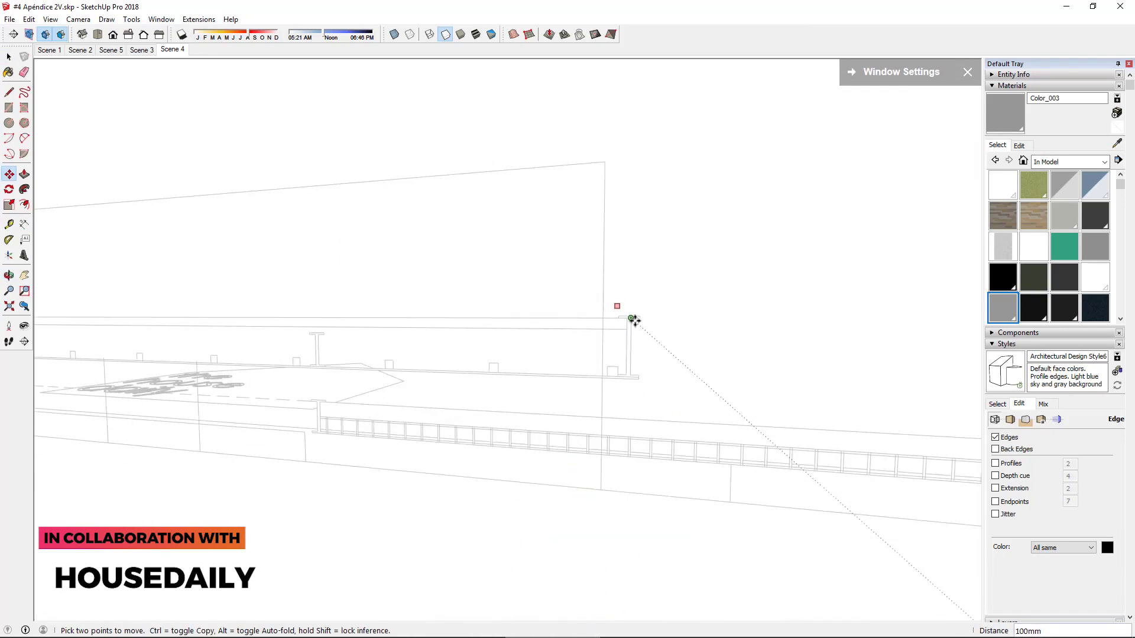
key("space")
mouse_move(639, 319)
middle_mouse_down()
mouse_move(507, 412)
mouse_move(498, 469)
middle_mouse_up()
key("p")
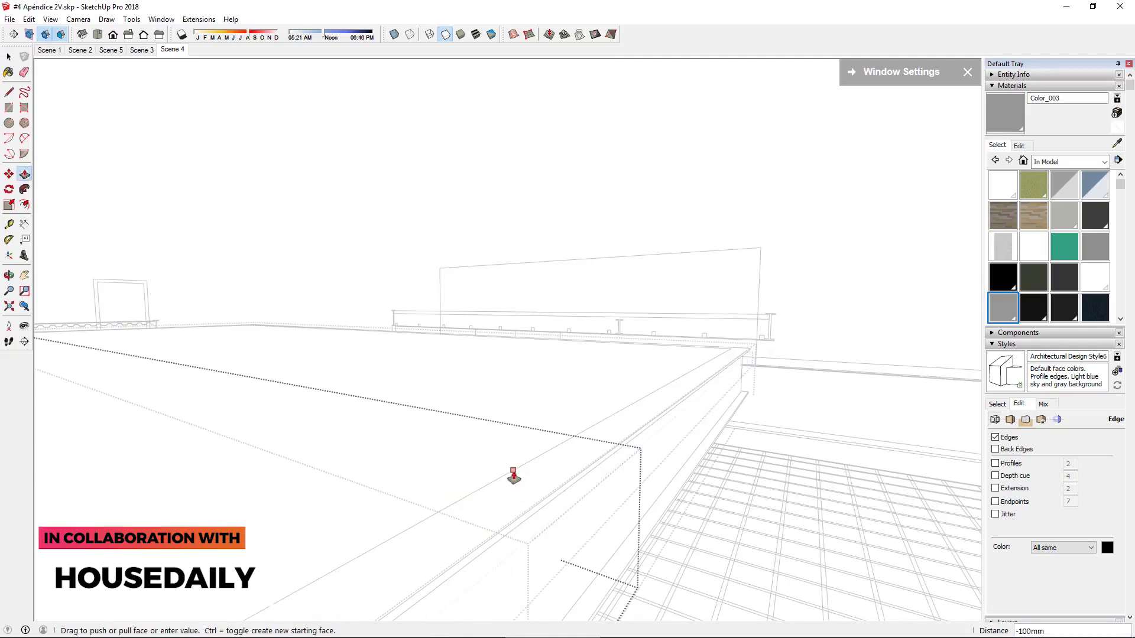
key("space")
mouse_move(513, 475)
middle_mouse_down()
mouse_move(472, 413)
mouse_move(566, 398)
mouse_move(651, 403)
middle_mouse_up()
Select the roof-edge slab and Push/Pull its top face
left_click(566, 398)
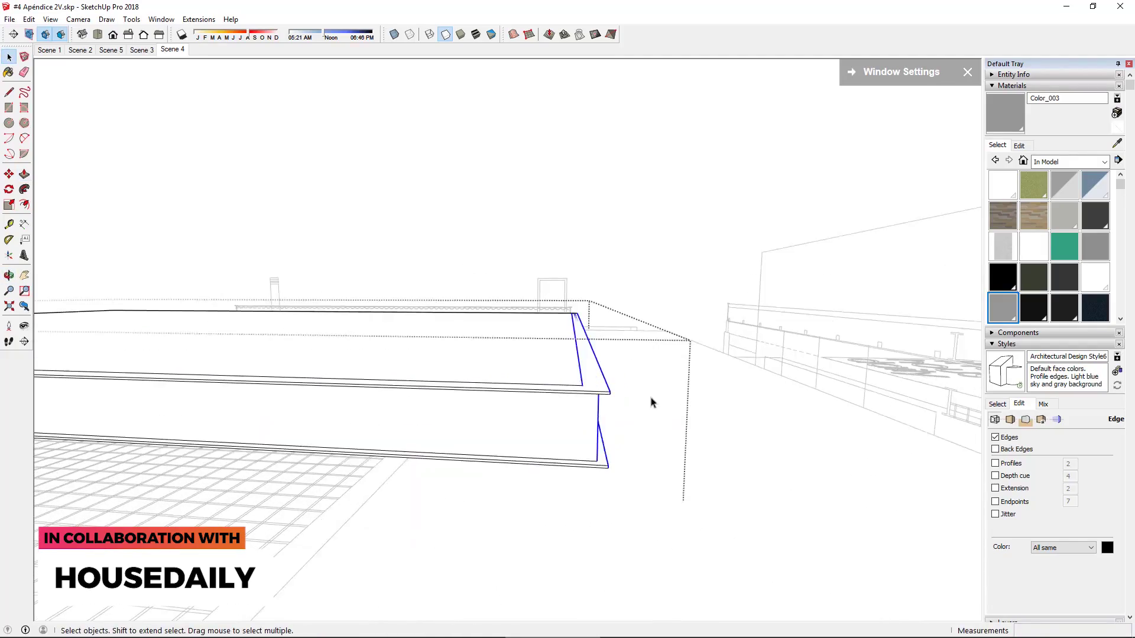
scroll(573, 387, "down", 5)
scroll(576, 389, "up", 5)
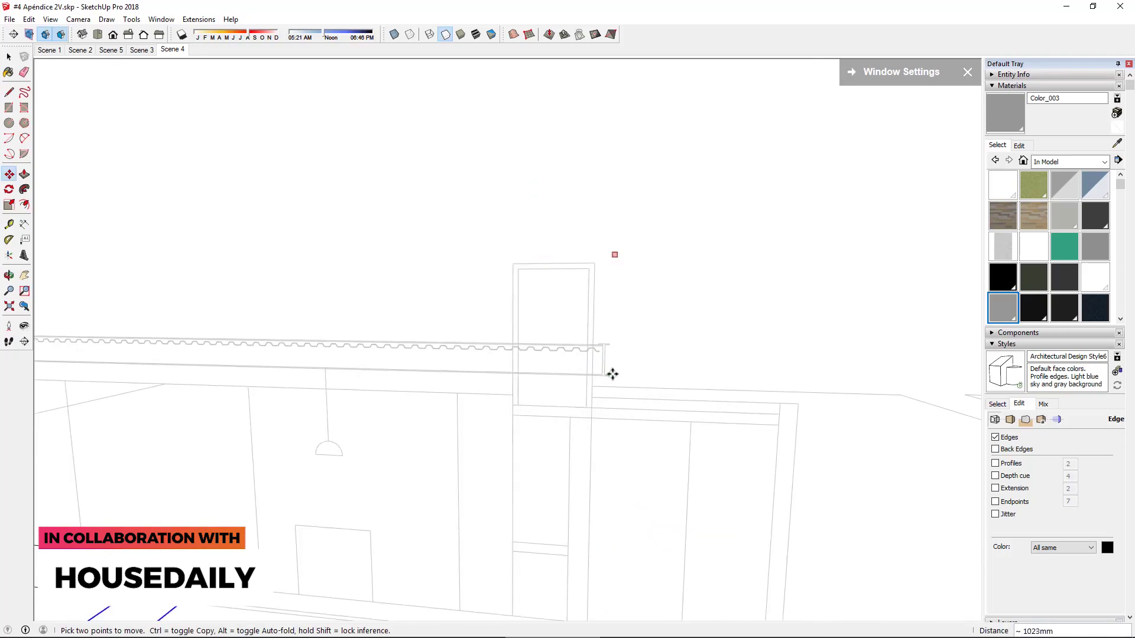
scroll(612, 375, "down", 3)
middle_click_drag(609, 375, 601, 413)
key("space")
left_click(535, 435)
key("p")
mouse_move(535, 436)
middle_mouse_down()
mouse_move(565, 532)
mouse_move(464, 477)
mouse_move(519, 431)
mouse_move(292, 341)
middle_mouse_up()
Draw the trim profile with Line along the canopy's underside edge
key("space")
scroll(292, 341, "up", 2)
key("l")
scroll(197, 453, "up", 3)
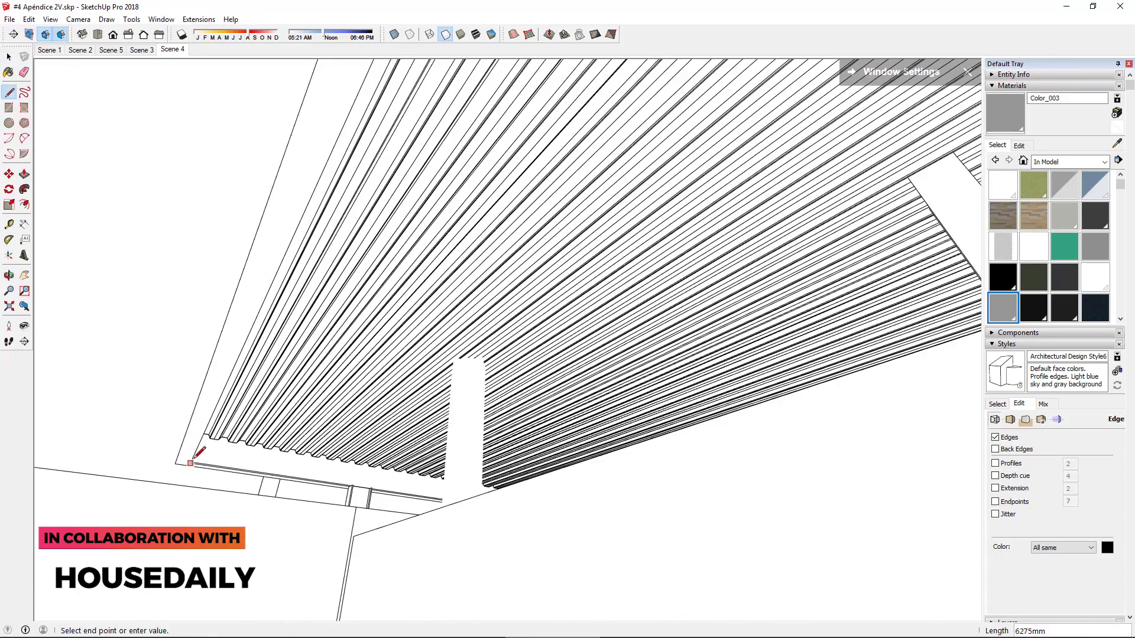
scroll(203, 456, "up", 3)
middle_click_drag(240, 451, 571, 313, "shift")
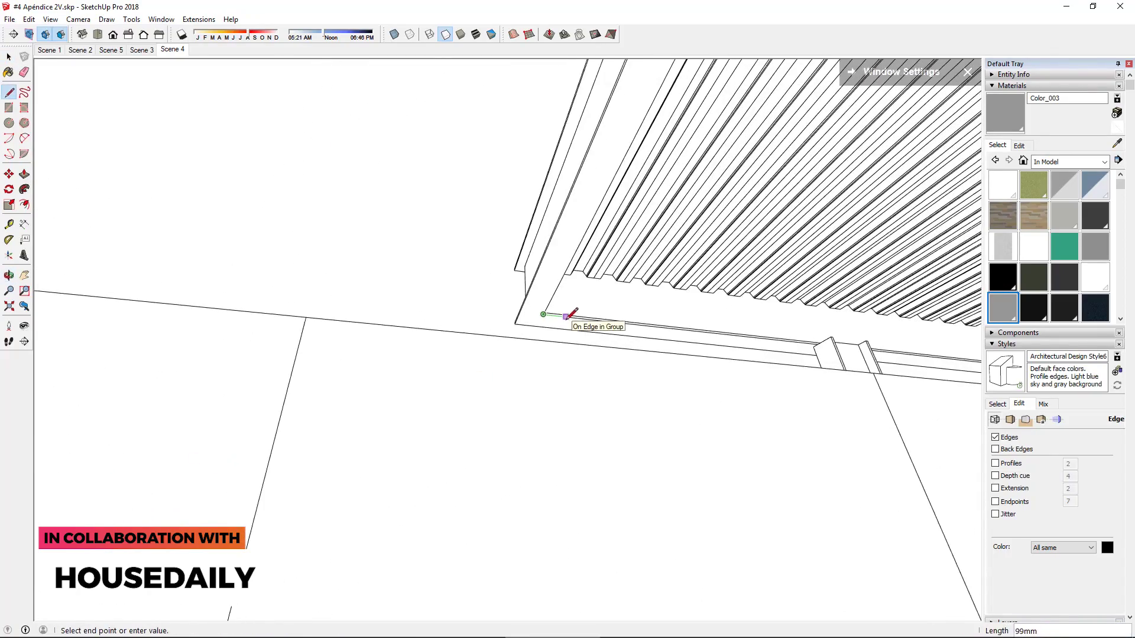
scroll(479, 451, "down", 2)
scroll(479, 451, "down", 3)
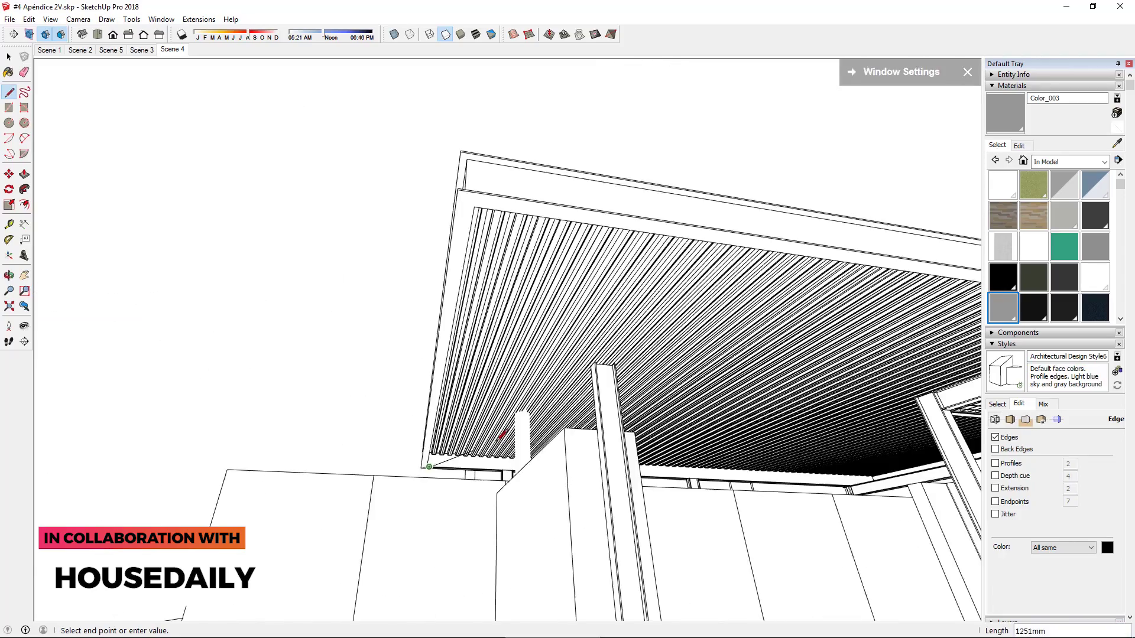
scroll(443, 437, "down", 2)
scroll(412, 427, "down", 3)
scroll(407, 432, "up", 3)
scroll(436, 354, "up", 3)
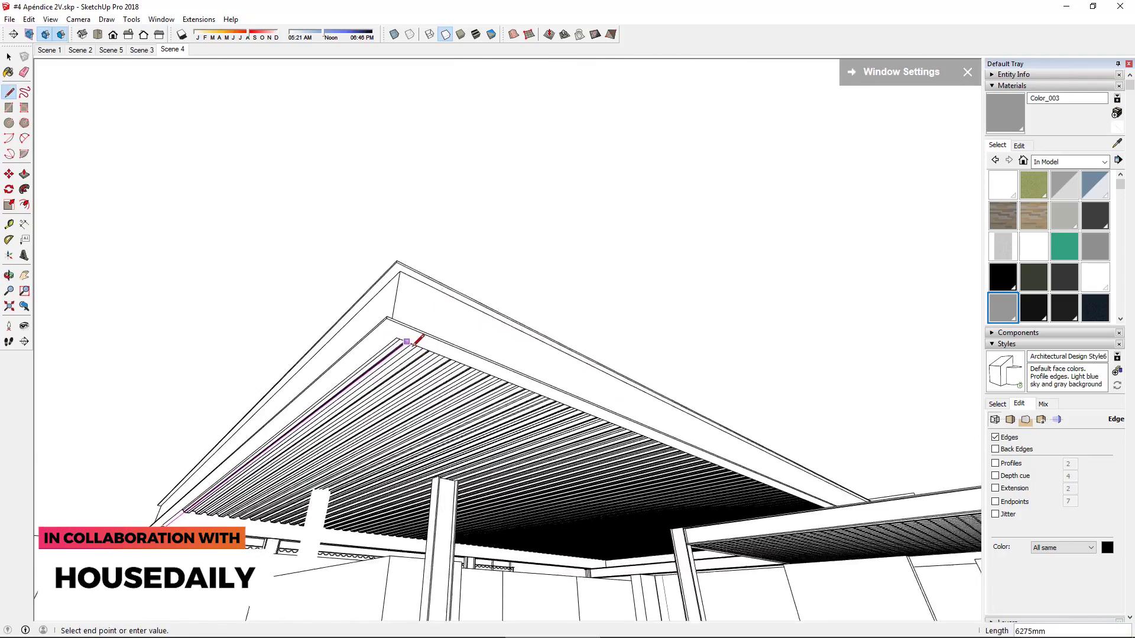
scroll(406, 331, "up", 2)
middle_click_drag(399, 329, 423, 392)
key("space")
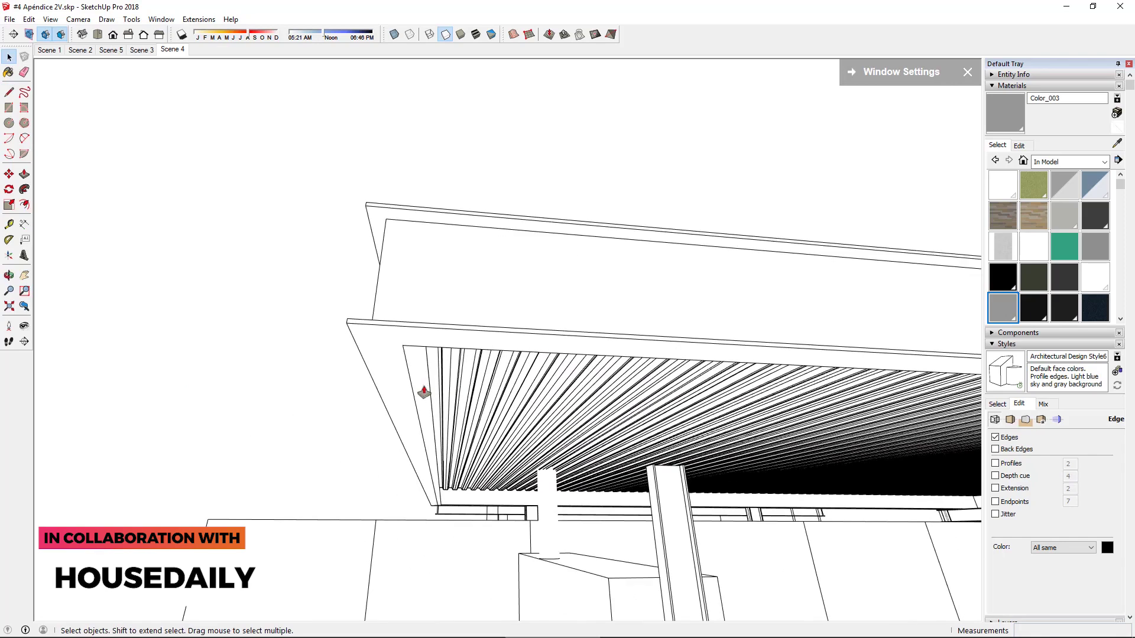
Turn the trim profile into the new component Component#34
right_click(425, 421)
scroll(412, 358, "up", 2)
right_click(412, 358)
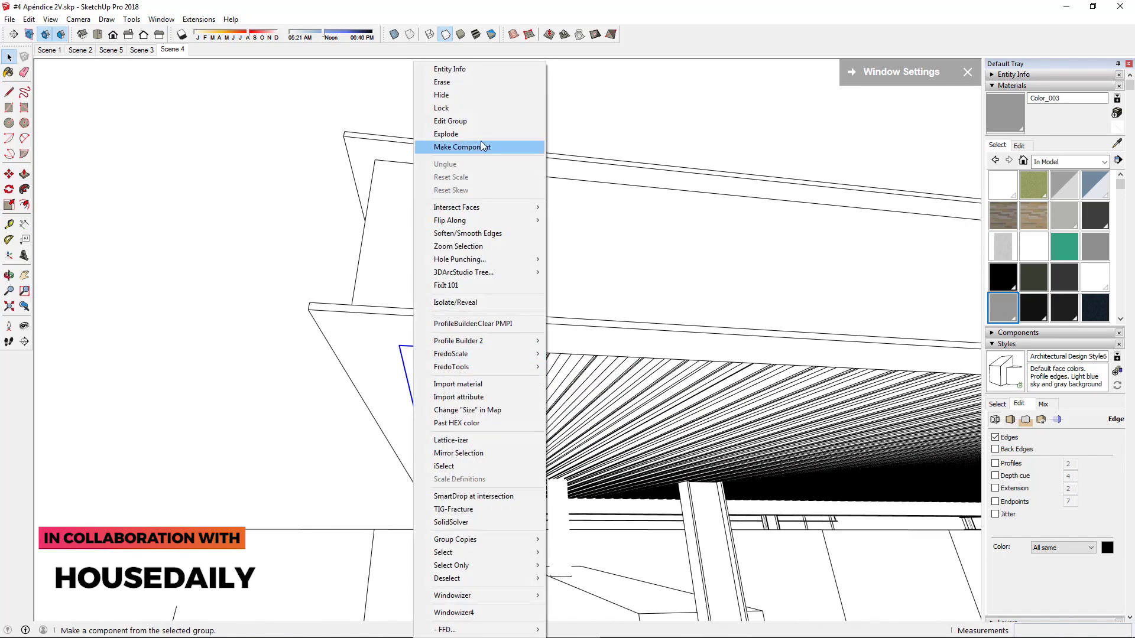
left_click(482, 146)
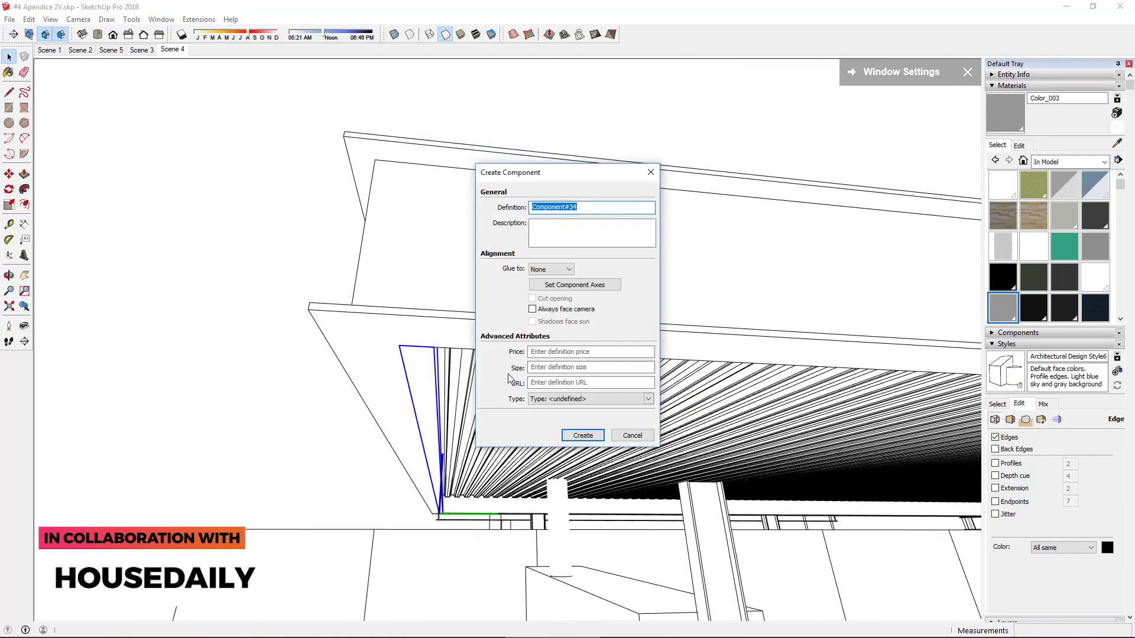
left_click(599, 437)
mouse_move(599, 438)
middle_mouse_down()
mouse_move(568, 423)
mouse_move(474, 463)
mouse_move(772, 286)
middle_mouse_up()
Extrude the trim 6275mm along the canopy edge
key("p")
left_click(826, 246)
scroll(375, 468, "up", 3)
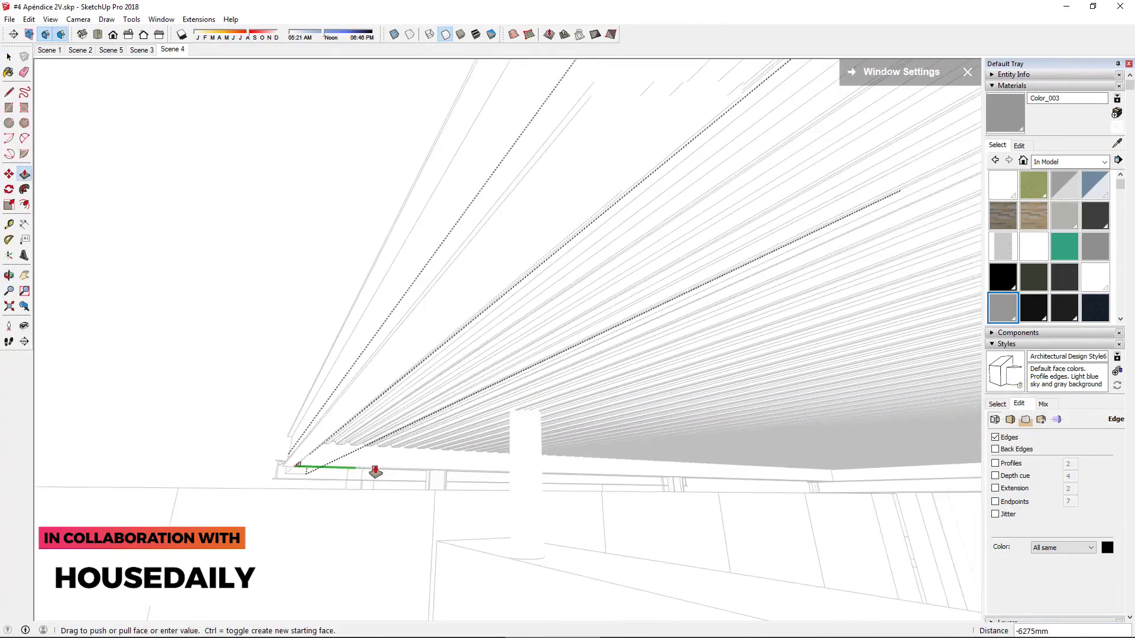
mouse_move(414, 389)
middle_mouse_down()
mouse_move(360, 350)
mouse_move(438, 362)
mouse_move(385, 296)
mouse_move(634, 202)
middle_mouse_up()
left_click(695, 172)
middle_click_drag(695, 172, 520, 145)
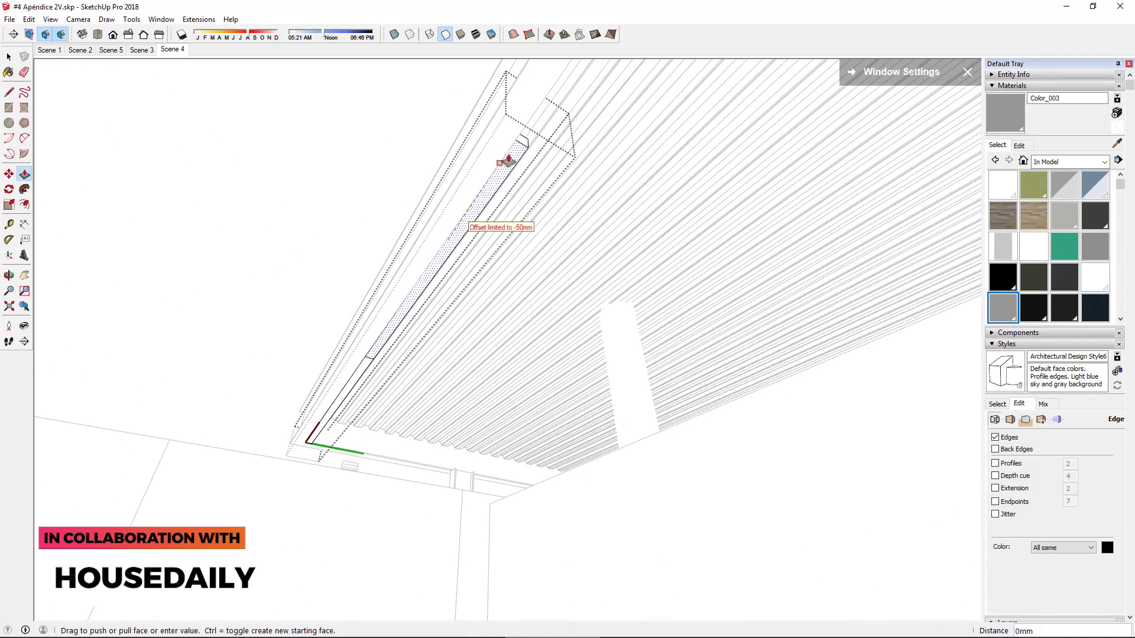
Select the thin trim and begin moving it
key("space")
scroll(387, 369, "up", 2)
left_click(486, 272)
scroll(487, 272, "up", 3)
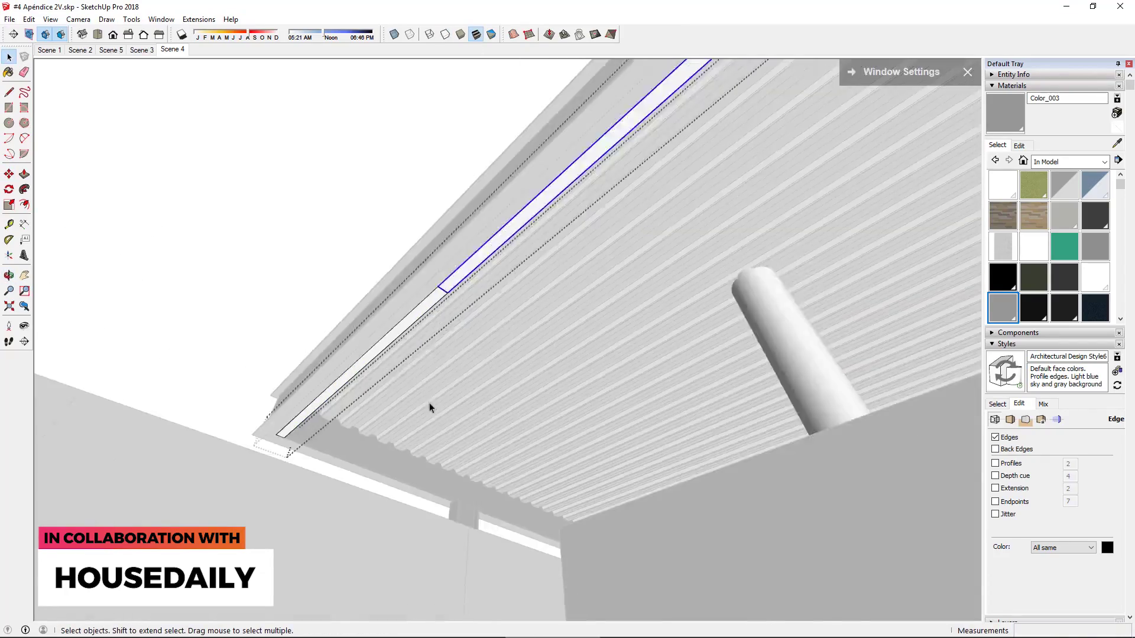
scroll(448, 376, "up", 3)
key("m")
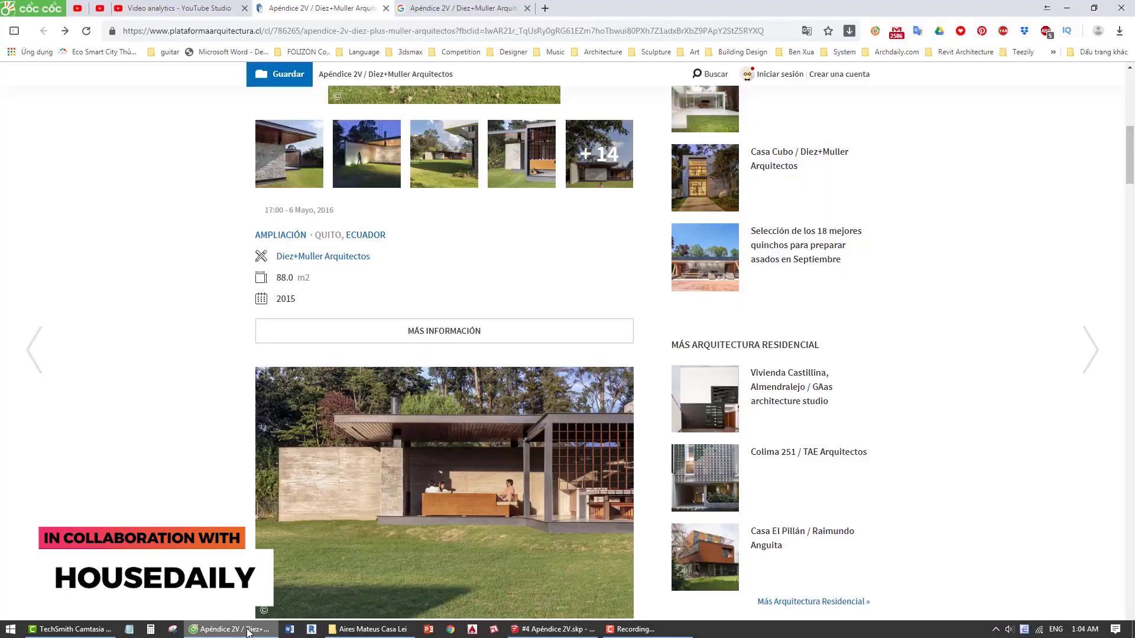
Scroll up and down through the Apéndice 2V article
scroll(498, 427, "up", 2)
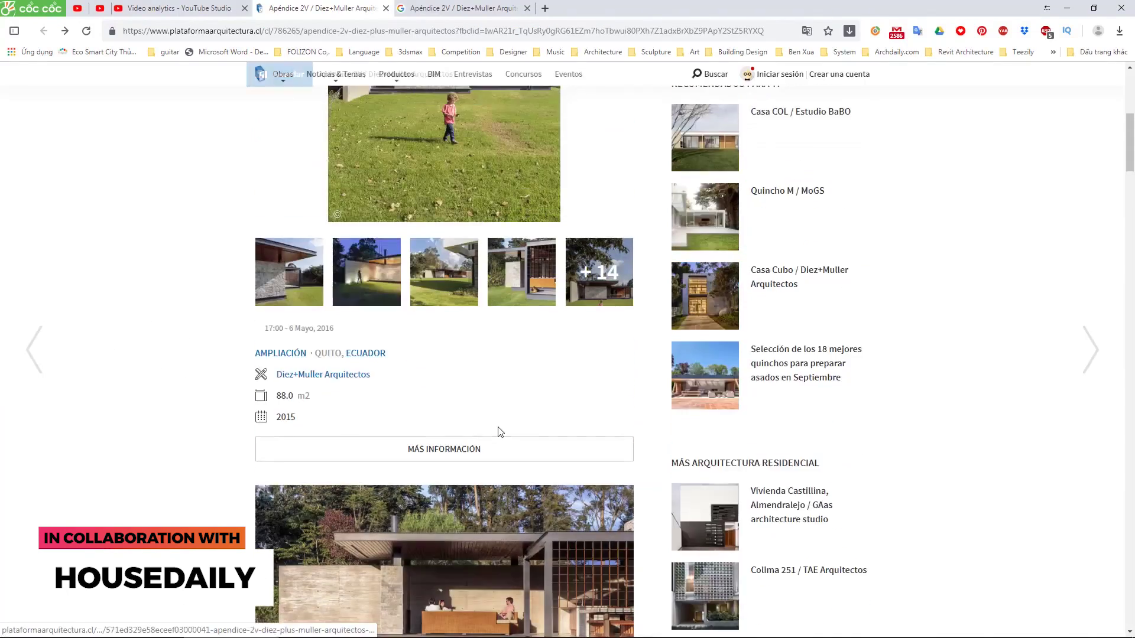
scroll(498, 427, "up", 5)
scroll(498, 427, "down", 10)
scroll(497, 432, "down", 7)
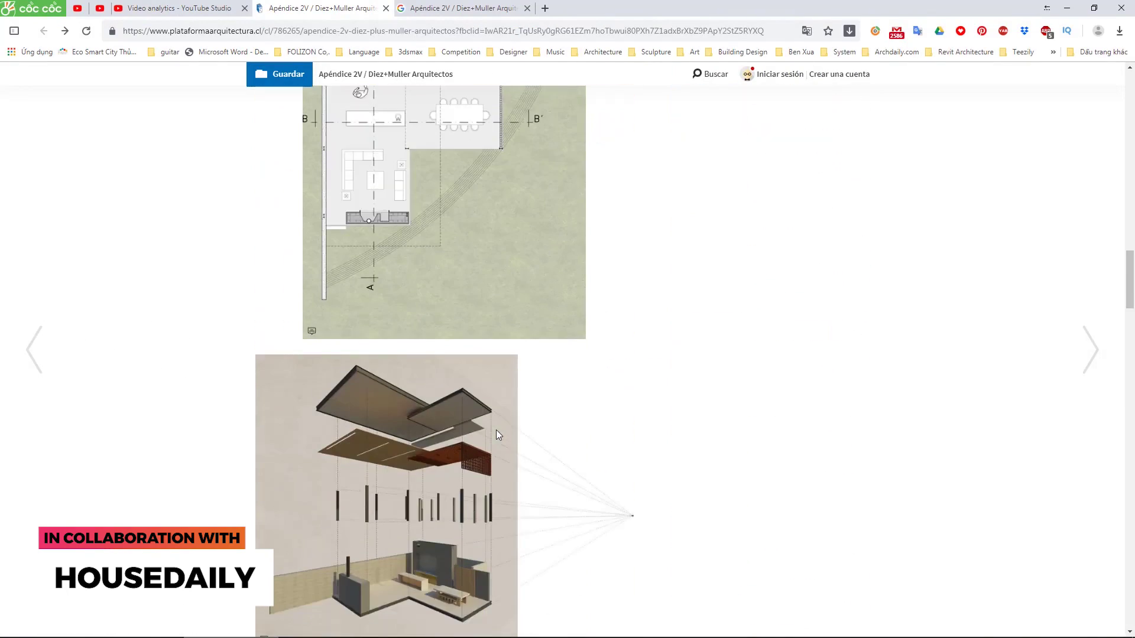
scroll(496, 431, "down", 3)
scroll(496, 431, "up", 6)
scroll(496, 430, "down", 10)
scroll(495, 430, "up", 1)
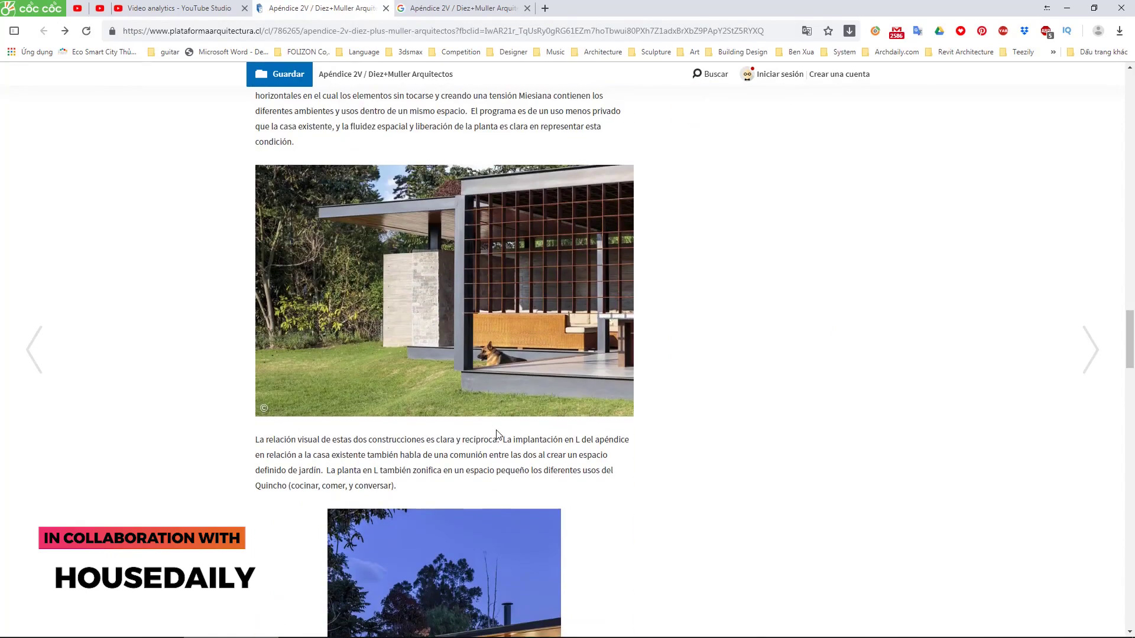
scroll(463, 253, "down", 10)
scroll(463, 253, "down", 2)
View gallery photo 7 of 14, then return to the SketchUp model
left_click(465, 258)
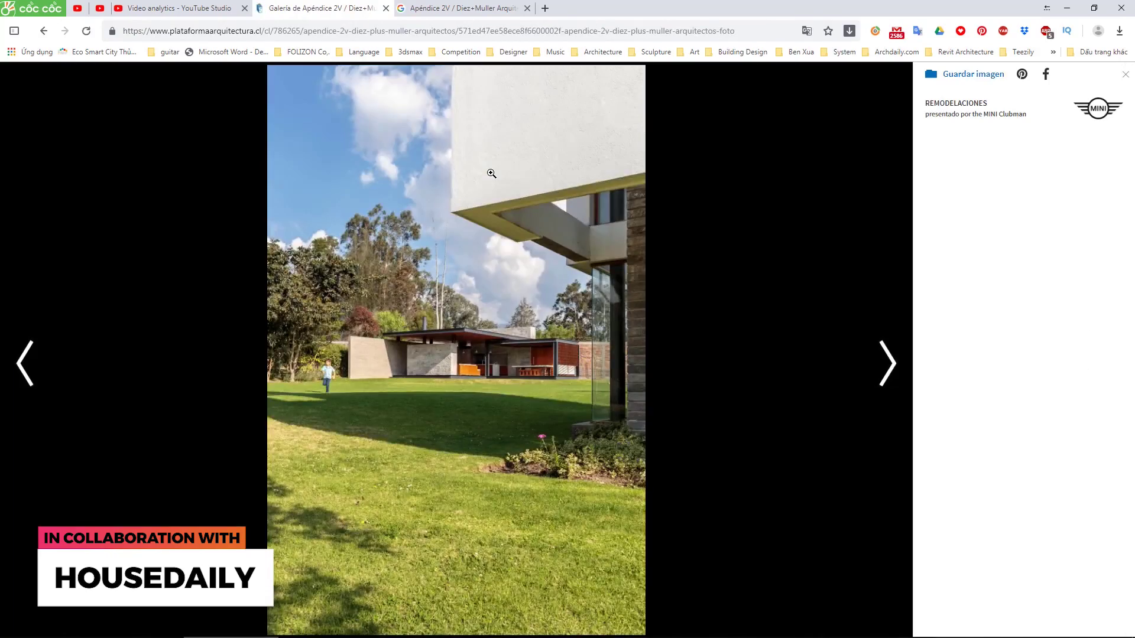
key("Right")
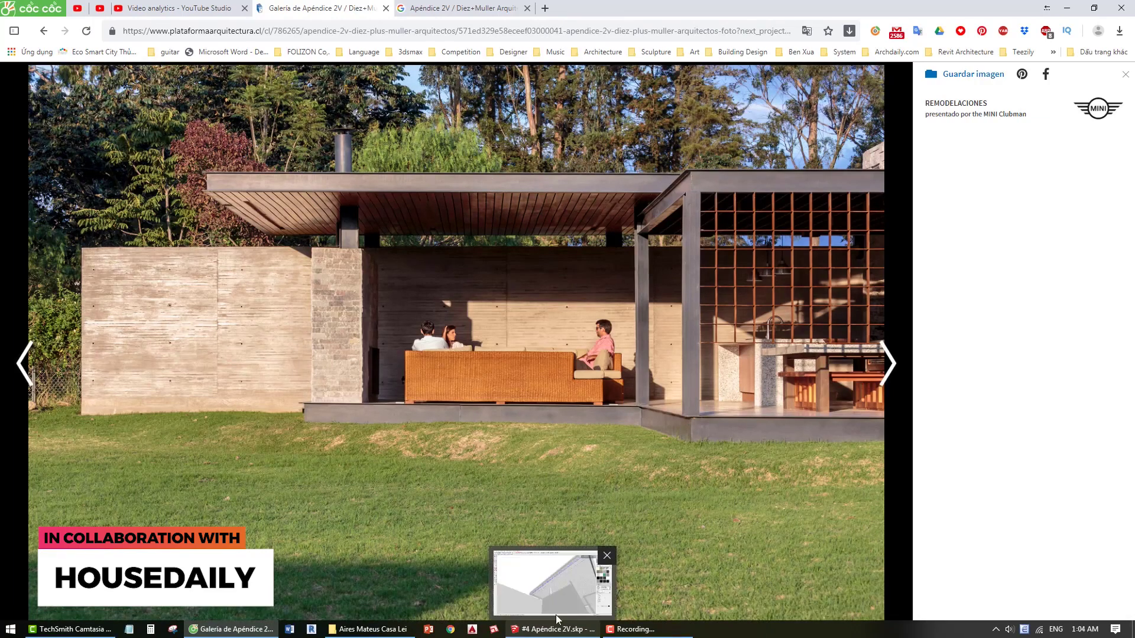
left_click(550, 631)
Try a push/pull on the trim, cancel it, and compare against the pavilion reference photo
key("p")
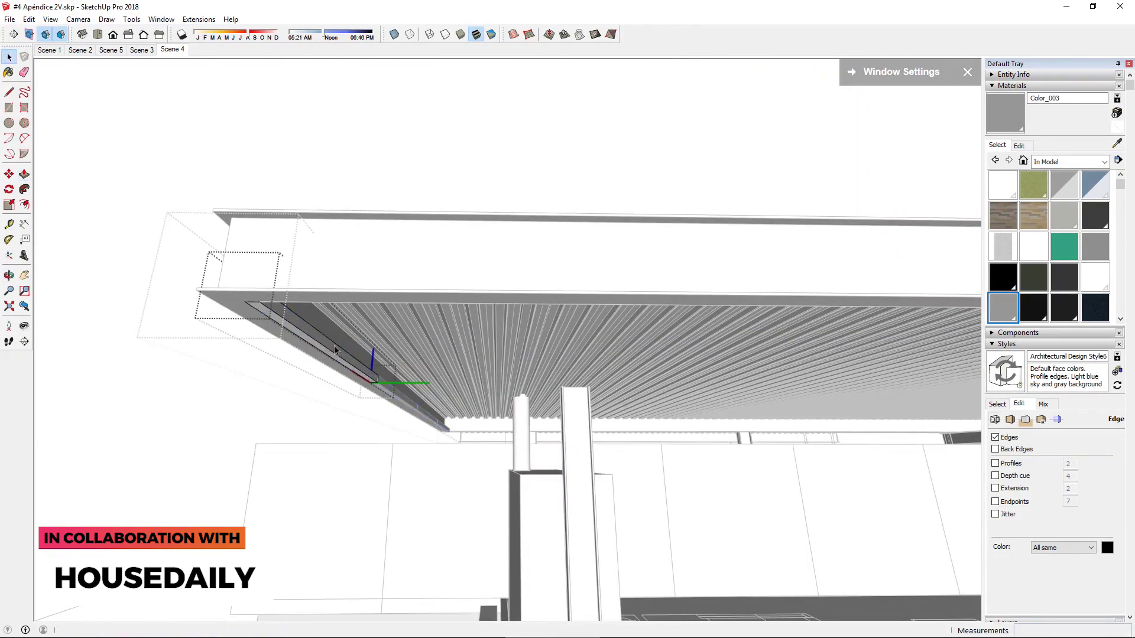
scroll(335, 345, "up", 2)
scroll(359, 344, "up", 2)
scroll(355, 436, "up", 2)
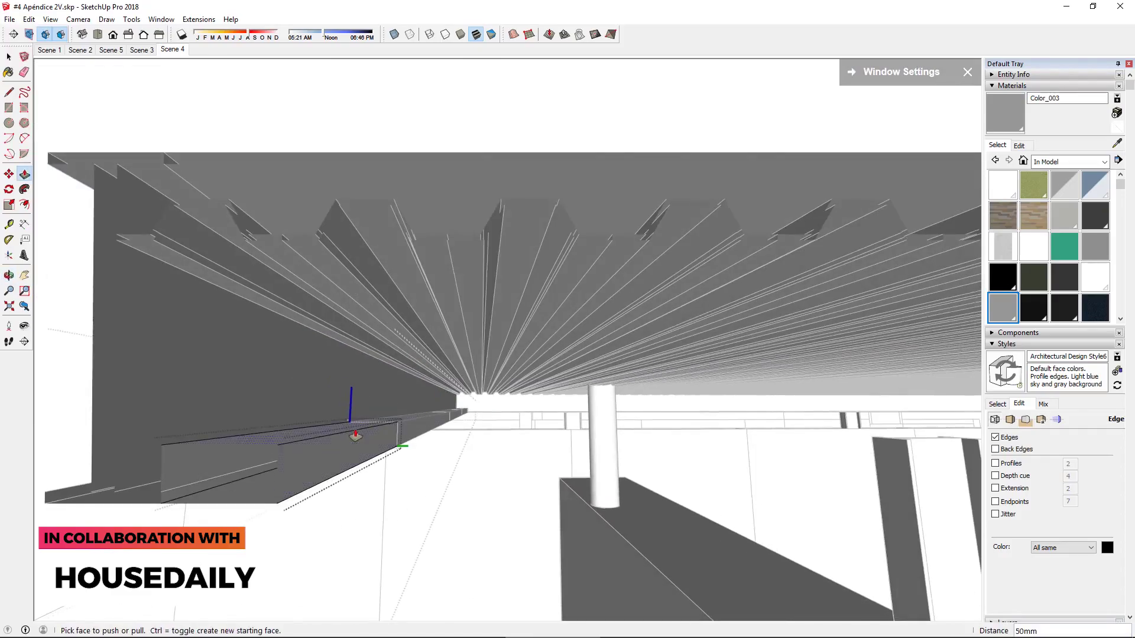
key("space")
scroll(357, 367, "down", 3)
scroll(356, 377, "down", 2)
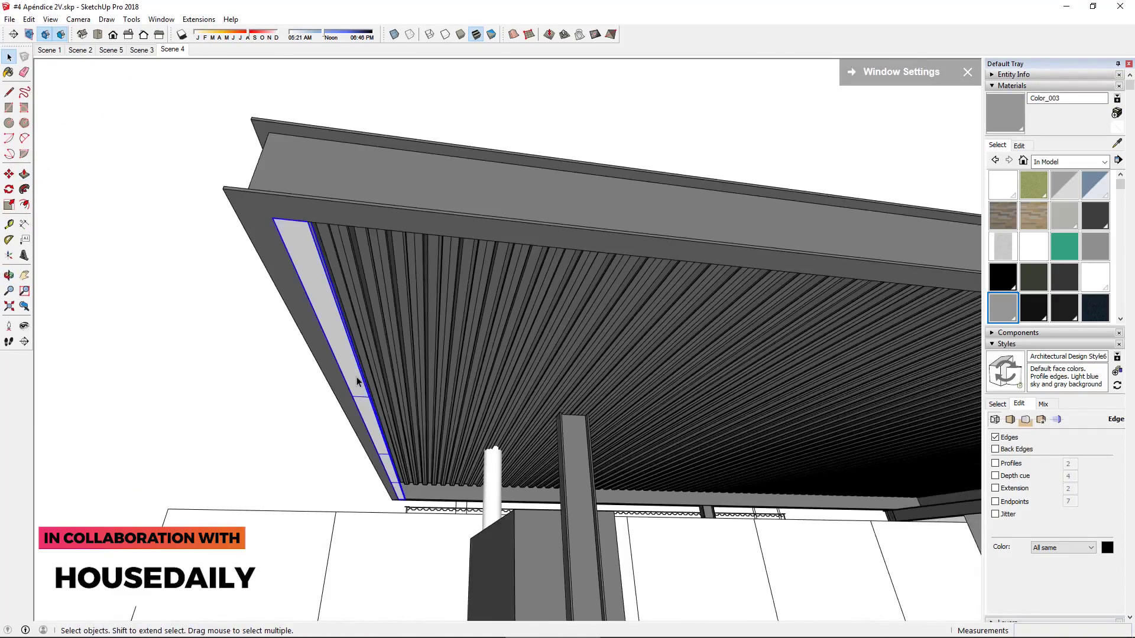
left_click(252, 630)
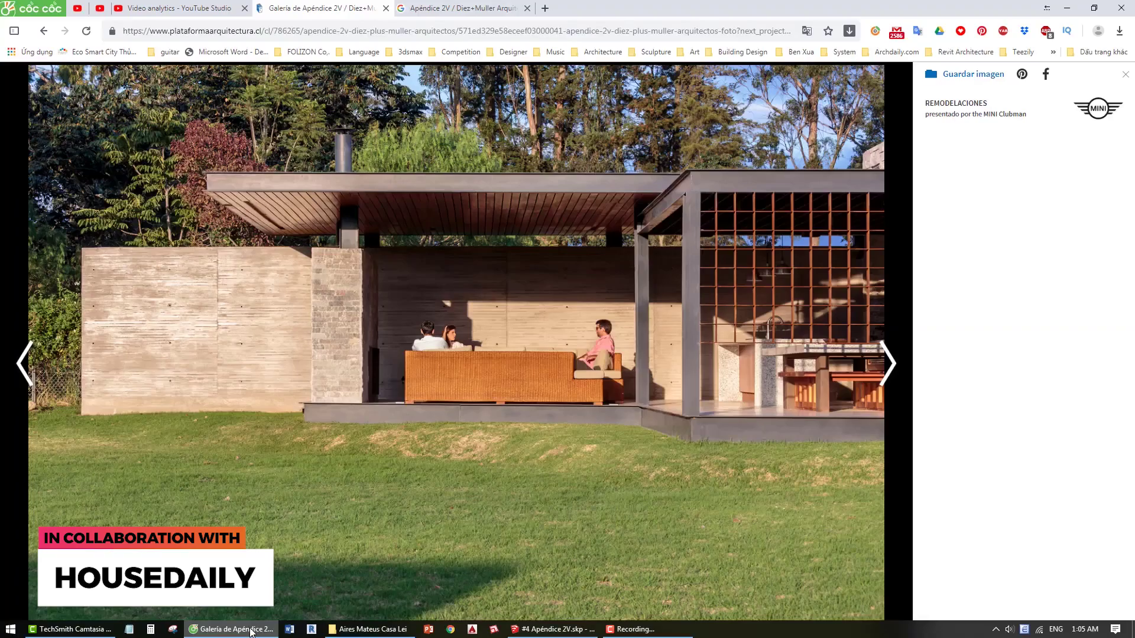
left_click(252, 630)
Inside the roof trim group, copy the left trim strip into an x4 row of evenly spaced copies
key("m")
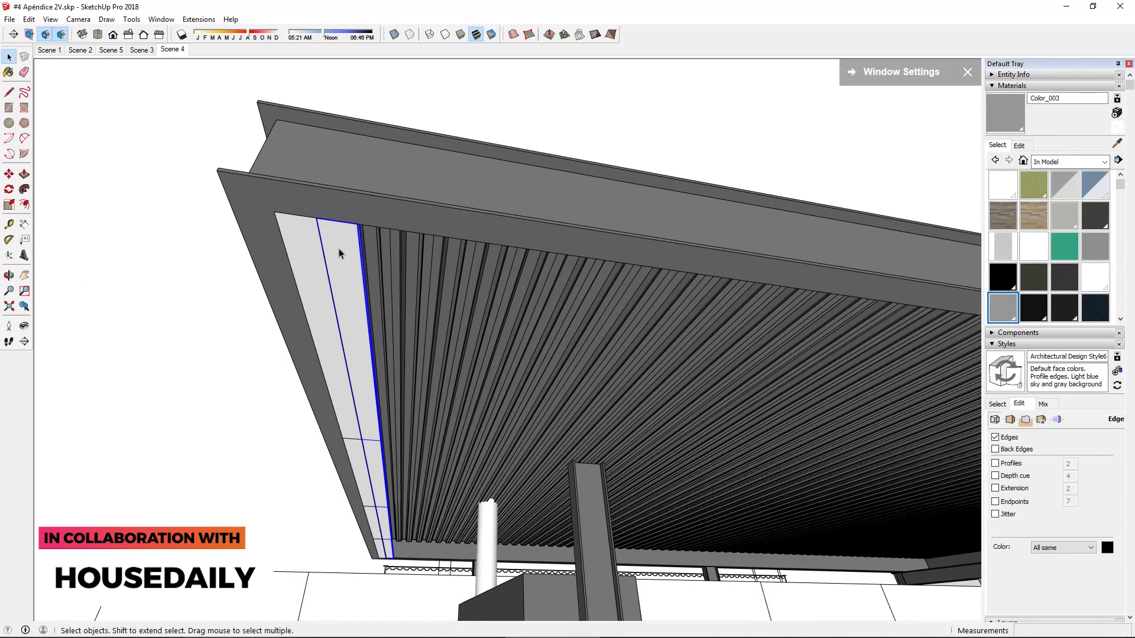
double_click(347, 262)
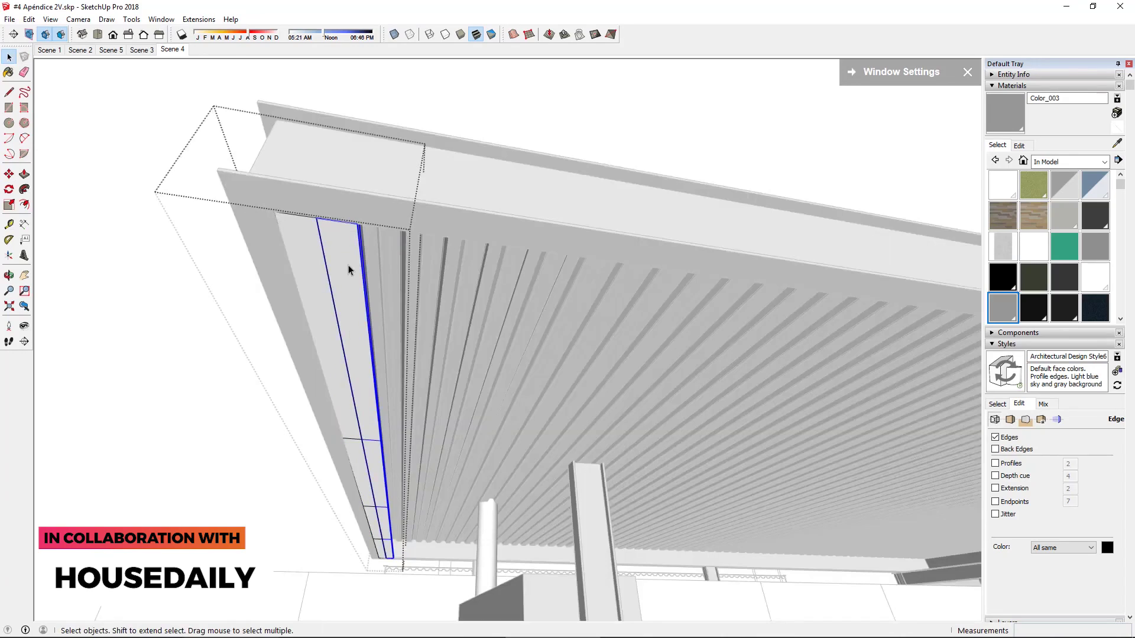
left_click(328, 303)
right_click(329, 303)
left_click(380, 179)
type("x")
scroll(351, 262, "down", 5)
scroll(421, 425, "down", 5)
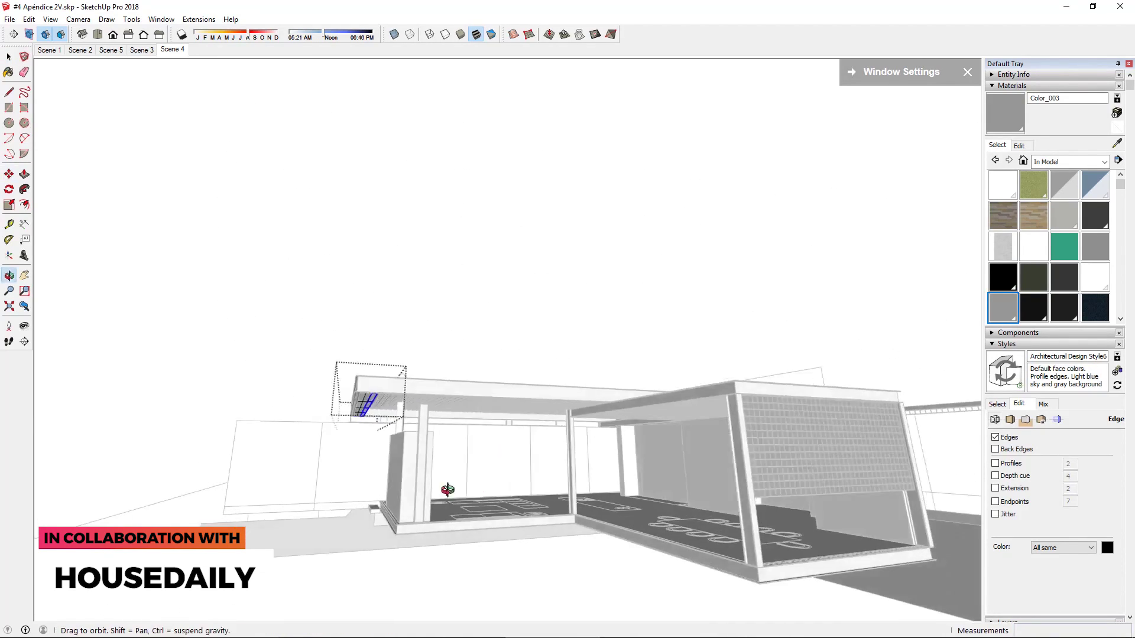
scroll(446, 494, "down", 3)
type("4")
key("Return")
Orbit the model to inspect the steel columns and grating ceiling
scroll(496, 461, "up", 3)
scroll(508, 428, "up", 5)
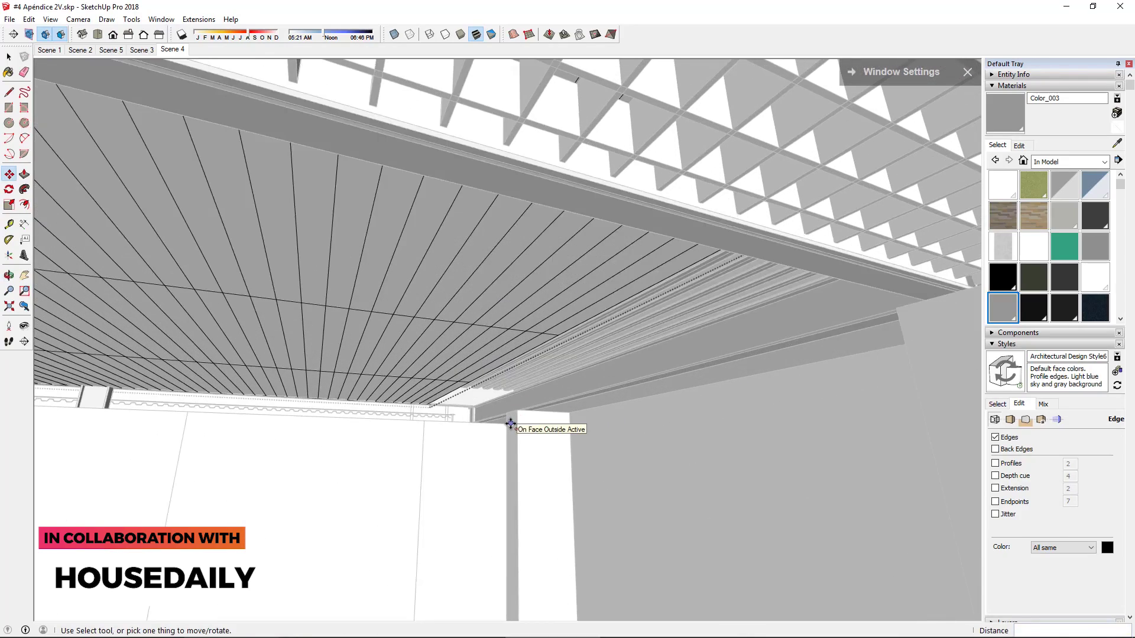
scroll(435, 385, "up", 5)
type("x8")
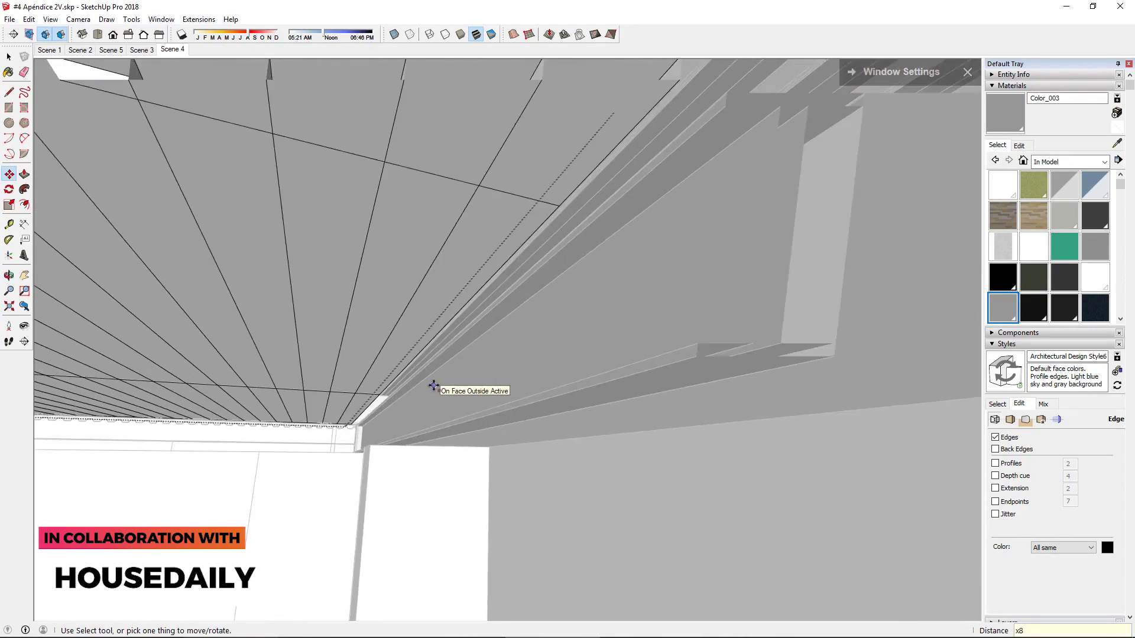
key("space")
scroll(434, 399, "down", 2)
mouse_move(434, 399)
middle_mouse_down()
mouse_move(339, 468)
mouse_move(594, 338)
mouse_move(730, 469)
mouse_move(806, 461)
middle_mouse_up()
scroll(603, 348, "down", 3)
scroll(603, 348, "down", 5)
scroll(580, 374, "up", 5)
Orbit into the pavilion to face the kitchen wall panels and compare the kitchen photo
middle_click_drag(580, 375, 684, 327)
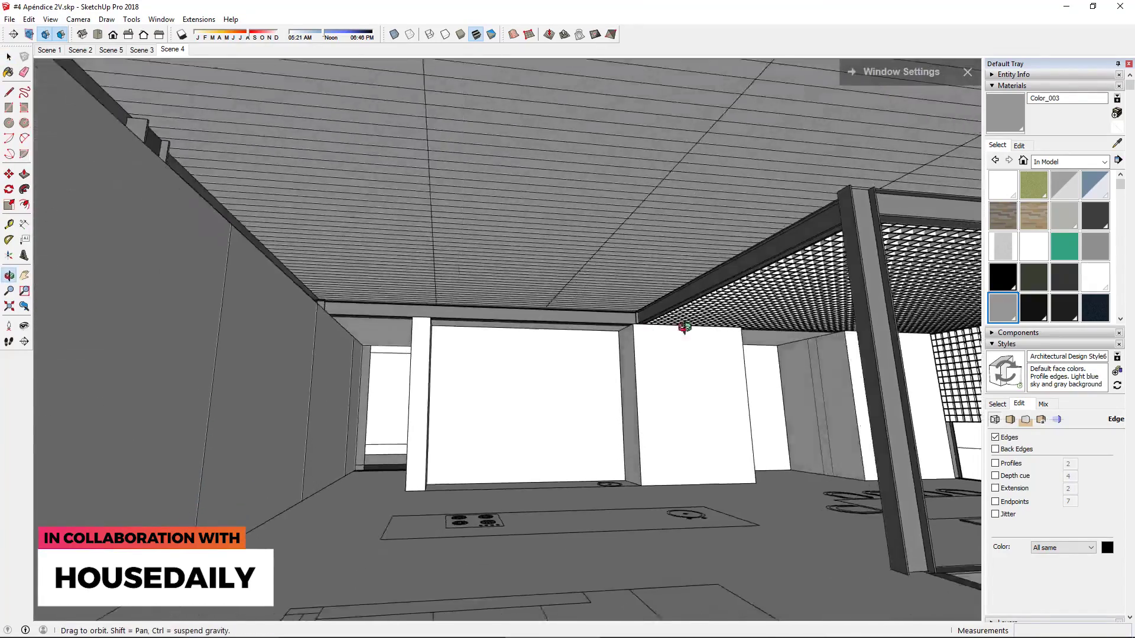
scroll(466, 364, "up", 3)
scroll(544, 355, "up", 2)
mouse_move(544, 355)
middle_mouse_down()
mouse_move(603, 418)
mouse_move(344, 323)
mouse_move(507, 329)
mouse_move(234, 288)
mouse_move(254, 239)
mouse_move(463, 195)
middle_mouse_up()
left_click(269, 631)
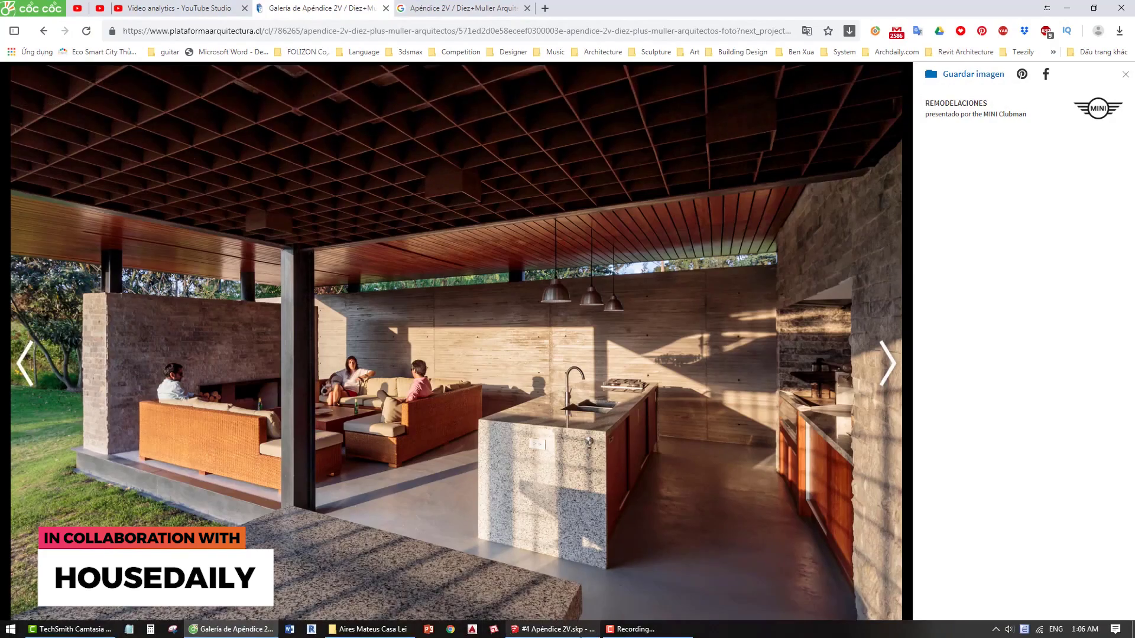
left_click(520, 631)
Draw a rectangle at the kitchen wall base and make it a counter group
mouse_move(496, 219)
middle_mouse_down()
mouse_move(459, 413)
mouse_move(426, 494)
mouse_move(294, 424)
middle_mouse_up()
key("r")
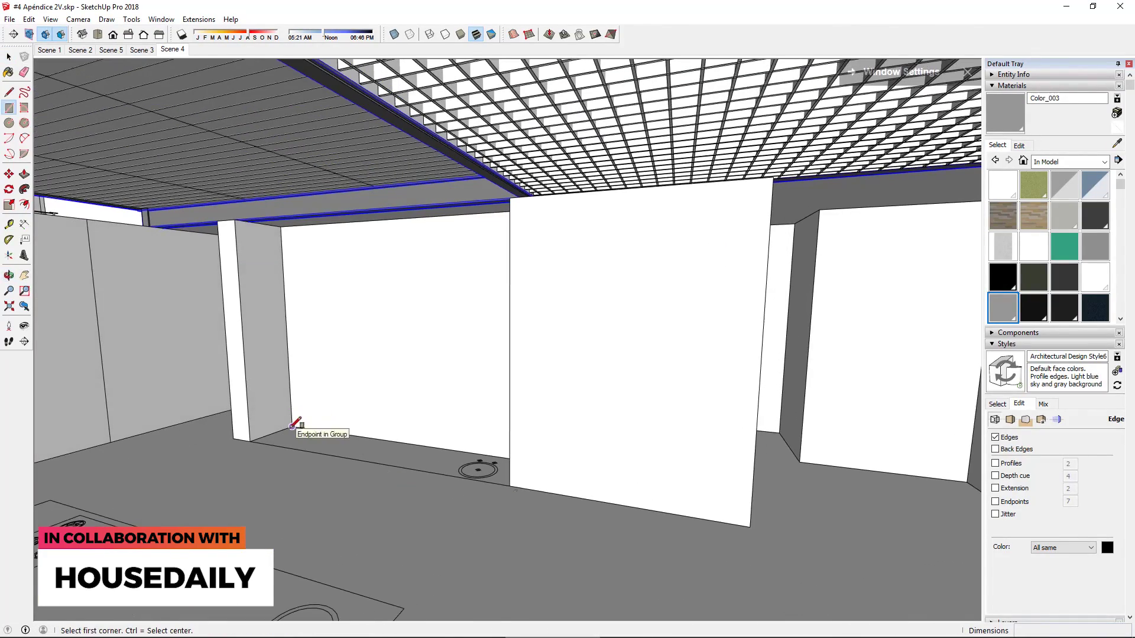
right_click(507, 414)
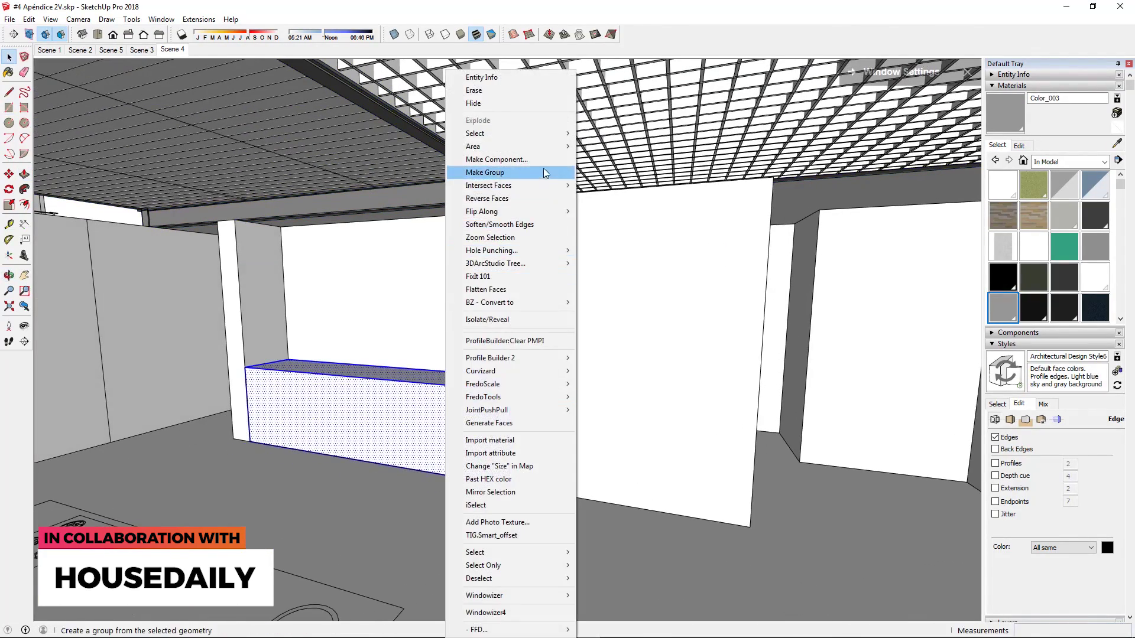
left_click(544, 169)
left_click(269, 632)
left_click(520, 632)
mouse_move(413, 402)
middle_mouse_down()
mouse_move(365, 401)
mouse_move(287, 356)
middle_mouse_up()
Move the counter group into place, draw dividing lines, and reposition the panel above it
key("m")
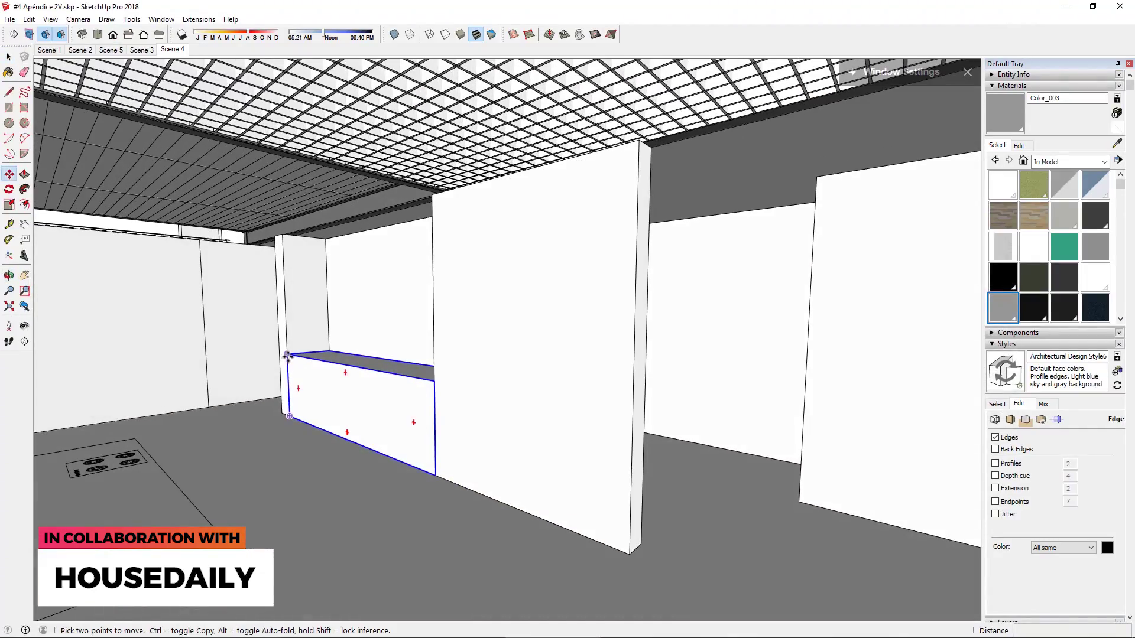
mouse_move(326, 402)
middle_mouse_down()
mouse_move(562, 471)
mouse_move(385, 352)
mouse_move(524, 405)
mouse_move(506, 192)
mouse_move(556, 184)
mouse_move(554, 237)
middle_mouse_up()
key("l")
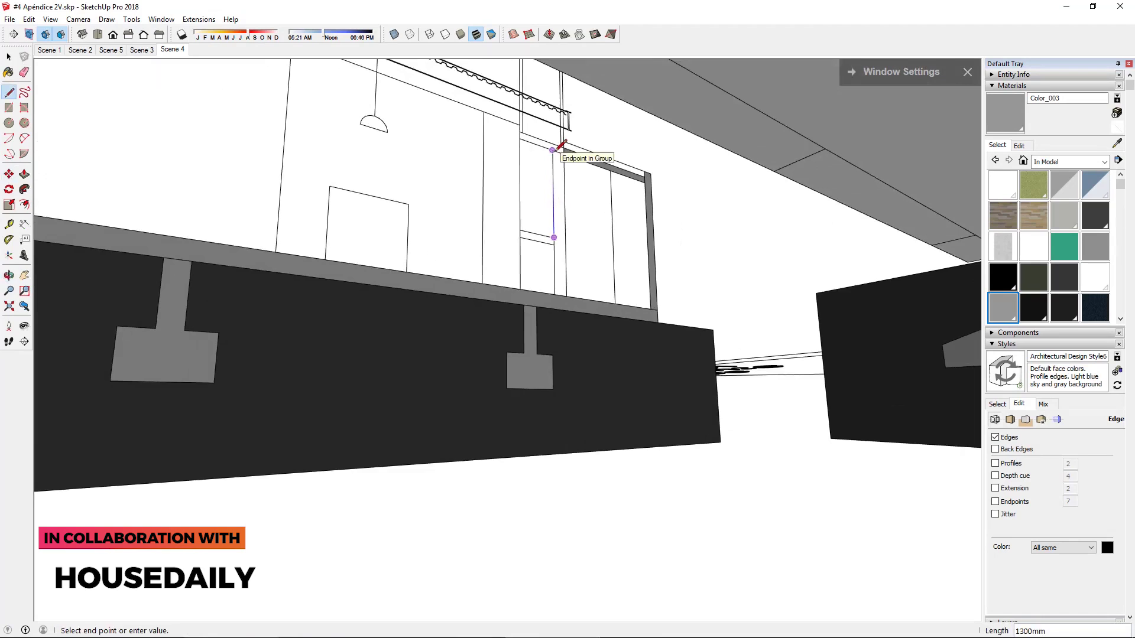
key("space")
mouse_move(562, 145)
middle_mouse_down()
mouse_move(418, 350)
mouse_move(510, 337)
mouse_move(528, 378)
middle_mouse_up()
key("m")
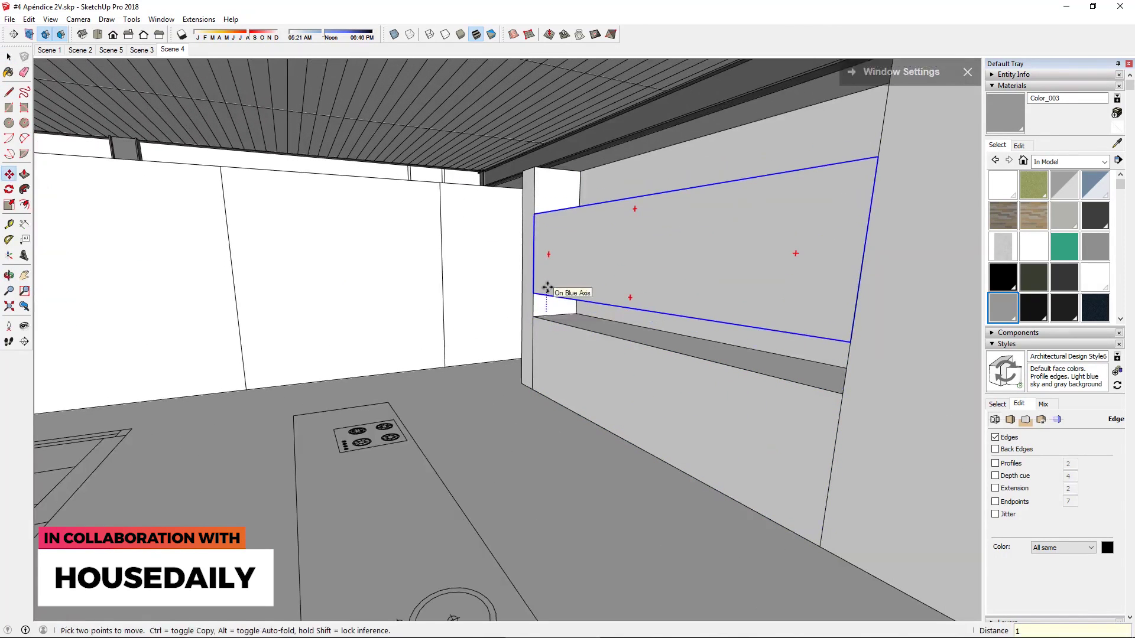
key("p")
mouse_move(646, 190)
middle_mouse_down()
mouse_move(628, 278)
mouse_move(590, 332)
mouse_move(652, 426)
mouse_move(603, 386)
mouse_move(651, 302)
mouse_move(562, 358)
mouse_move(524, 494)
mouse_move(562, 330)
mouse_move(580, 425)
mouse_move(620, 284)
mouse_move(566, 354)
mouse_move(408, 389)
mouse_move(219, 398)
mouse_move(384, 414)
mouse_move(96, 421)
middle_mouse_up()
key("p")
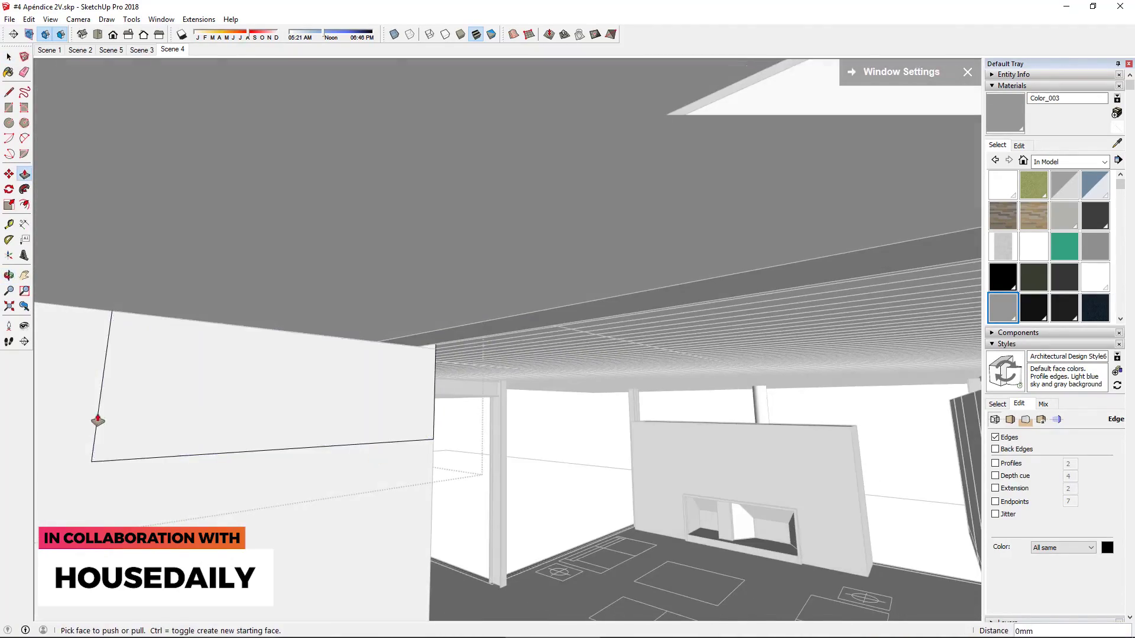
Finish the face extrusion and select the wall panel beneath the beam
left_click(96, 420)
mouse_move(180, 479)
middle_mouse_down()
mouse_move(515, 289)
mouse_move(246, 428)
mouse_move(679, 514)
mouse_move(499, 397)
middle_mouse_up()
key("space")
key("m")
mouse_move(785, 416)
left_mouse_down()
mouse_move(587, 408)
mouse_move(563, 380)
left_mouse_up()
key("space")
left_click(566, 387)
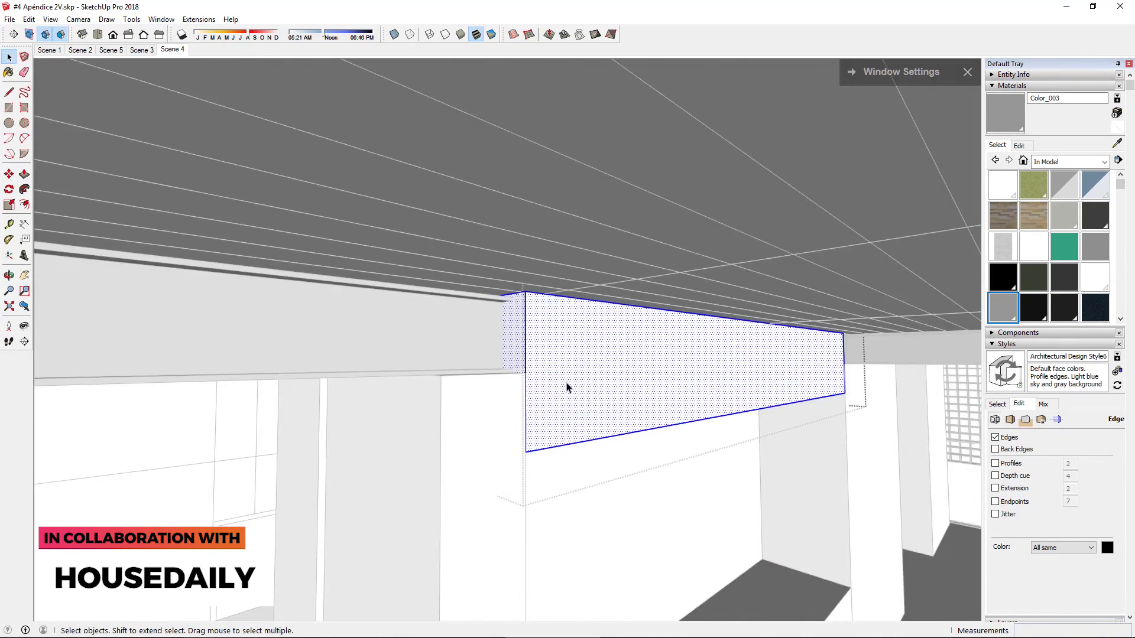
Push/pull the wall panel 115mm up to close the gap with the beam
mouse_move(876, 380)
middle_mouse_down()
mouse_move(735, 367)
mouse_move(667, 415)
middle_mouse_up()
key("space")
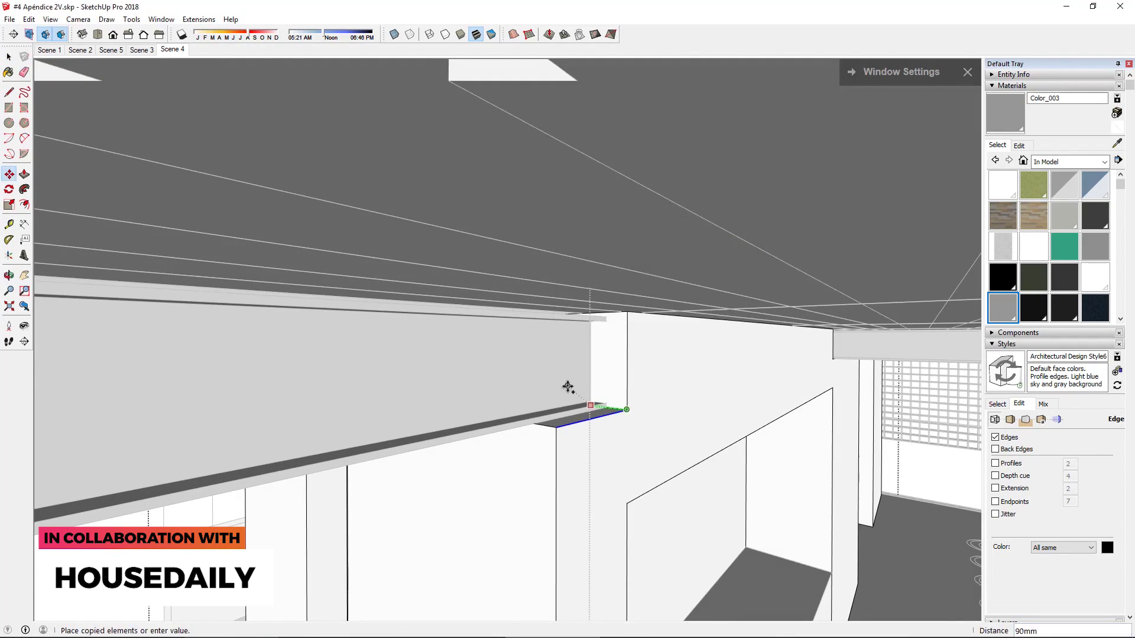
mouse_move(582, 417)
middle_mouse_down()
mouse_move(643, 322)
mouse_move(471, 317)
mouse_move(711, 388)
mouse_move(677, 393)
mouse_move(550, 302)
middle_mouse_up()
key("space")
key("p")
left_click(578, 256)
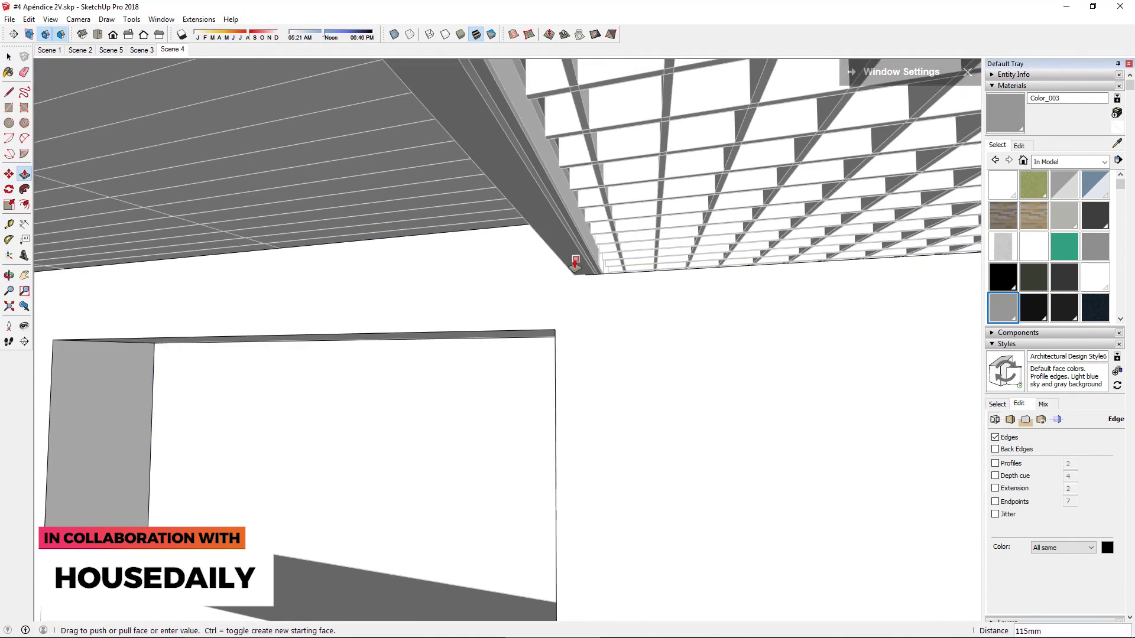
mouse_move(577, 256)
middle_mouse_down()
mouse_move(652, 283)
mouse_move(534, 213)
middle_mouse_up()
Copy the counter face into place for the kitchen island, then view the whole pavilion
key("space")
scroll(605, 312, "down", 5)
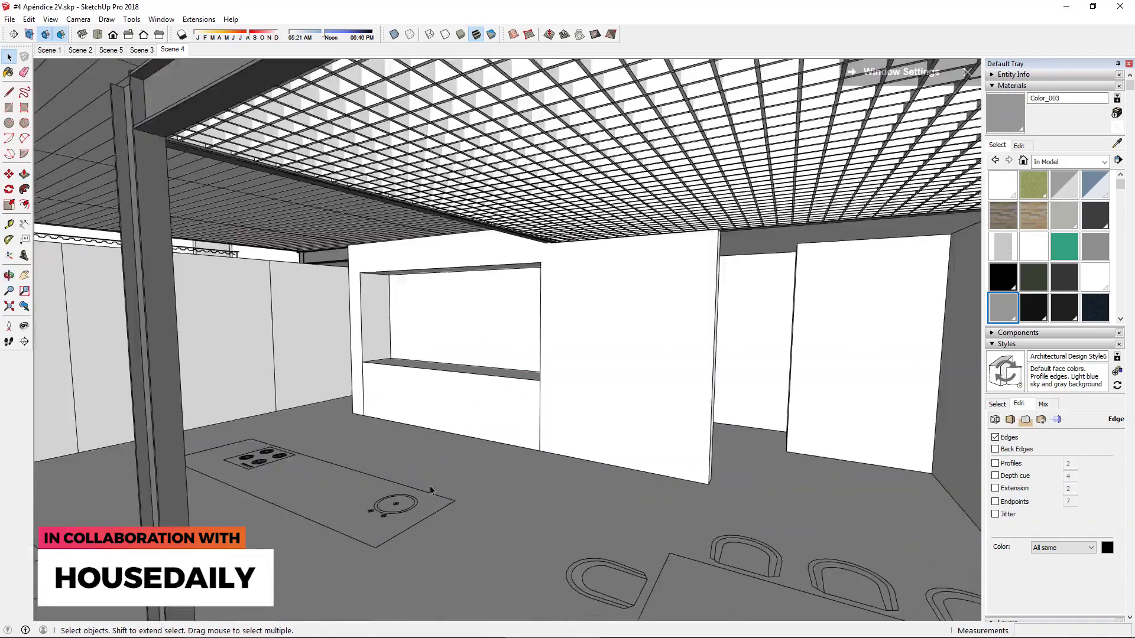
key("m")
left_click(514, 470, "ctrl")
mouse_move(605, 311)
middle_mouse_down()
mouse_move(514, 470)
mouse_move(332, 600)
mouse_move(371, 455)
middle_mouse_up()
key("space")
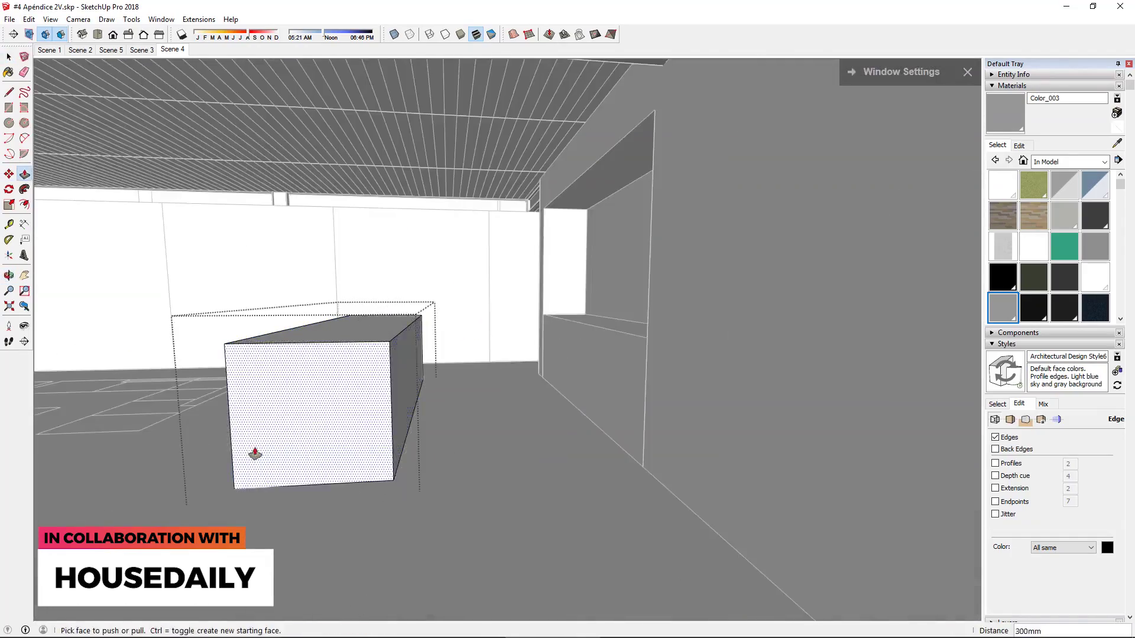
mouse_move(256, 454)
middle_mouse_down()
mouse_move(454, 357)
mouse_move(545, 400)
mouse_move(633, 412)
mouse_move(542, 422)
mouse_move(665, 426)
mouse_move(526, 432)
middle_mouse_up()
key("space")
scroll(543, 422, "up", 3)
scroll(542, 423, "up", 3)
scroll(542, 422, "down", 6)
scroll(591, 429, "down", 5)
key("space")
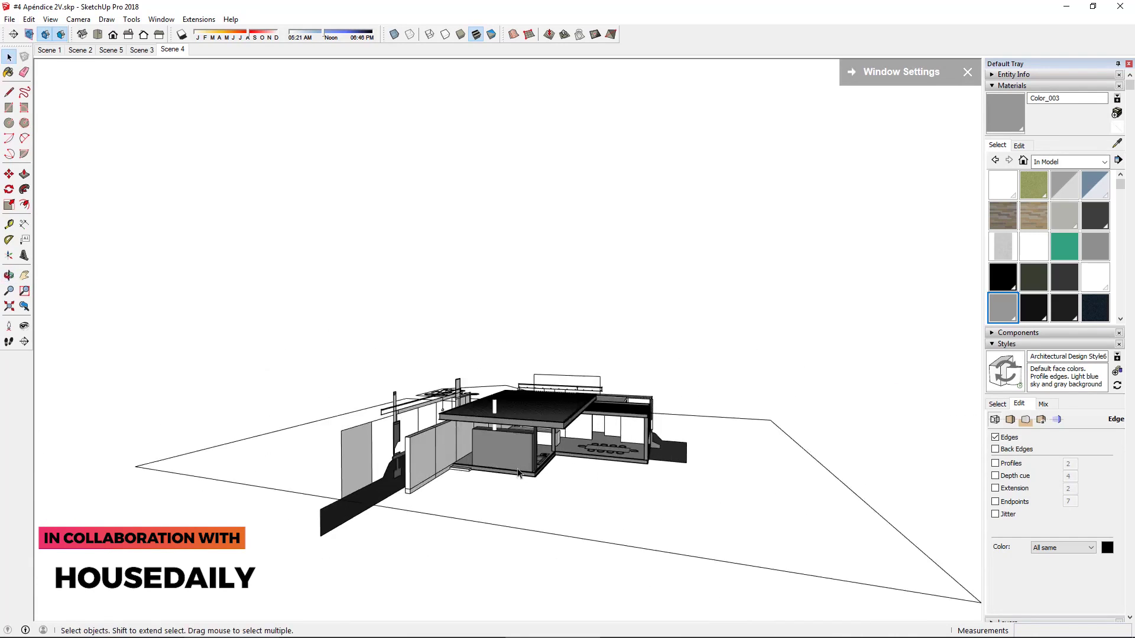
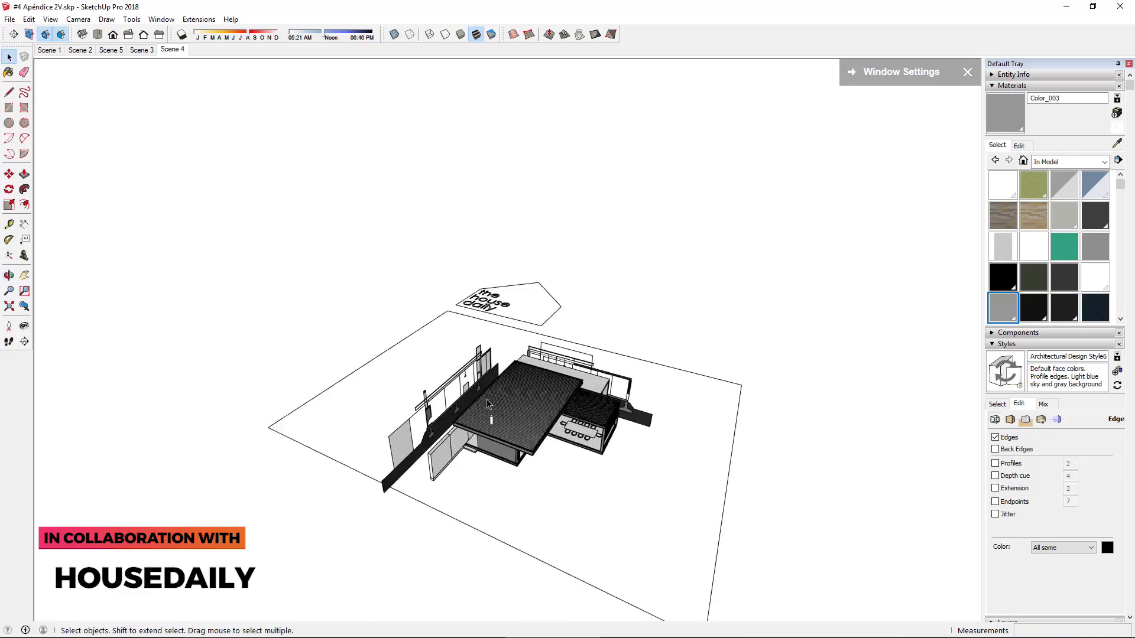
Orbit to a low view of the pavilion and compare it with the reference photo
scroll(487, 404, "up", 5)
right_click(631, 100)
scroll(573, 246, "down", 3)
mouse_move(573, 246)
middle_mouse_down()
mouse_move(864, 521)
mouse_move(332, 324)
middle_mouse_up()
scroll(864, 522, "up", 5)
scroll(480, 449, "down", 8)
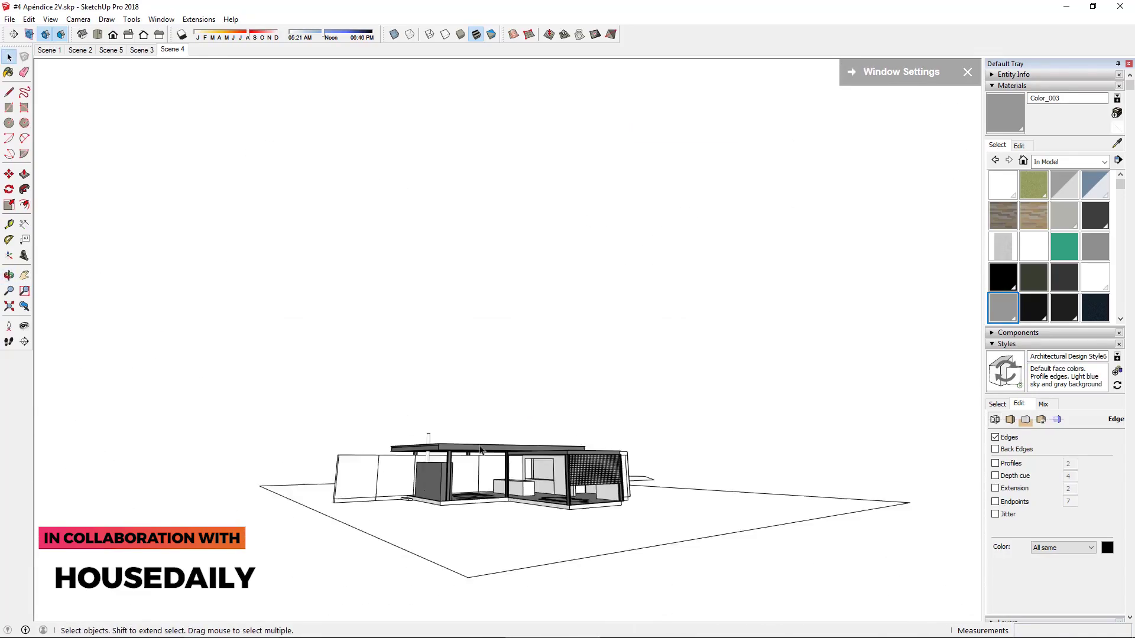
scroll(480, 449, "up", 4)
scroll(407, 456, "up", 4)
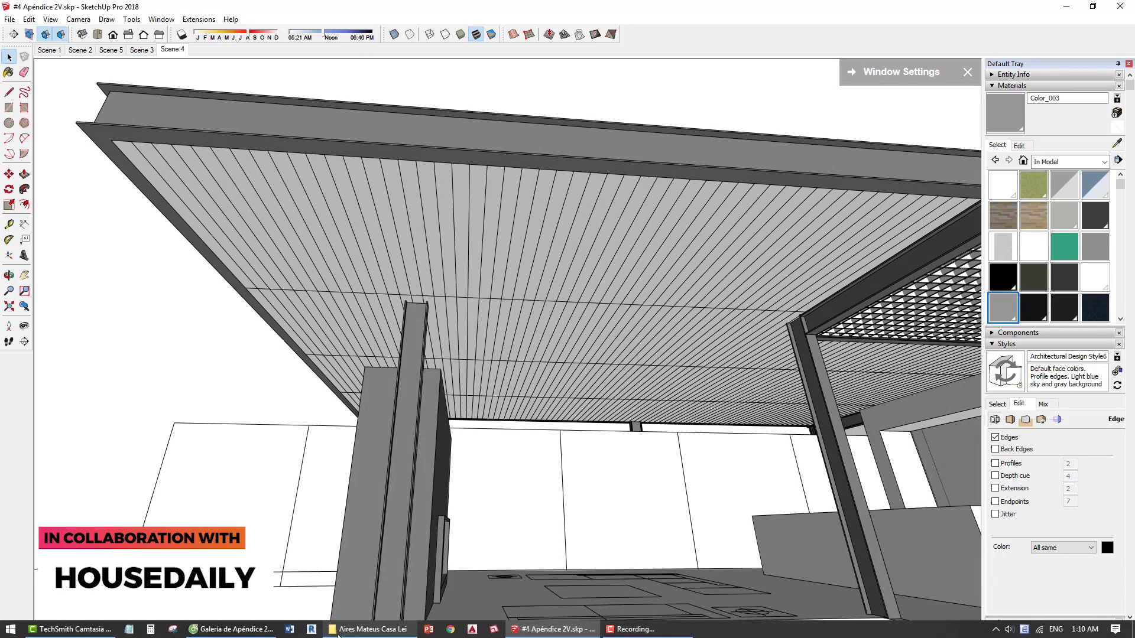
left_click(231, 629)
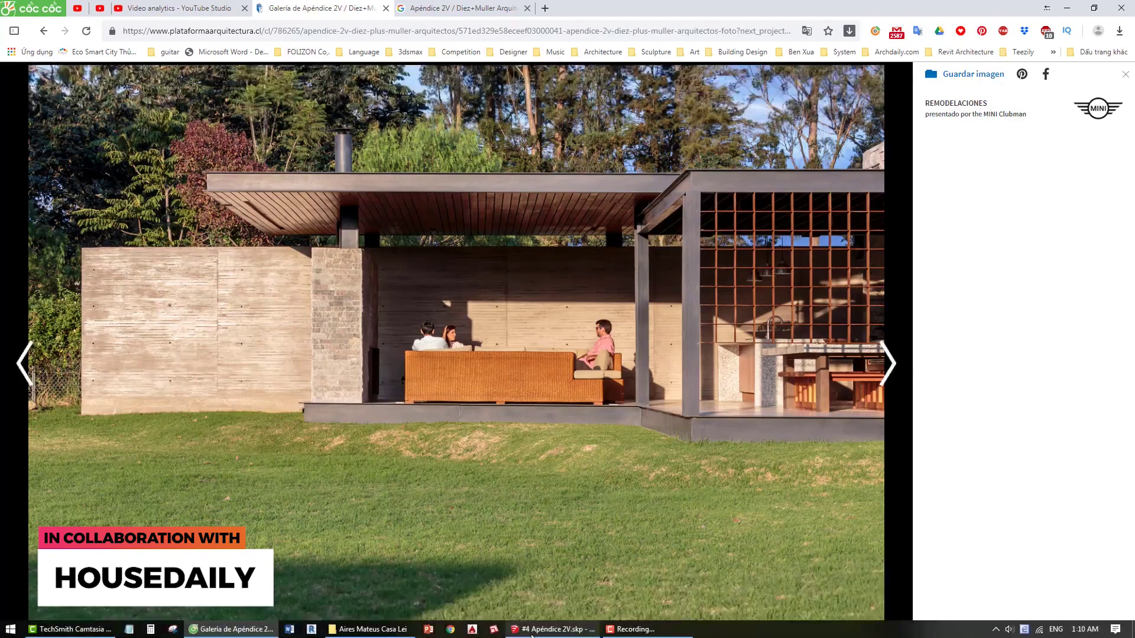
left_click(774, 629)
Select one ceiling plank above the beams and round column for moving
scroll(343, 333, "up", 5)
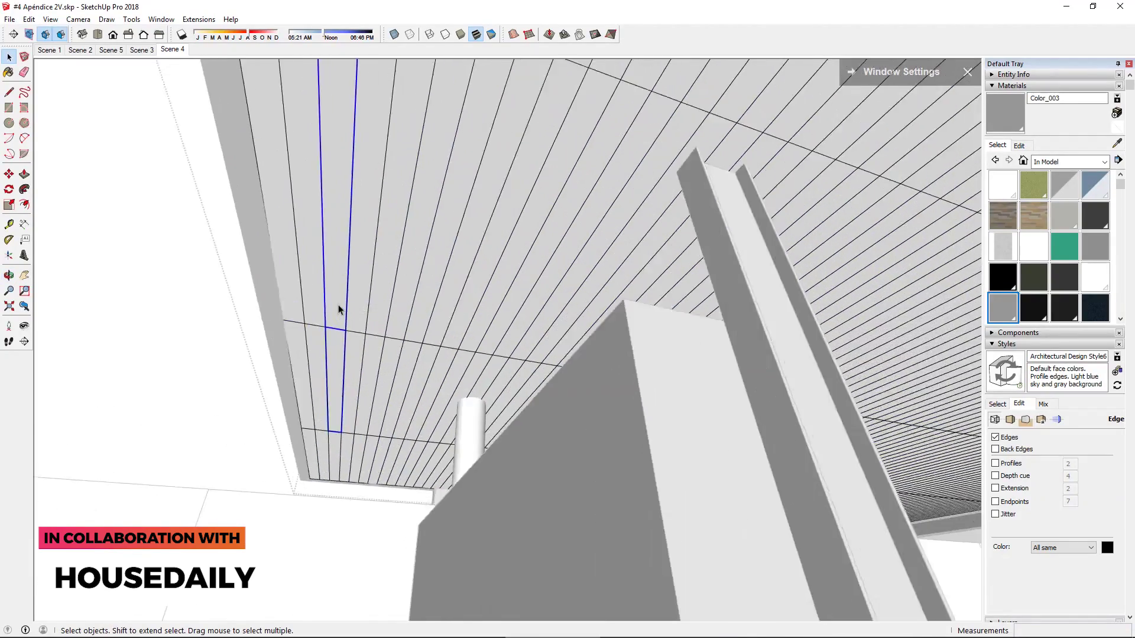
key("m")
middle_click_drag(340, 309, 555, 542)
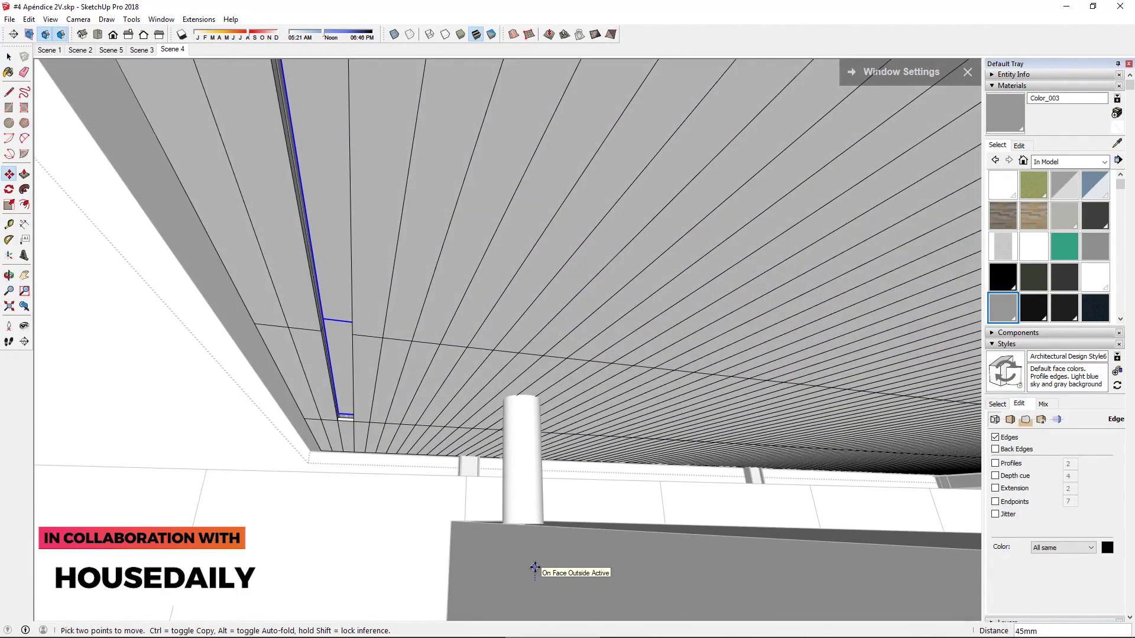
mouse_move(535, 567)
middle_mouse_down()
mouse_move(380, 337)
mouse_move(296, 310)
mouse_move(355, 188)
mouse_move(294, 271)
mouse_move(530, 296)
mouse_move(630, 266)
mouse_move(678, 299)
middle_mouse_up()
left_click(678, 298)
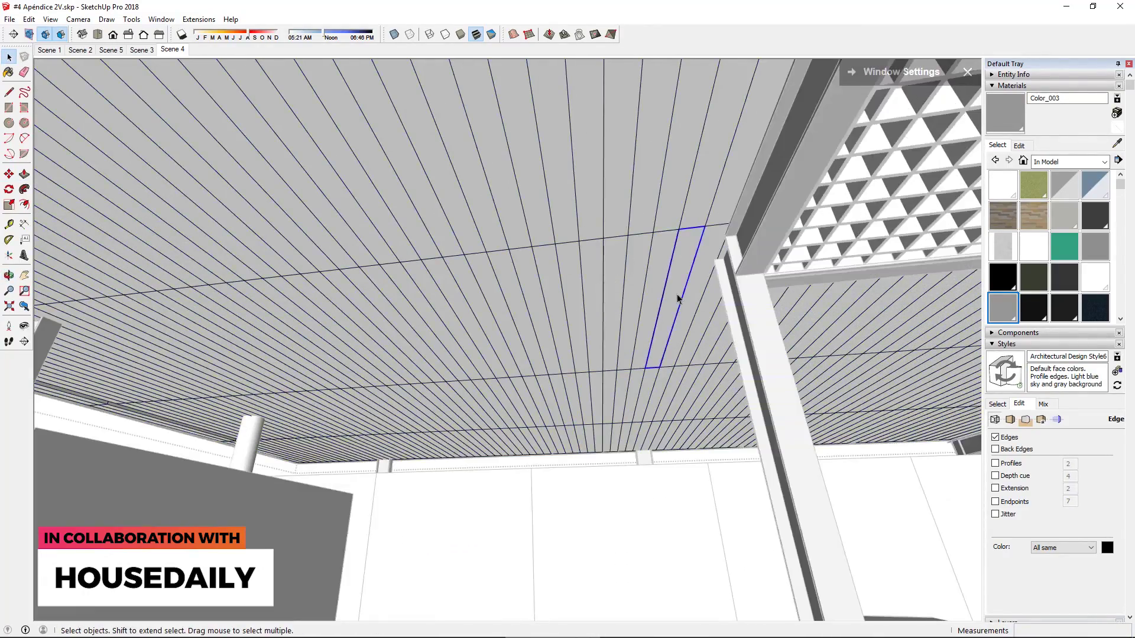
scroll(645, 378, "up", 3)
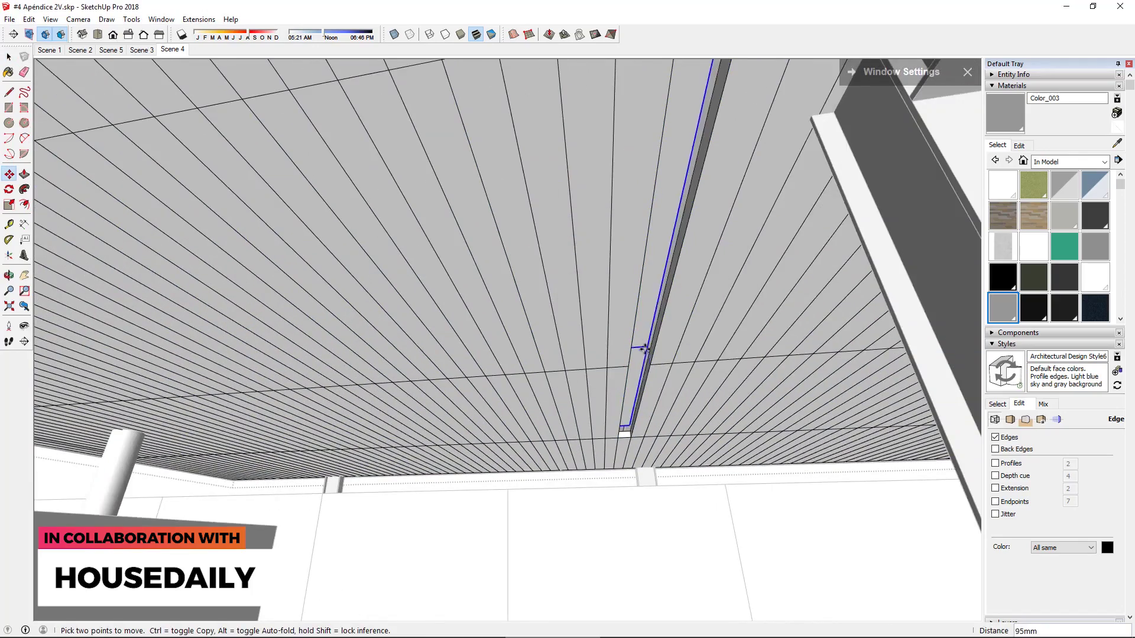
scroll(644, 349, "down", 5)
Move the selected plank along the ceiling, then orbit out to the exterior view
mouse_move(649, 367)
middle_mouse_down()
mouse_move(553, 317)
mouse_move(482, 312)
middle_mouse_up()
key("space")
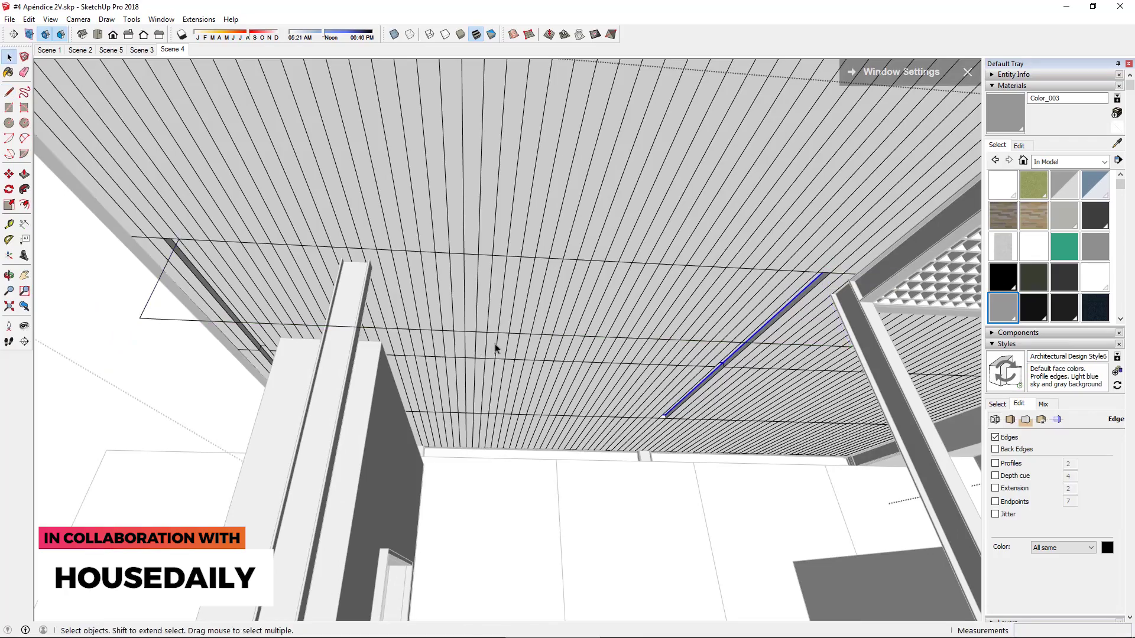
mouse_move(500, 558)
middle_mouse_down()
mouse_move(520, 294)
mouse_move(497, 332)
mouse_move(520, 243)
mouse_move(514, 445)
mouse_move(529, 214)
middle_mouse_up()
key("m")
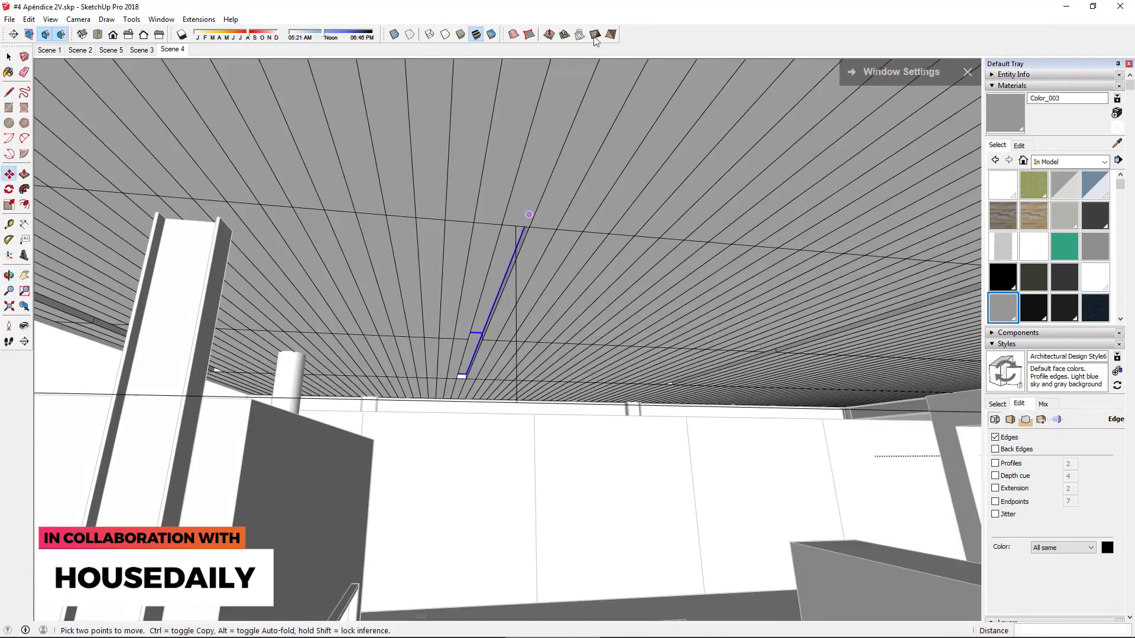
mouse_move(518, 405)
middle_mouse_down()
mouse_move(463, 185)
mouse_move(522, 258)
mouse_move(666, 342)
mouse_move(730, 399)
mouse_move(651, 414)
middle_mouse_up()
scroll(620, 407, "up", 3)
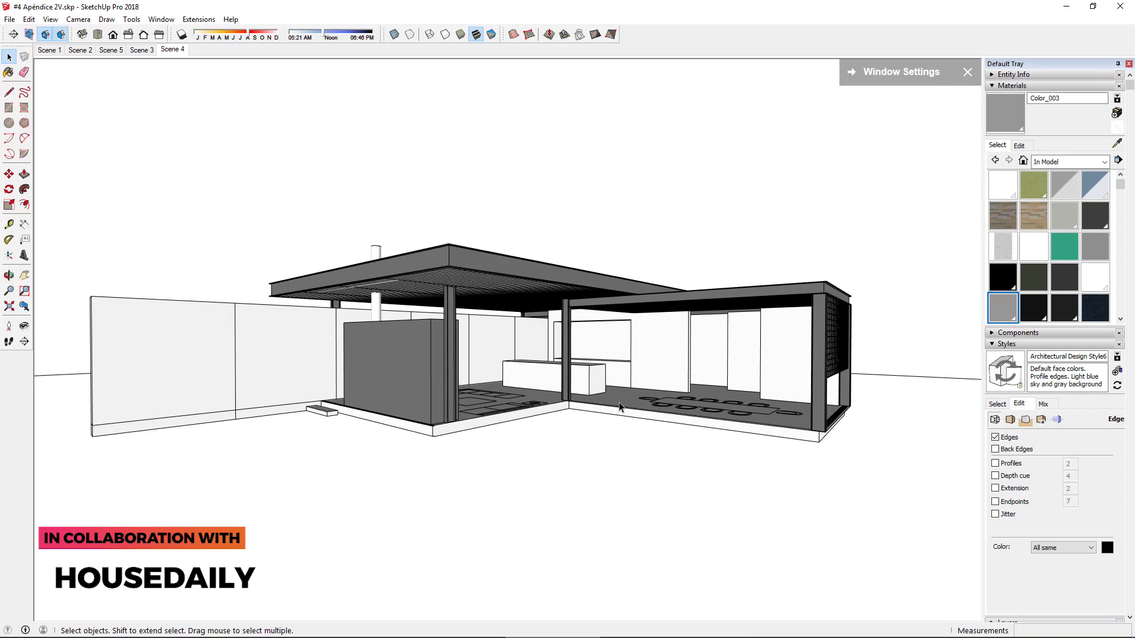
Frame the wide exterior view and save it as new Scene 6, dismissing the warning
scroll(665, 322, "up", 2)
scroll(659, 342, "up", 2)
scroll(650, 366, "up", 2)
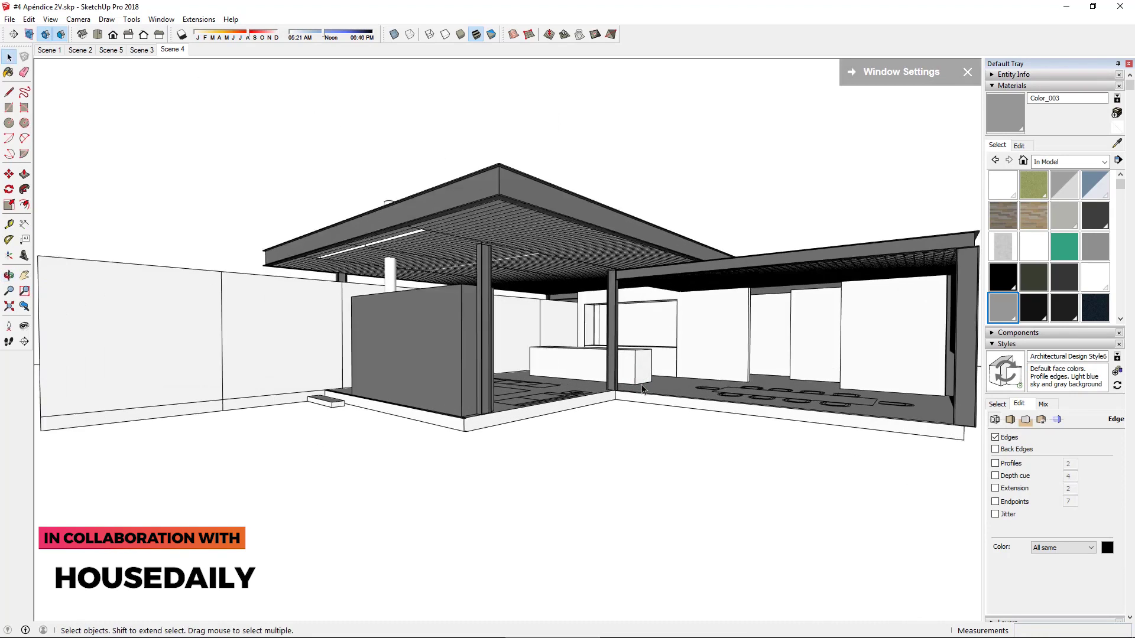
scroll(644, 385, "up", 2)
scroll(643, 390, "down", 2)
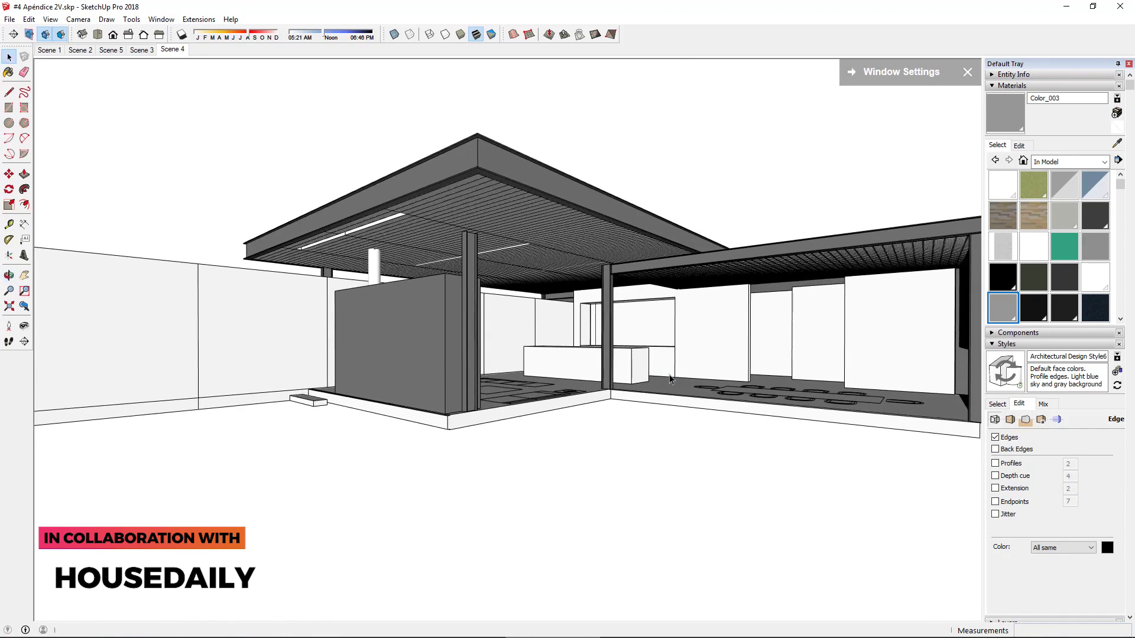
scroll(644, 390, "down", 1)
left_click(220, 101)
left_click(640, 373)
left_click(50, 19)
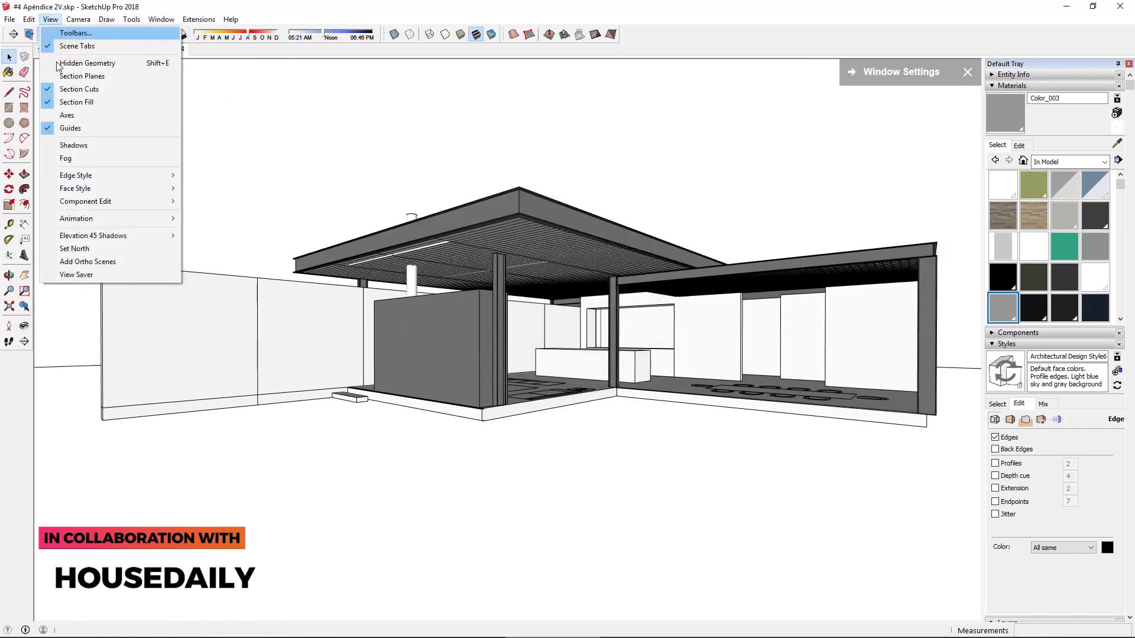
left_click(214, 220)
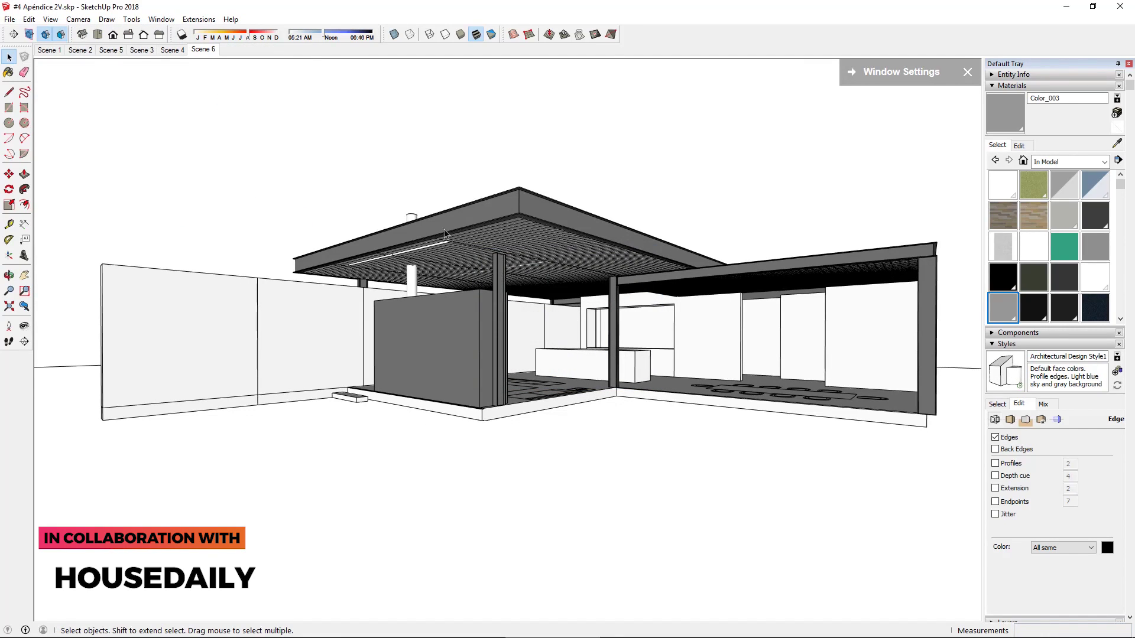
Zoom across the site, then start and cancel a Ctrl-copy of the site plan
scroll(473, 278, "down", 2)
scroll(558, 476, "down", 2)
scroll(629, 431, "down", 2)
scroll(528, 322, "down", 2)
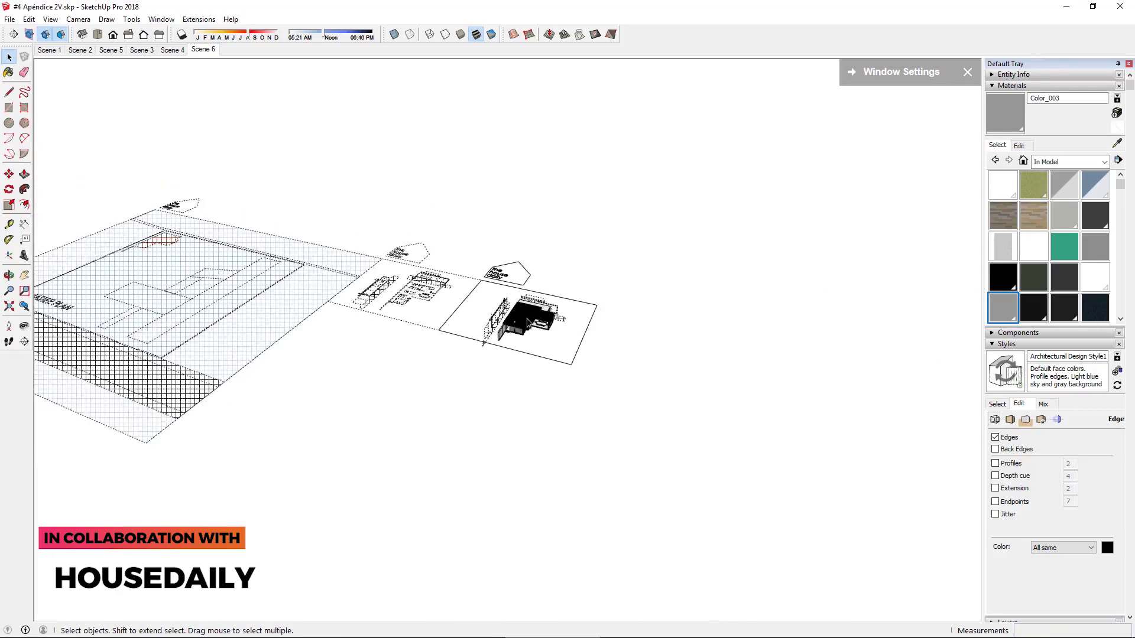
scroll(197, 304, "up", 1)
scroll(207, 297, "up", 2)
scroll(412, 349, "up", 2)
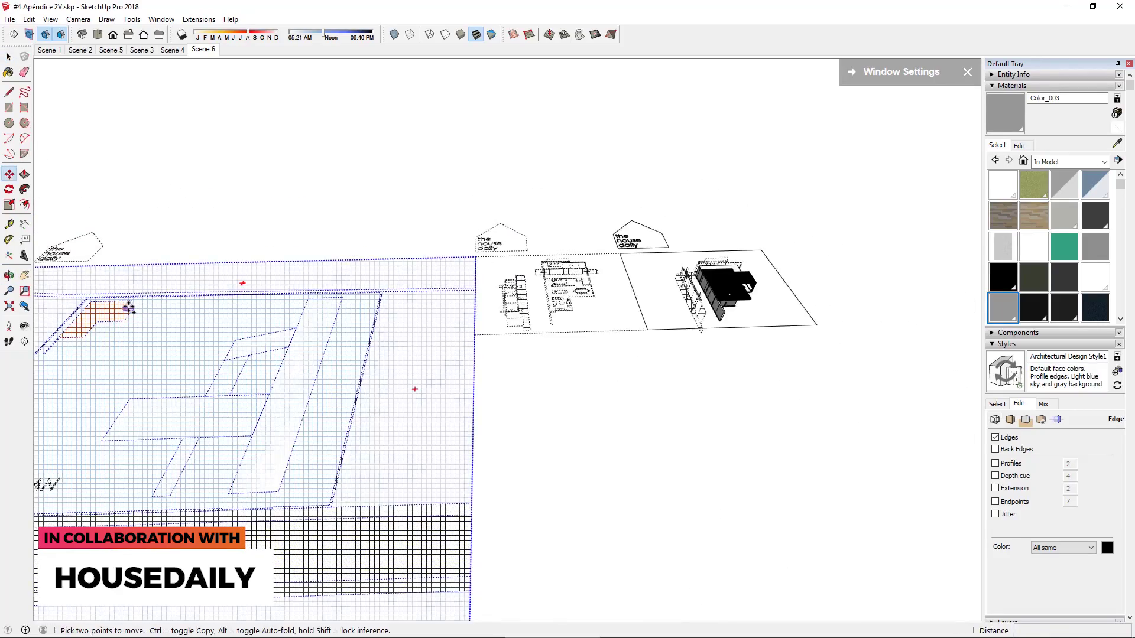
key("ctrl")
left_click(129, 308)
scroll(334, 338, "down", 2)
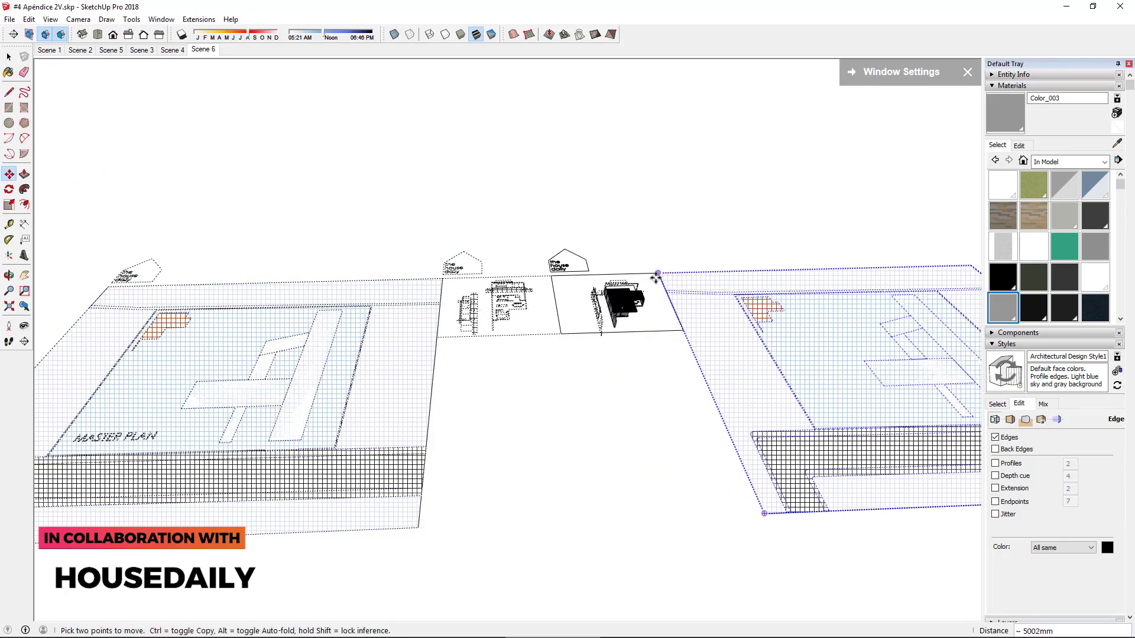
key("space")
Select the house group for moving and orbit to an aerial view of it
scroll(691, 397, "up", 2)
scroll(532, 414, "up", 3)
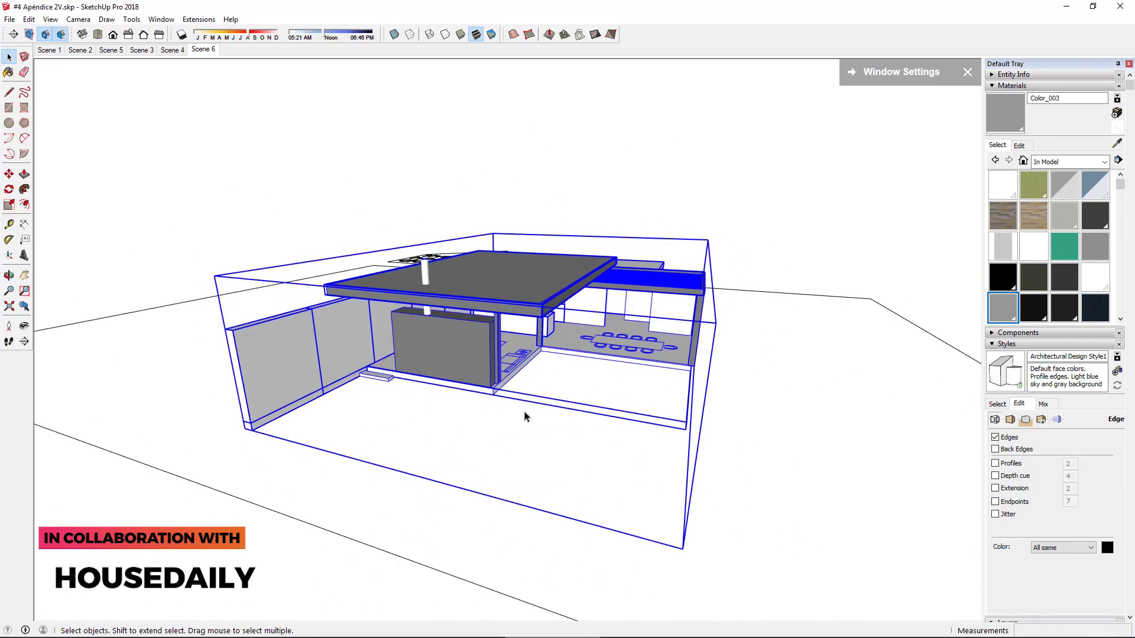
scroll(485, 422, "up", 3)
key("m")
scroll(476, 428, "up", 2)
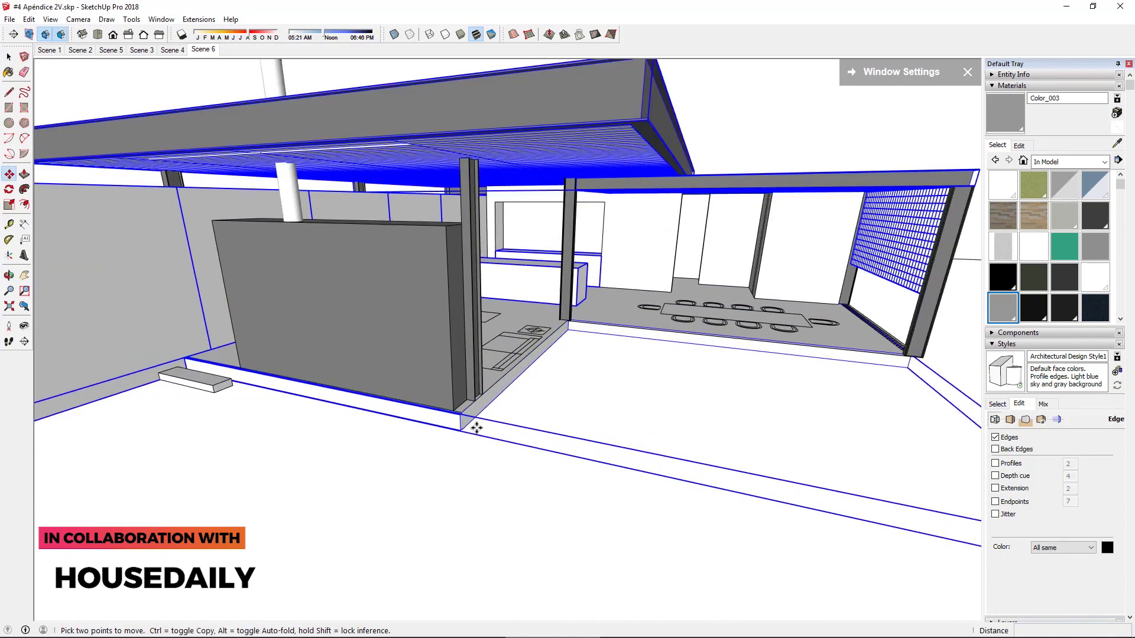
scroll(463, 426, "down", 2)
scroll(540, 337, "down", 5)
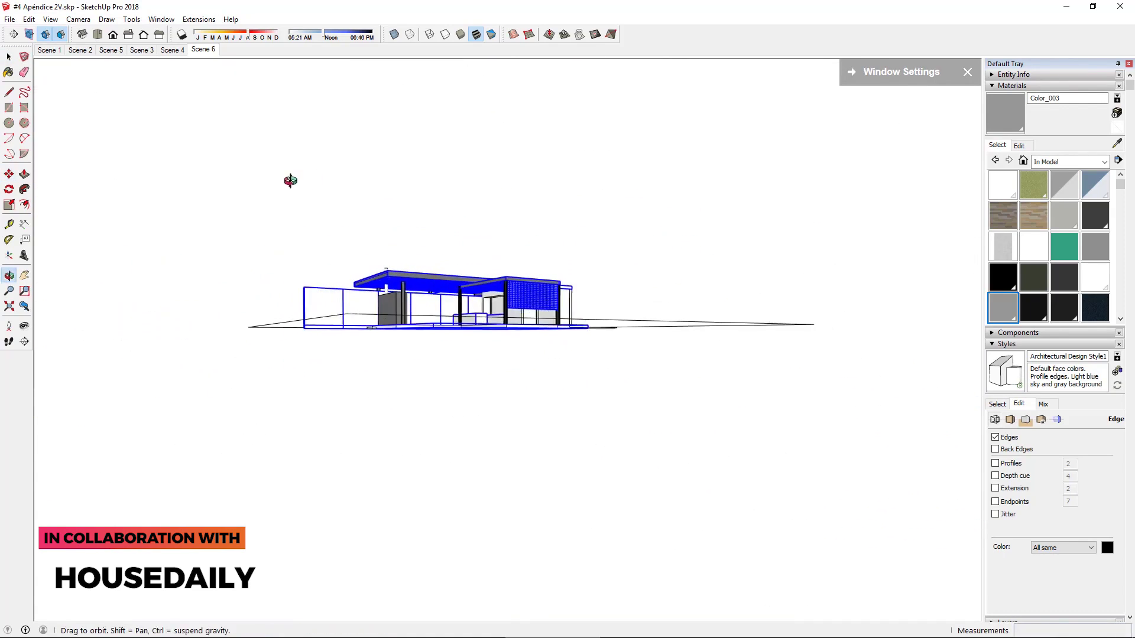
middle_click_drag(261, 209, 355, 355)
scroll(395, 457, "up", 4)
key("m")
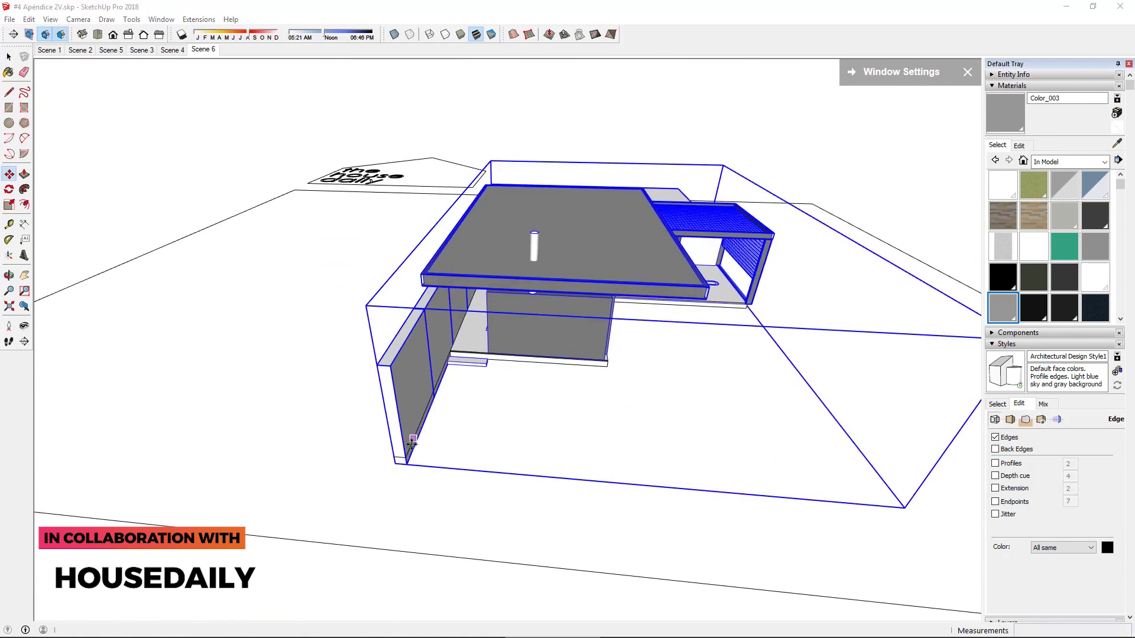
key("space")
scroll(407, 467, "down", 3)
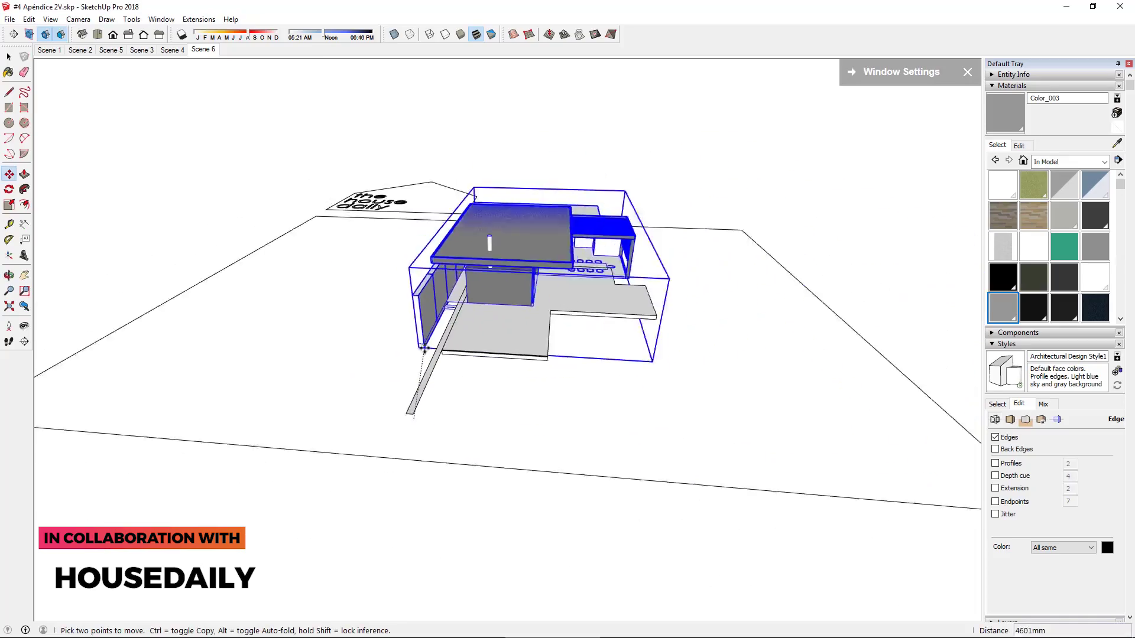
scroll(531, 370, "up", 3)
key("space")
Move the house by its corner onto the master plan grid and finish the move
left_click(313, 468)
scroll(331, 405, "down", 6)
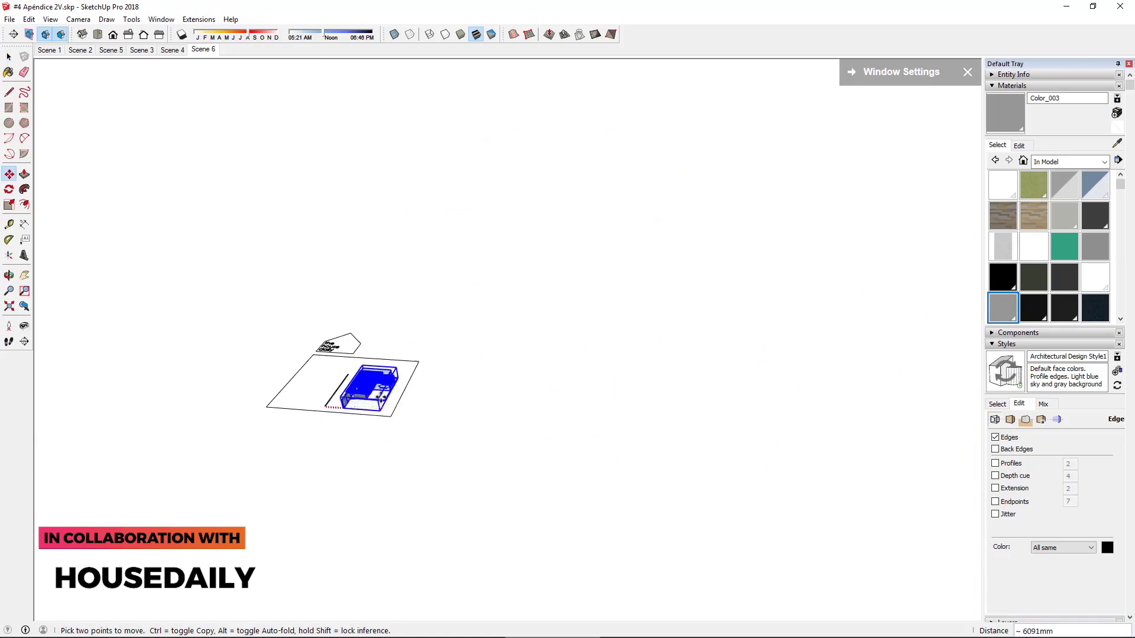
scroll(381, 396, "up", 6)
scroll(449, 408, "up", 3)
scroll(486, 417, "up", 2)
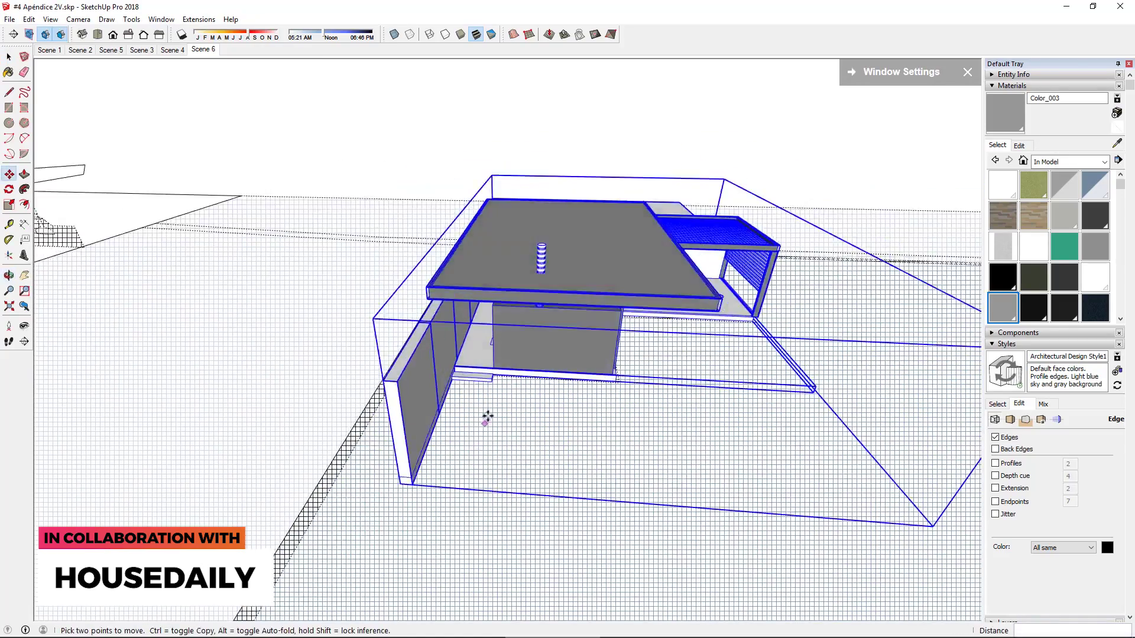
key("space")
scroll(621, 378, "down", 5)
scroll(532, 177, "up", 3)
scroll(253, 375, "up", 4)
scroll(290, 404, "up", 4)
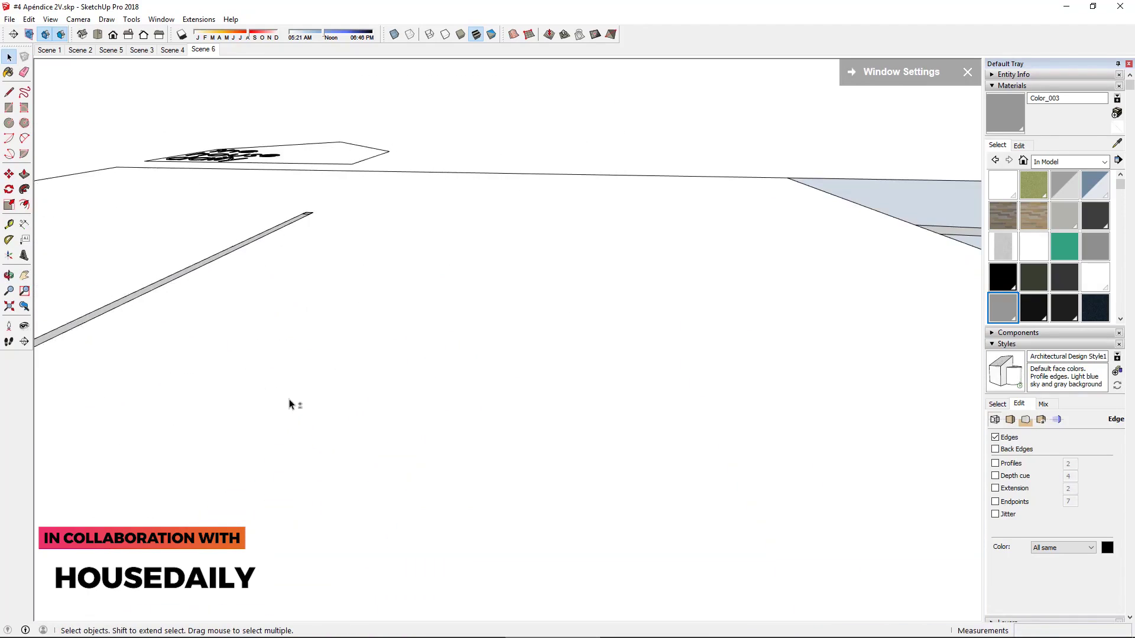
scroll(299, 401, "down", 4)
scroll(375, 406, "up", 5)
mouse_move(374, 405)
middle_mouse_down()
mouse_move(458, 342)
mouse_move(312, 244)
mouse_move(666, 458)
middle_mouse_up()
scroll(666, 459, "down", 5)
scroll(277, 242, "down", 4)
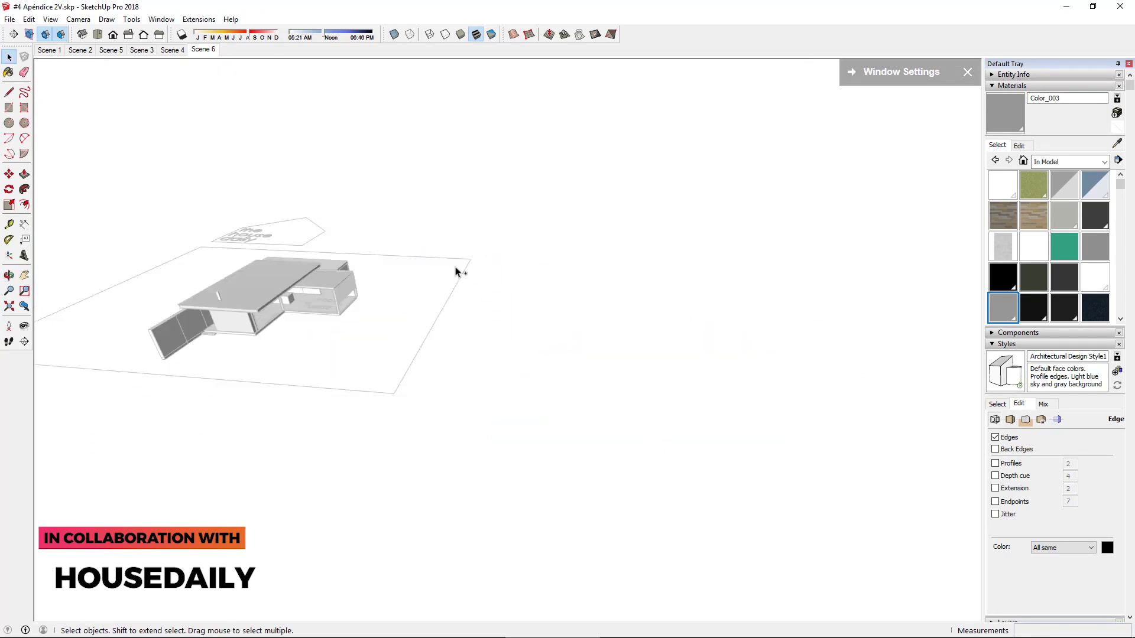
scroll(319, 300, "up", 5)
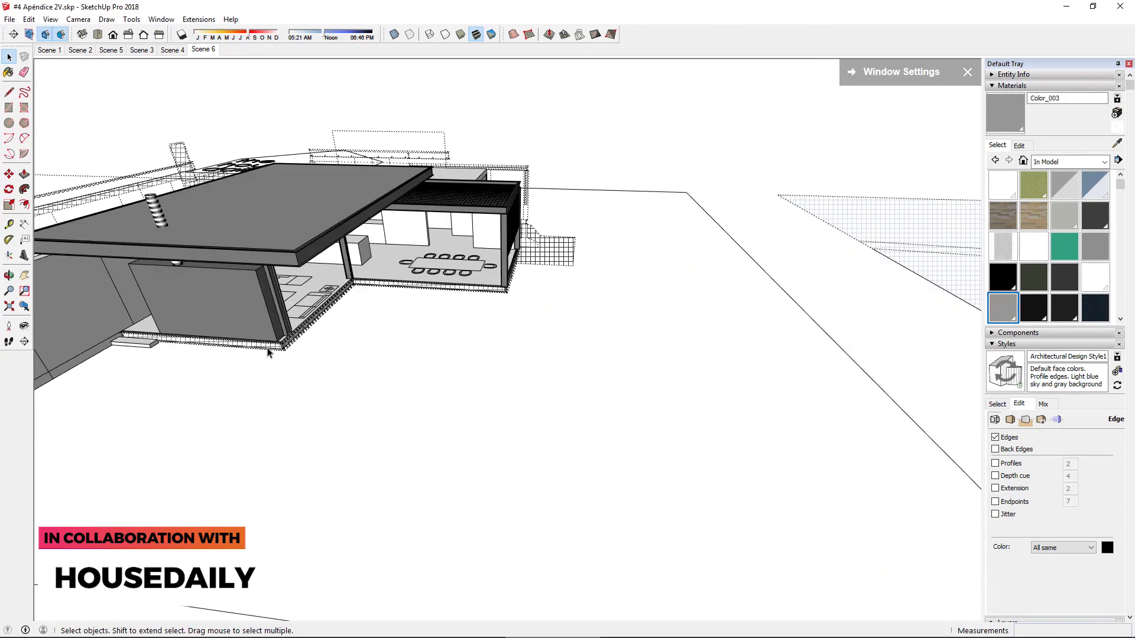
double_click(271, 347)
scroll(354, 307, "down", 4)
mouse_move(273, 343)
middle_mouse_down()
mouse_move(355, 307)
mouse_move(481, 310)
middle_mouse_up()
scroll(373, 306, "up", 2)
left_click(373, 306)
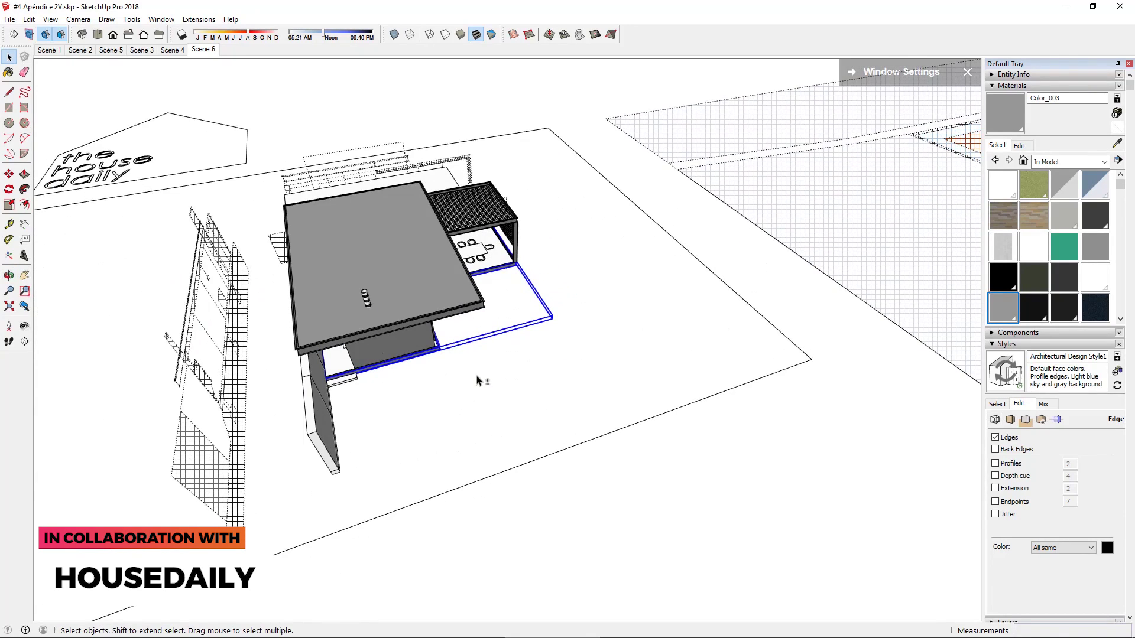
key("Escape")
middle_click_drag(633, 532, 460, 300)
scroll(460, 300, "up", 4)
scroll(450, 298, "up", 3)
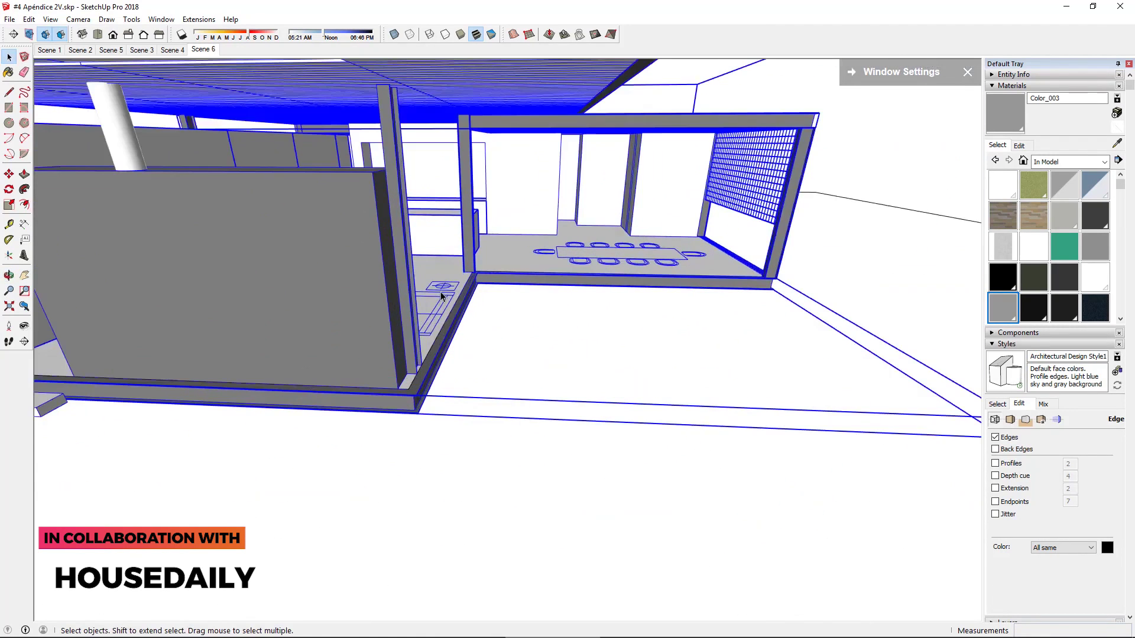
scroll(447, 300, "down", 3)
scroll(447, 300, "down", 3)
right_click(418, 284)
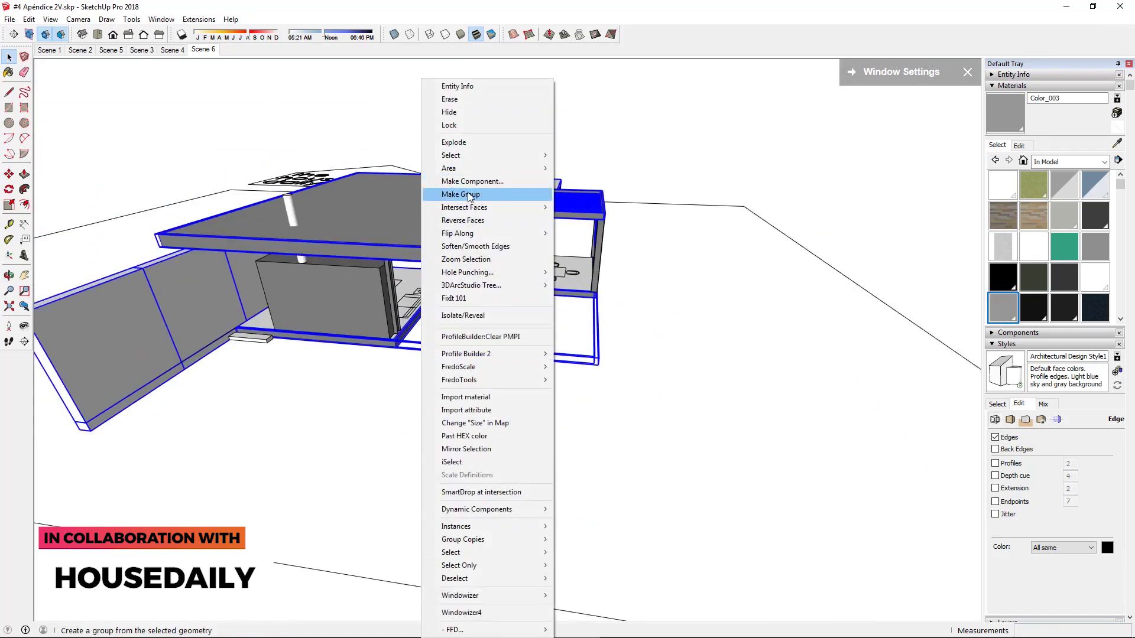
left_click(450, 116)
double_click(245, 349)
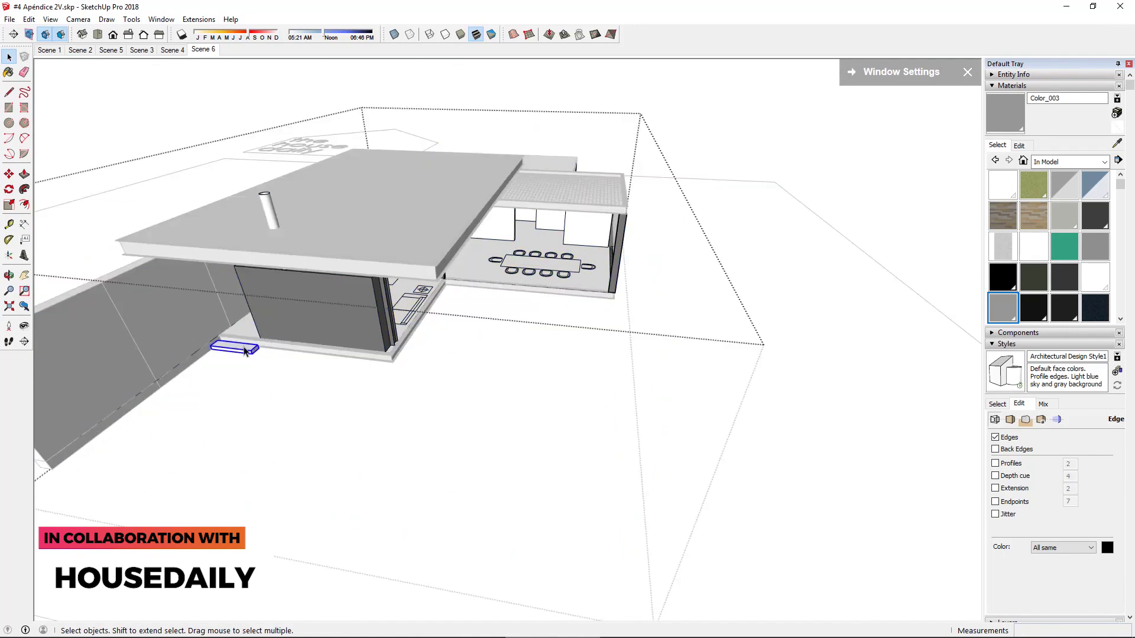
left_click(770, 316)
double_click(414, 276)
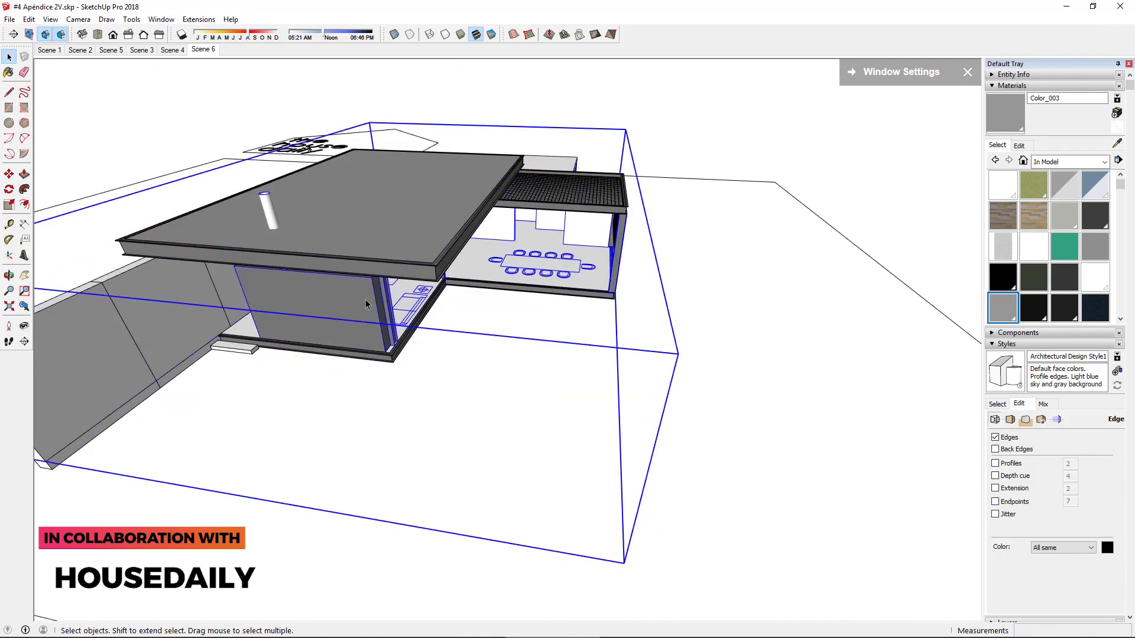
left_click(331, 307)
key("Delete")
left_click(655, 300)
key("ctrl+z")
middle_click_drag(655, 300, 762, 211)
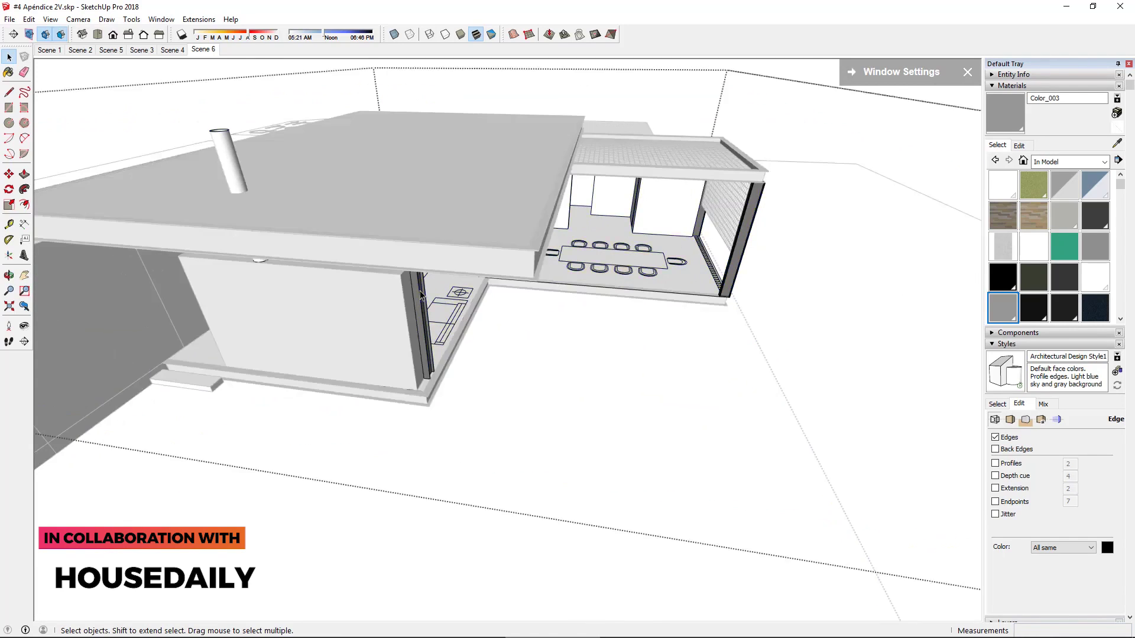
middle_click_drag(447, 163, 434, 272)
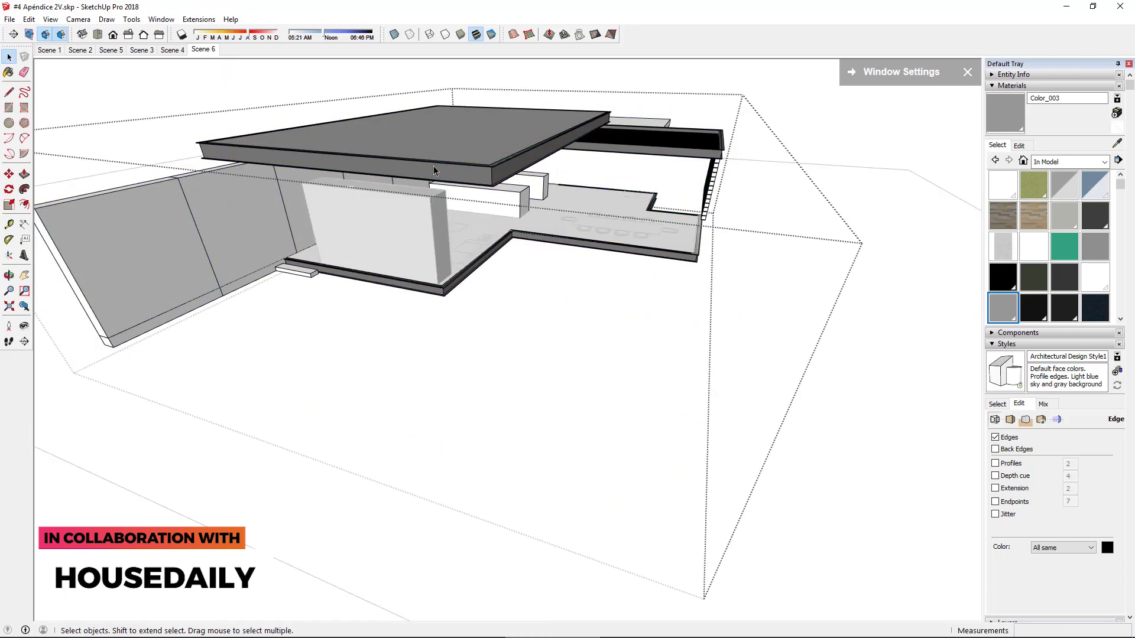
key("Escape")
scroll(415, 204, "down", 3)
Select the whole house group
left_click(429, 230)
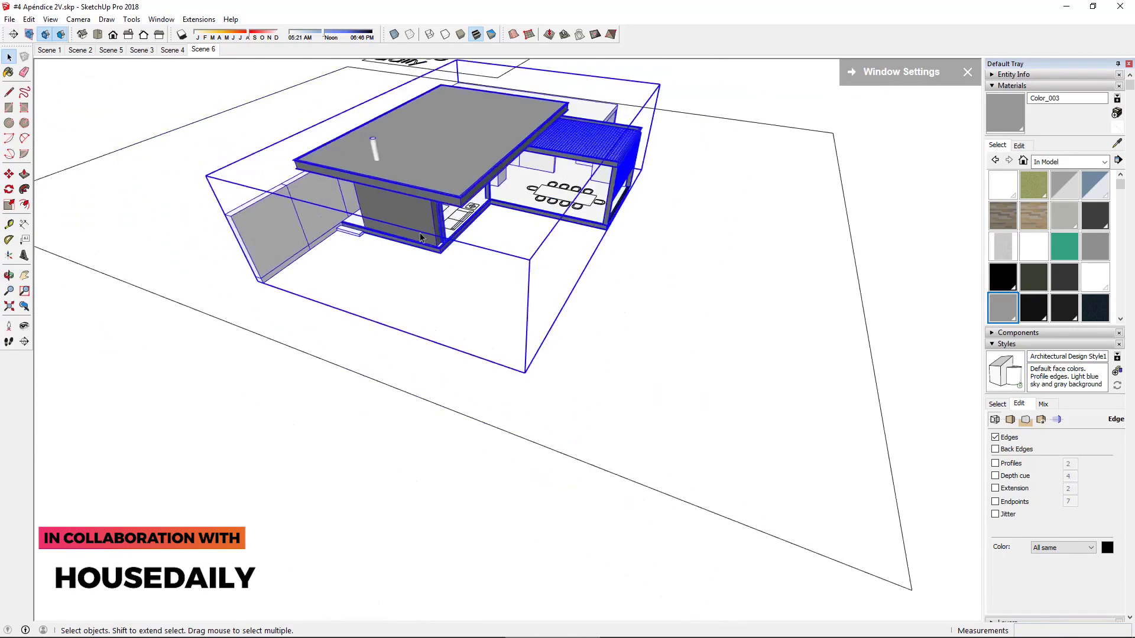
scroll(429, 230, "up", 3)
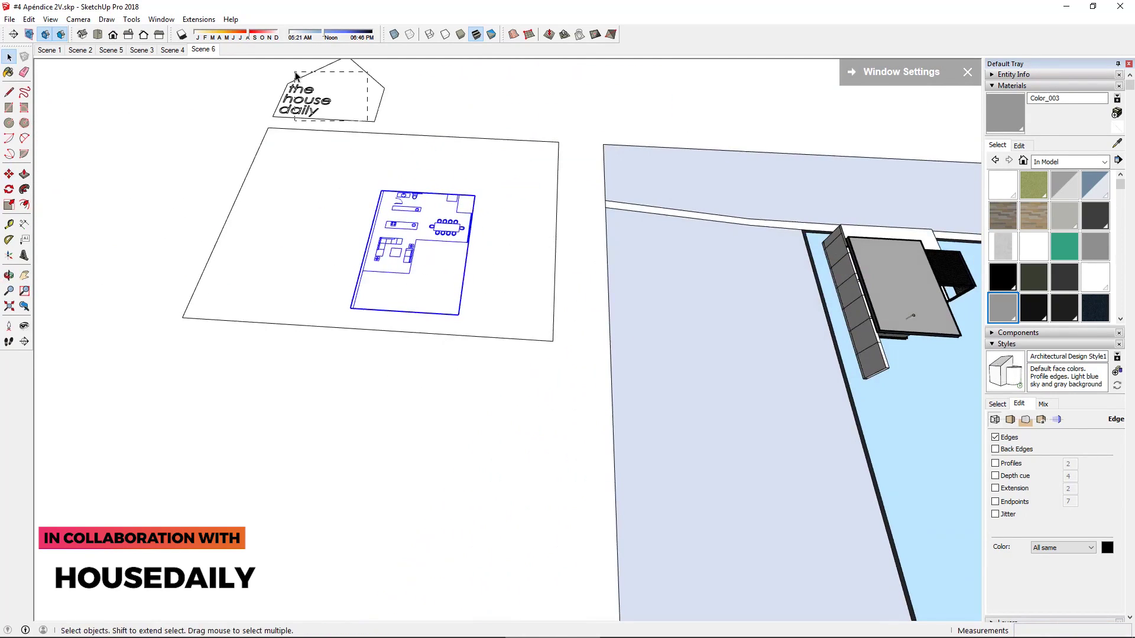
left_click(726, 373)
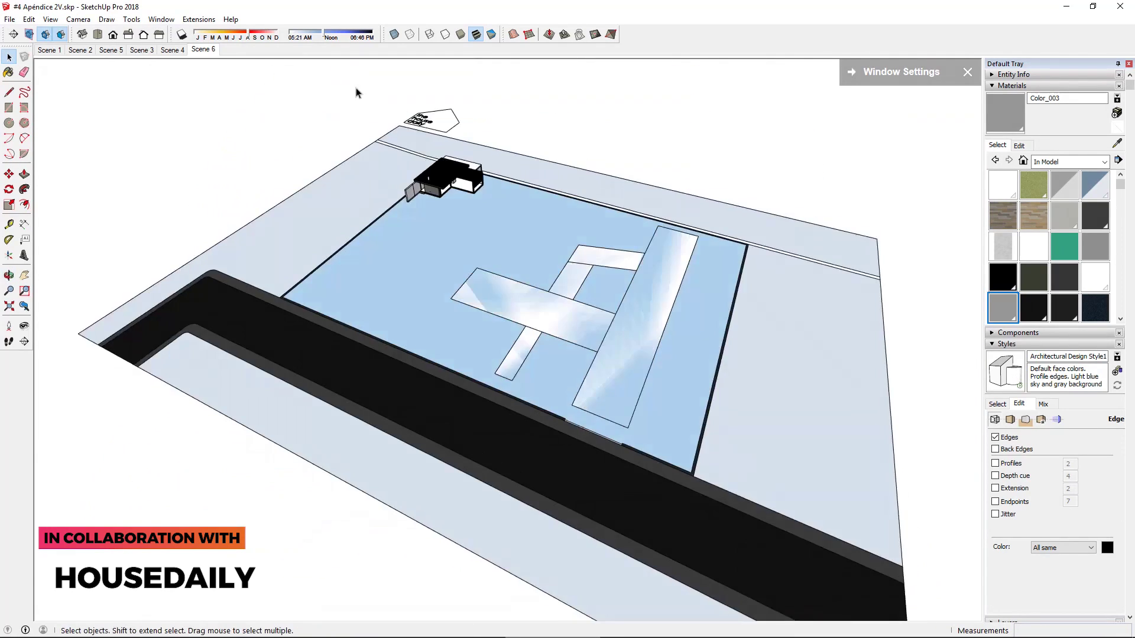
Orbit down to a low perspective of the house and switch to Hidden Line style
key("o")
left_click_drag(512, 416, 570, 344)
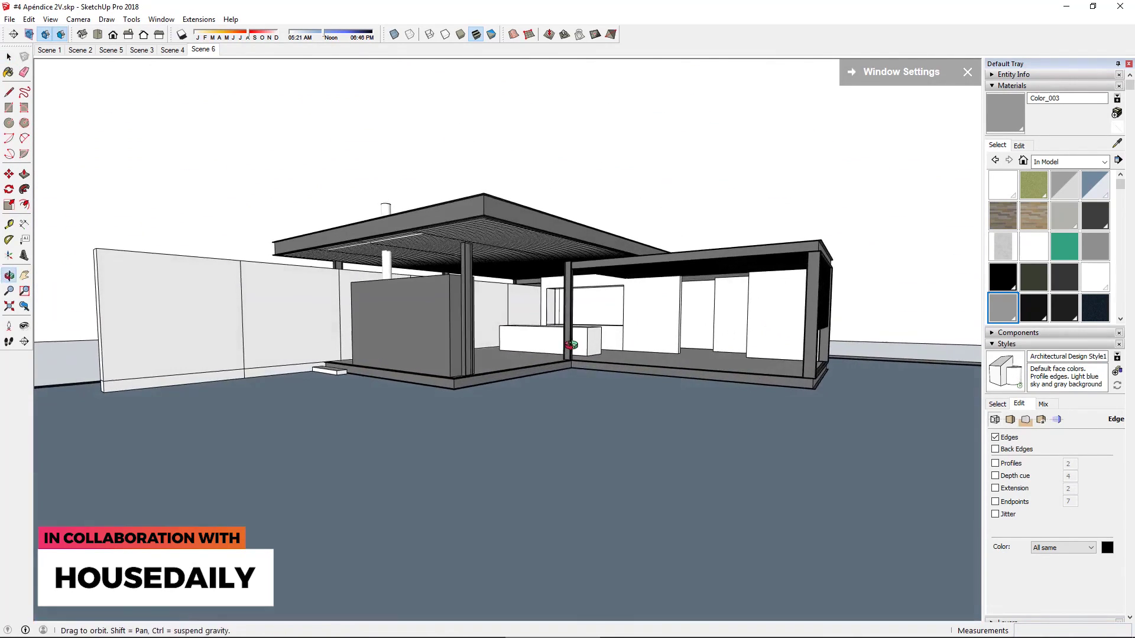
key("space")
scroll(494, 392, "up", 3)
scroll(533, 358, "up", 4)
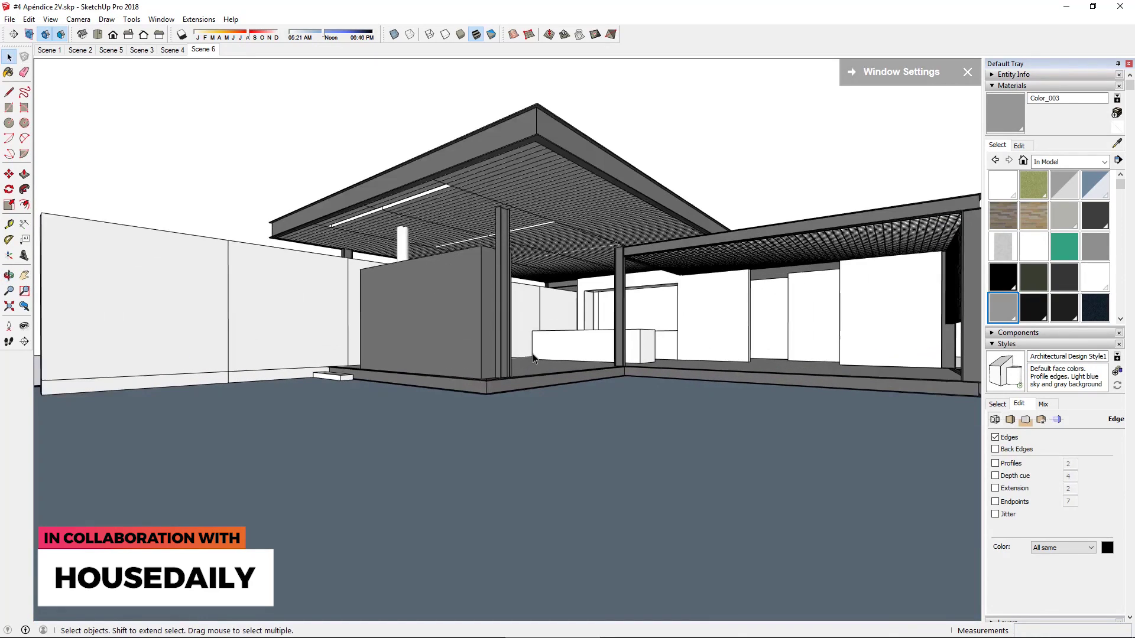
scroll(506, 363, "down", 2)
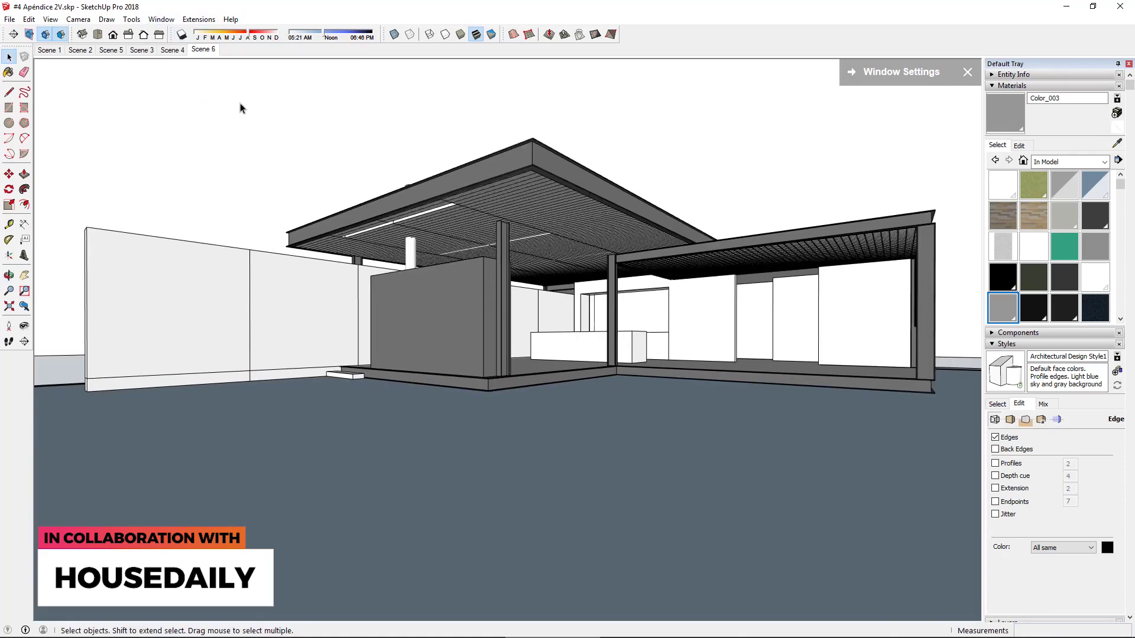
left_click(443, 37)
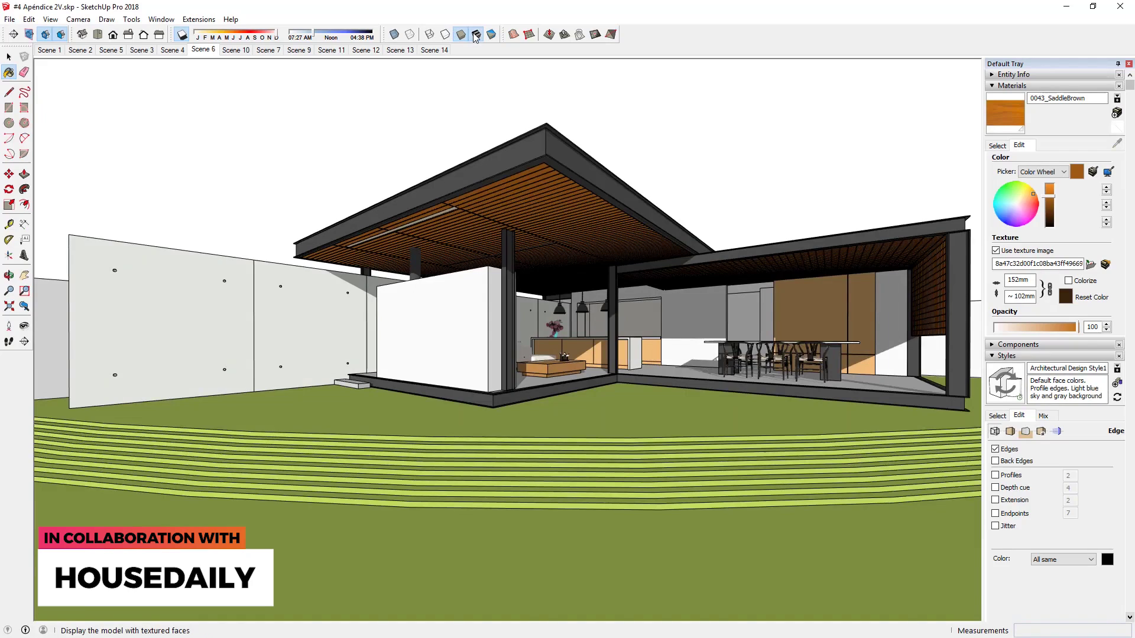
Turn on Shaded with Textures and show Scene 7 with textured faces
left_click(476, 36)
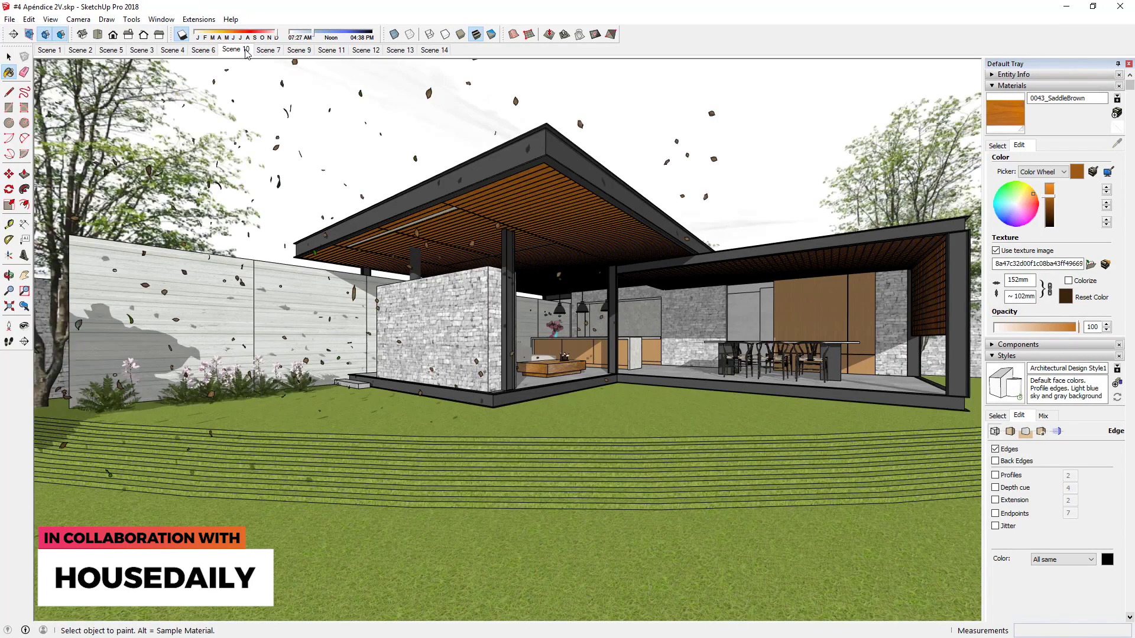
left_click(267, 50)
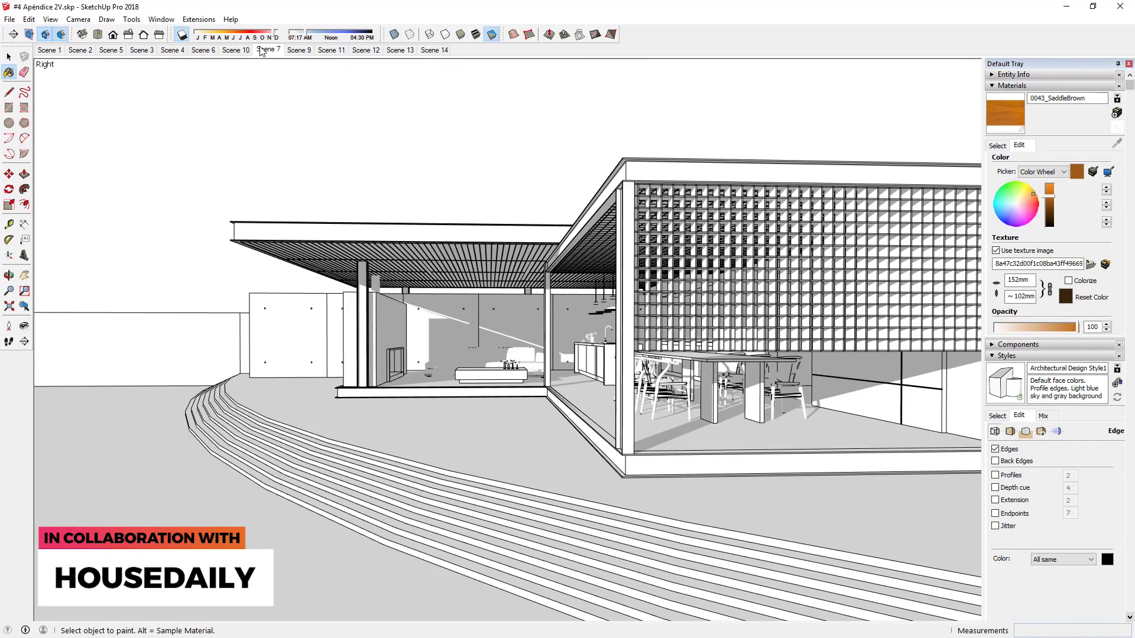
left_click(461, 35)
left_click(475, 36)
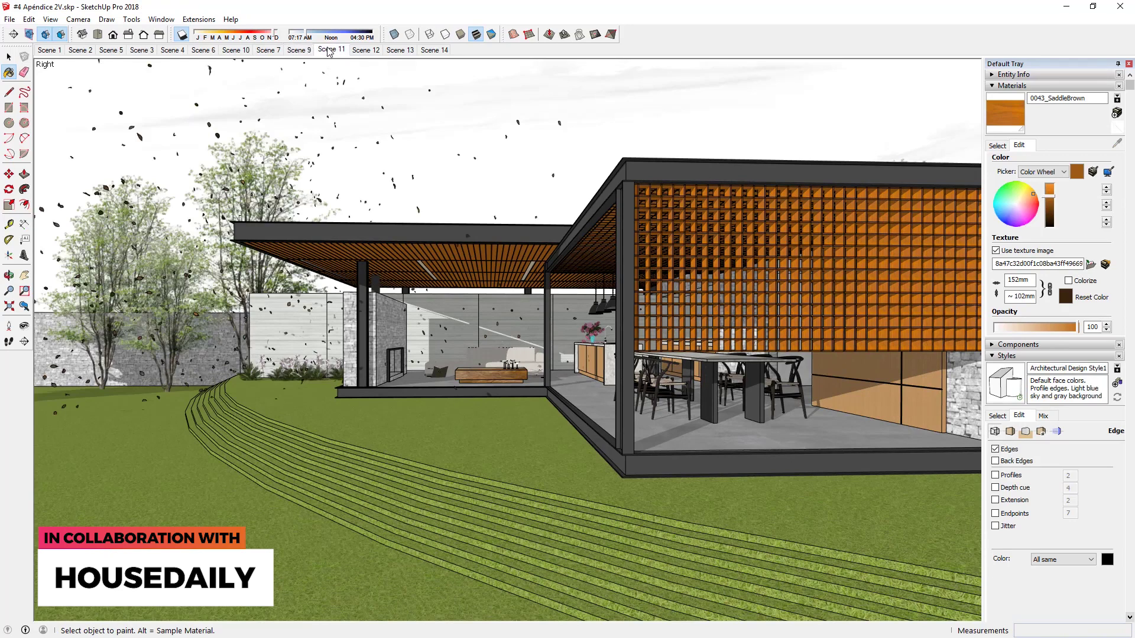
Show Scenes 11 and 13 textured, ending on the Scene 14 garden view
left_click(329, 51)
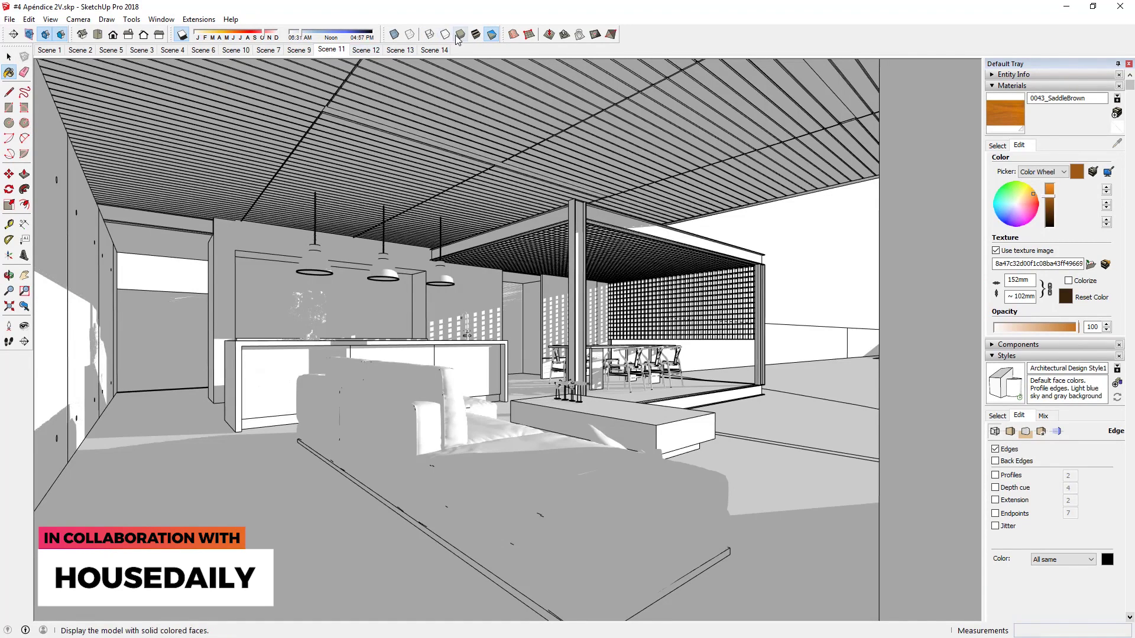
left_click(474, 35)
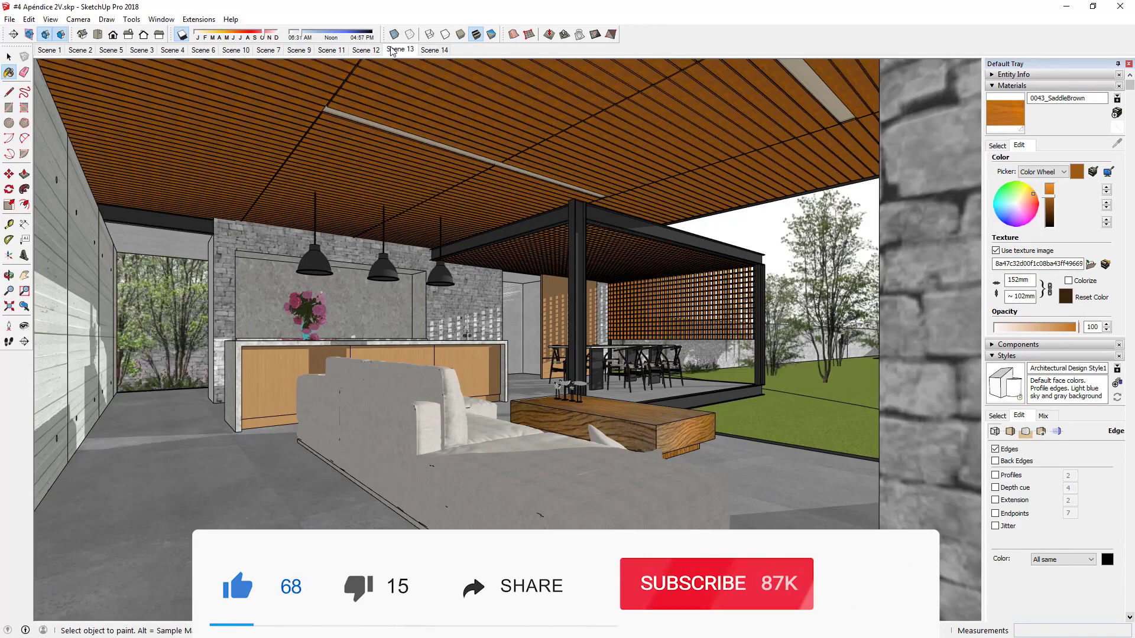
left_click(391, 50)
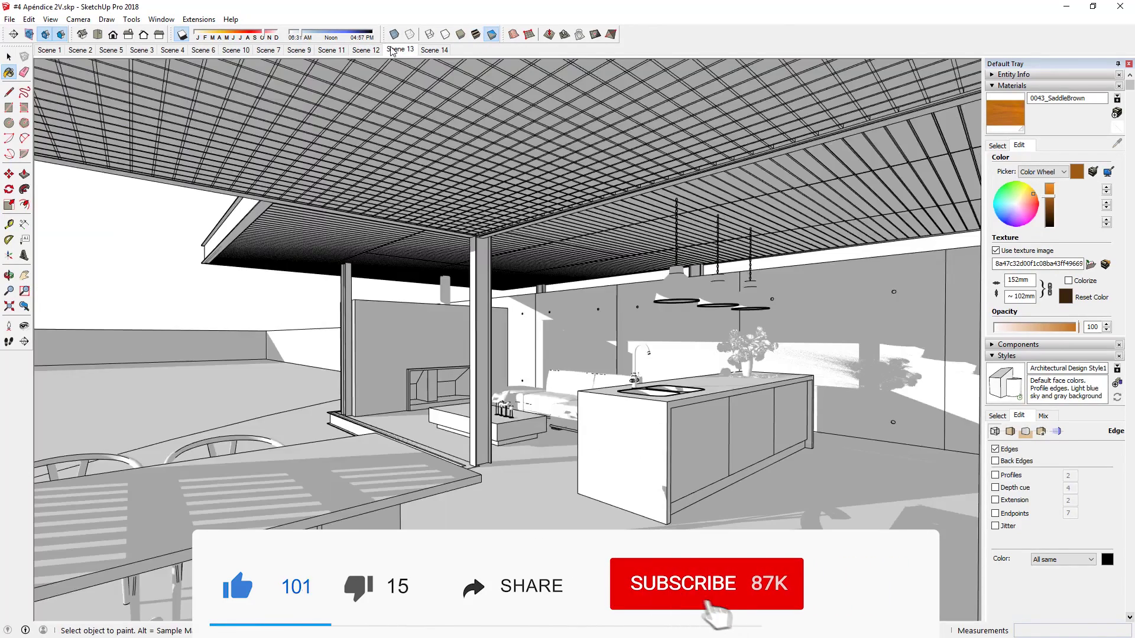
left_click(463, 37)
left_click(475, 37)
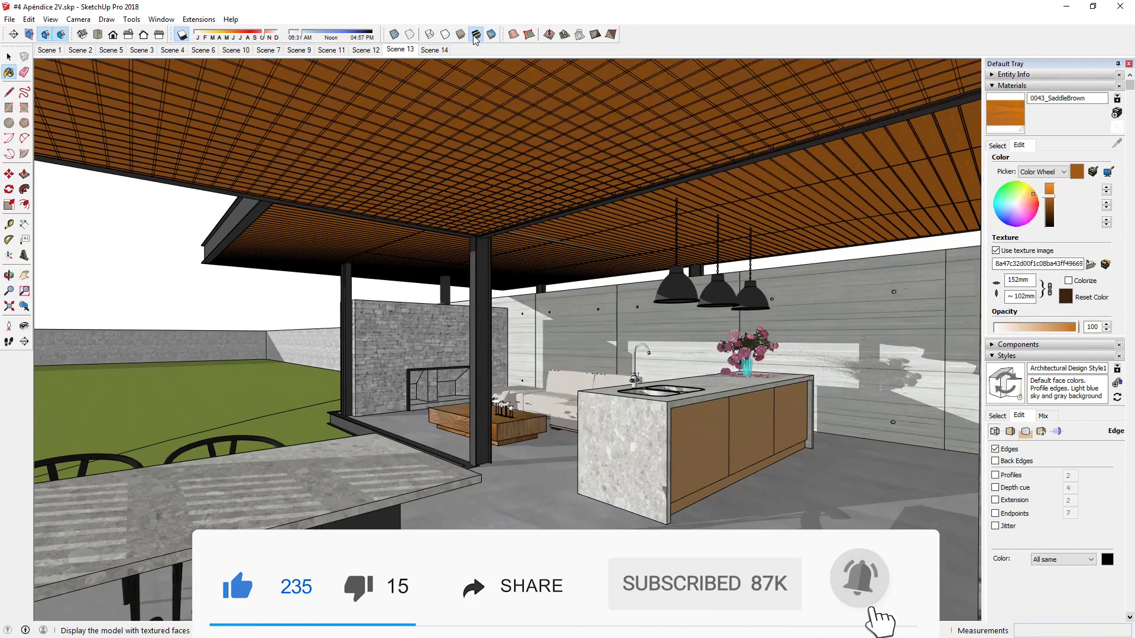
left_click(430, 50)
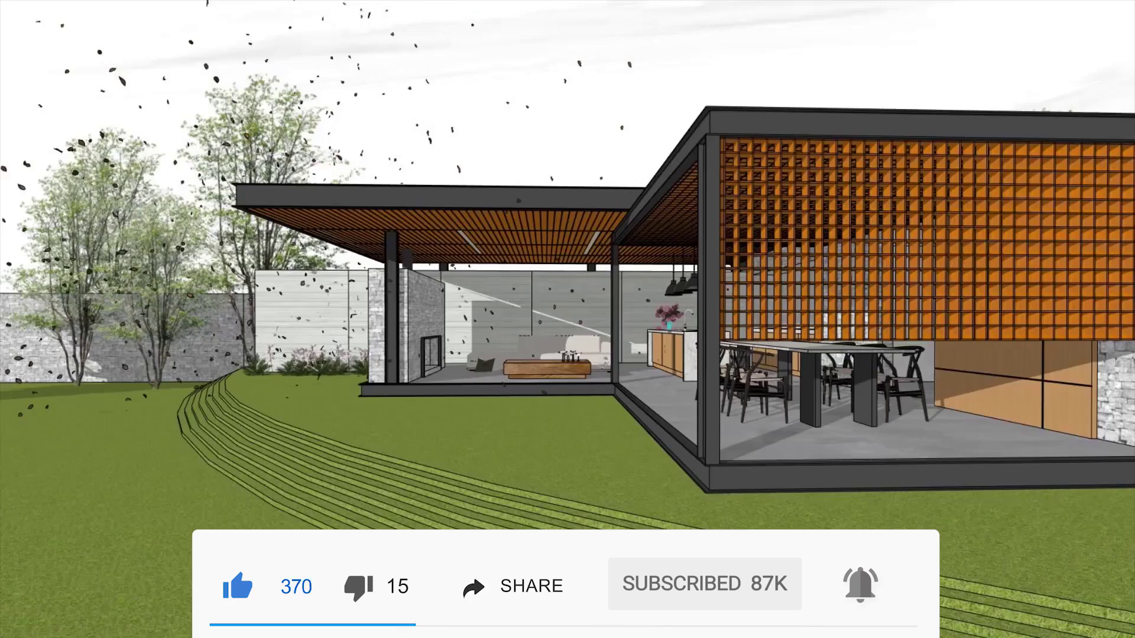